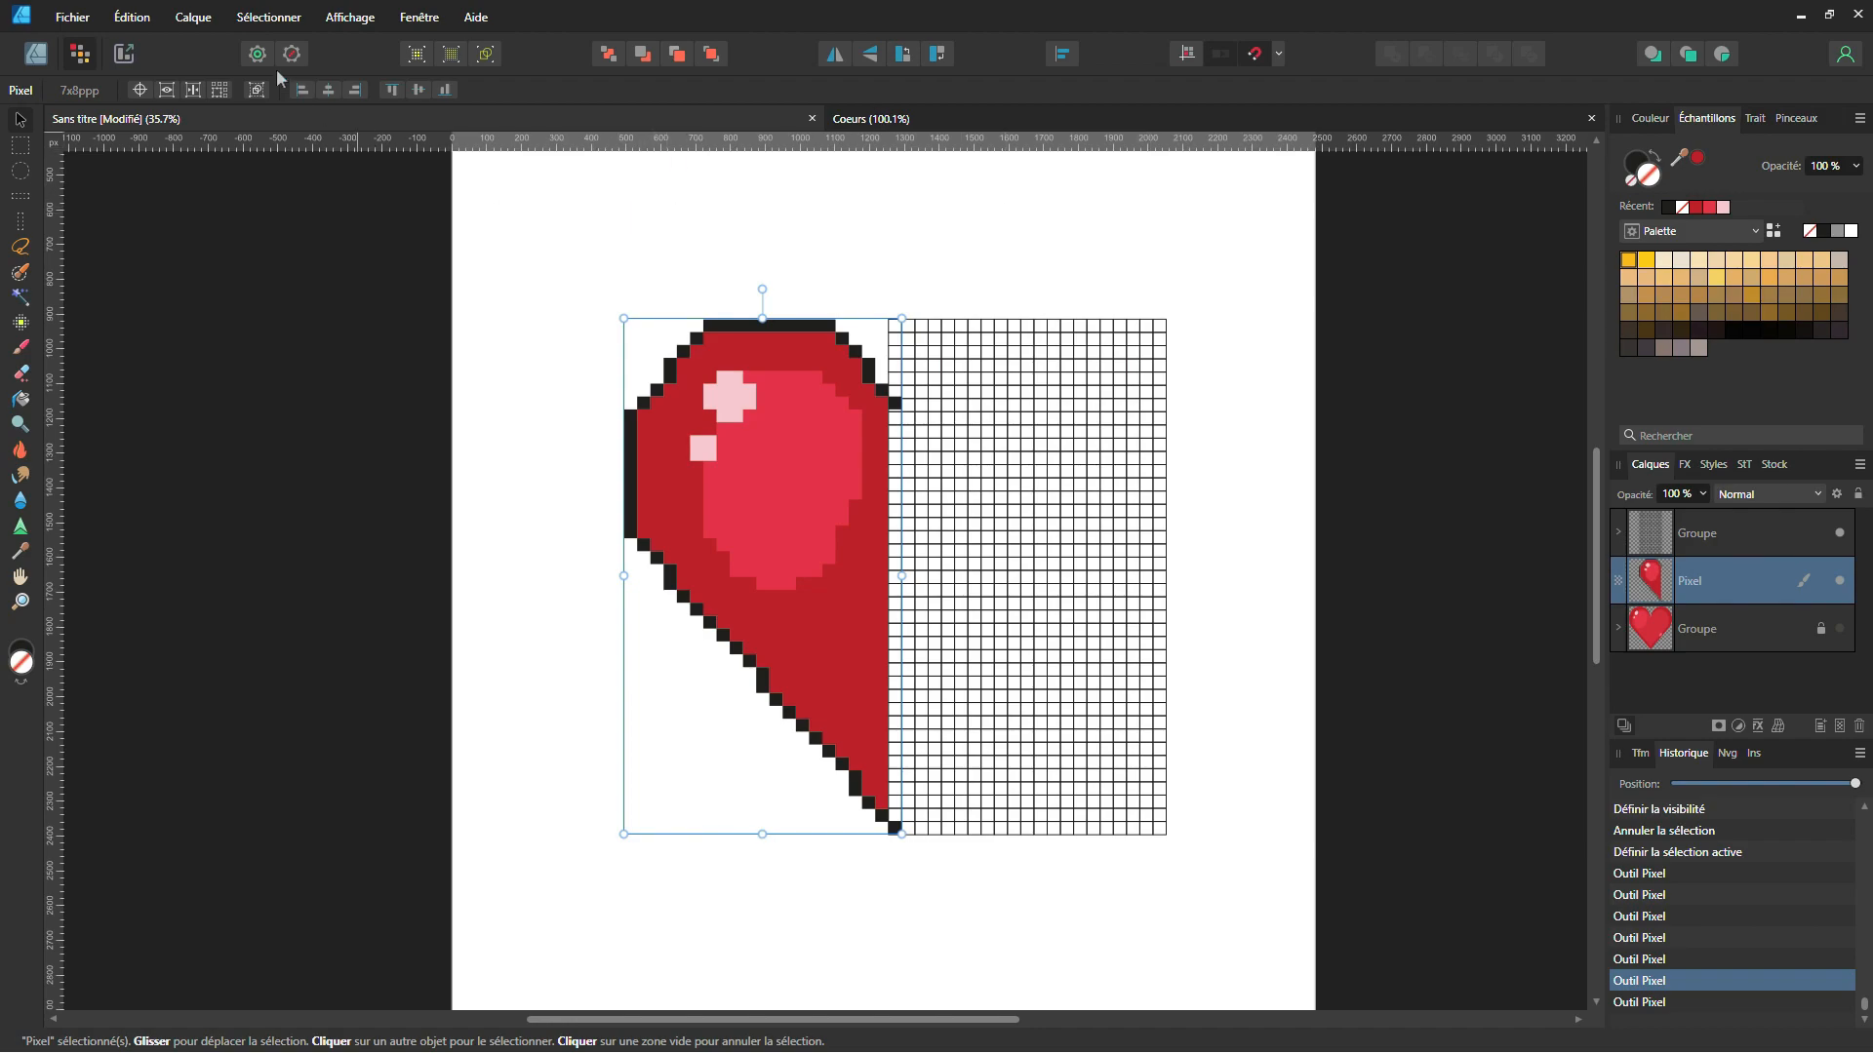
Step: Set up a new A4 document with pixels as document units and CMJN/8 as colour format
click(72, 17)
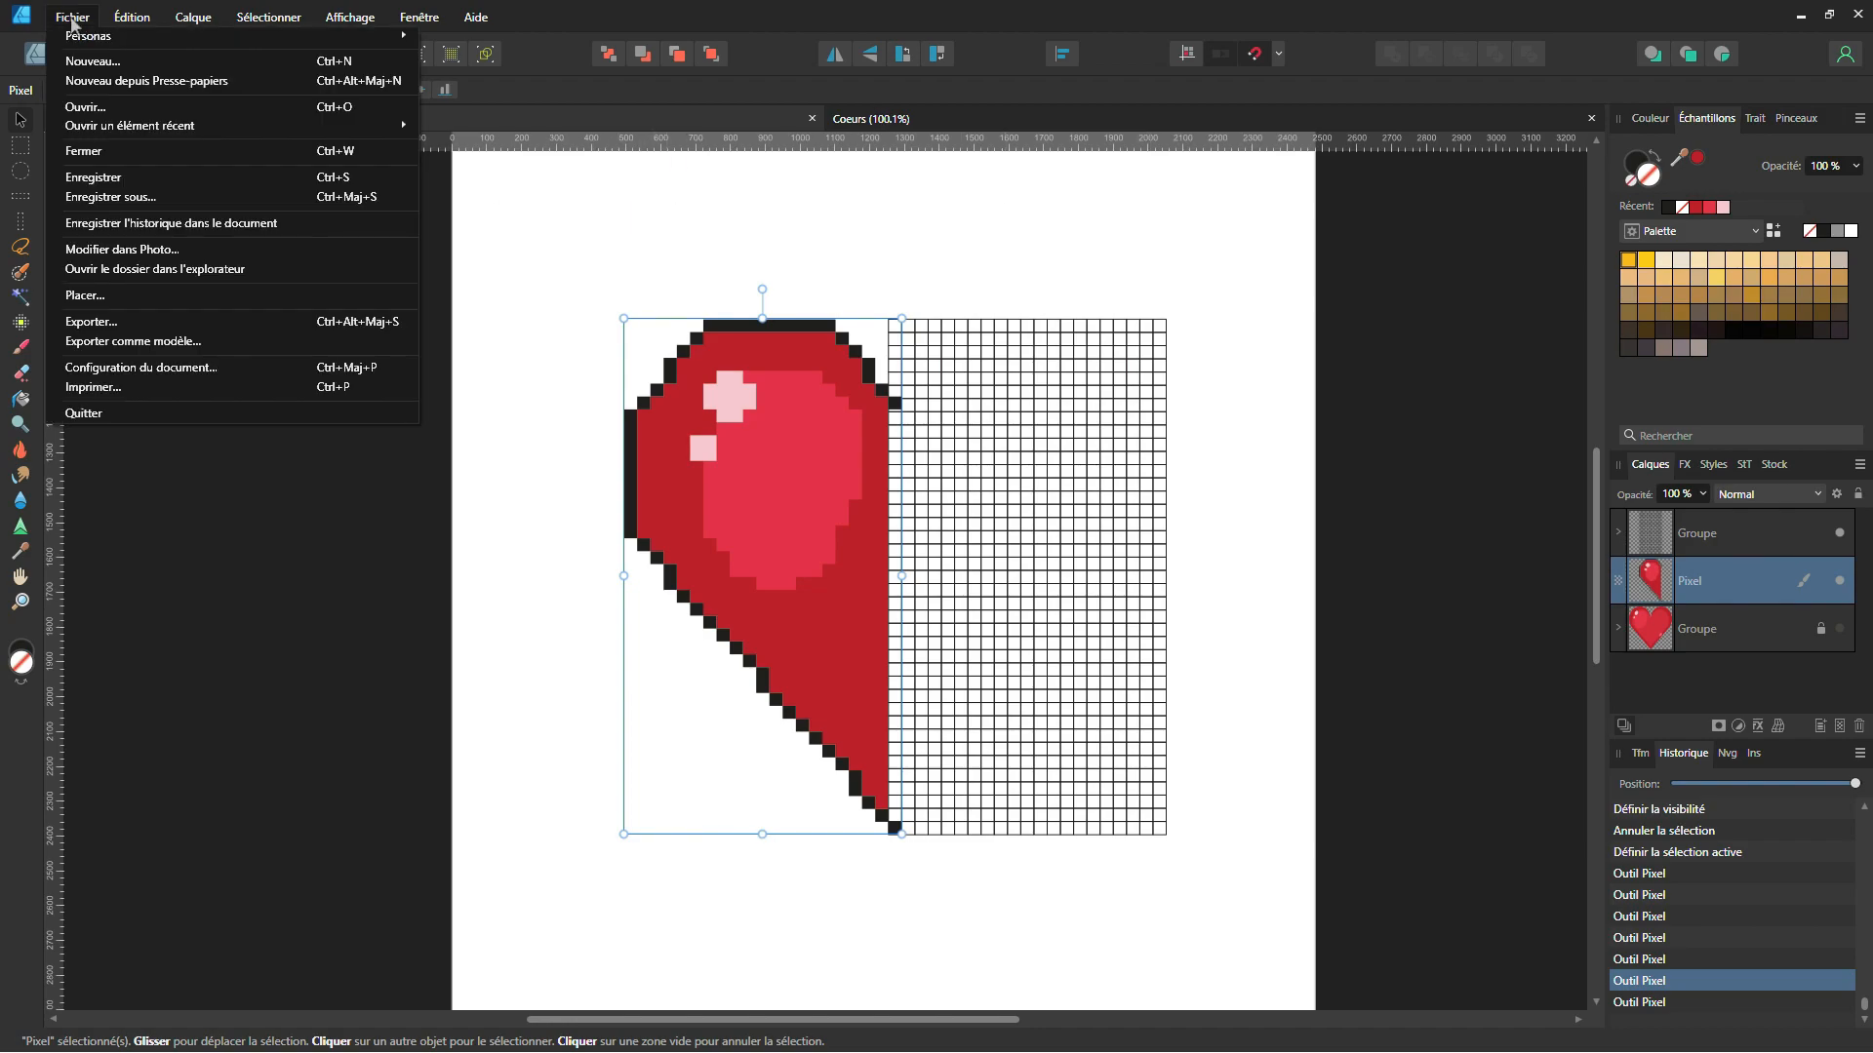
click(83, 75)
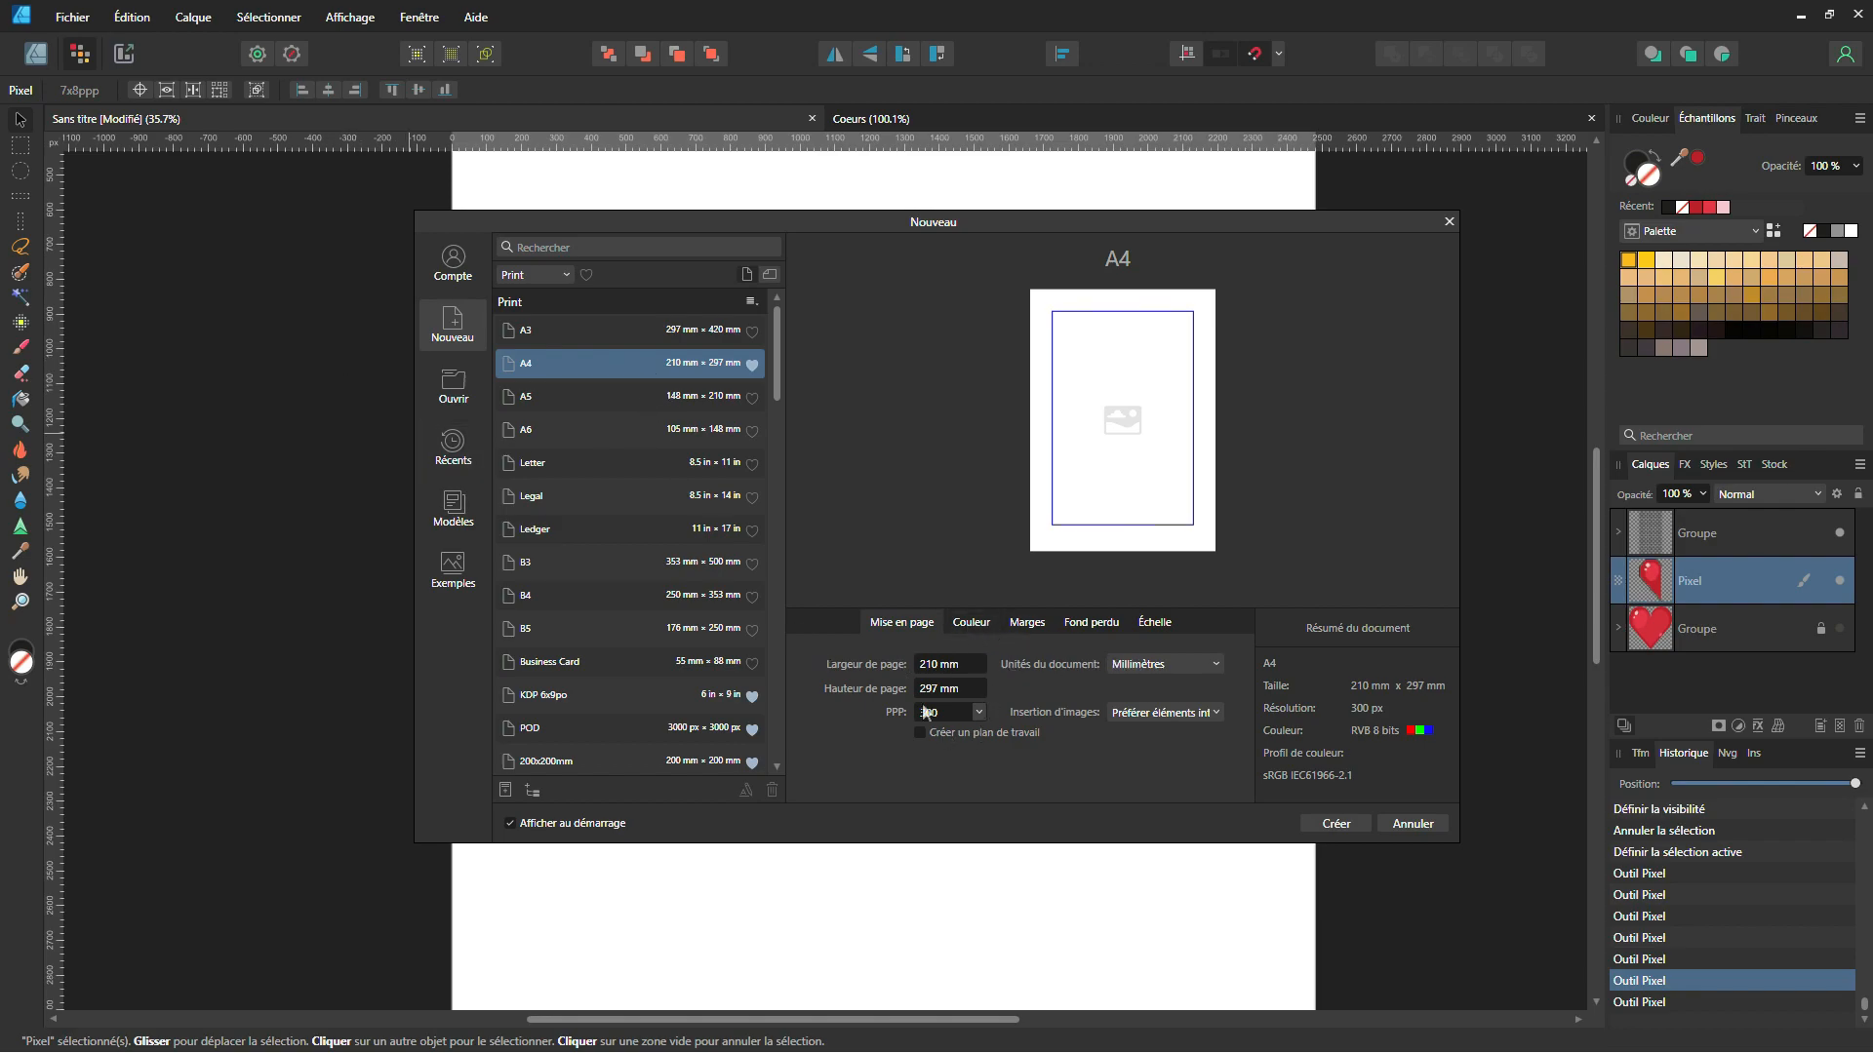
click(1165, 663)
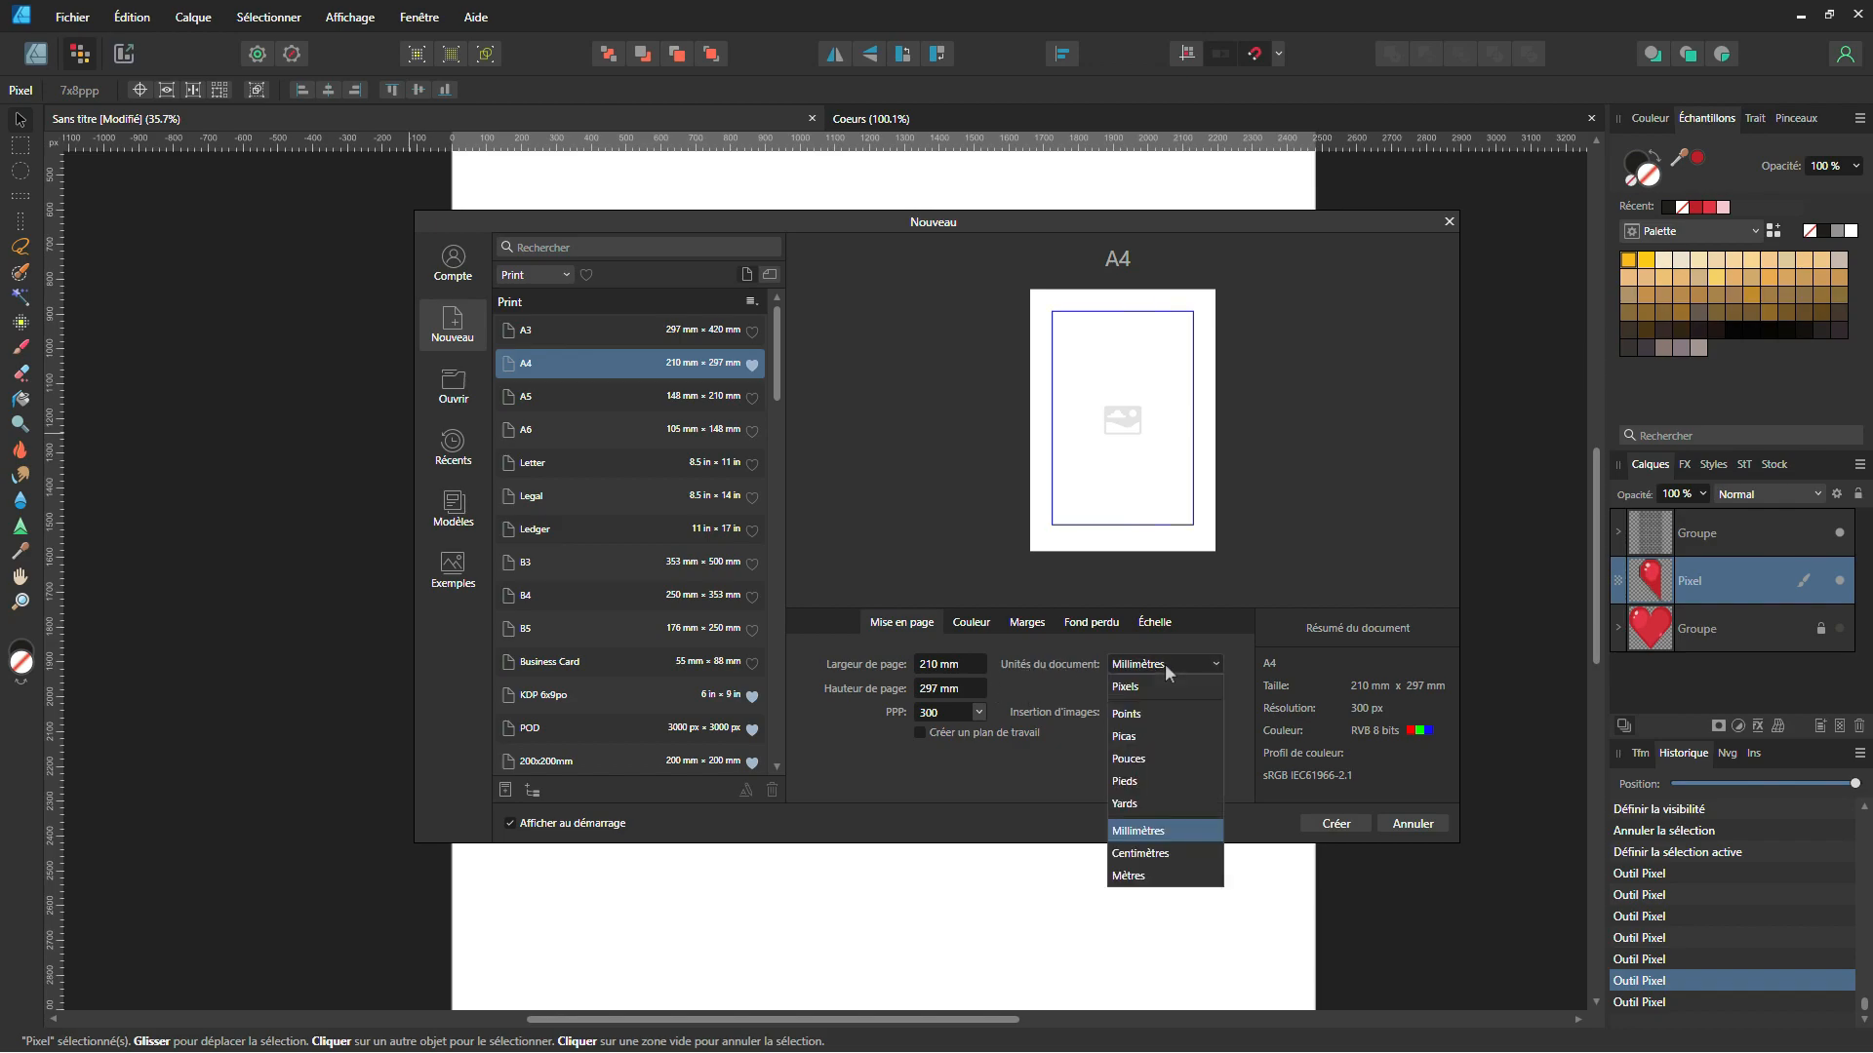
click(1144, 687)
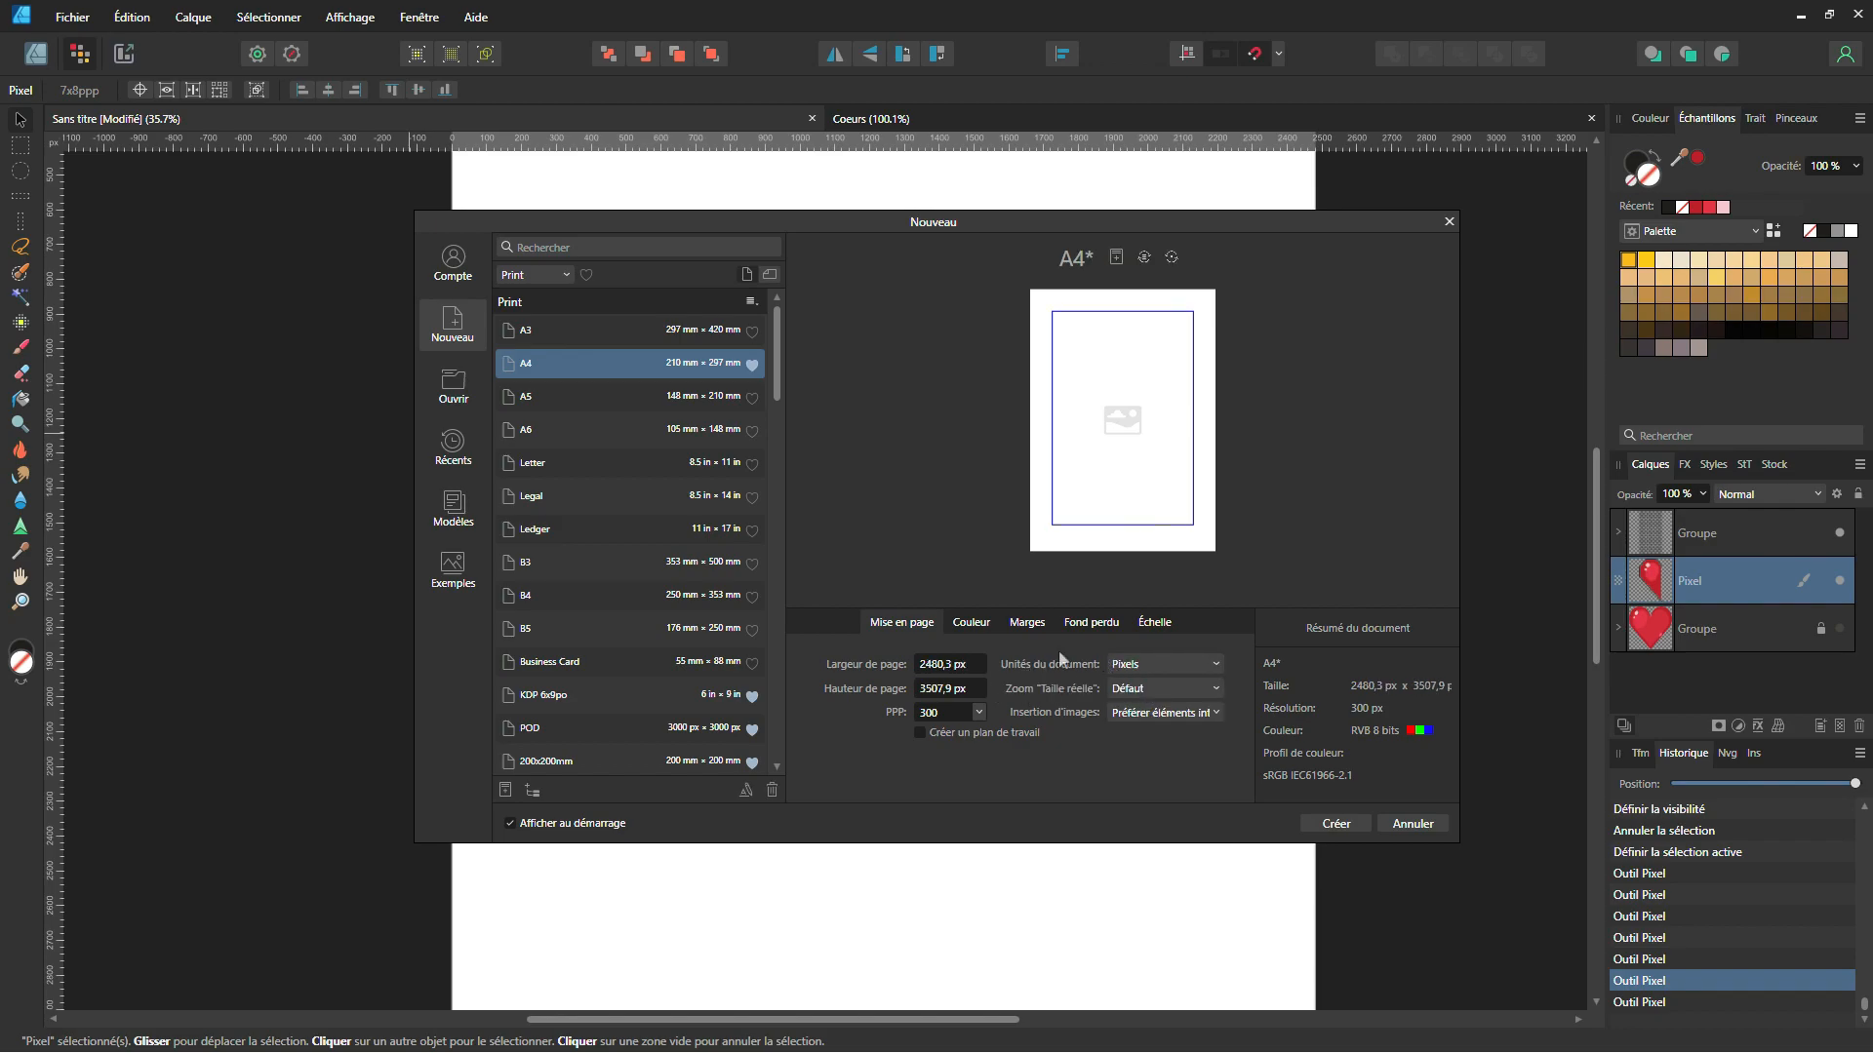
click(975, 620)
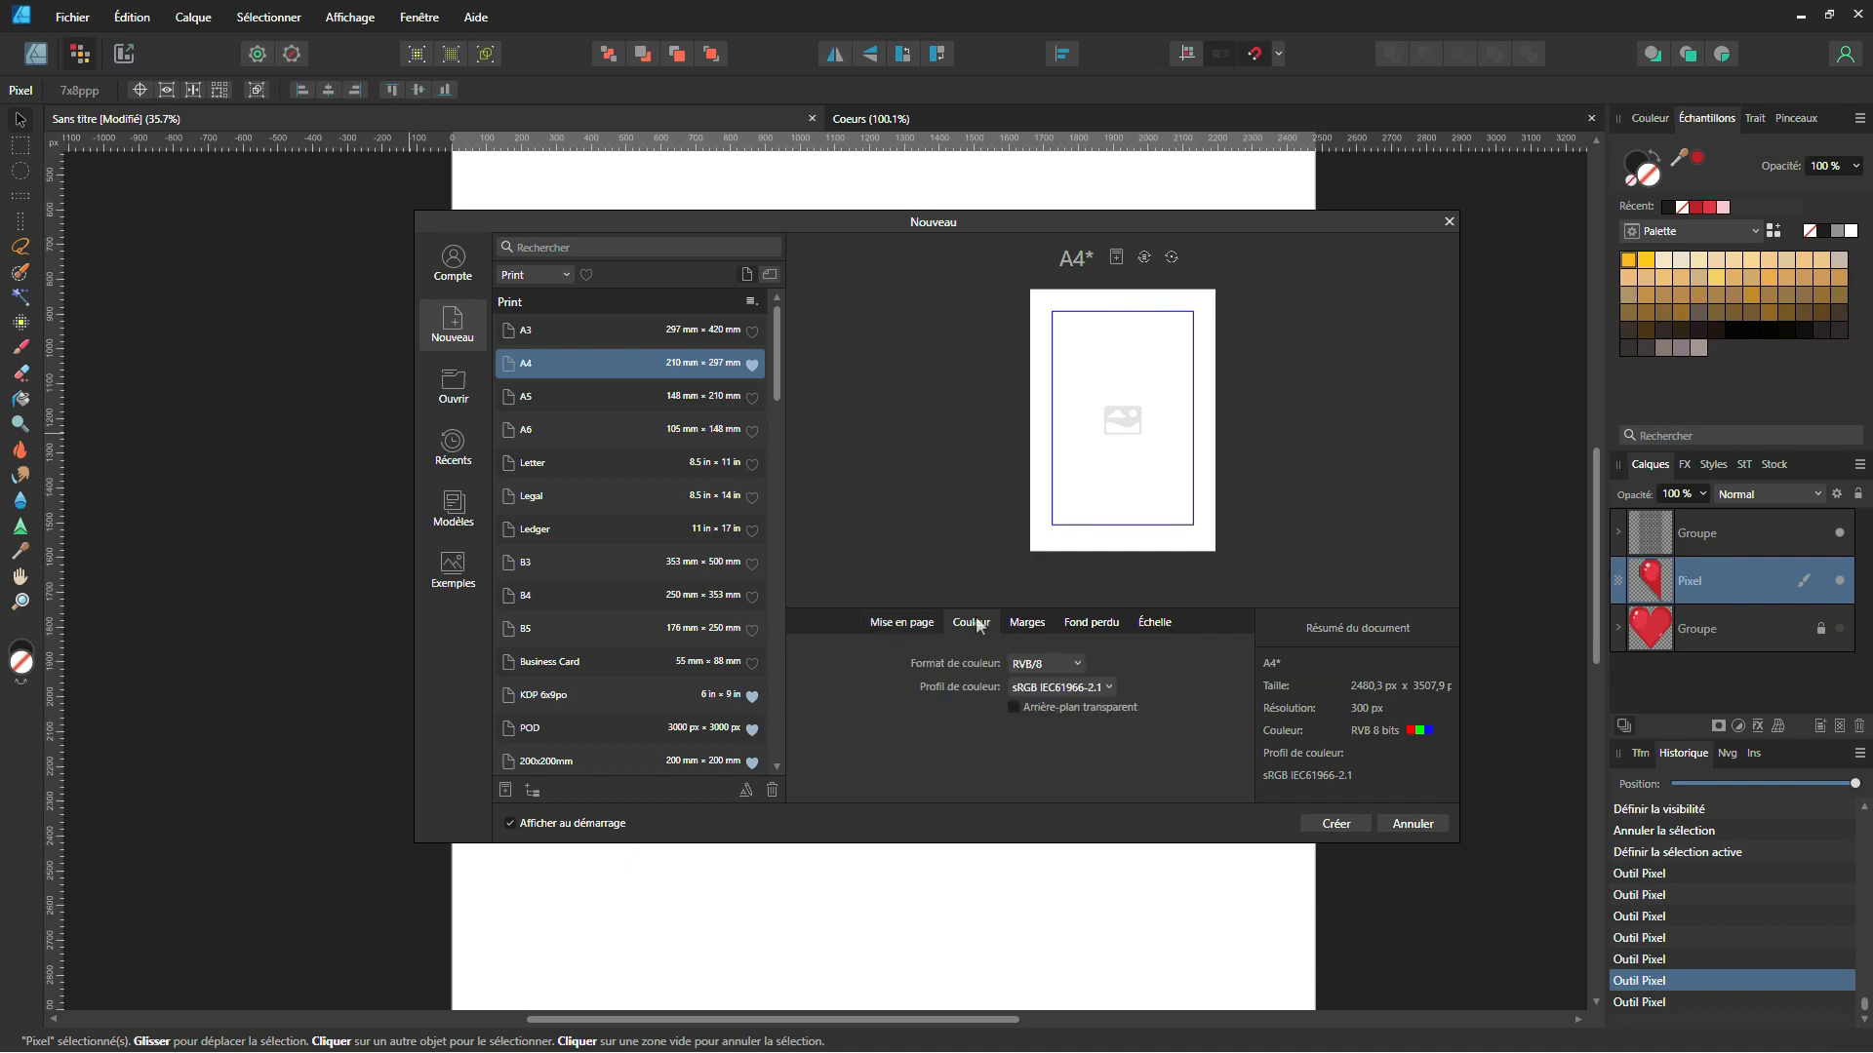
click(1045, 664)
click(1031, 798)
Step: Exclude the margins from the A4 page, check the bleed and colour settings, and create the document
click(1026, 621)
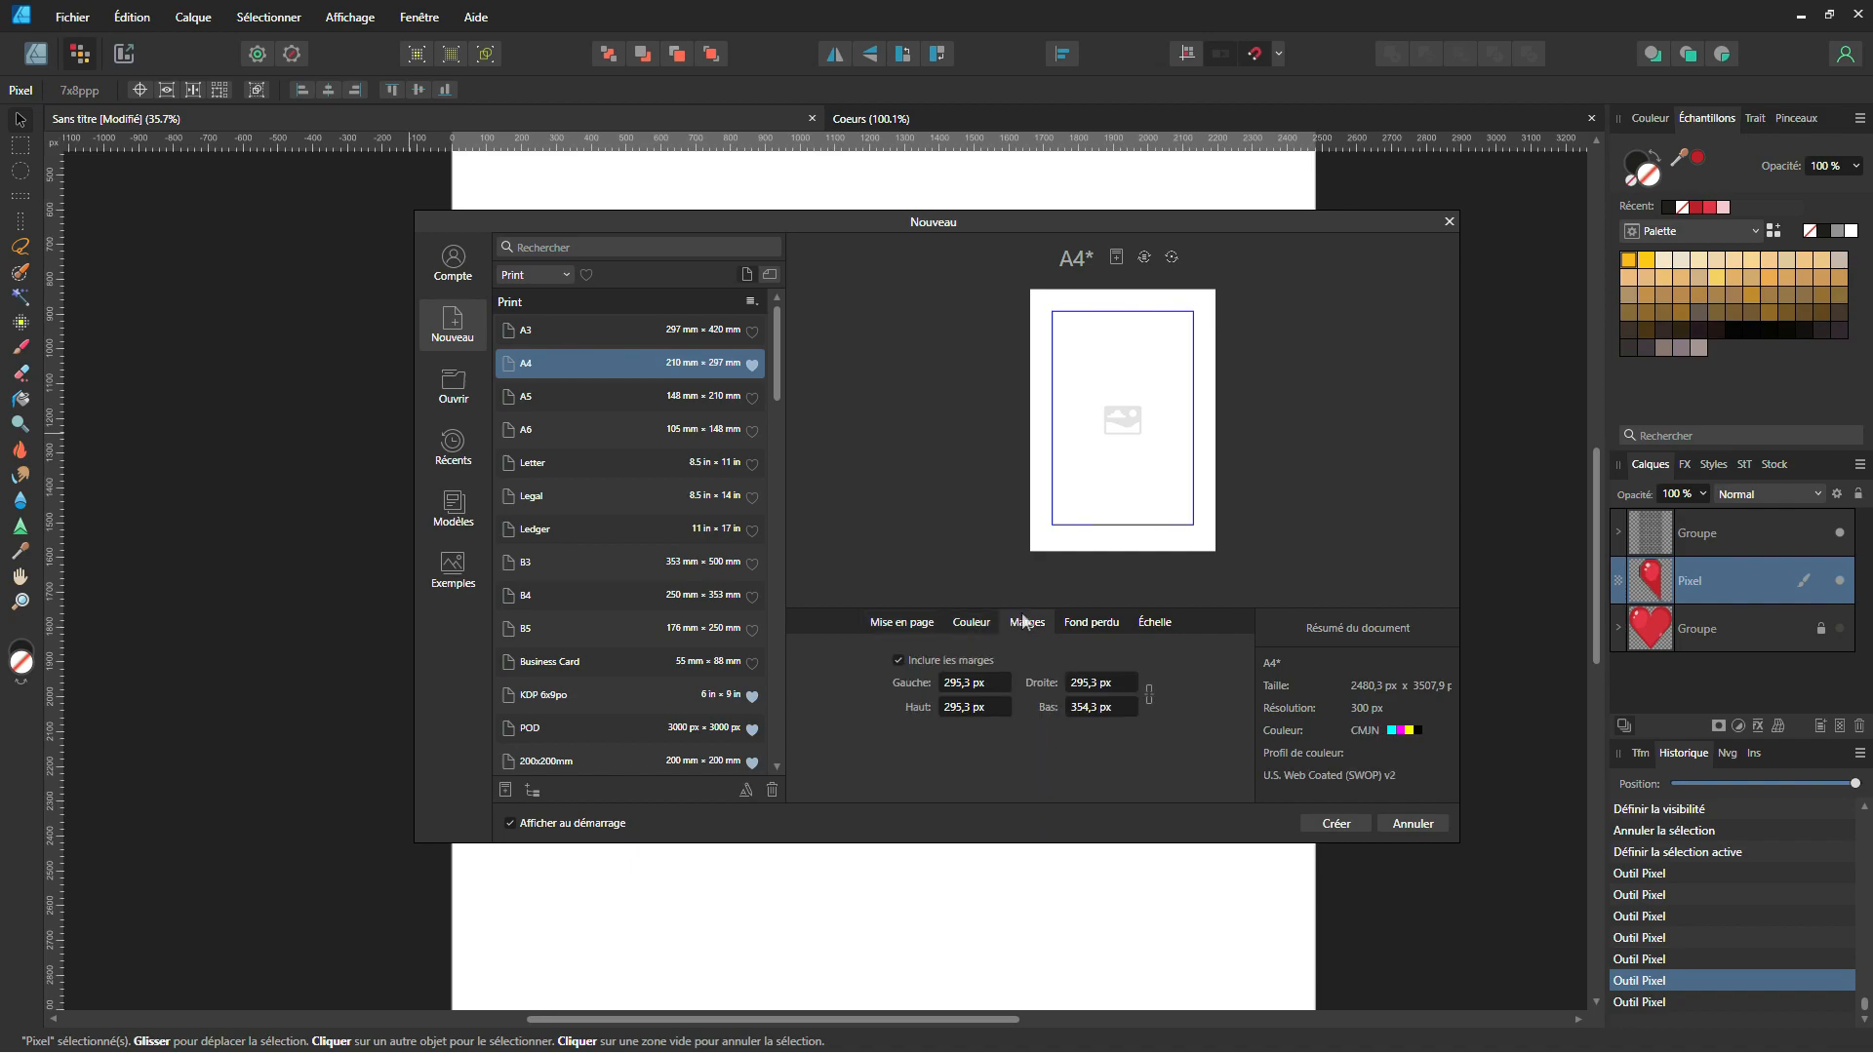
click(901, 662)
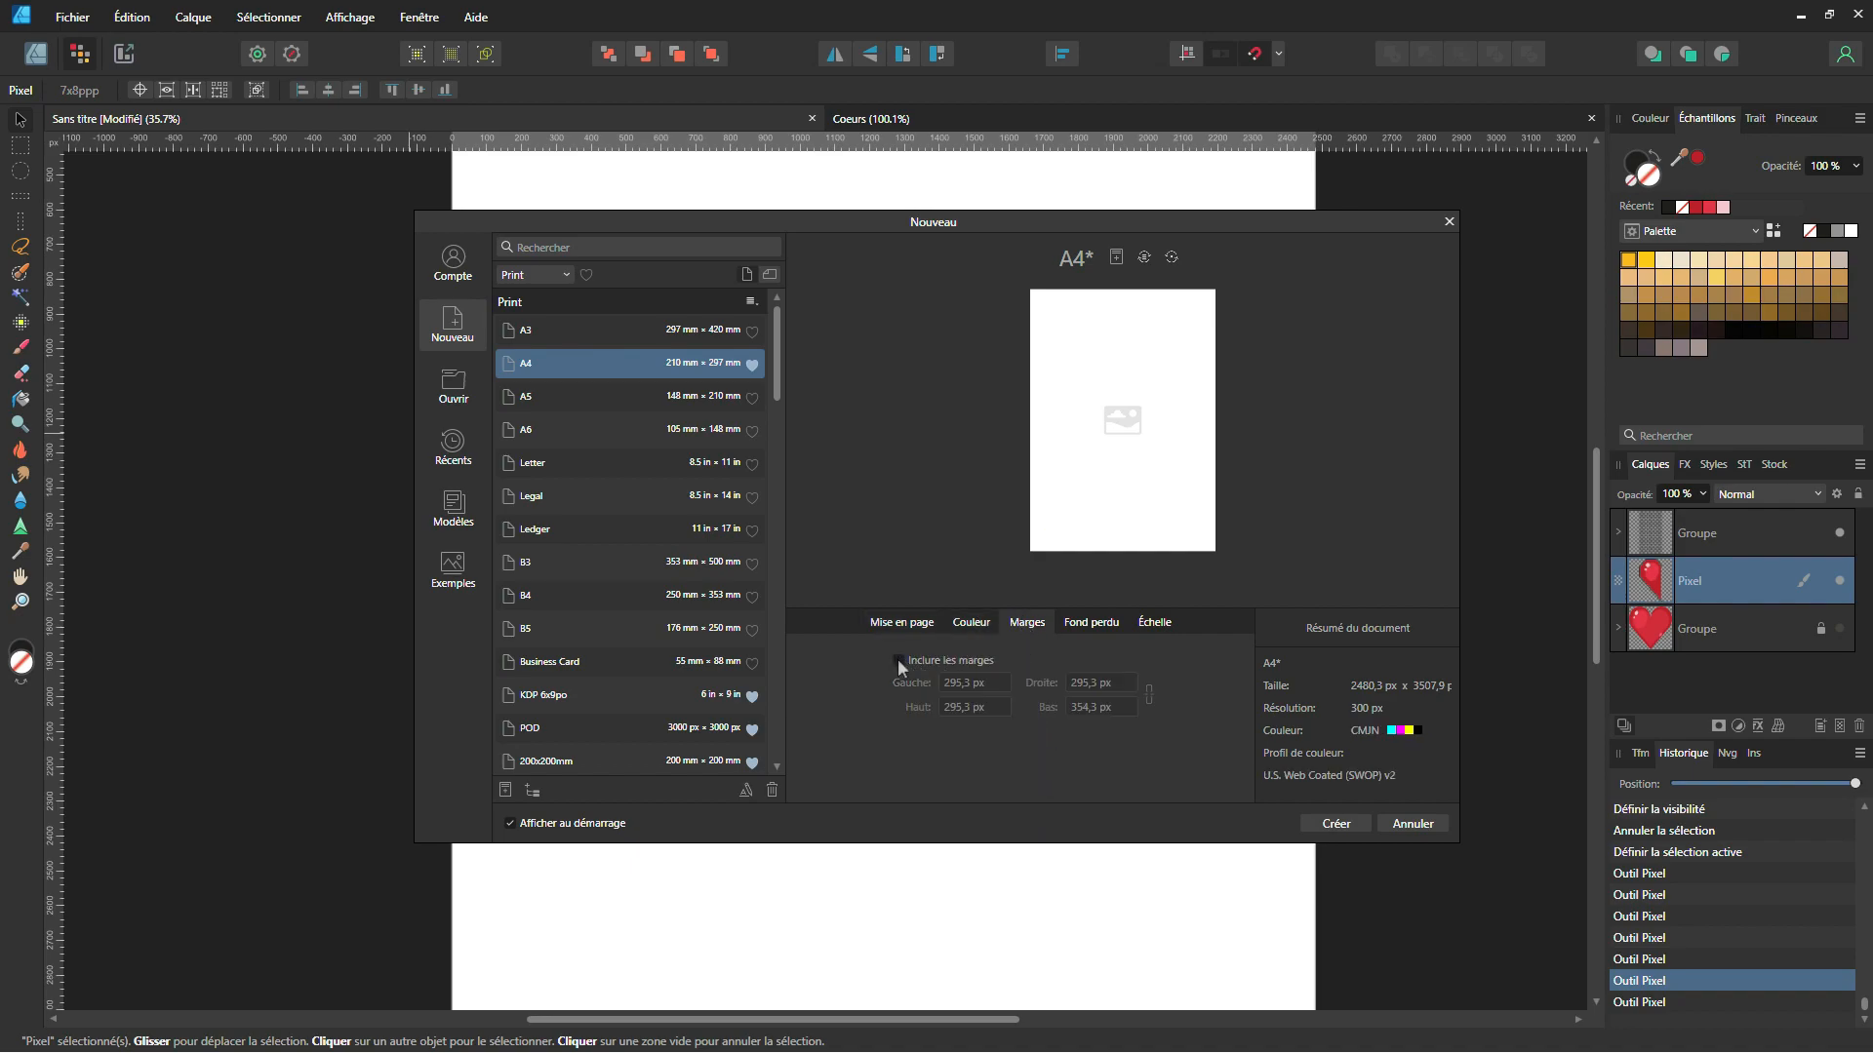
click(1090, 623)
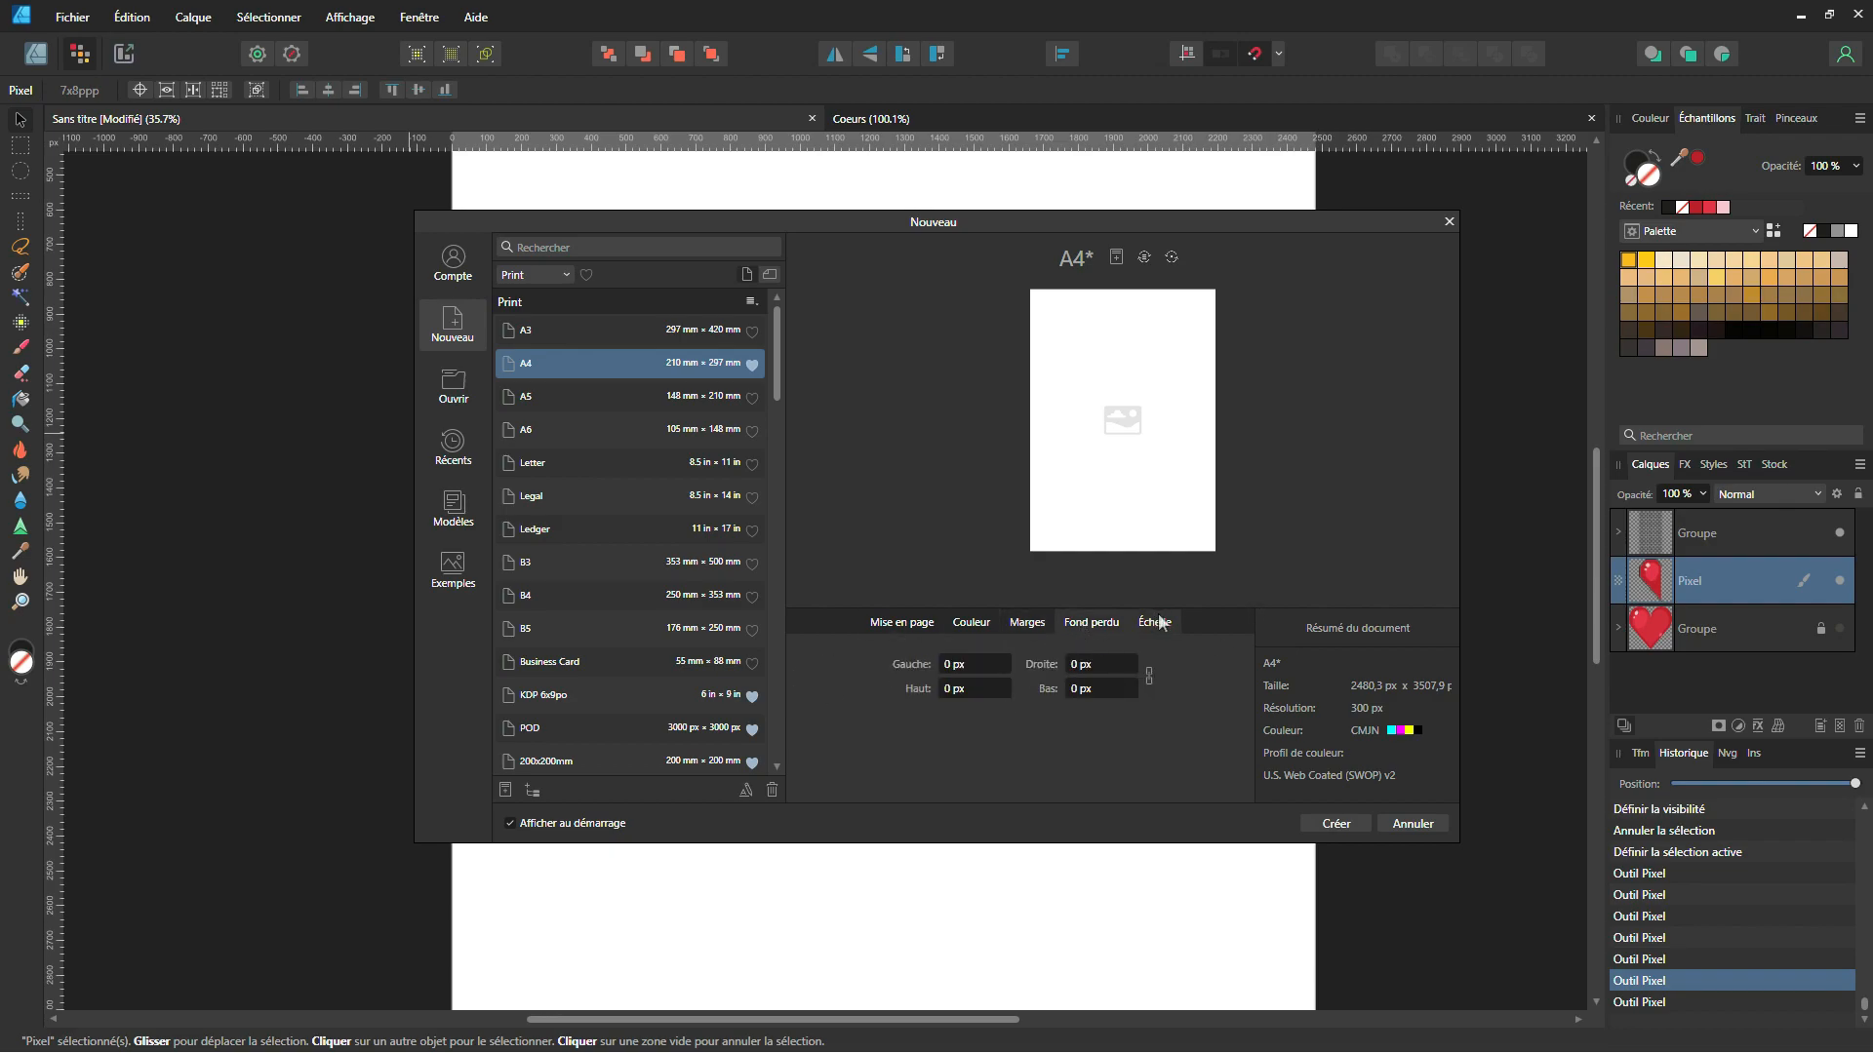
click(955, 626)
click(902, 623)
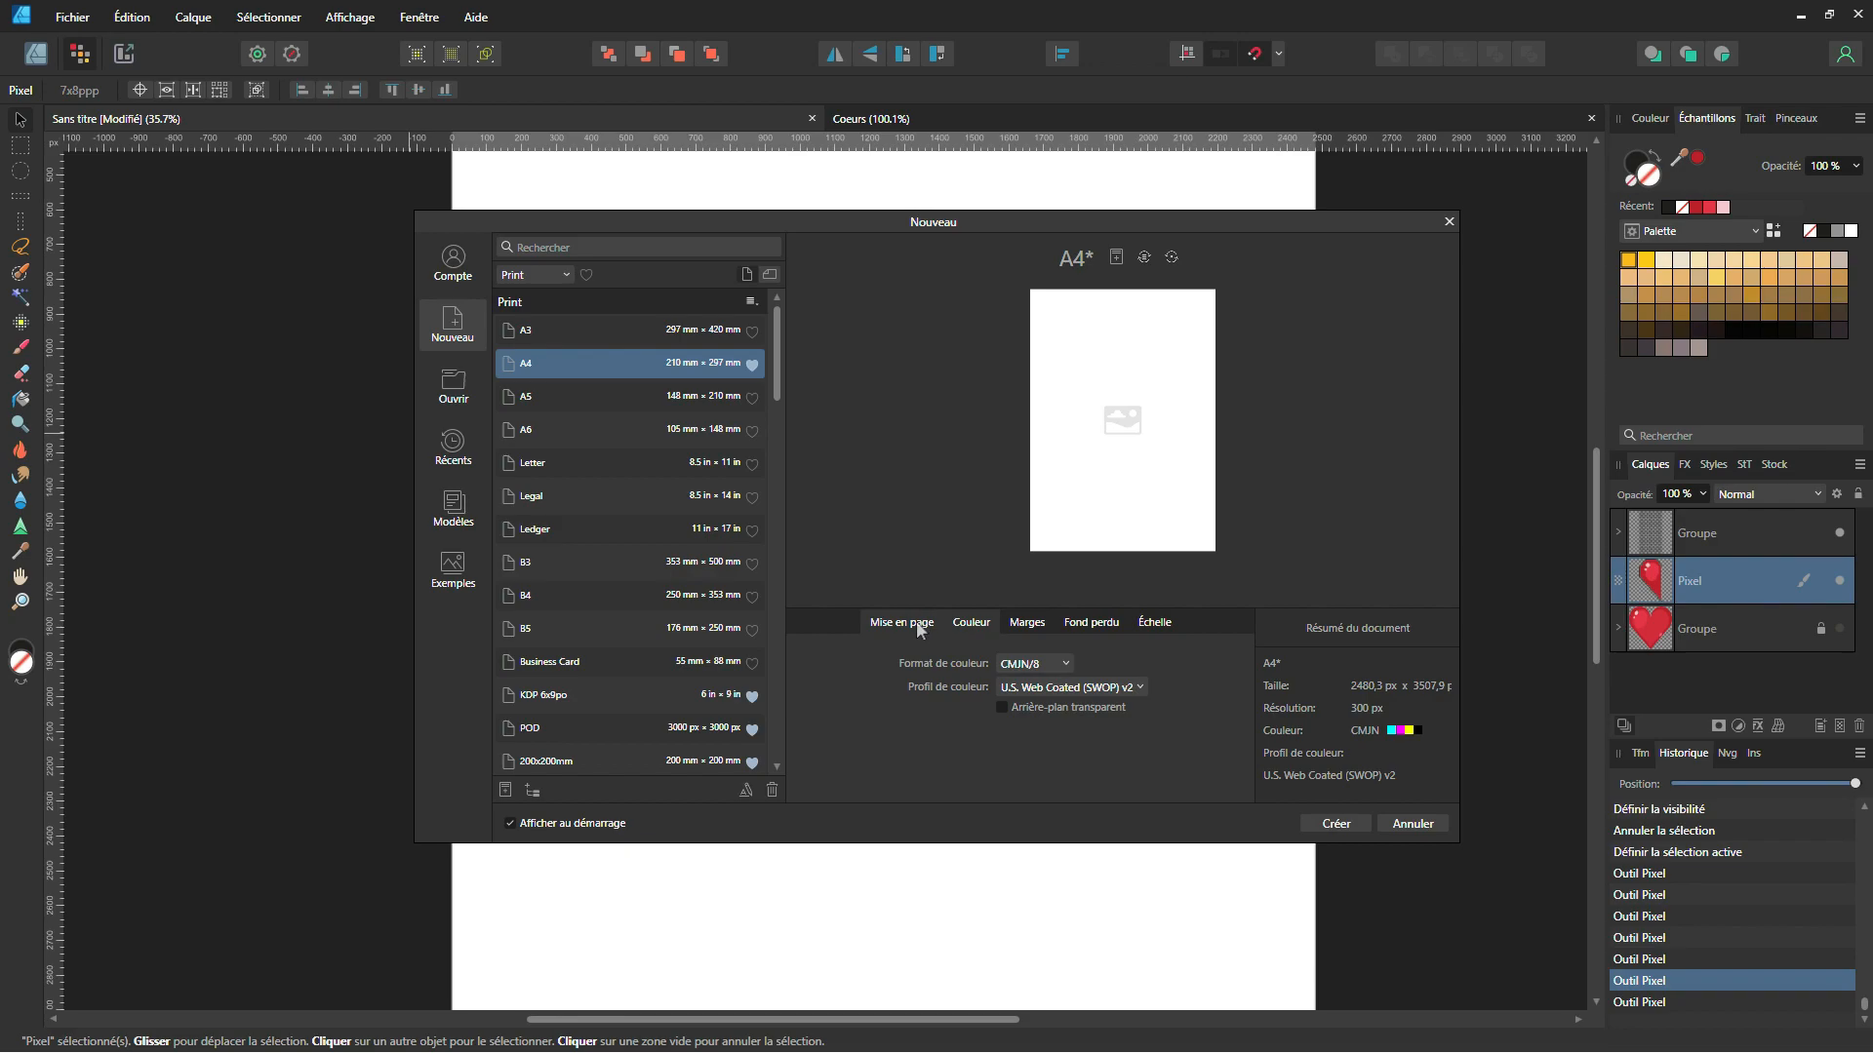
click(1335, 824)
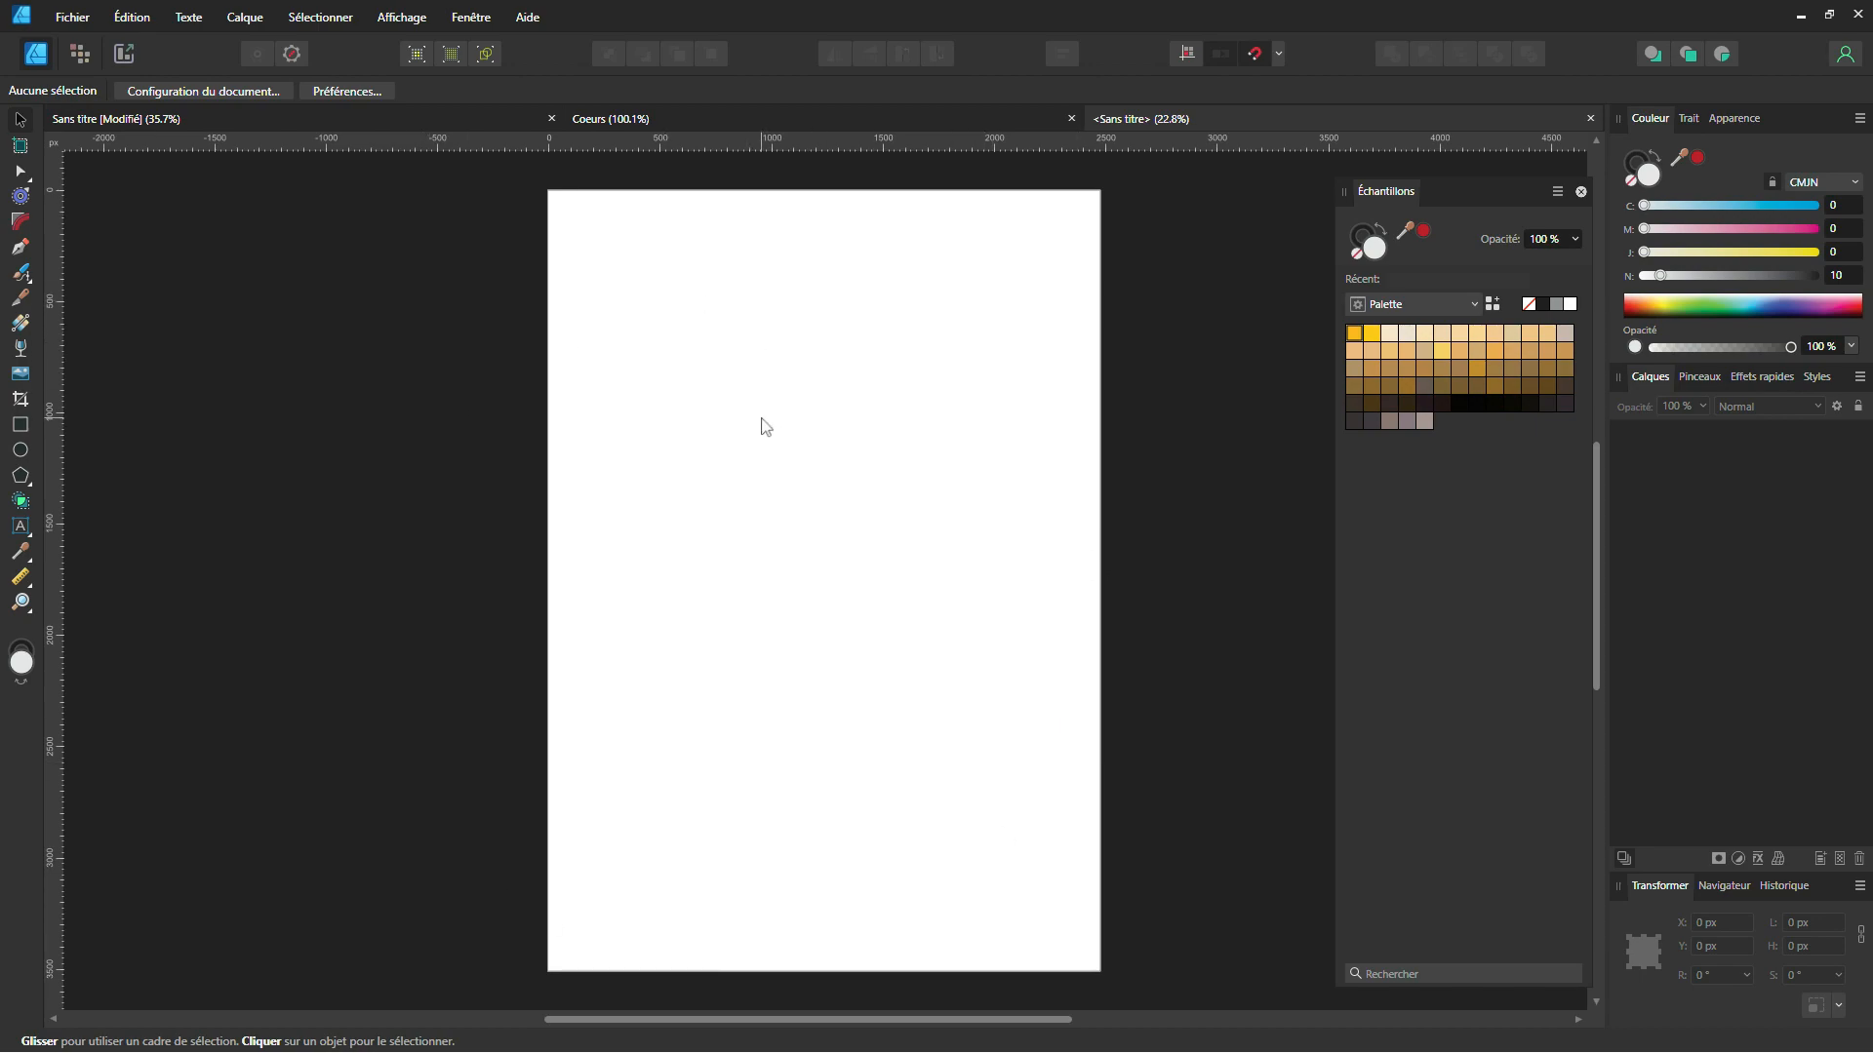
Step: Copy the third heart in the first row of the Coeurs document
click(645, 117)
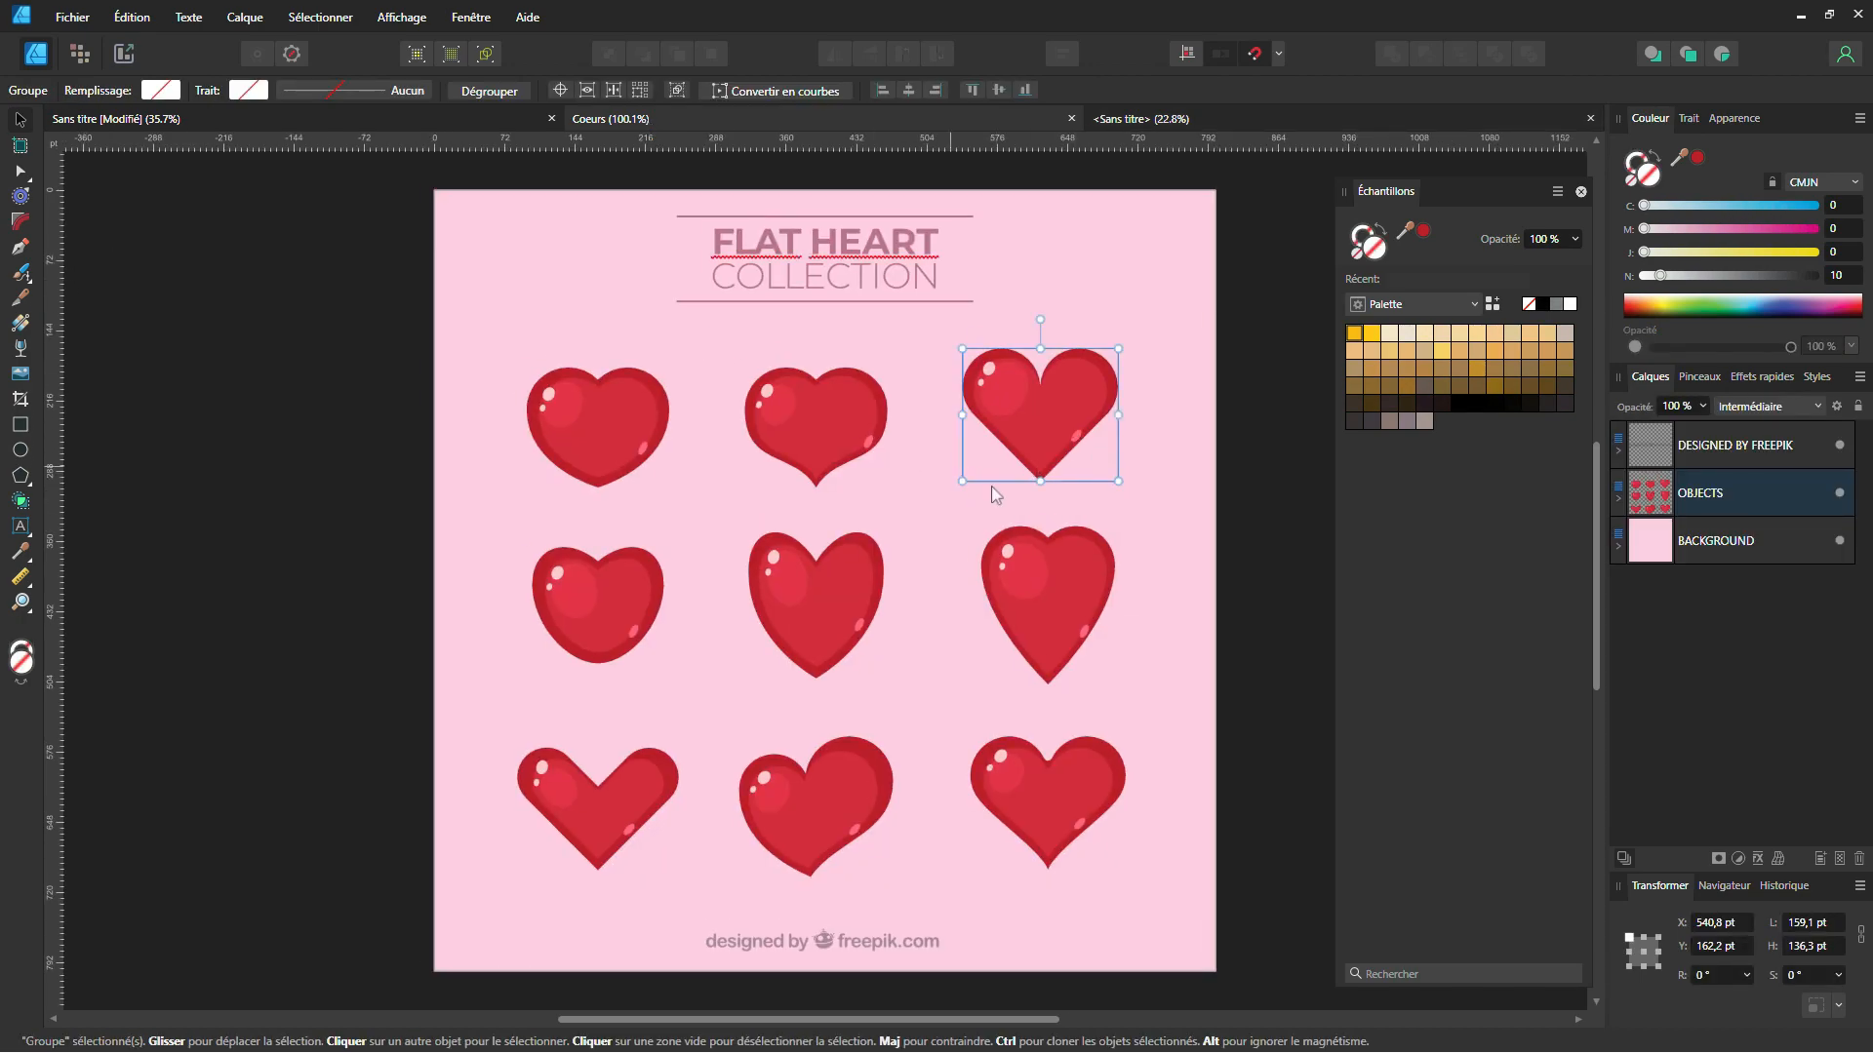
drag(1263, 319, 952, 495)
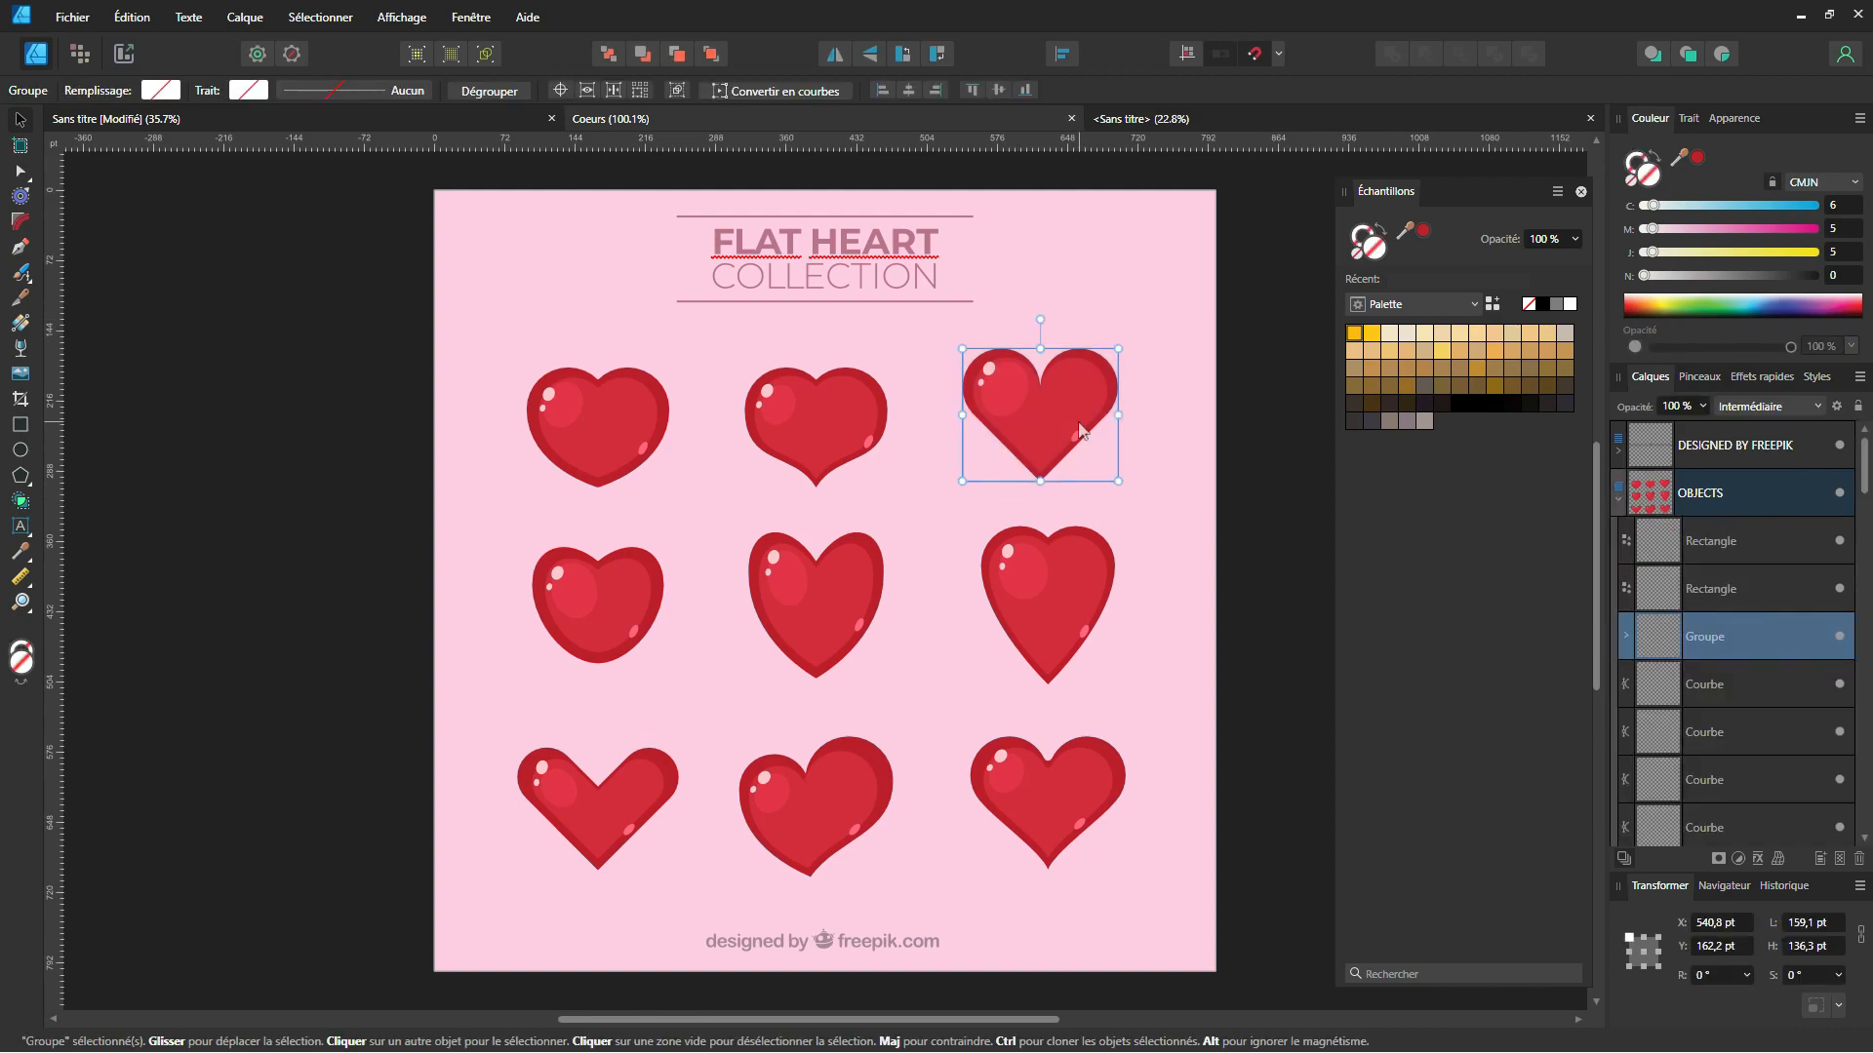
key(ctrl+c)
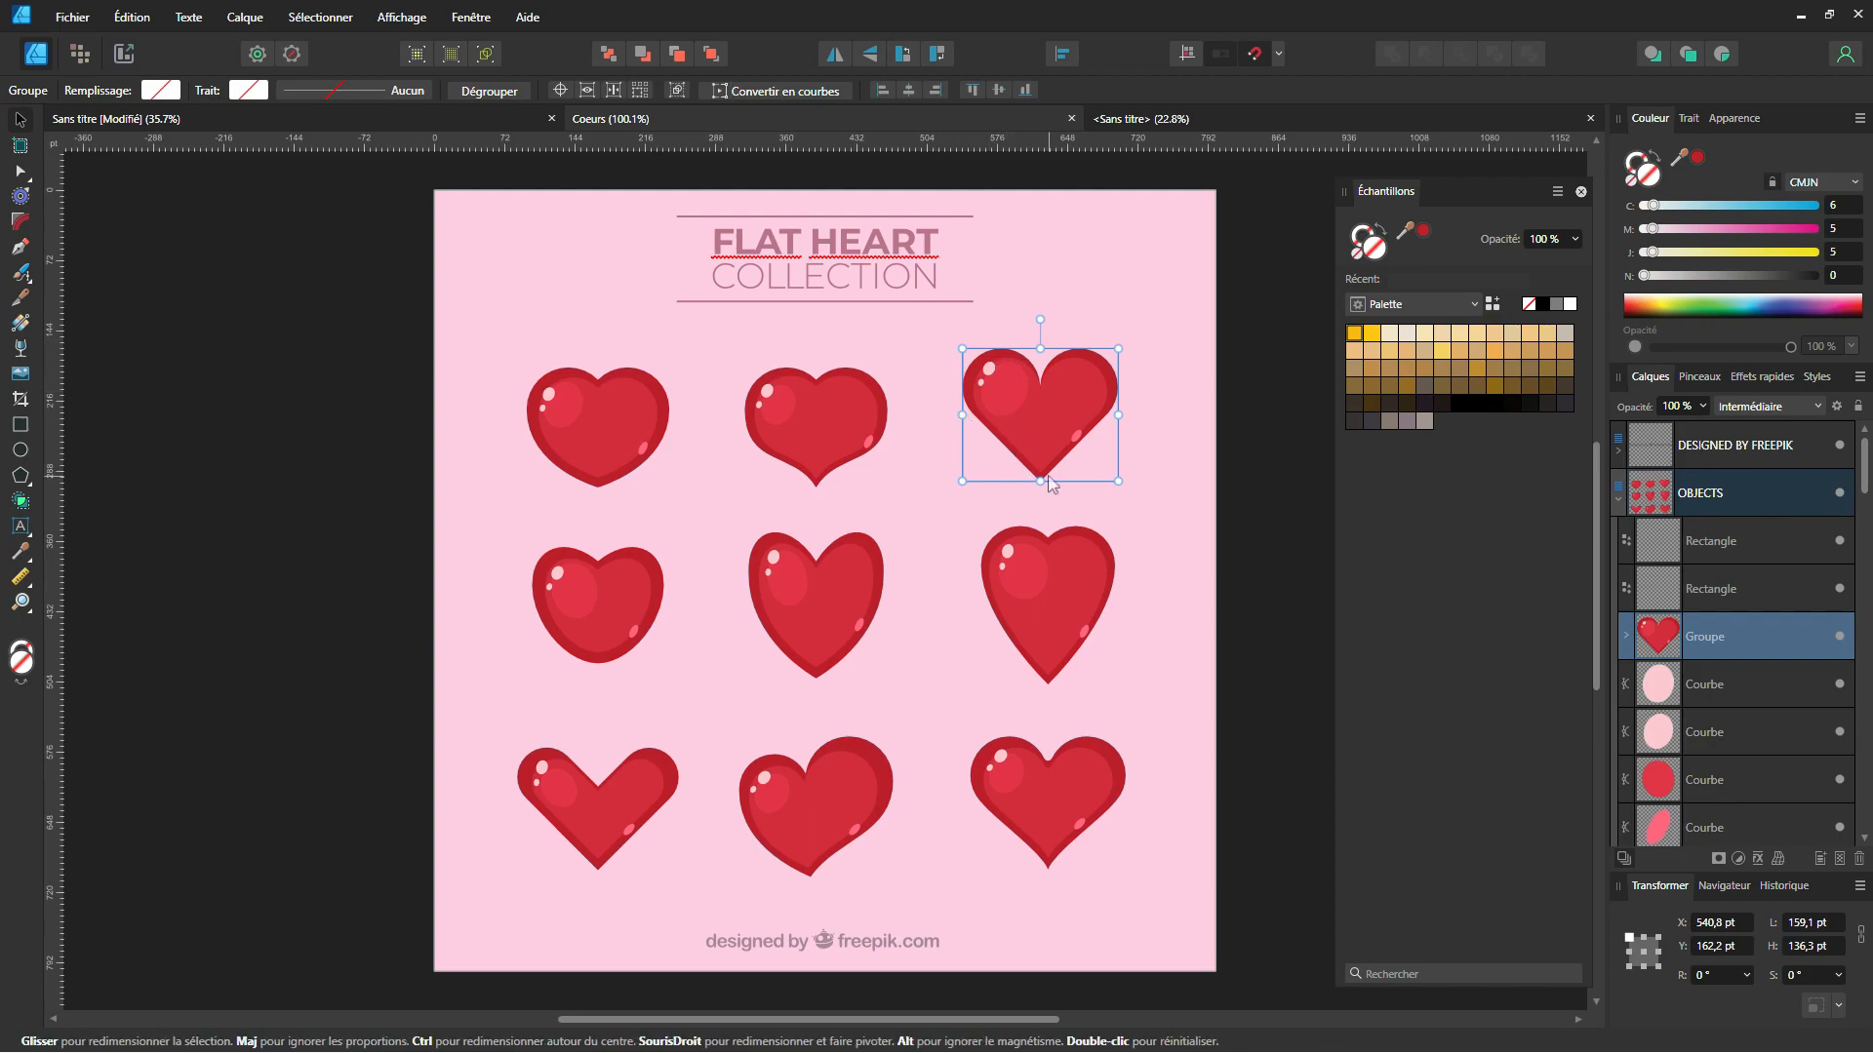
ctrl+scroll(1043, 449, up, 2)
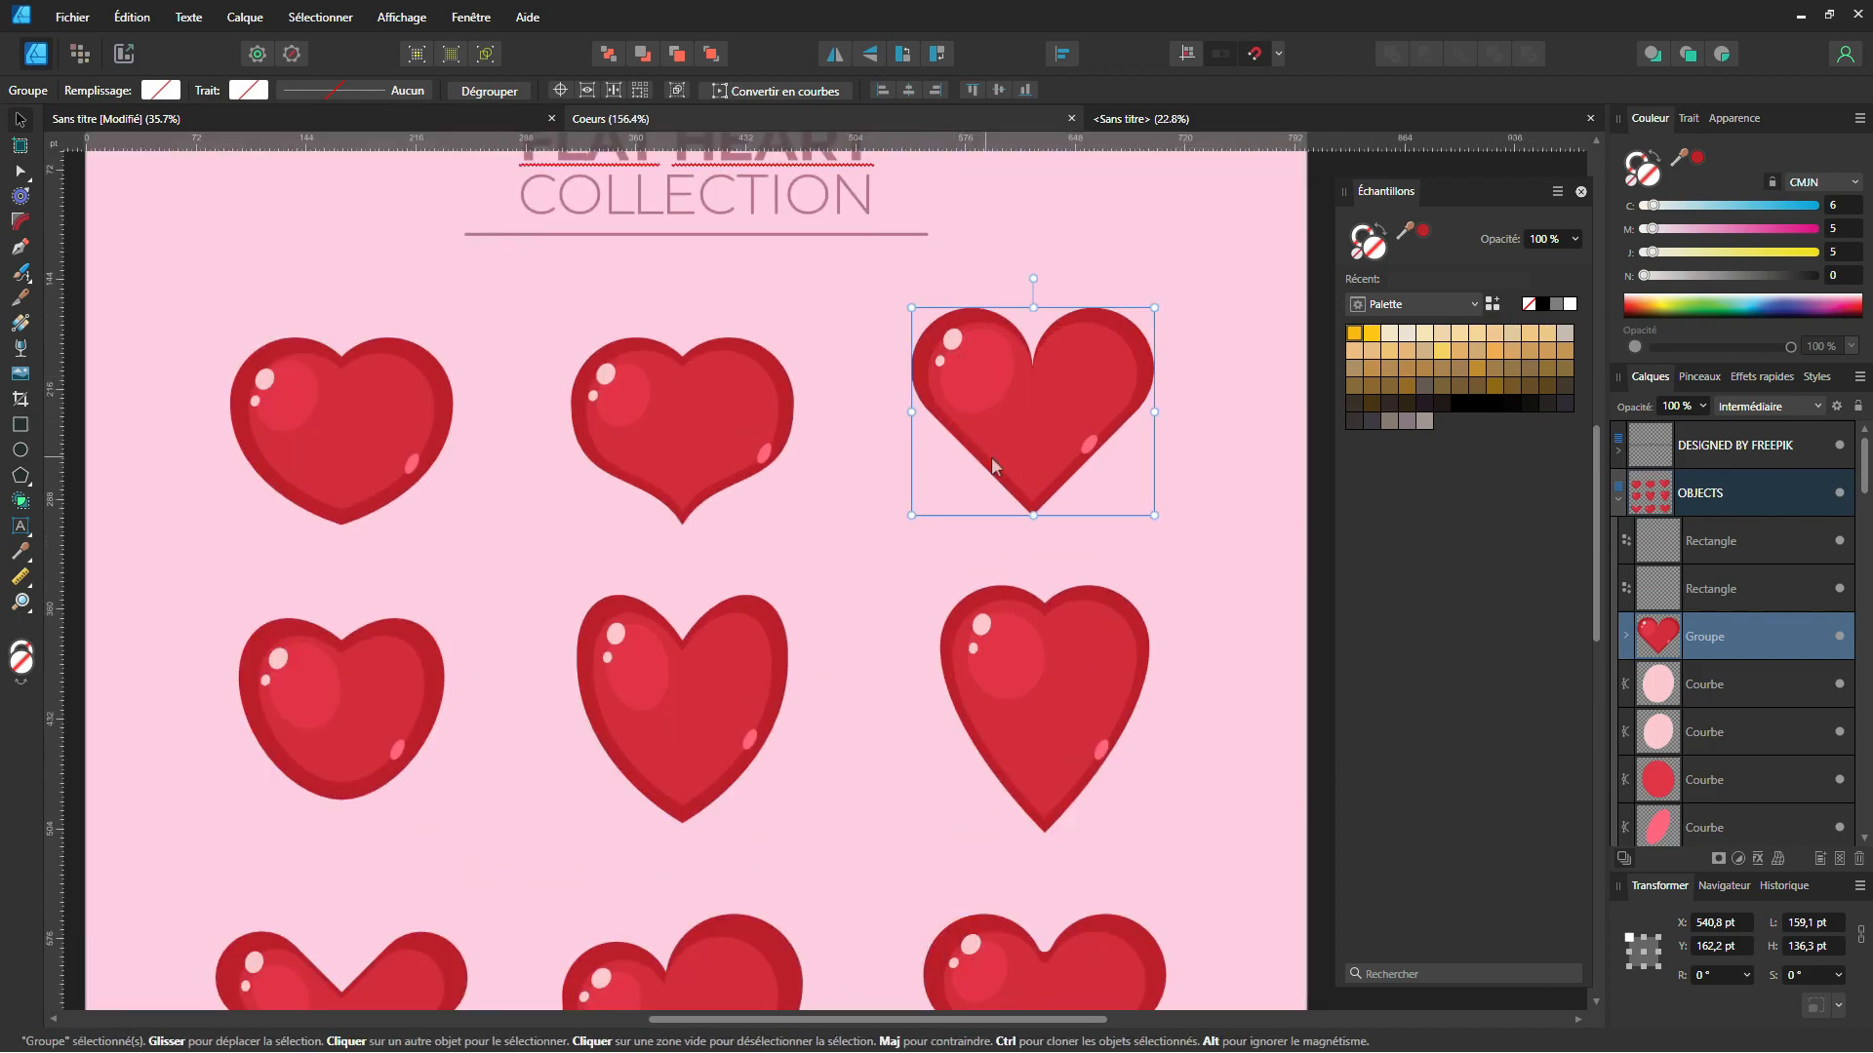
ctrl+scroll(1005, 391, down, 2)
Step: Paste the copied heart into the new blank document and move it to the centre of the page
click(451, 118)
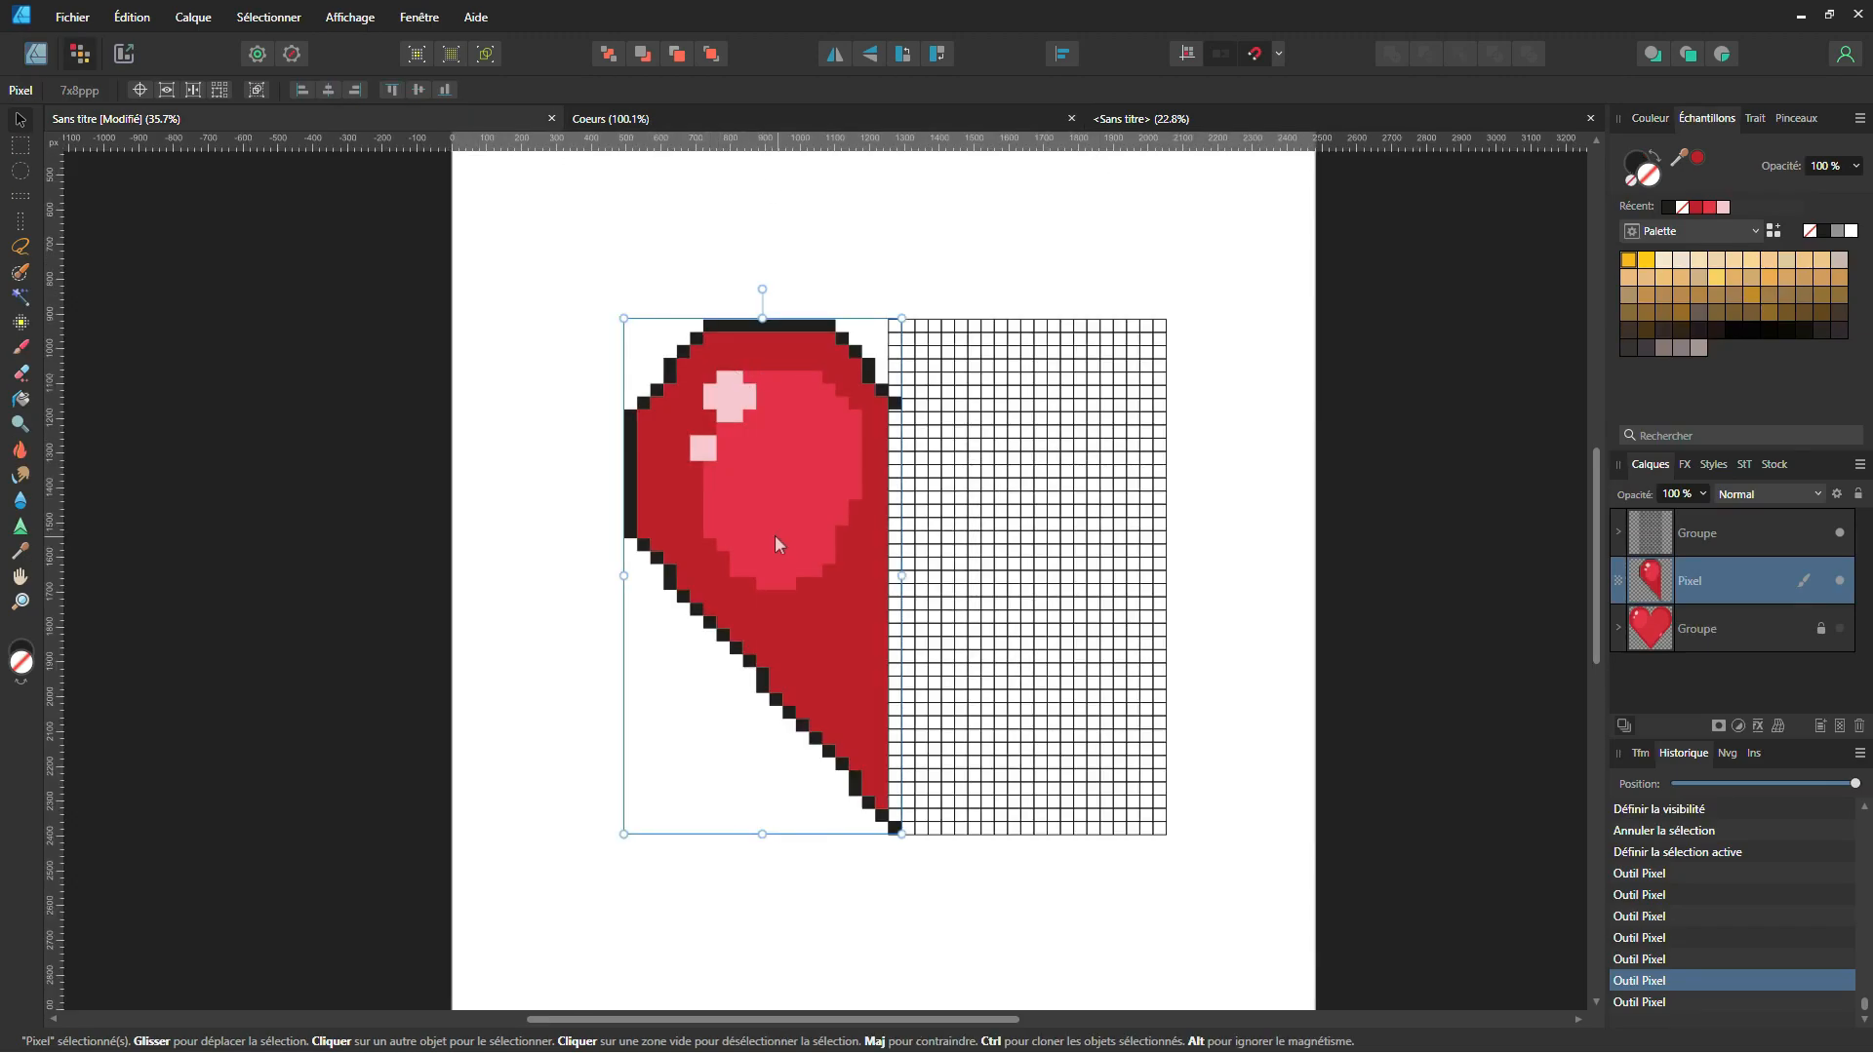
click(1151, 118)
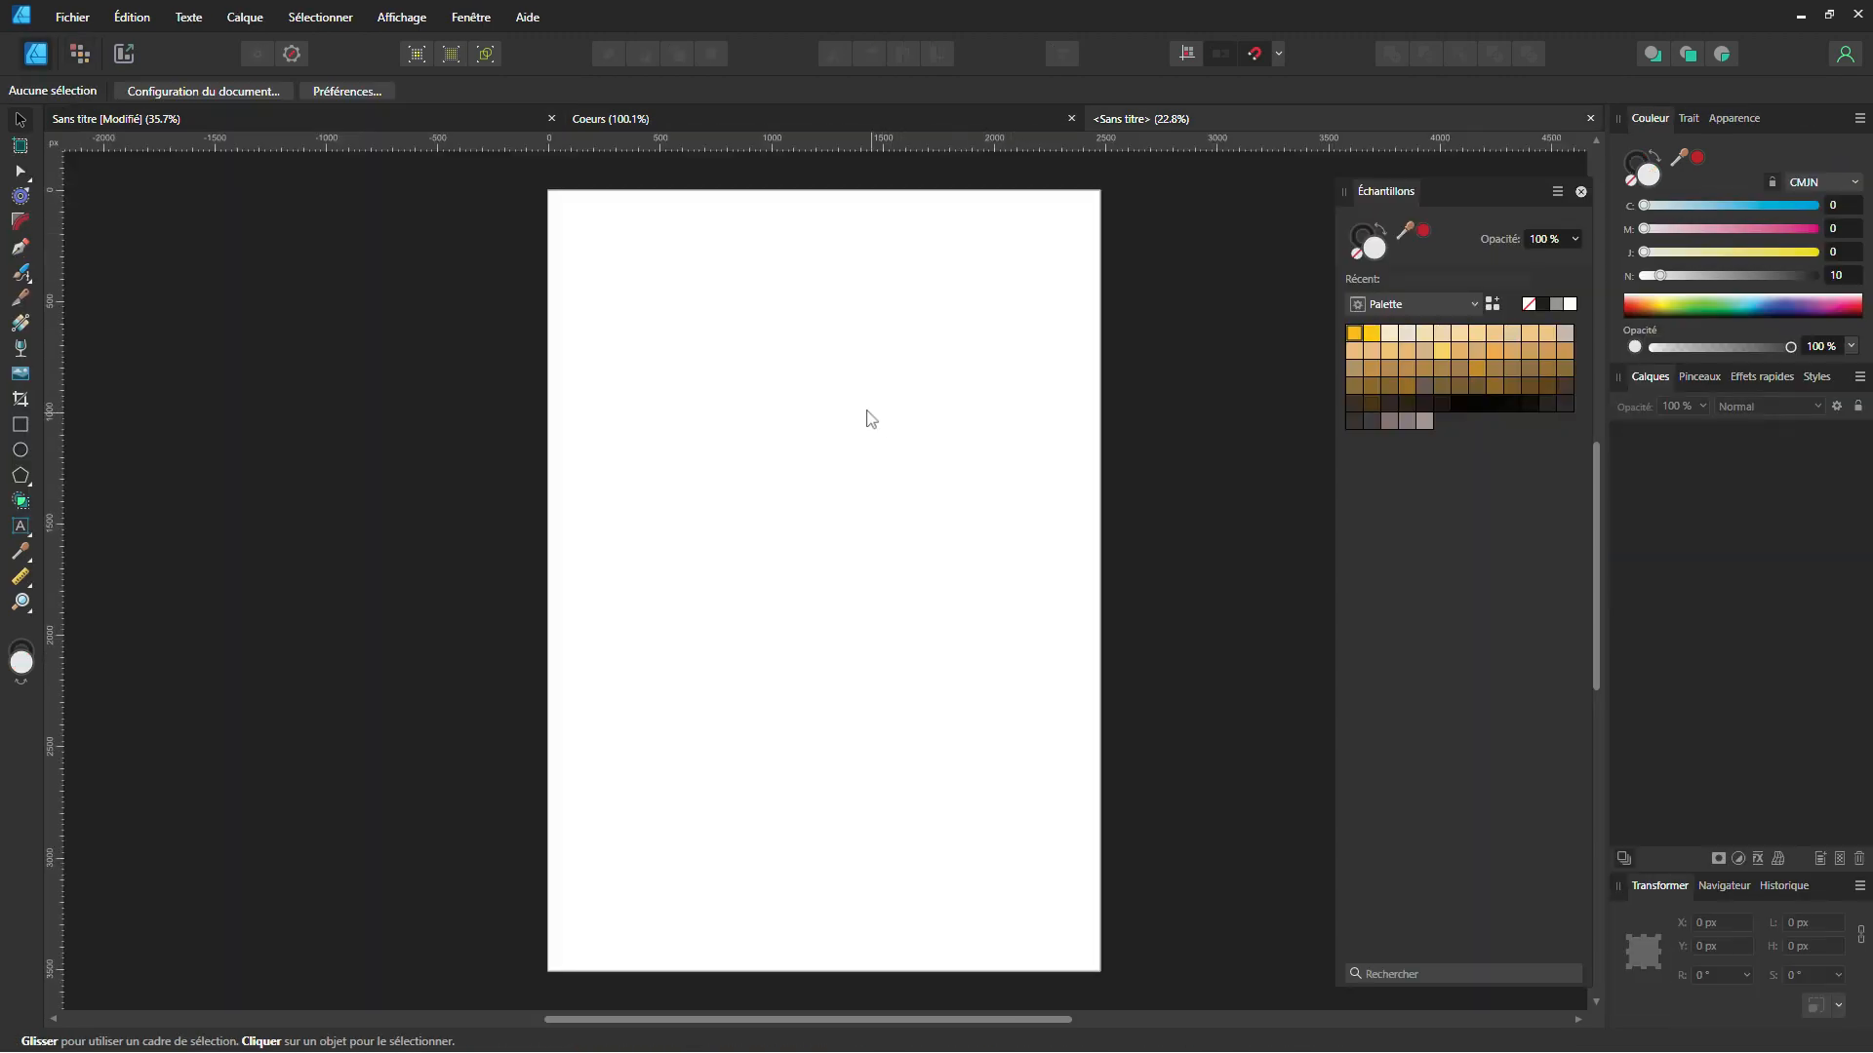
key(ctrl)
key(ctrl+v)
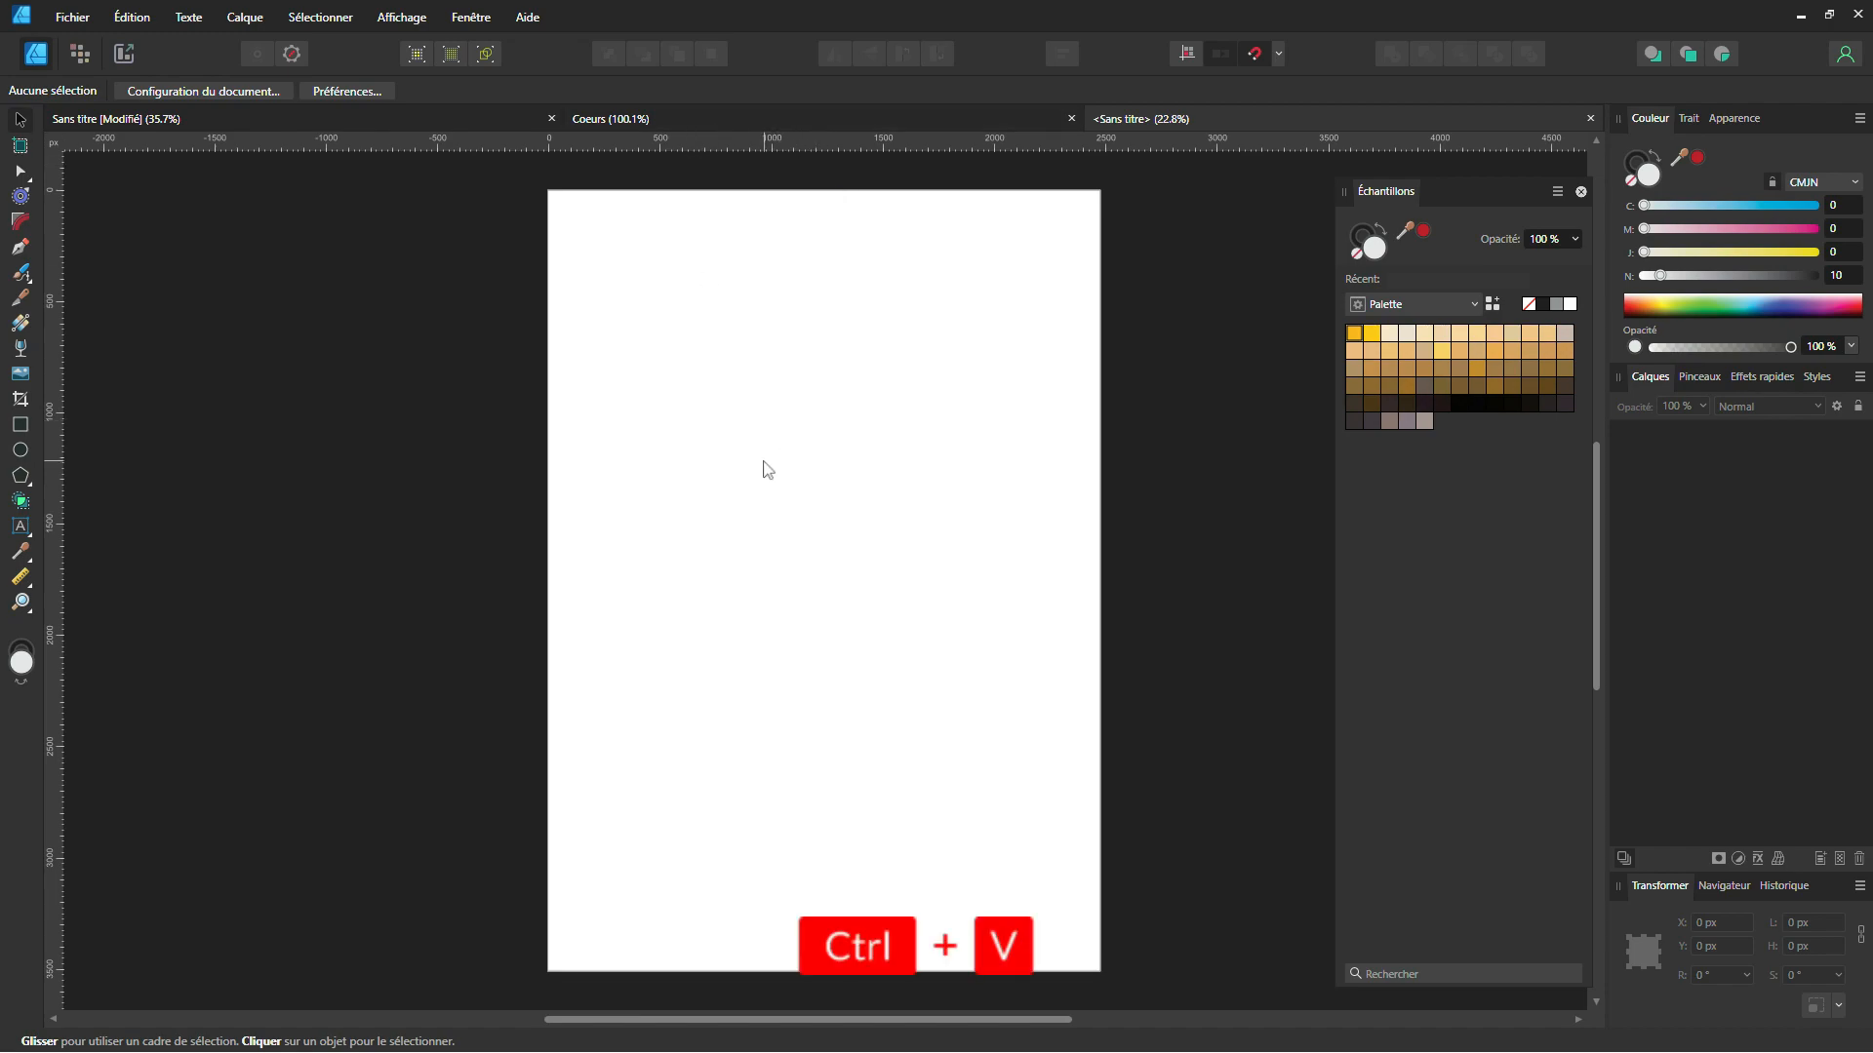
key(shift)
drag(694, 244, 826, 566)
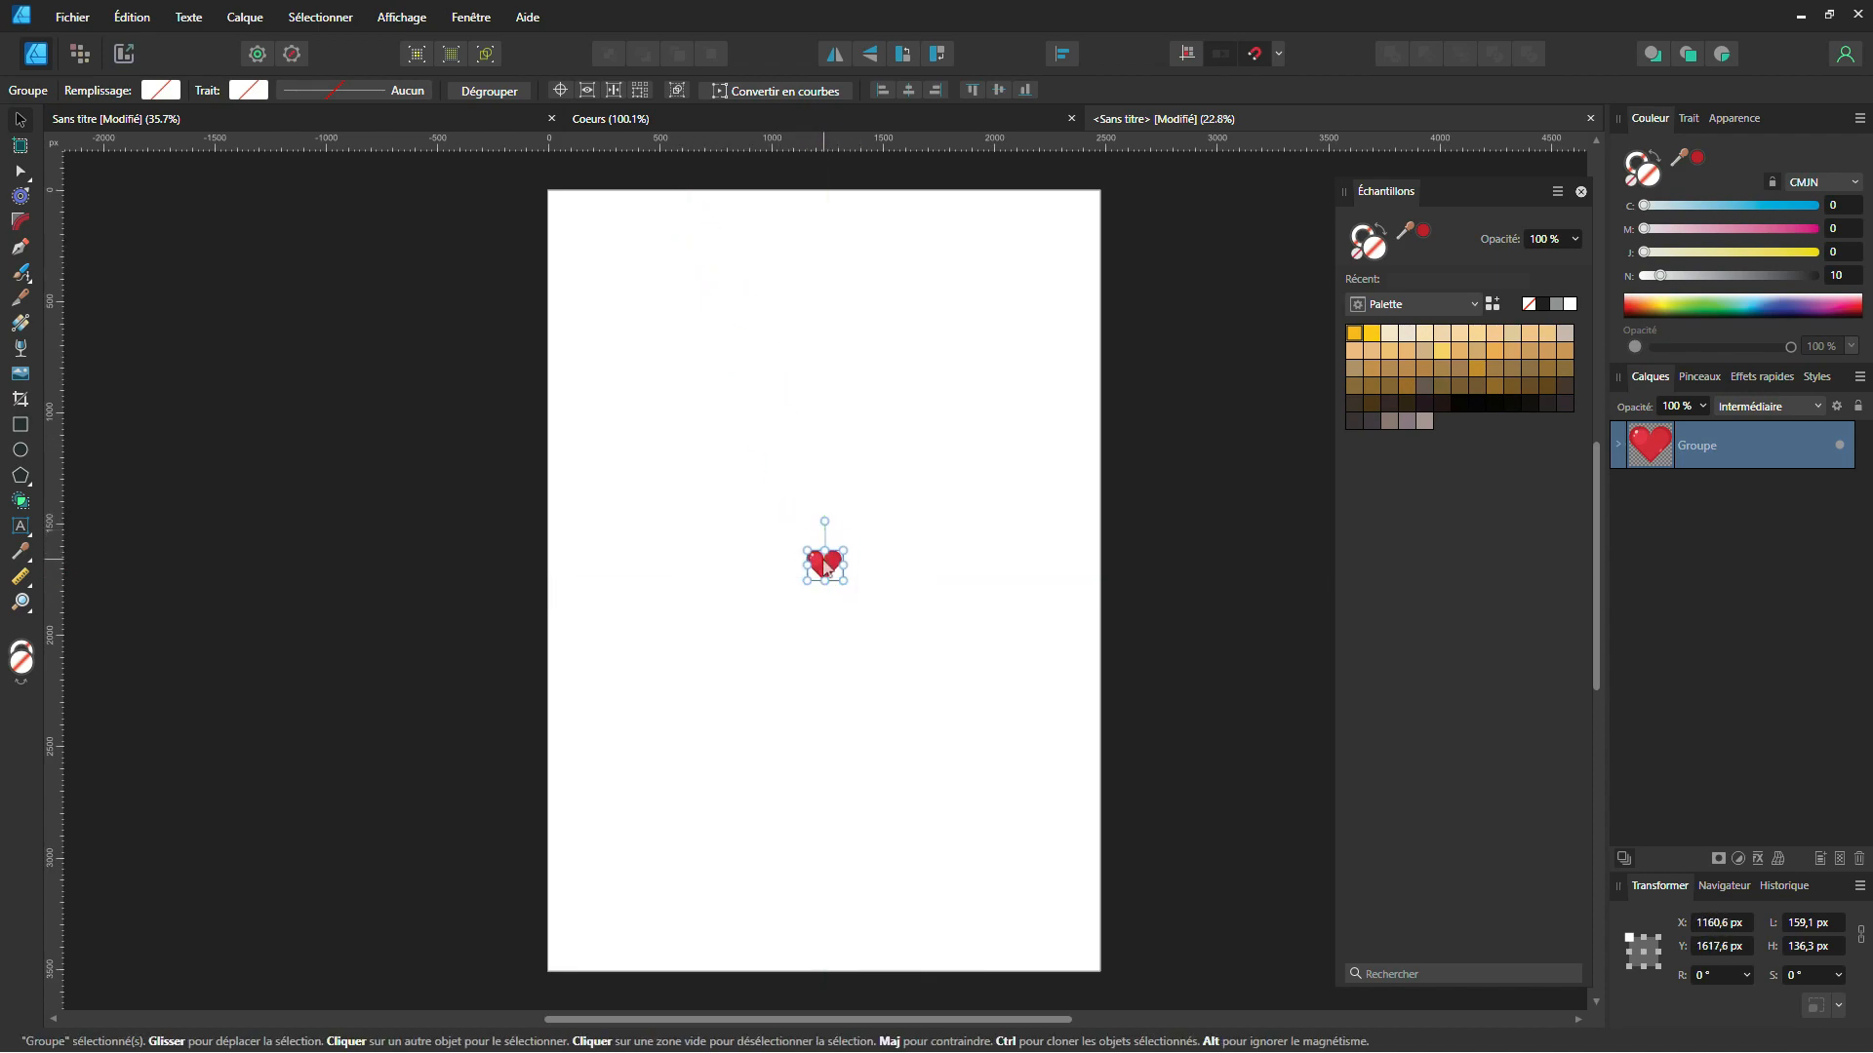
click(774, 527)
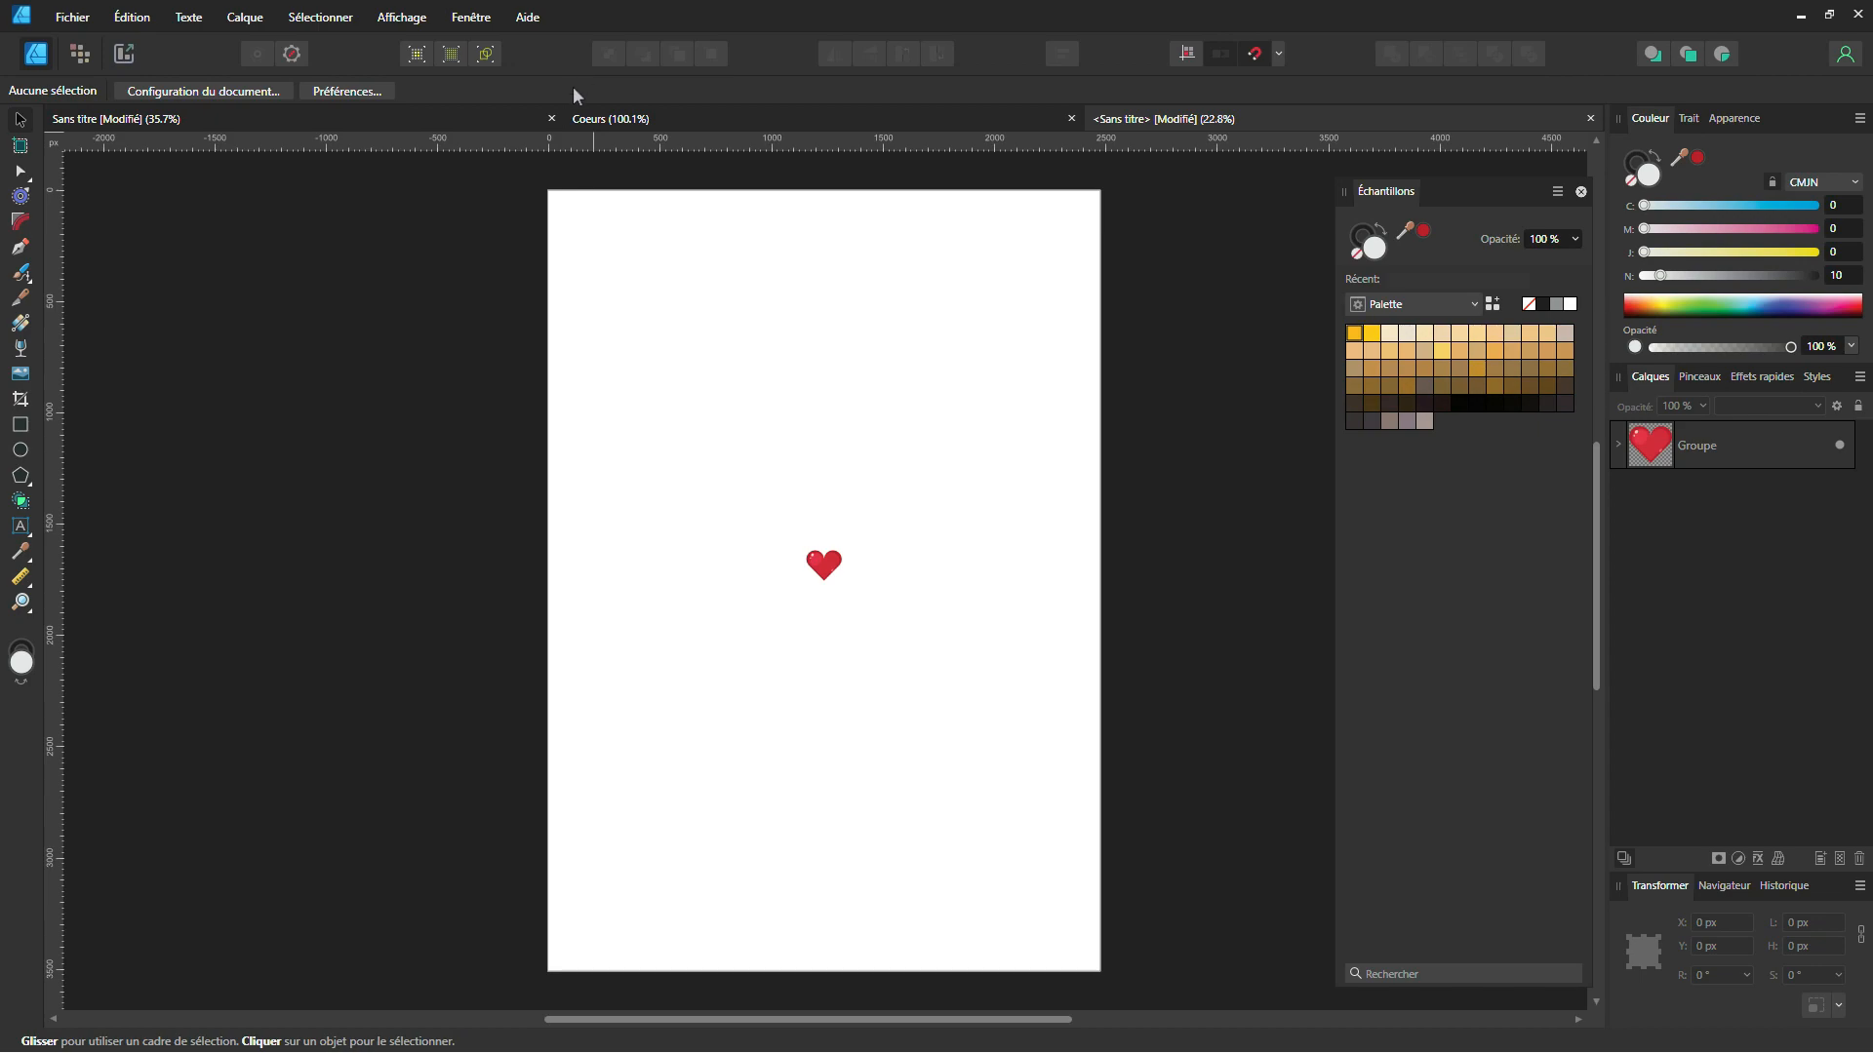
Step: Show the grid on the page and switch its mode to Basique
click(417, 21)
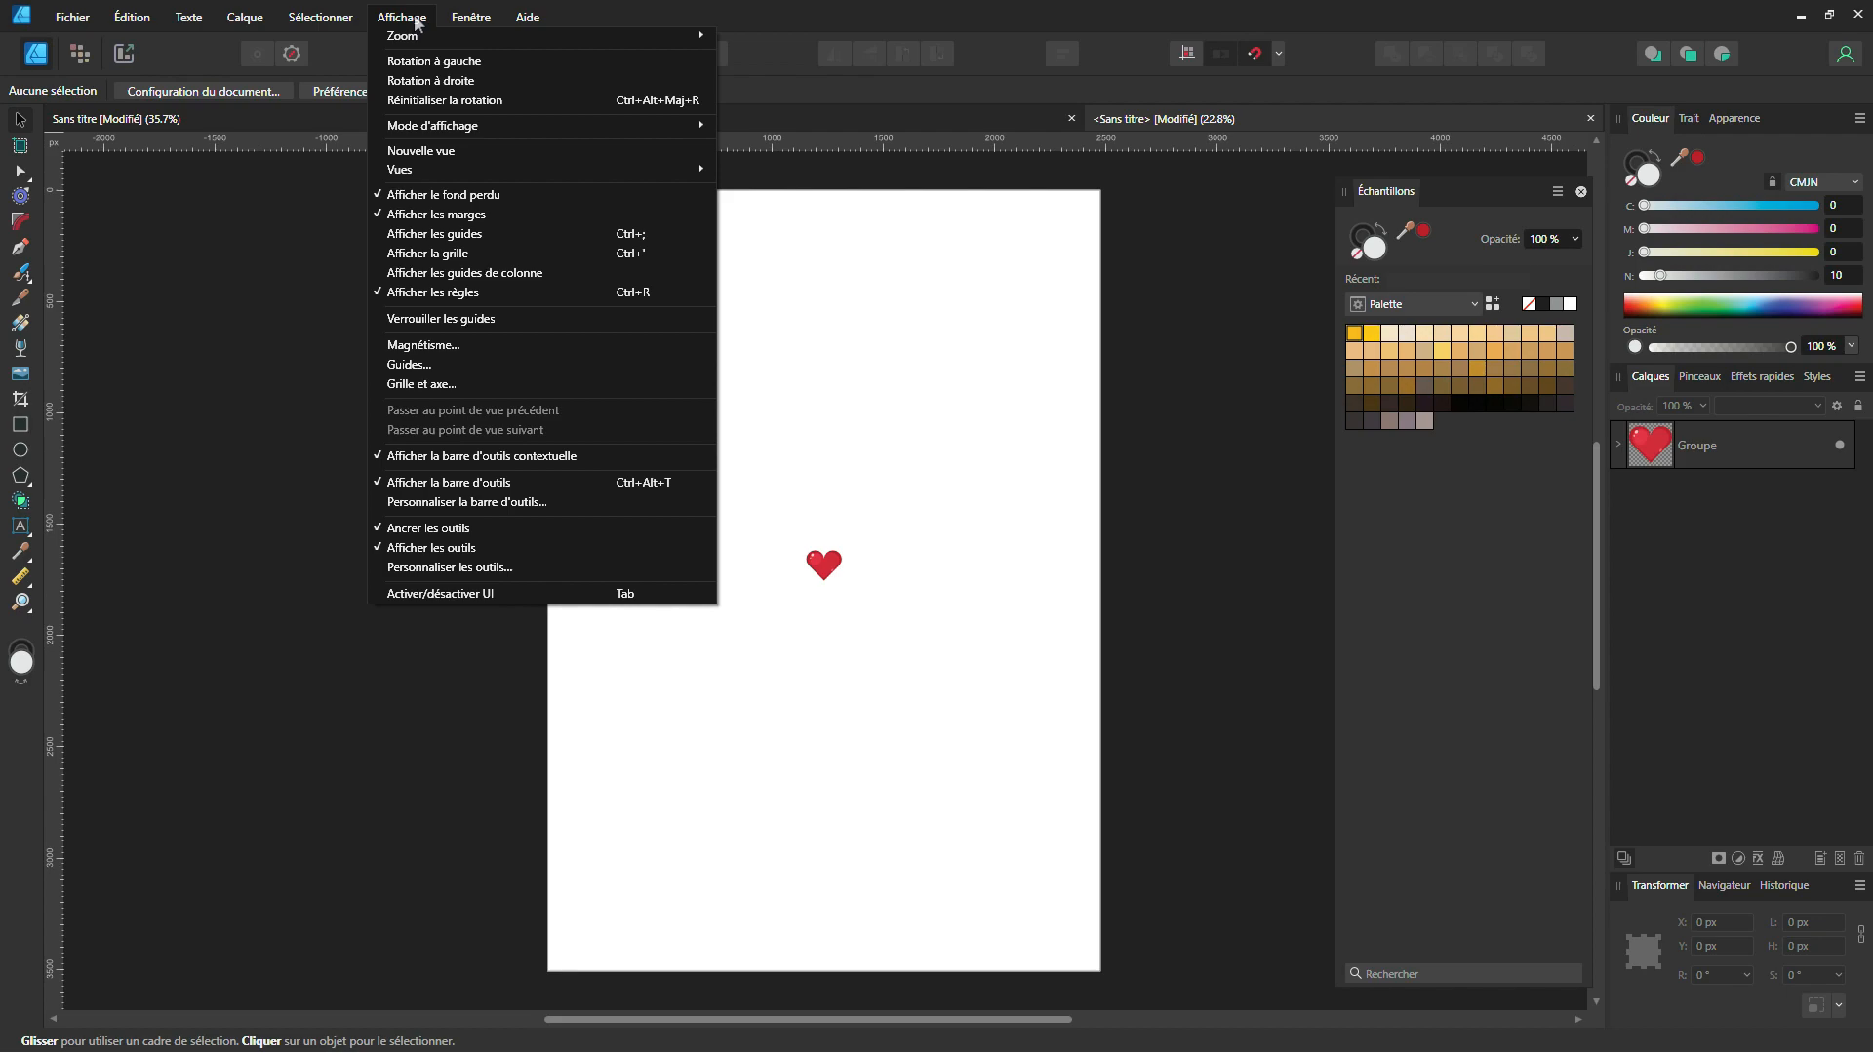
click(426, 386)
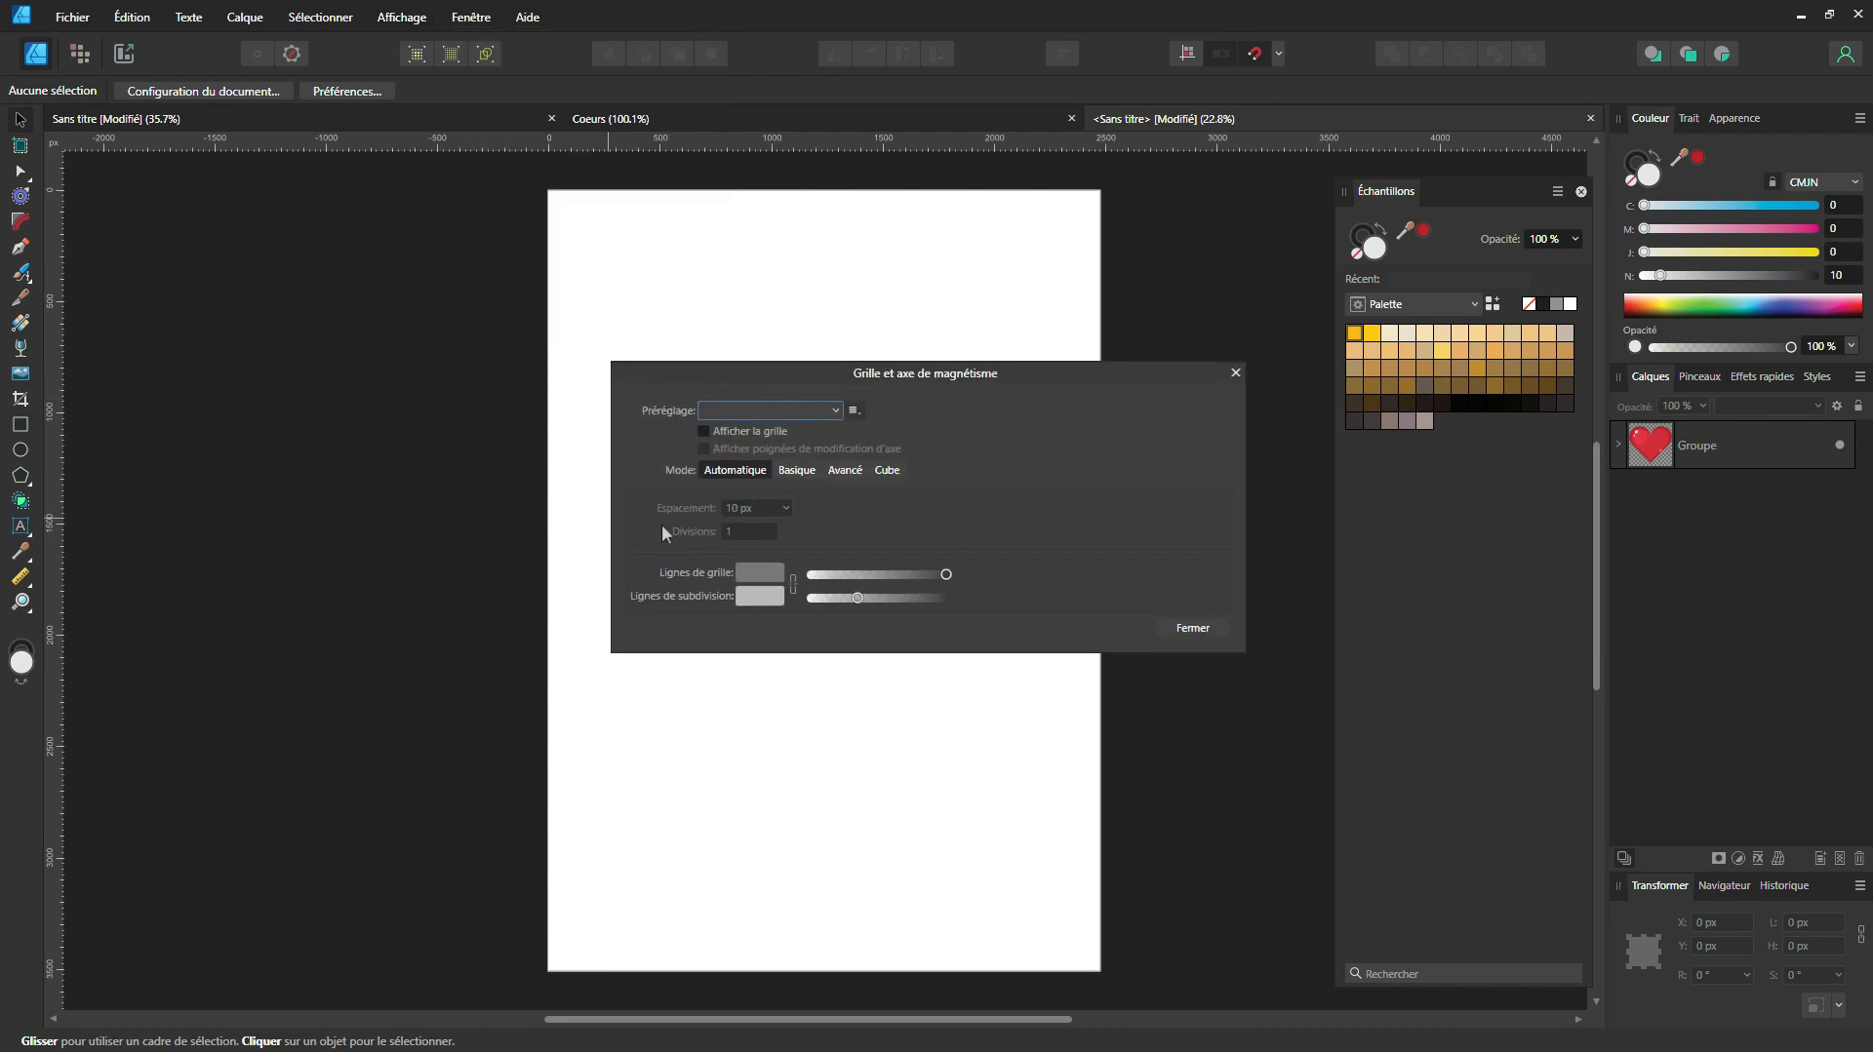
click(736, 431)
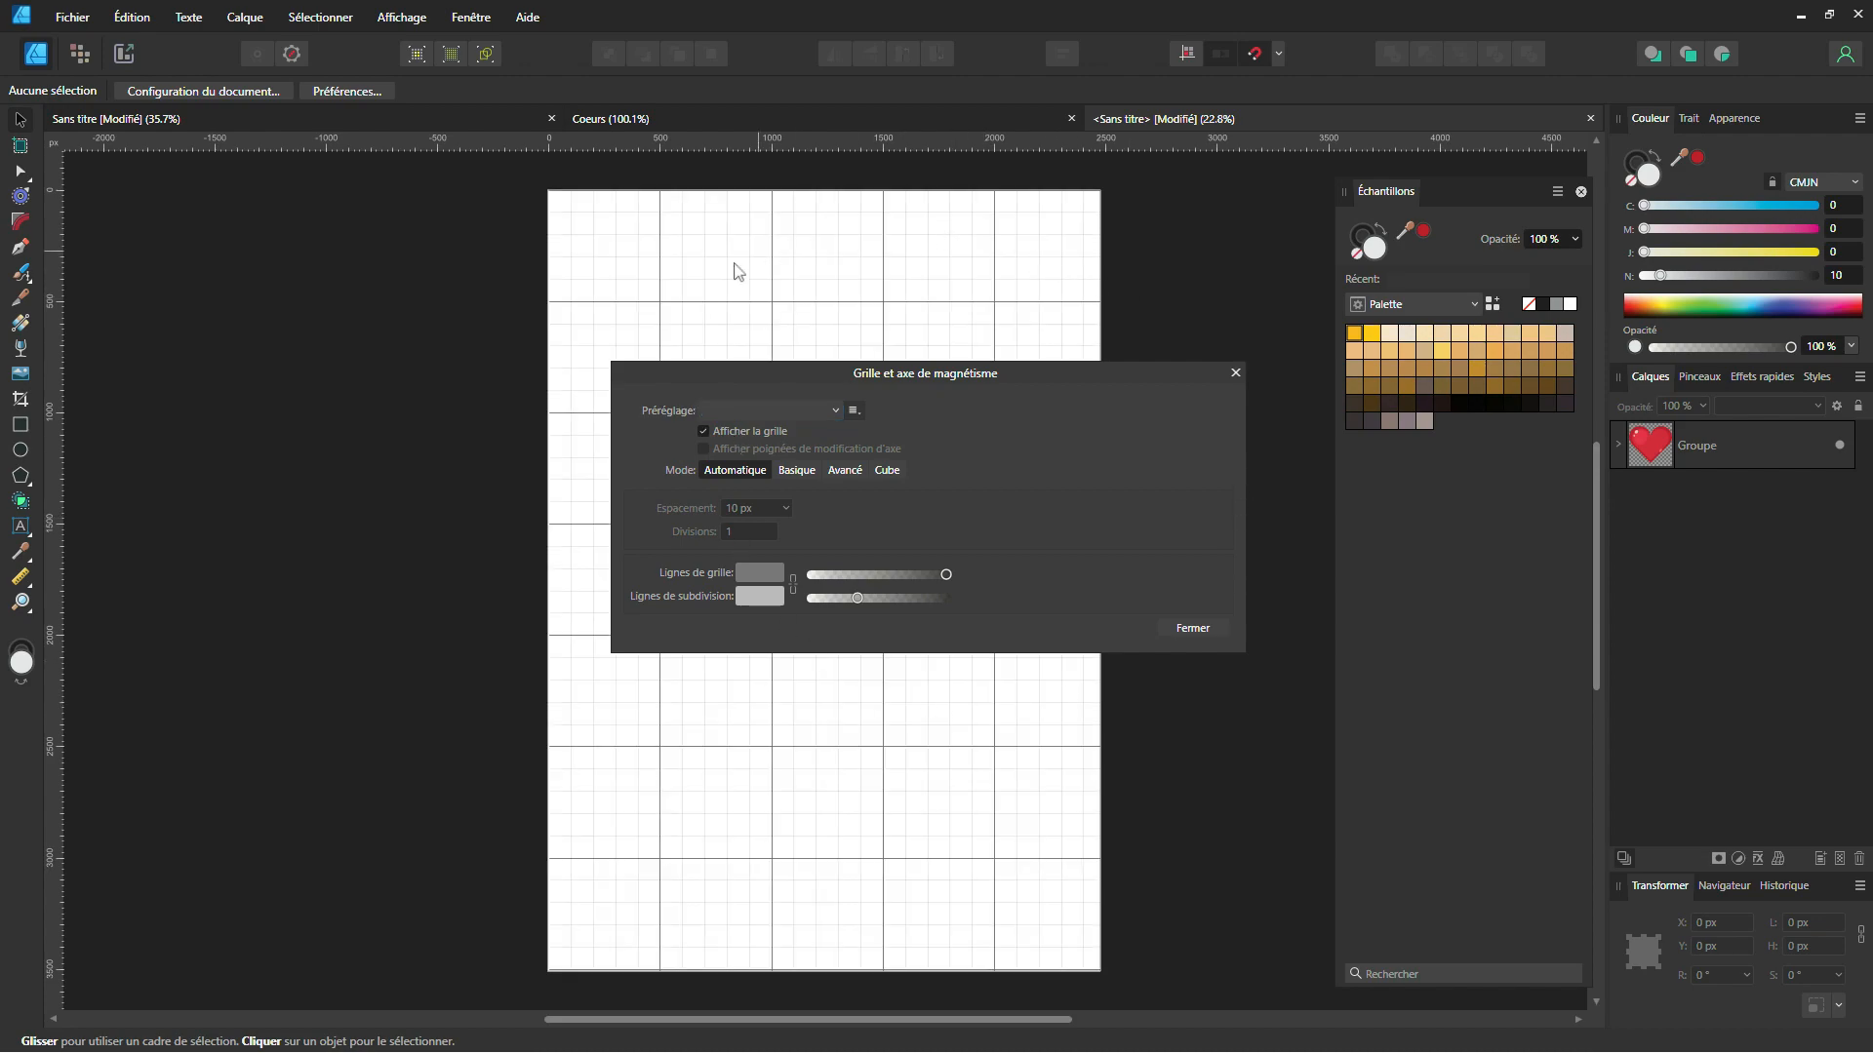
click(792, 473)
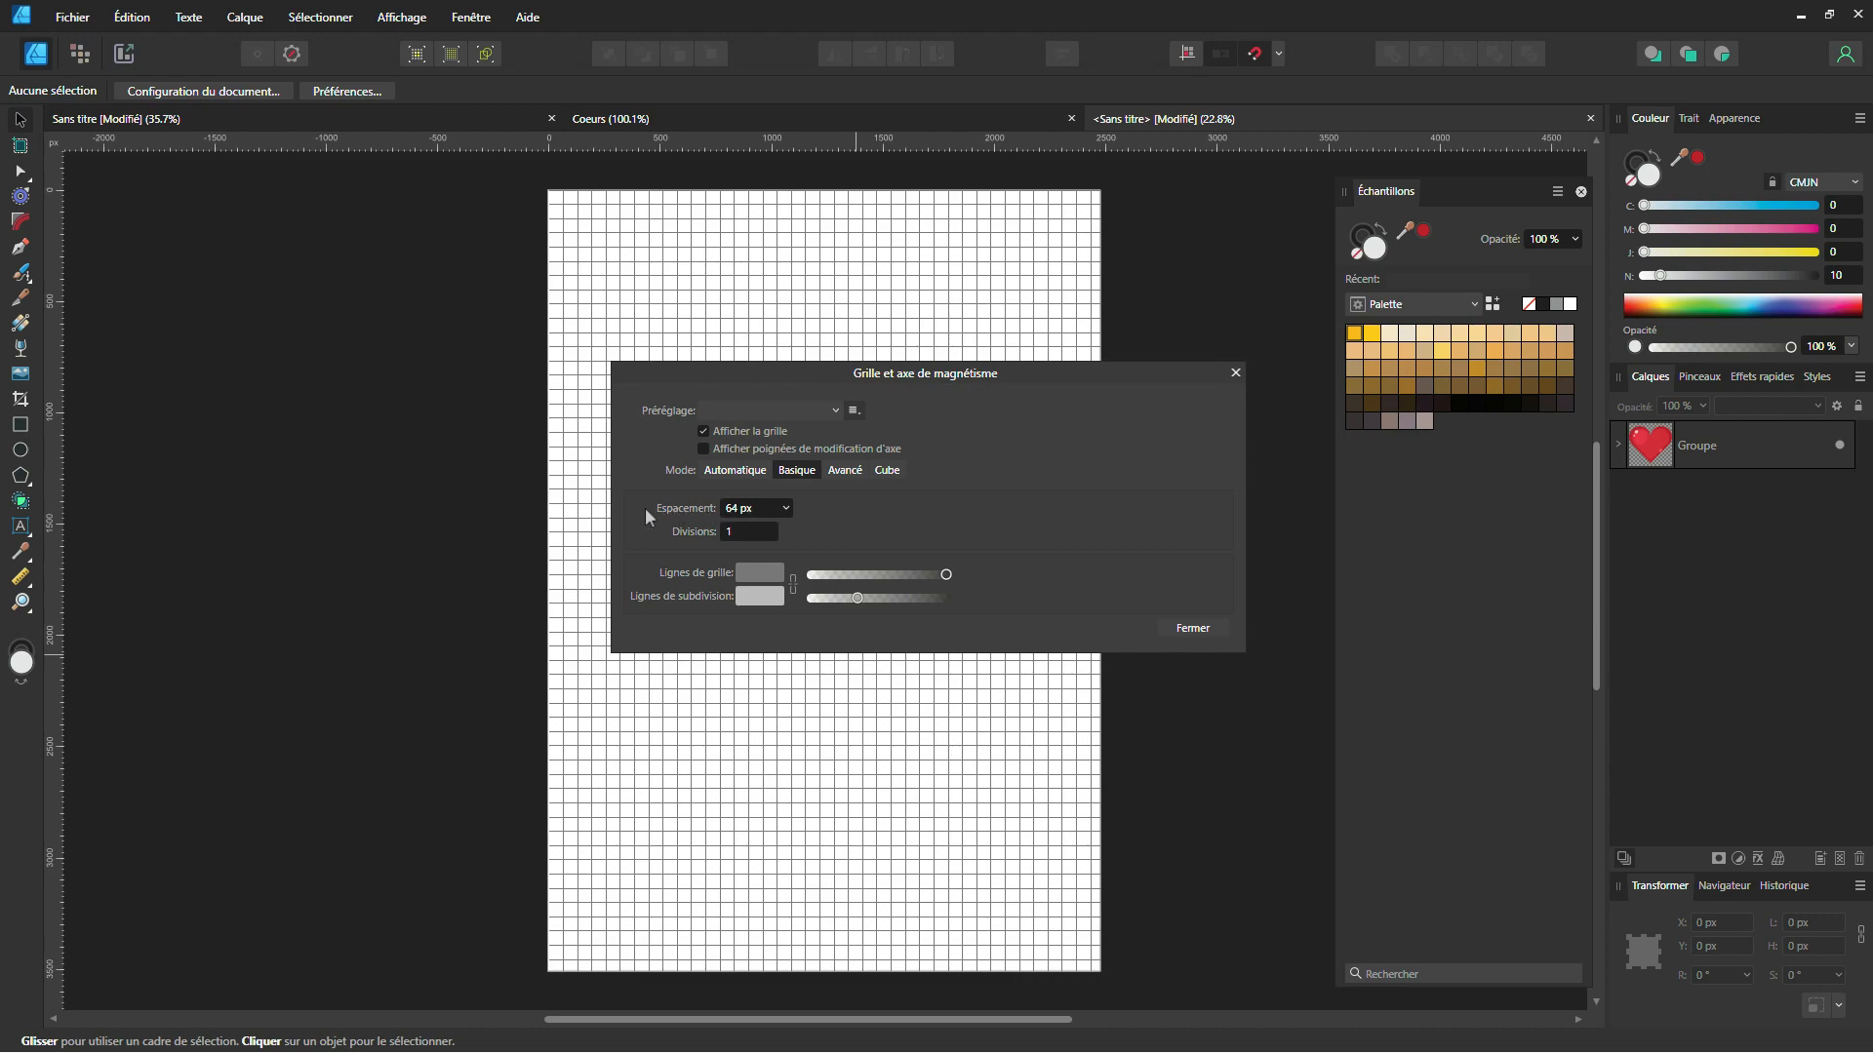
Step: Set the grid spacing to 1 px with 1 division and close the grid settings
click(743, 509)
text(1)
key(Tab)
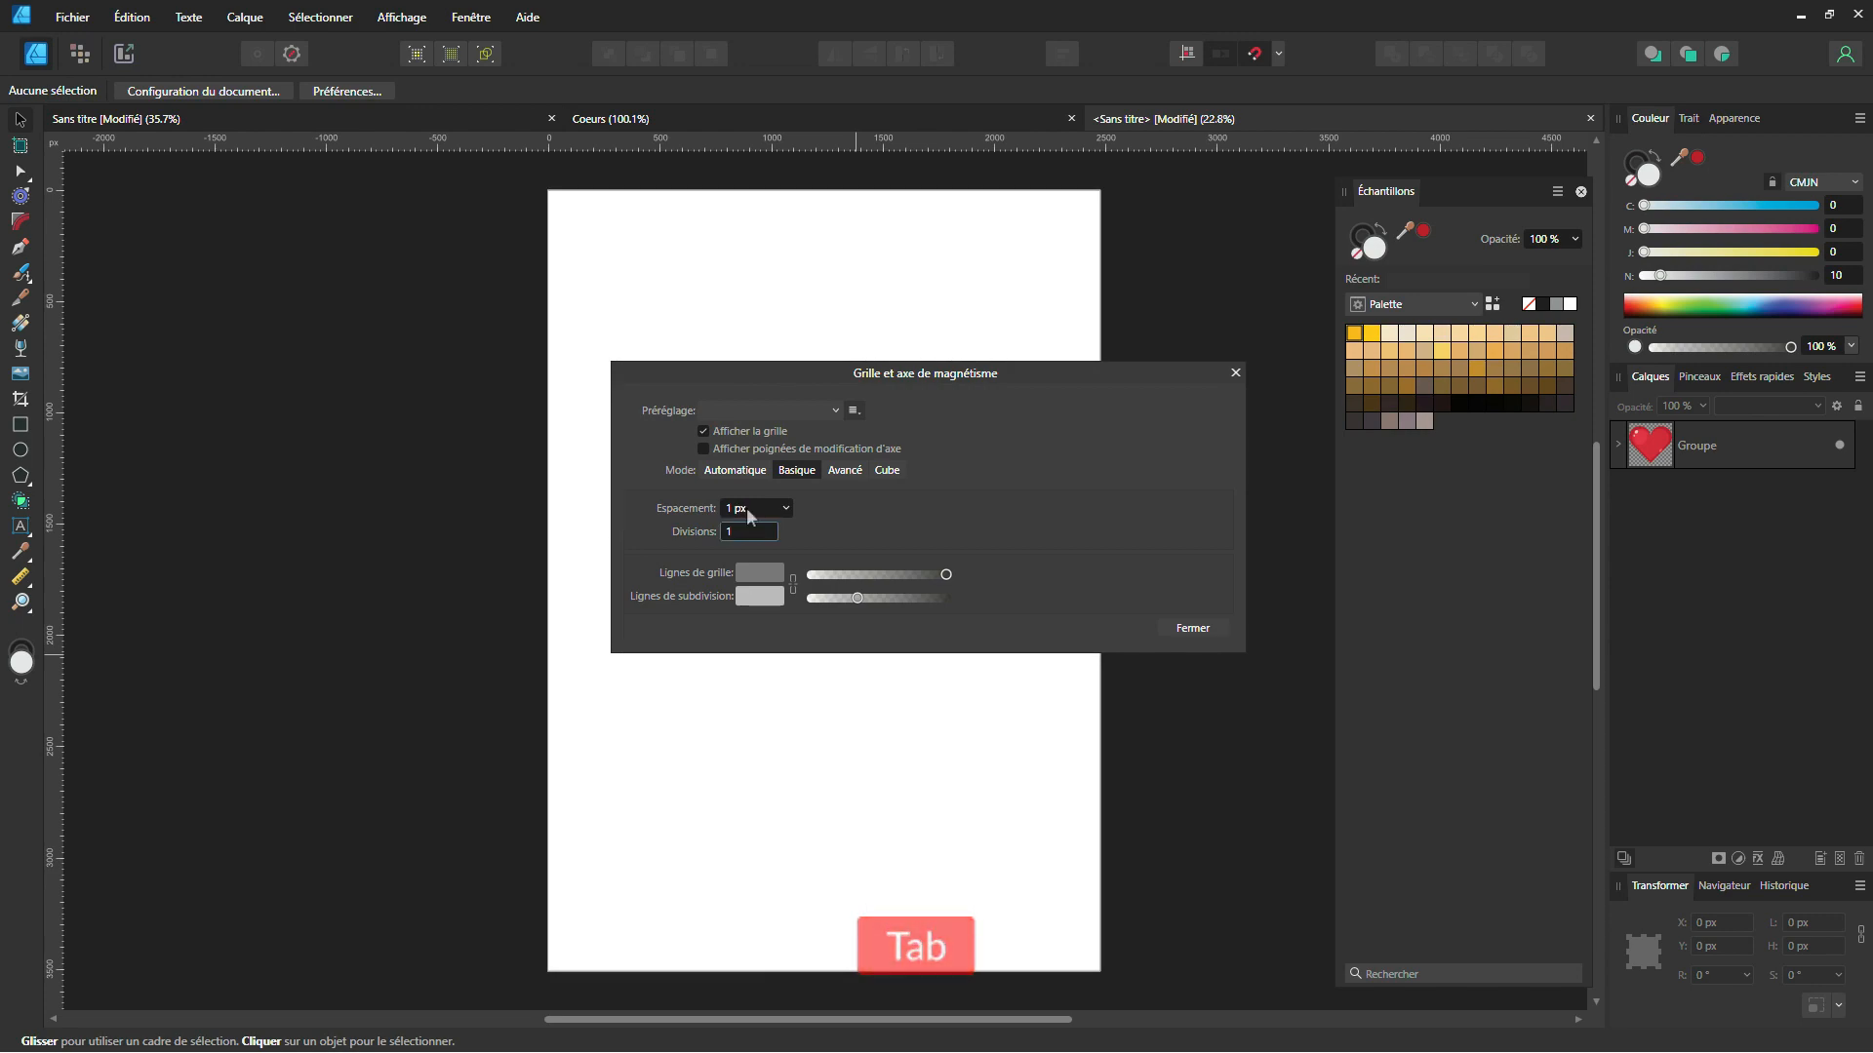
click(745, 532)
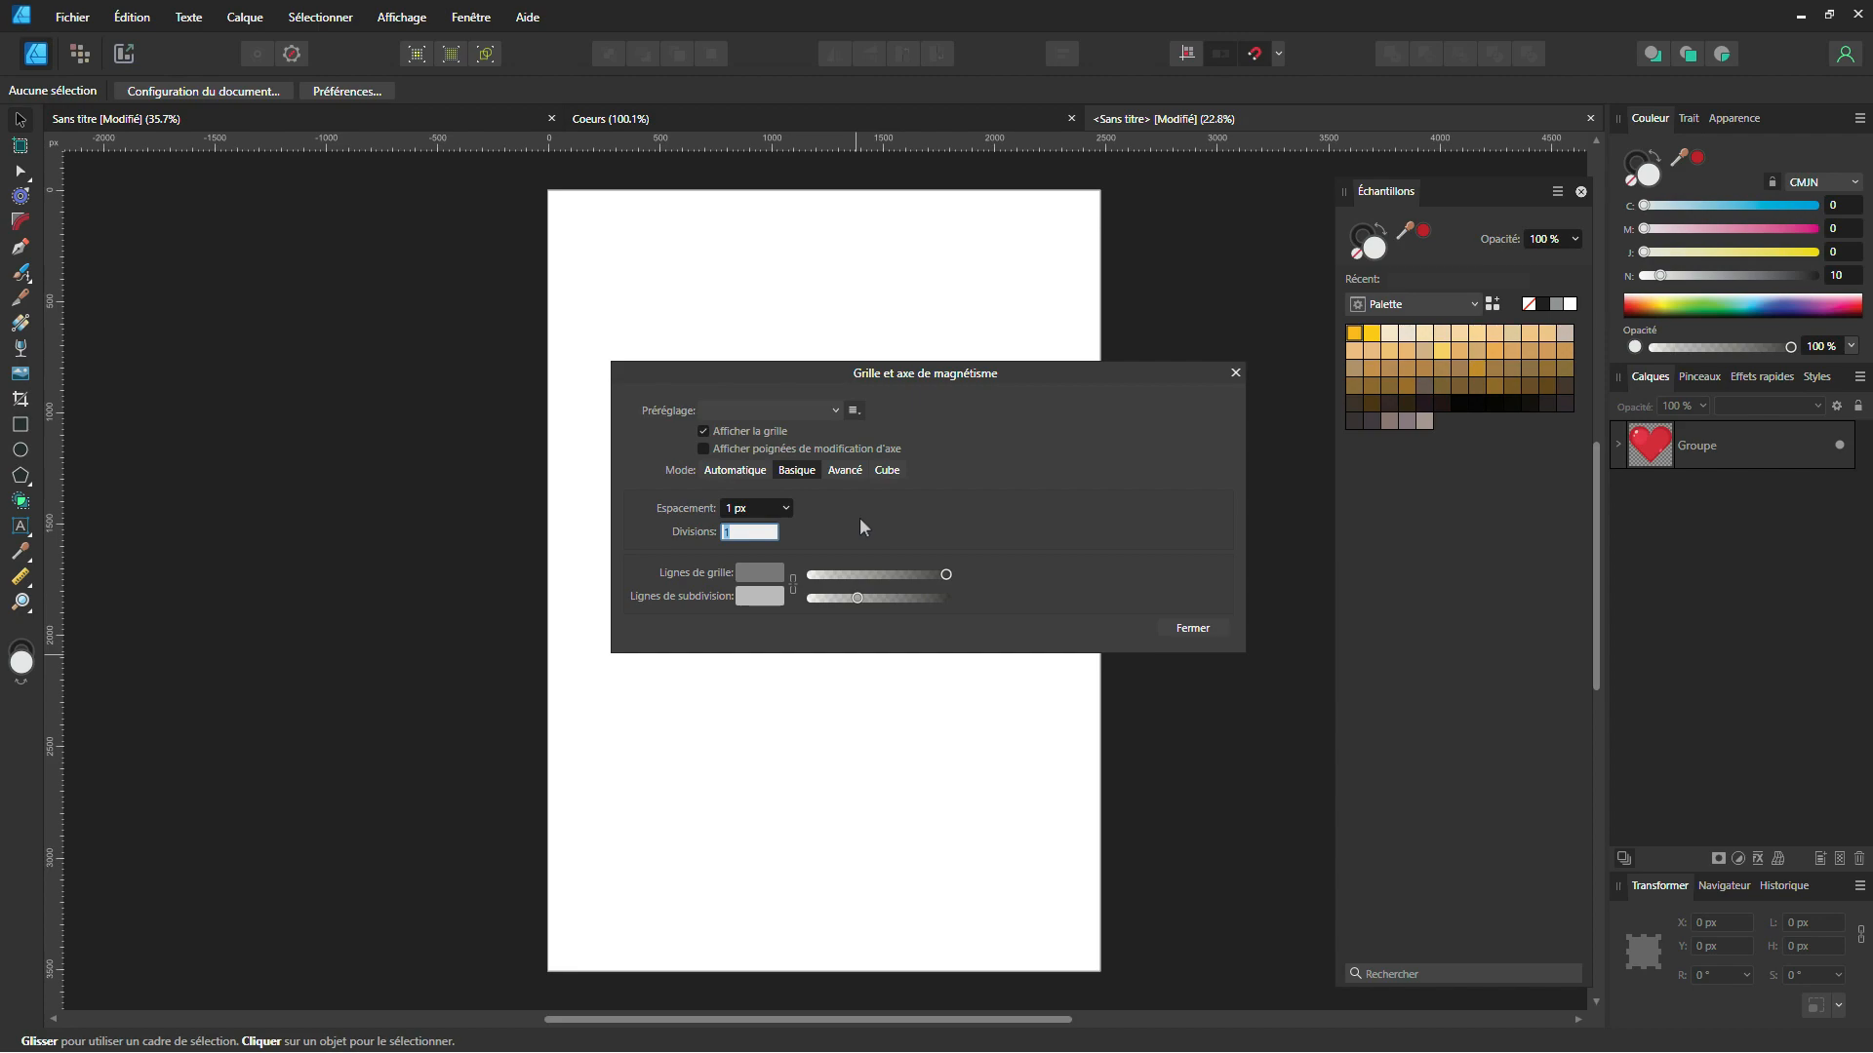
click(1189, 628)
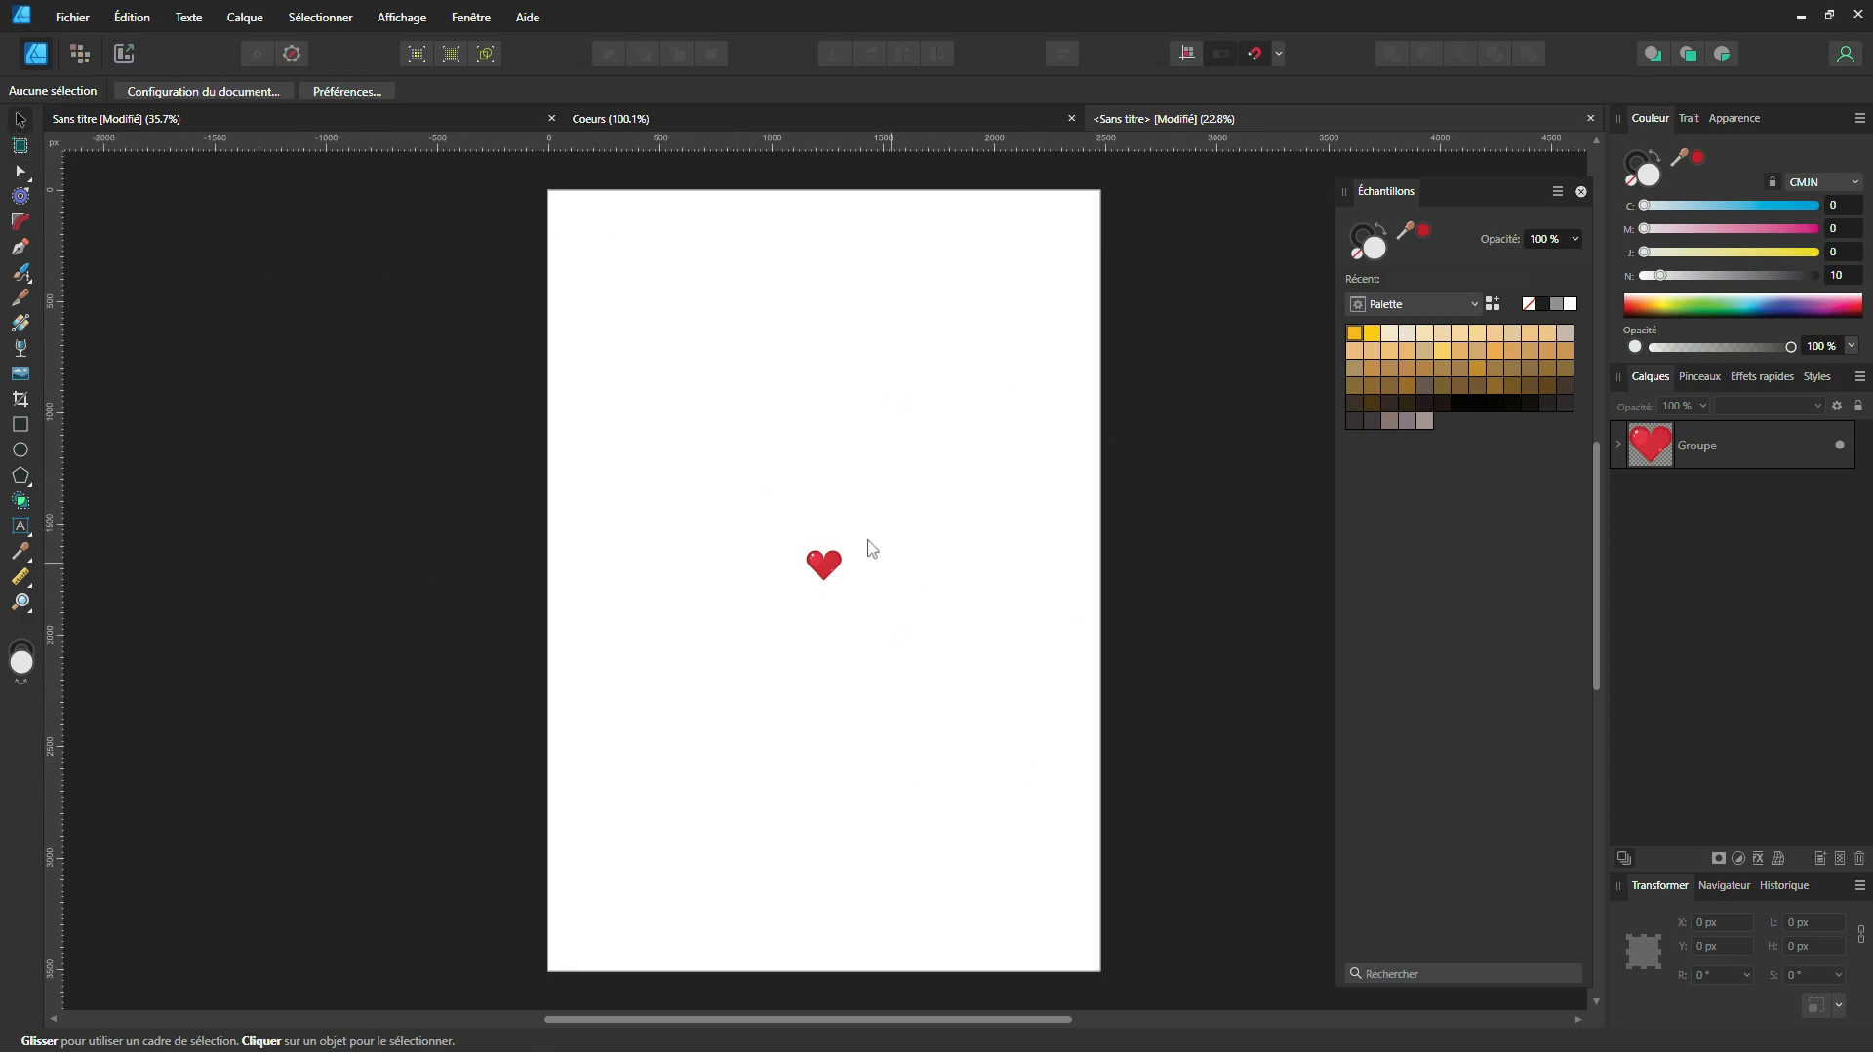
Step: Examine the heart up close against the pixel grid
drag(949, 582, 827, 577)
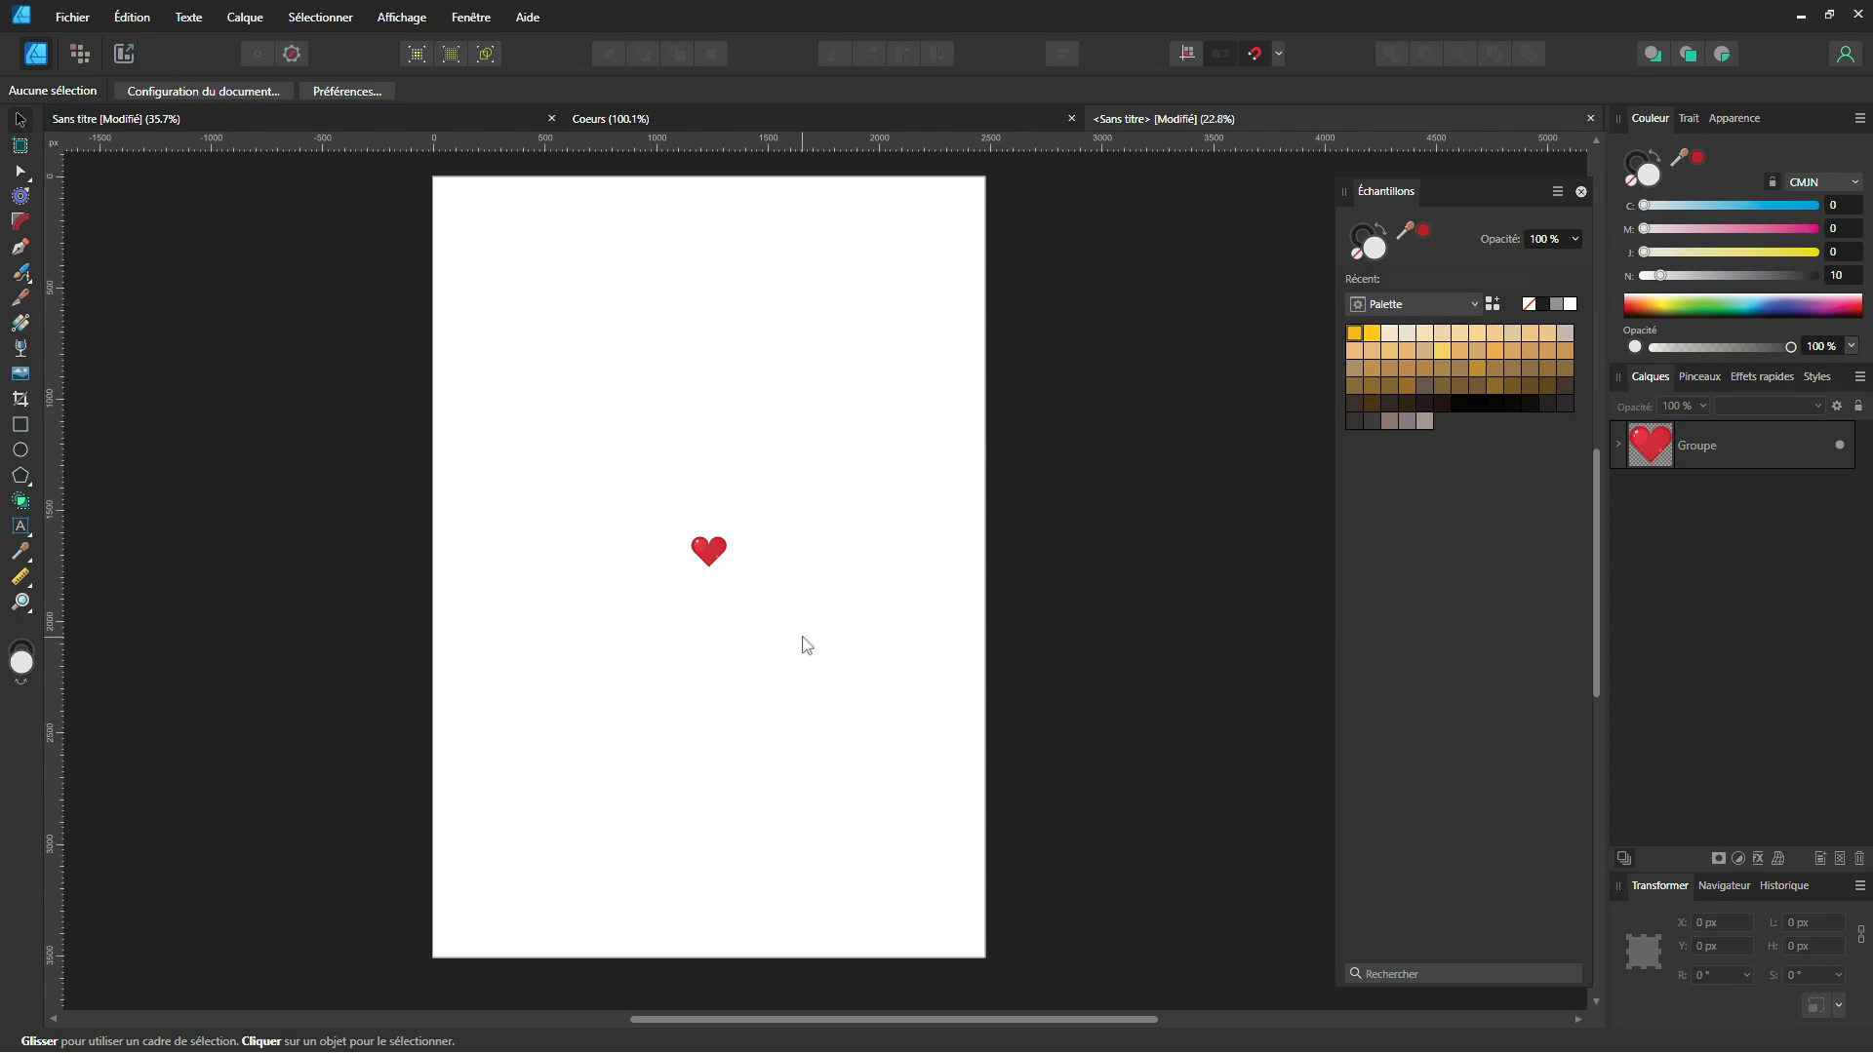
key(ctrl)
scroll(733, 641, up, 3)
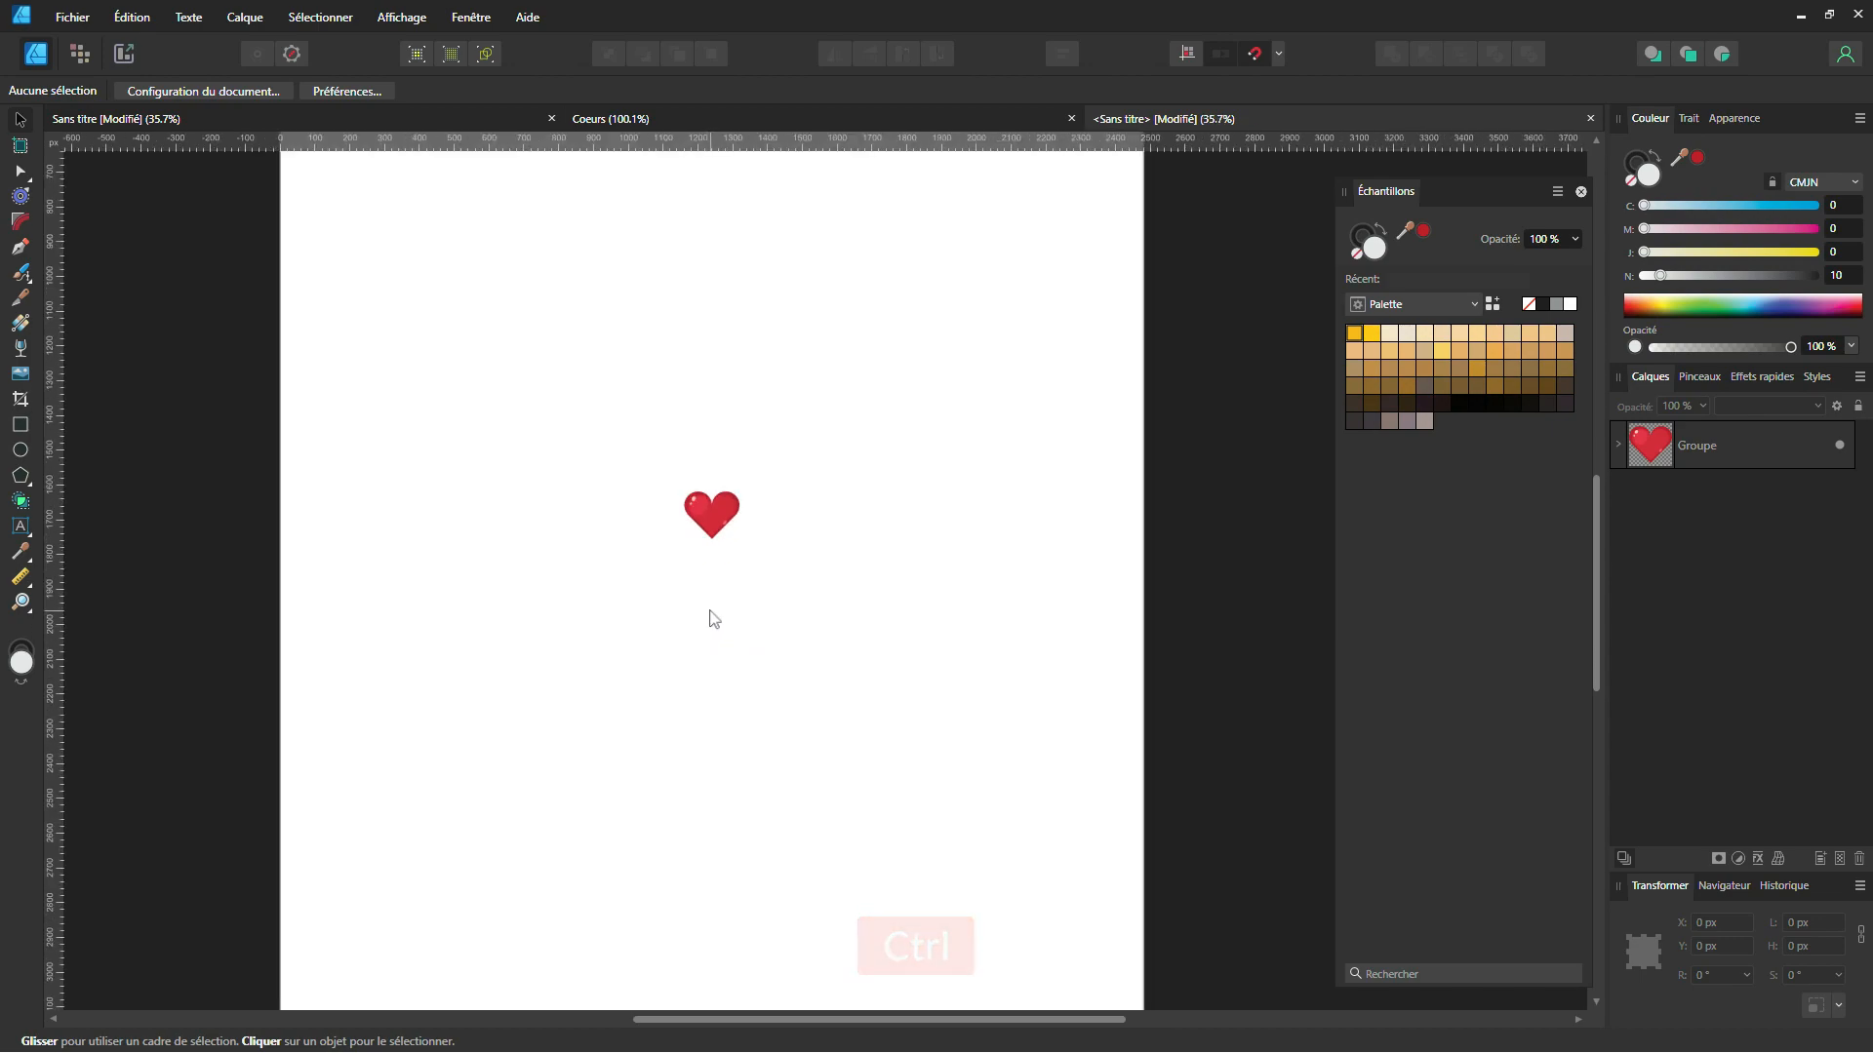
scroll(722, 471, up, 2)
scroll(706, 538, up, 8)
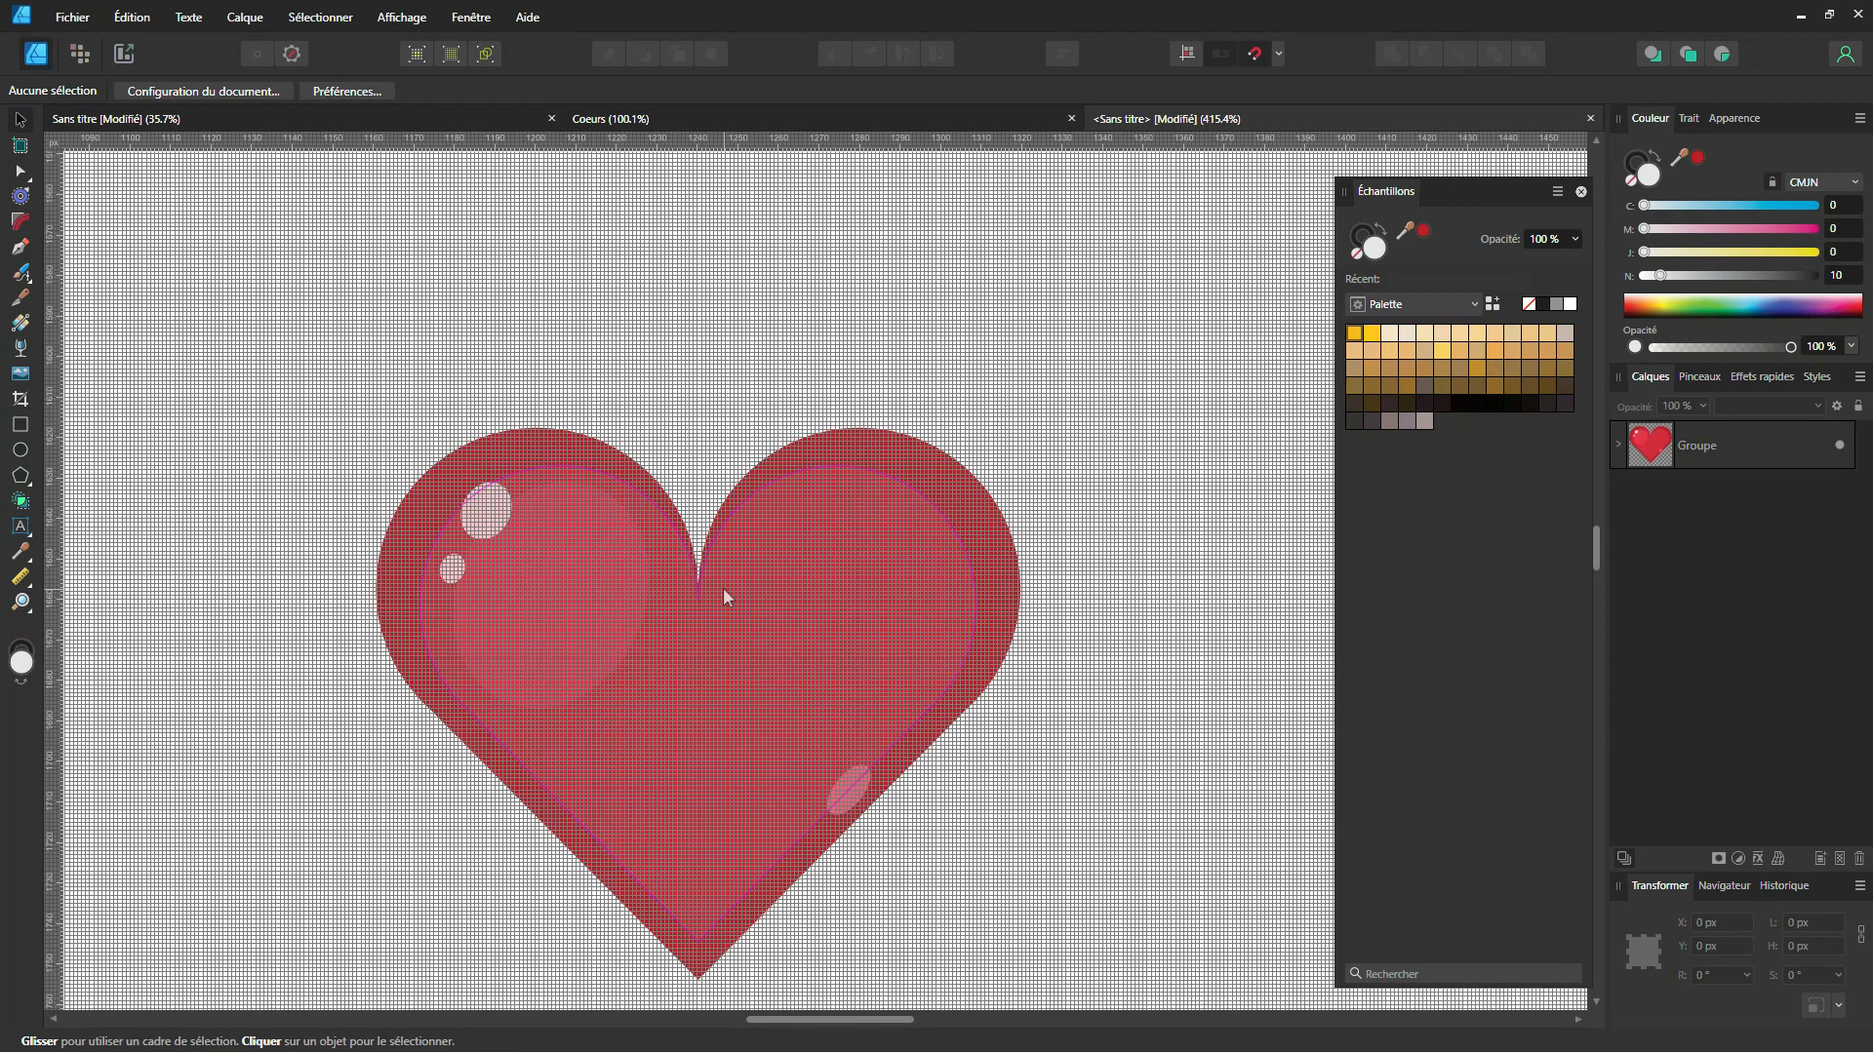
key(ctrl)
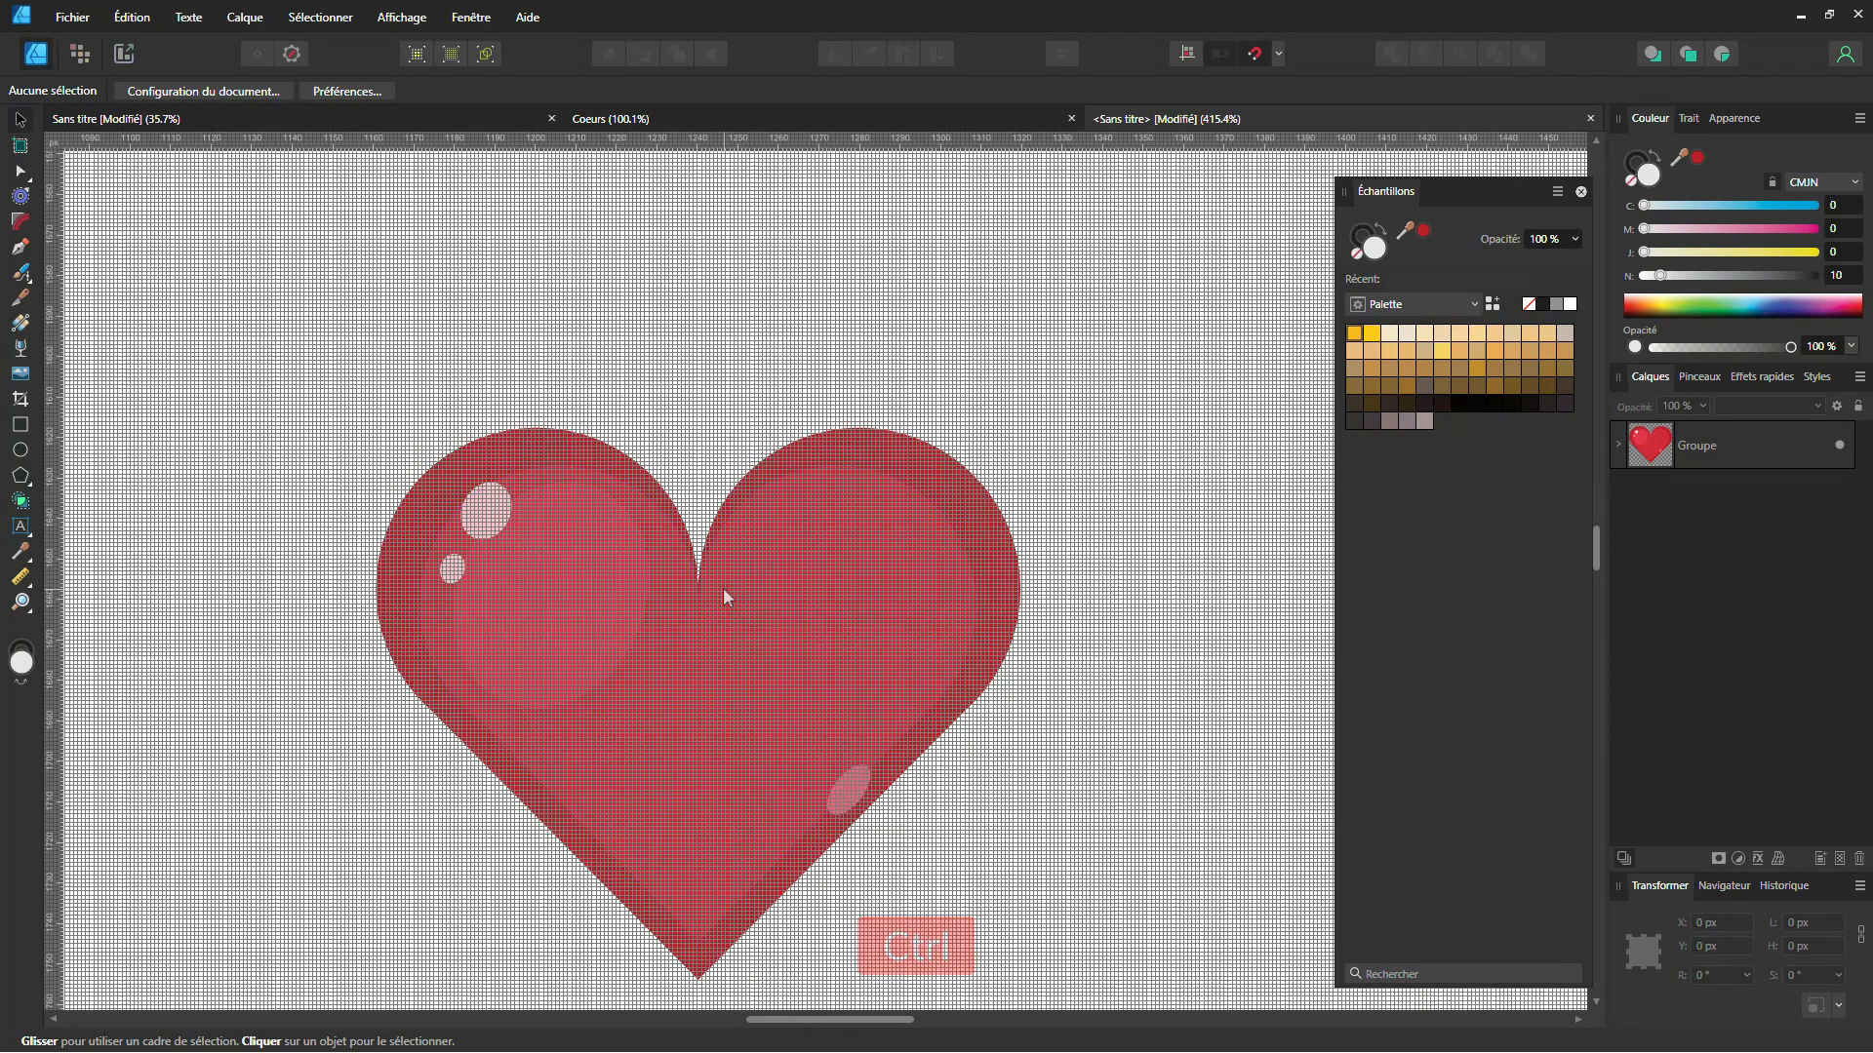
key(ctrl)
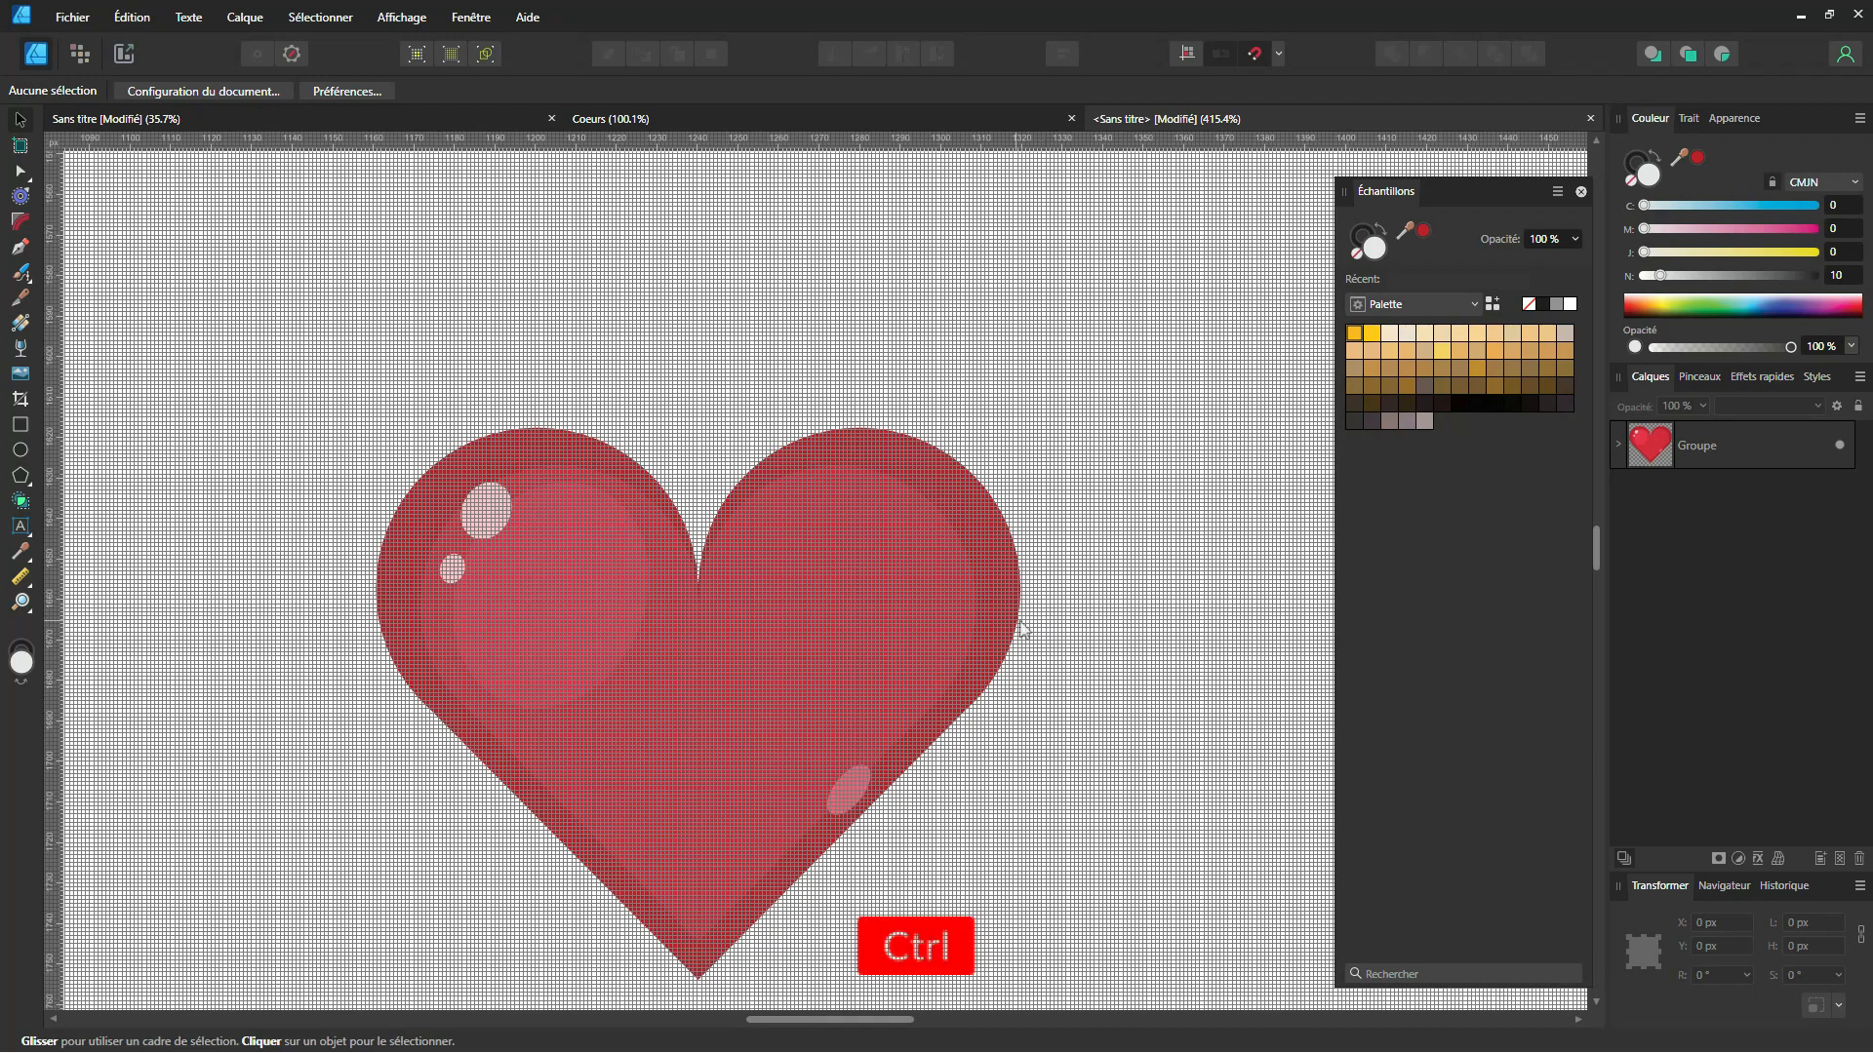
scroll(680, 751, up, 1)
scroll(413, 660, up, 5)
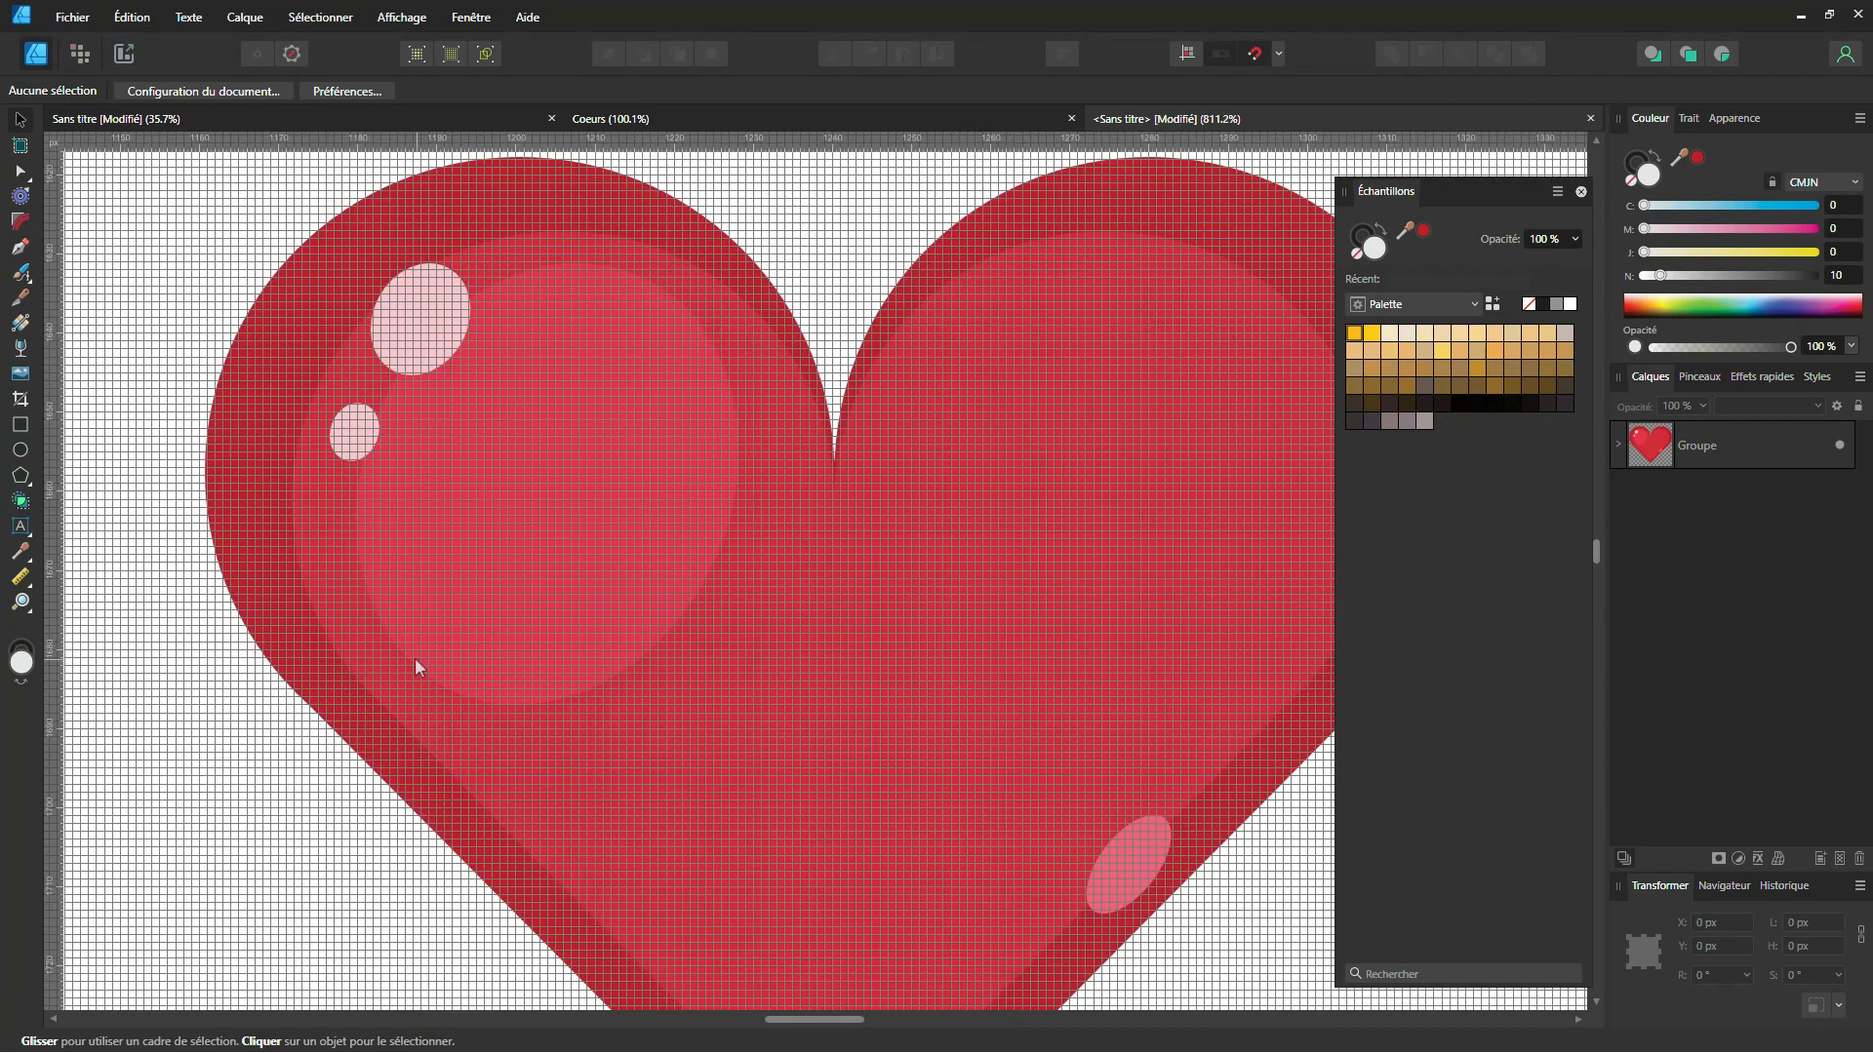
scroll(492, 617, down, 6)
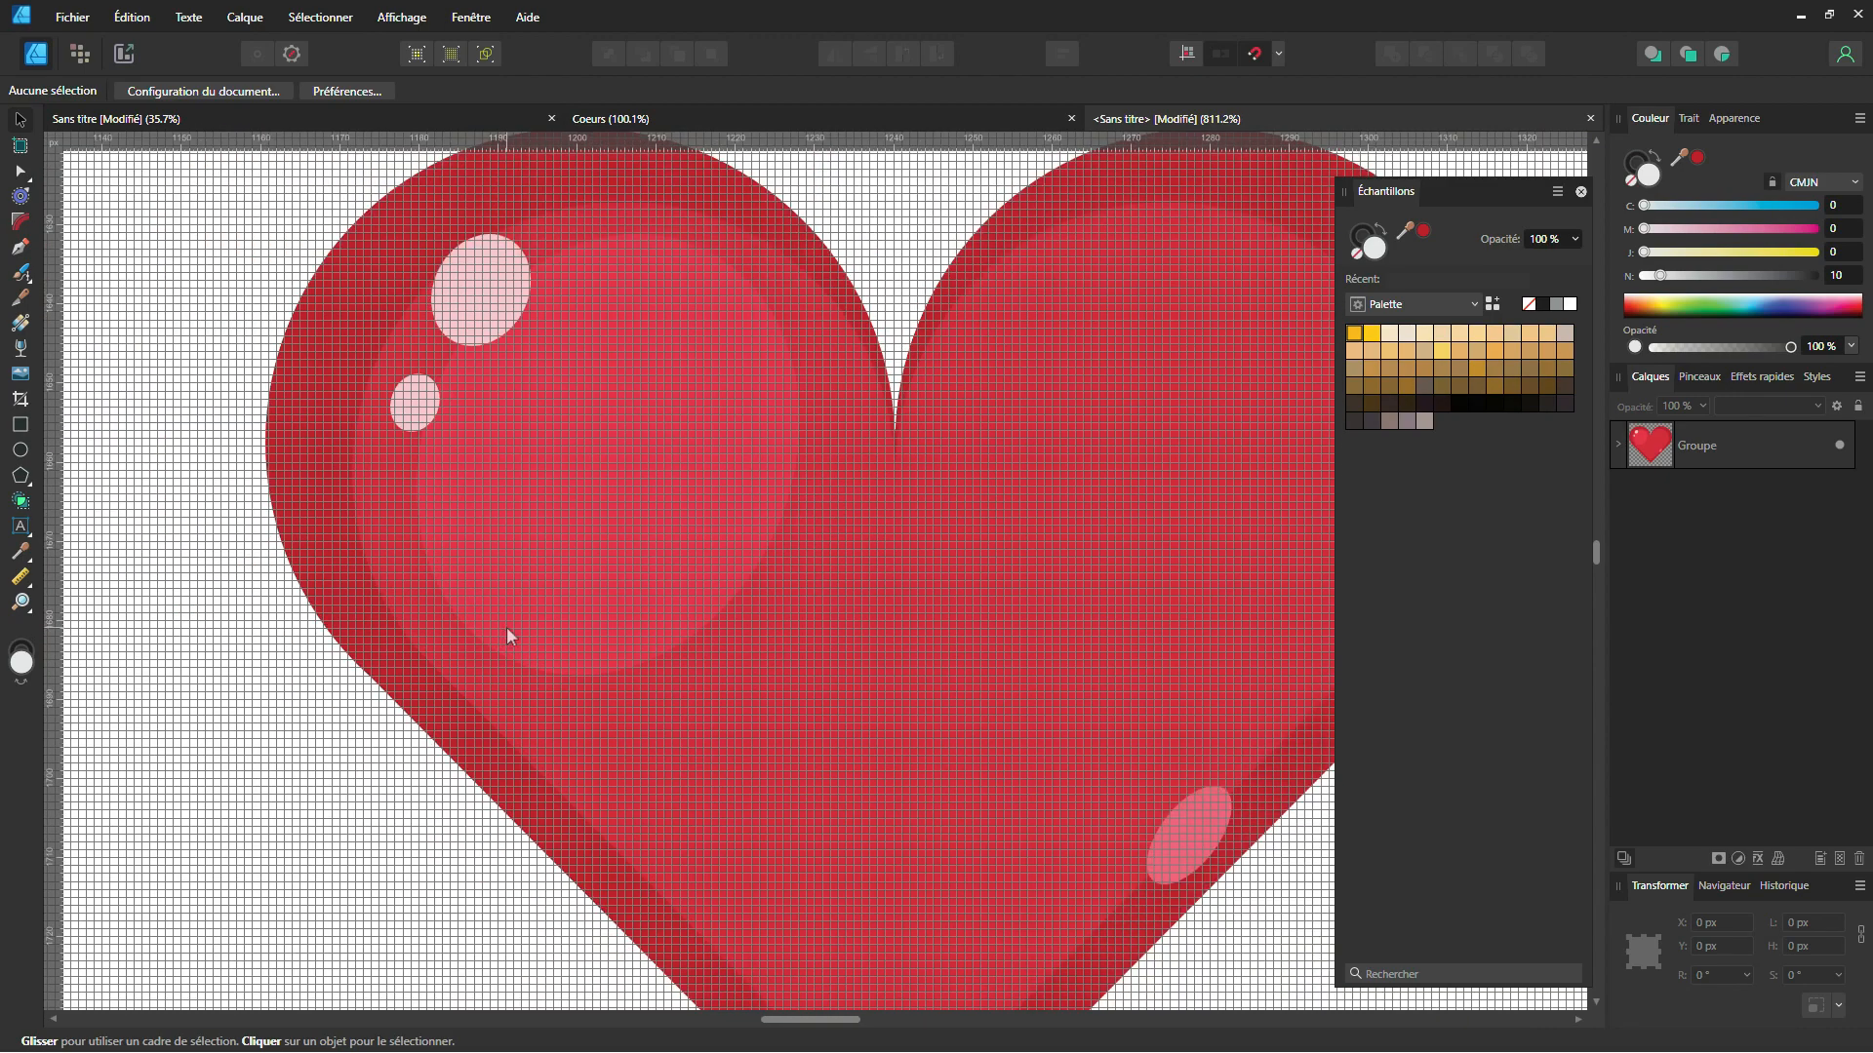
Step: Select the heart group and scale it proportionally to a width of 30 px
click(570, 484)
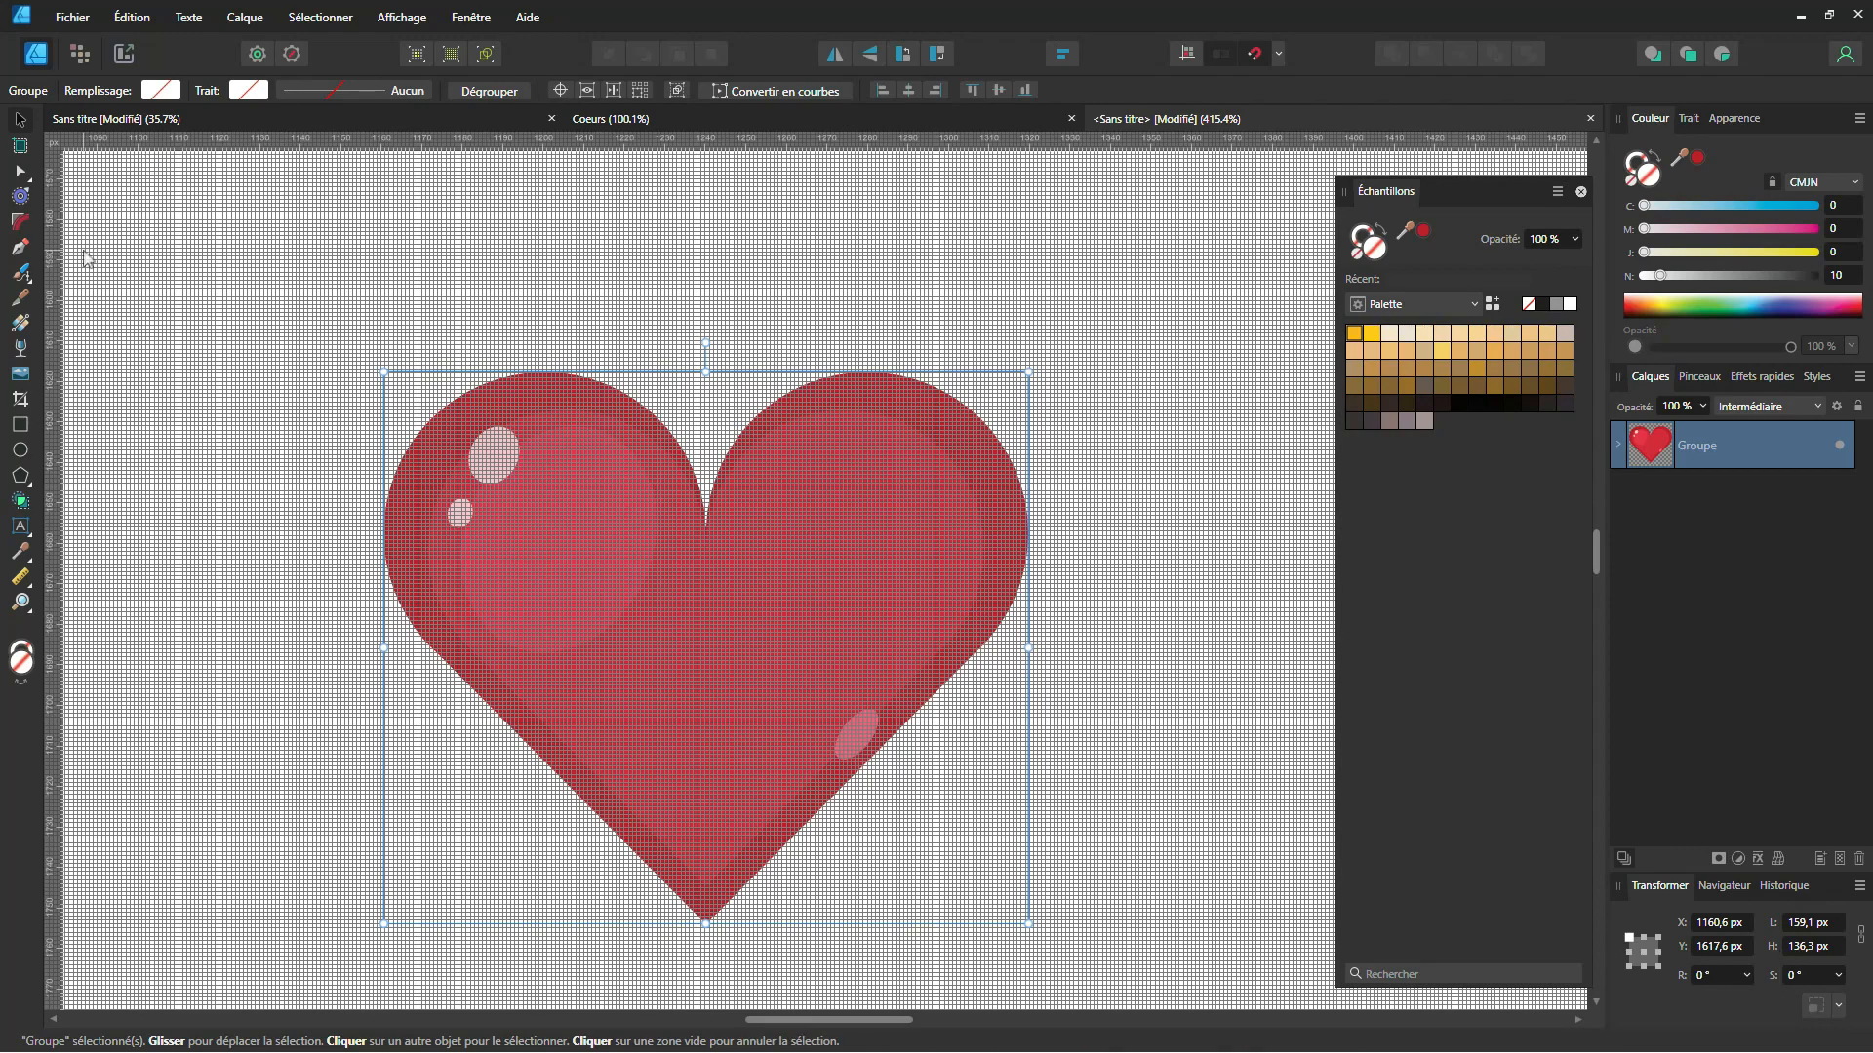
click(1827, 930)
text(30)
key(Return)
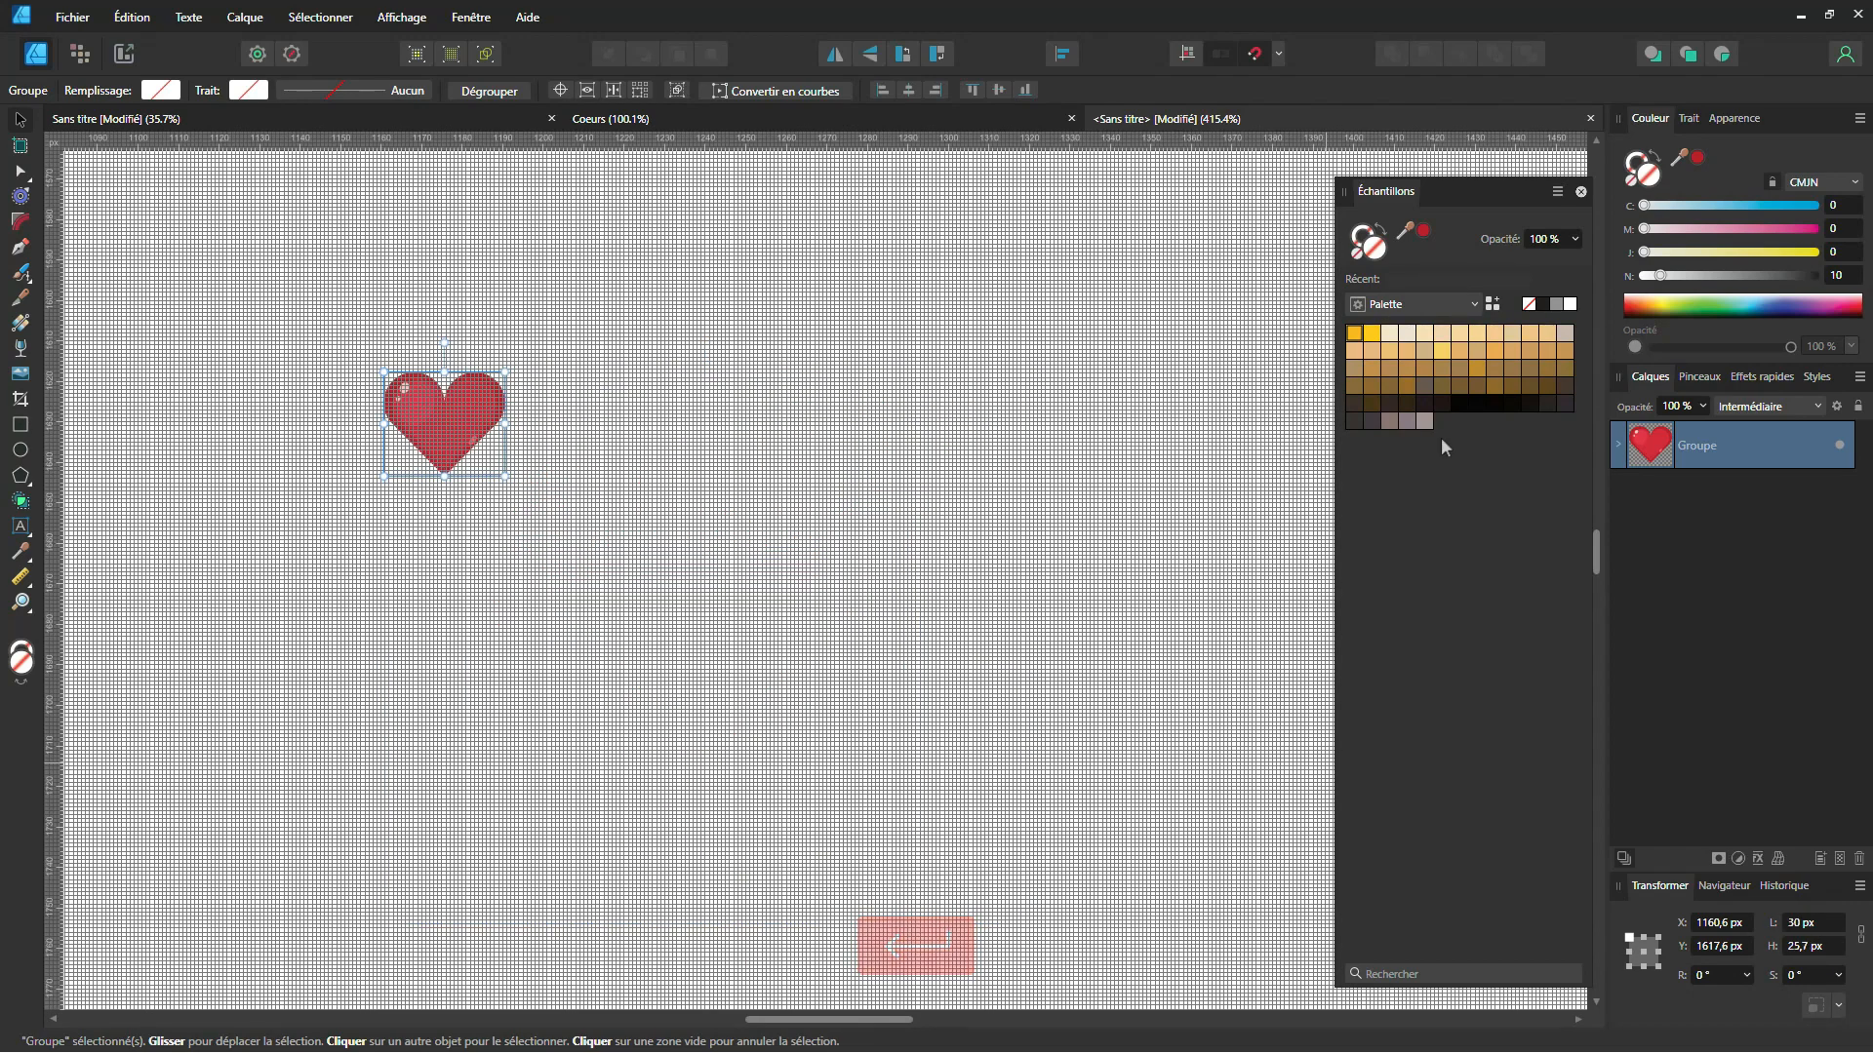
Step: Snap the heart to the grid at X 1161 px, Y 1618 px and stretch its height to 26 px
scroll(418, 421, up, 6)
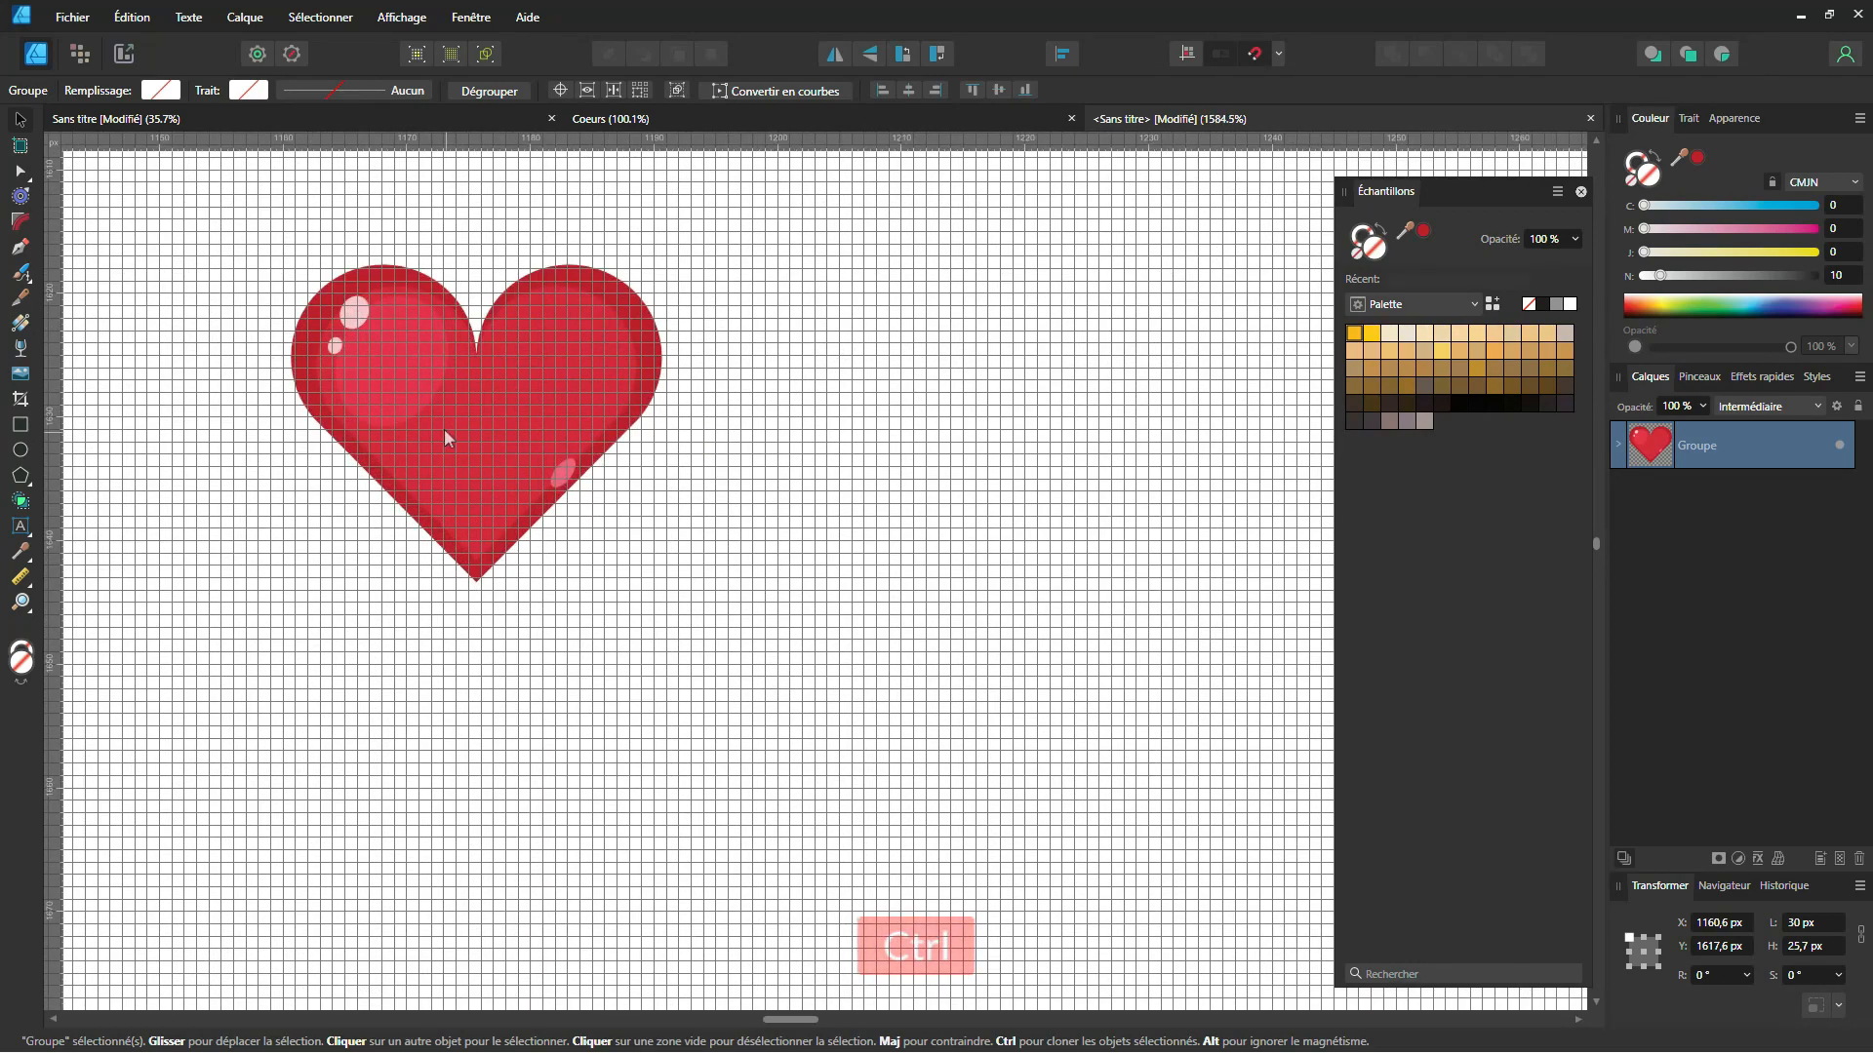
drag(434, 430, 683, 587)
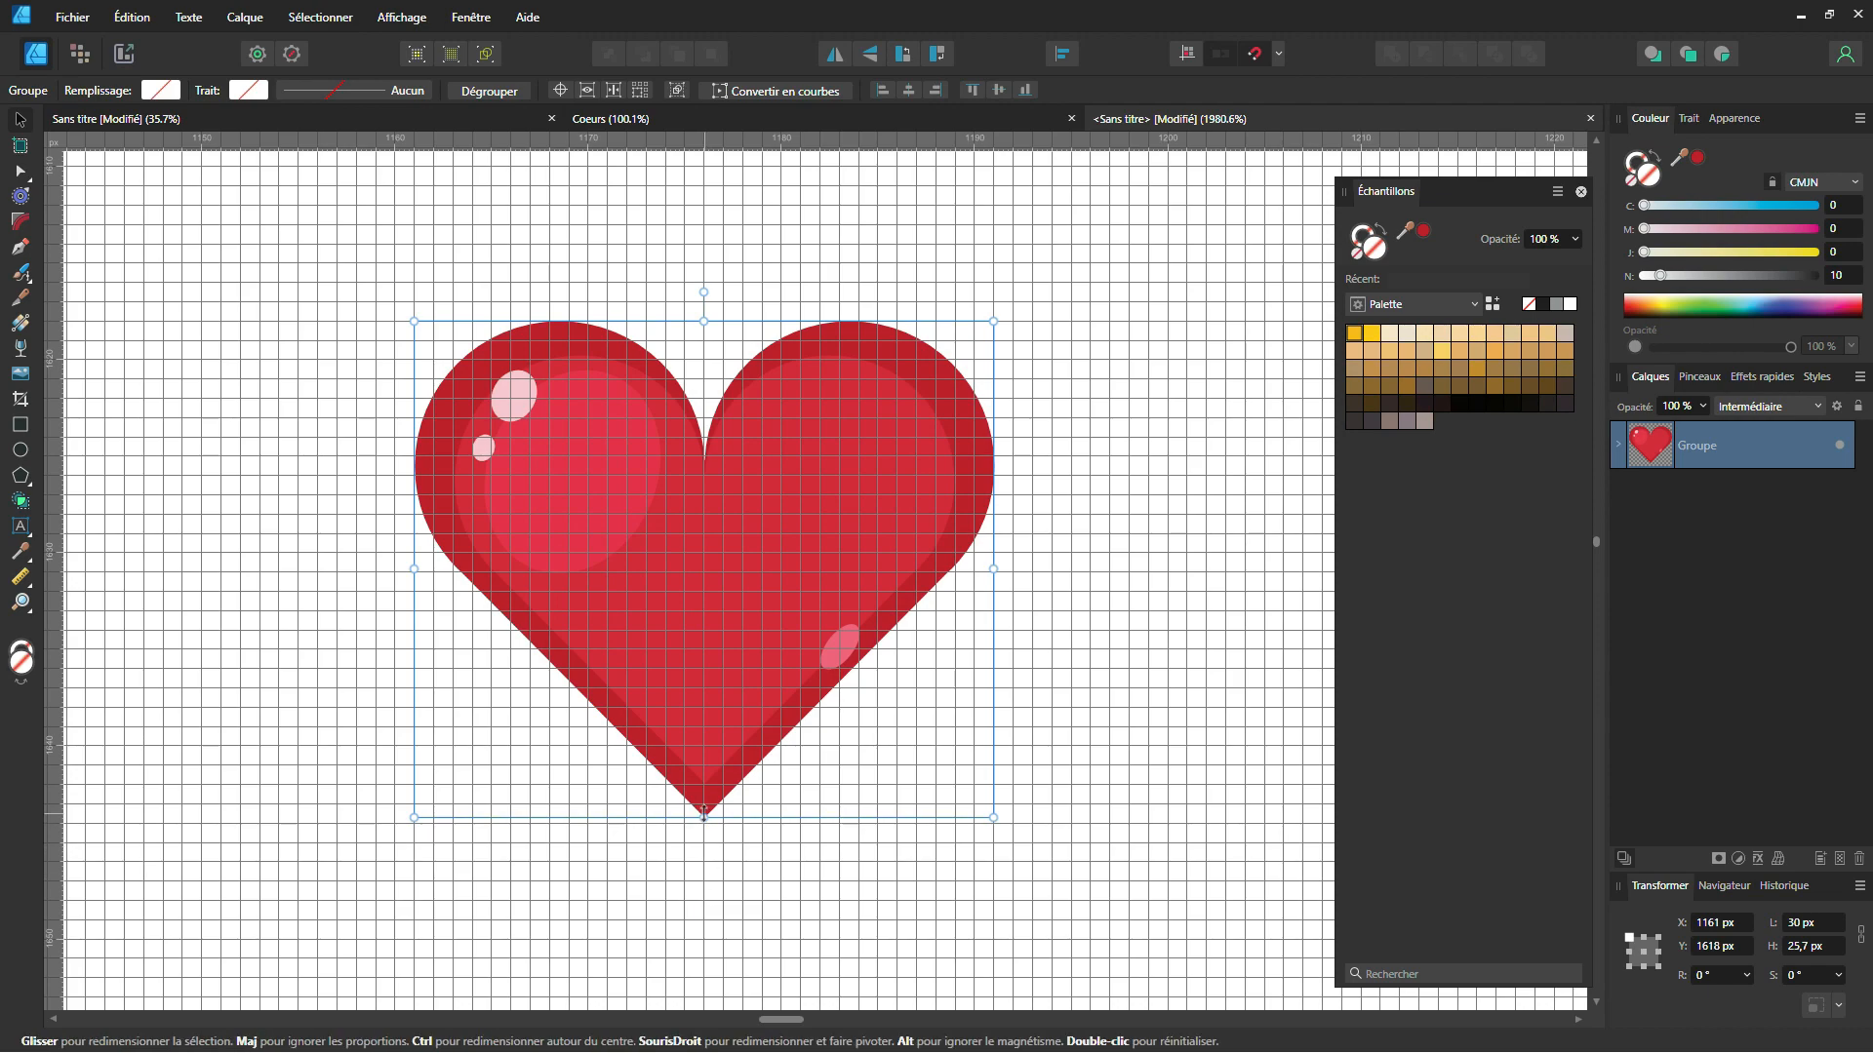
key(ctrl)
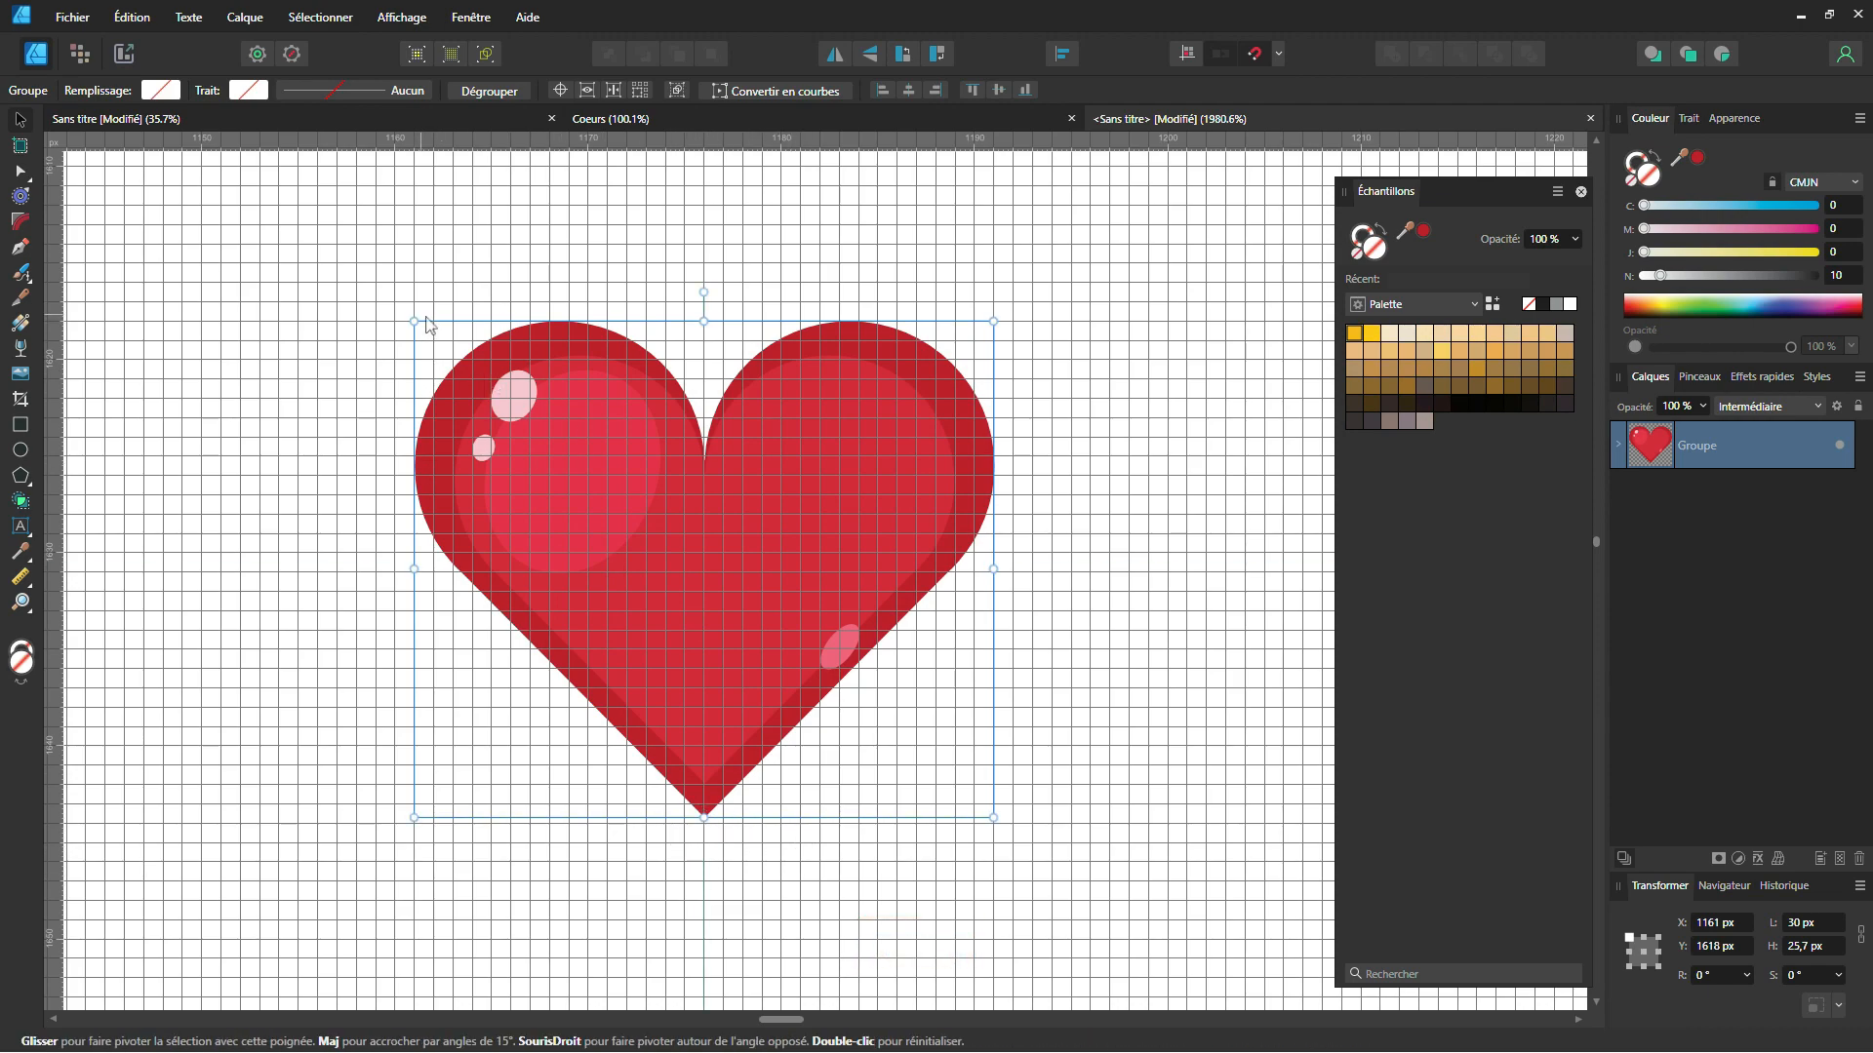
click(1278, 55)
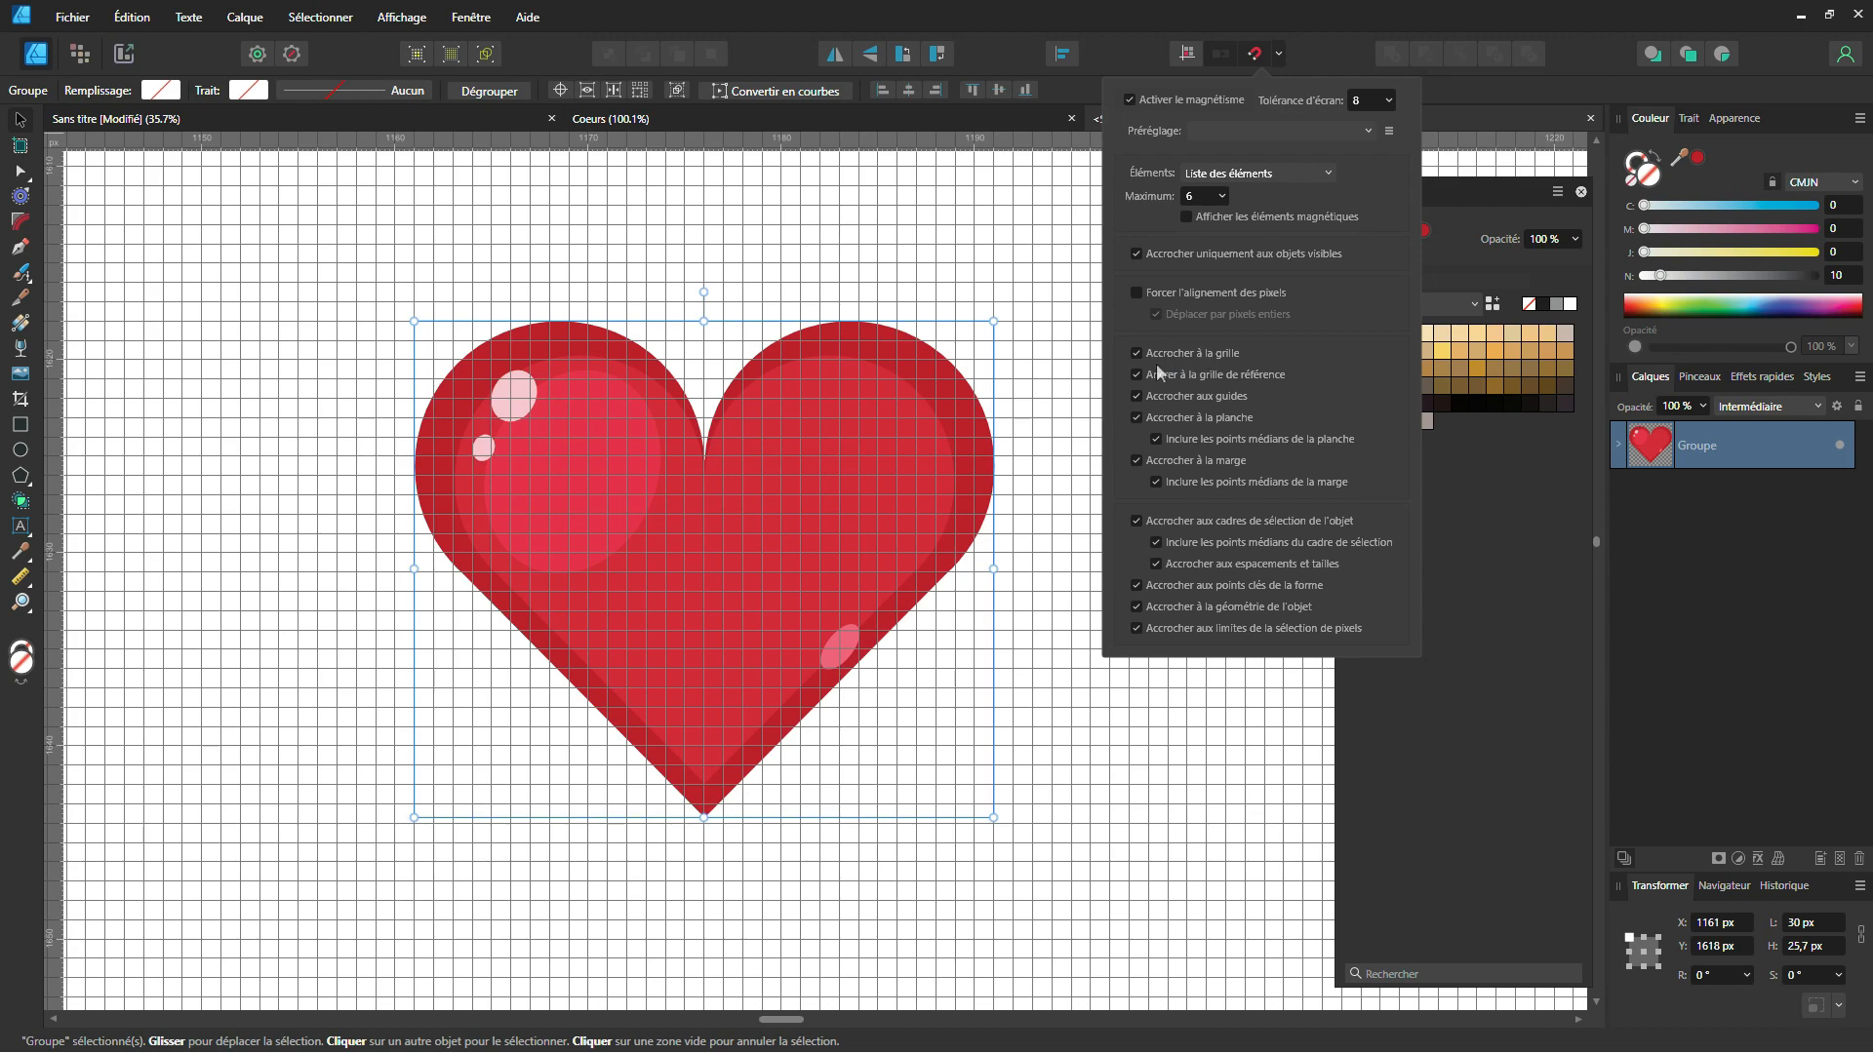
drag(702, 818, 703, 828)
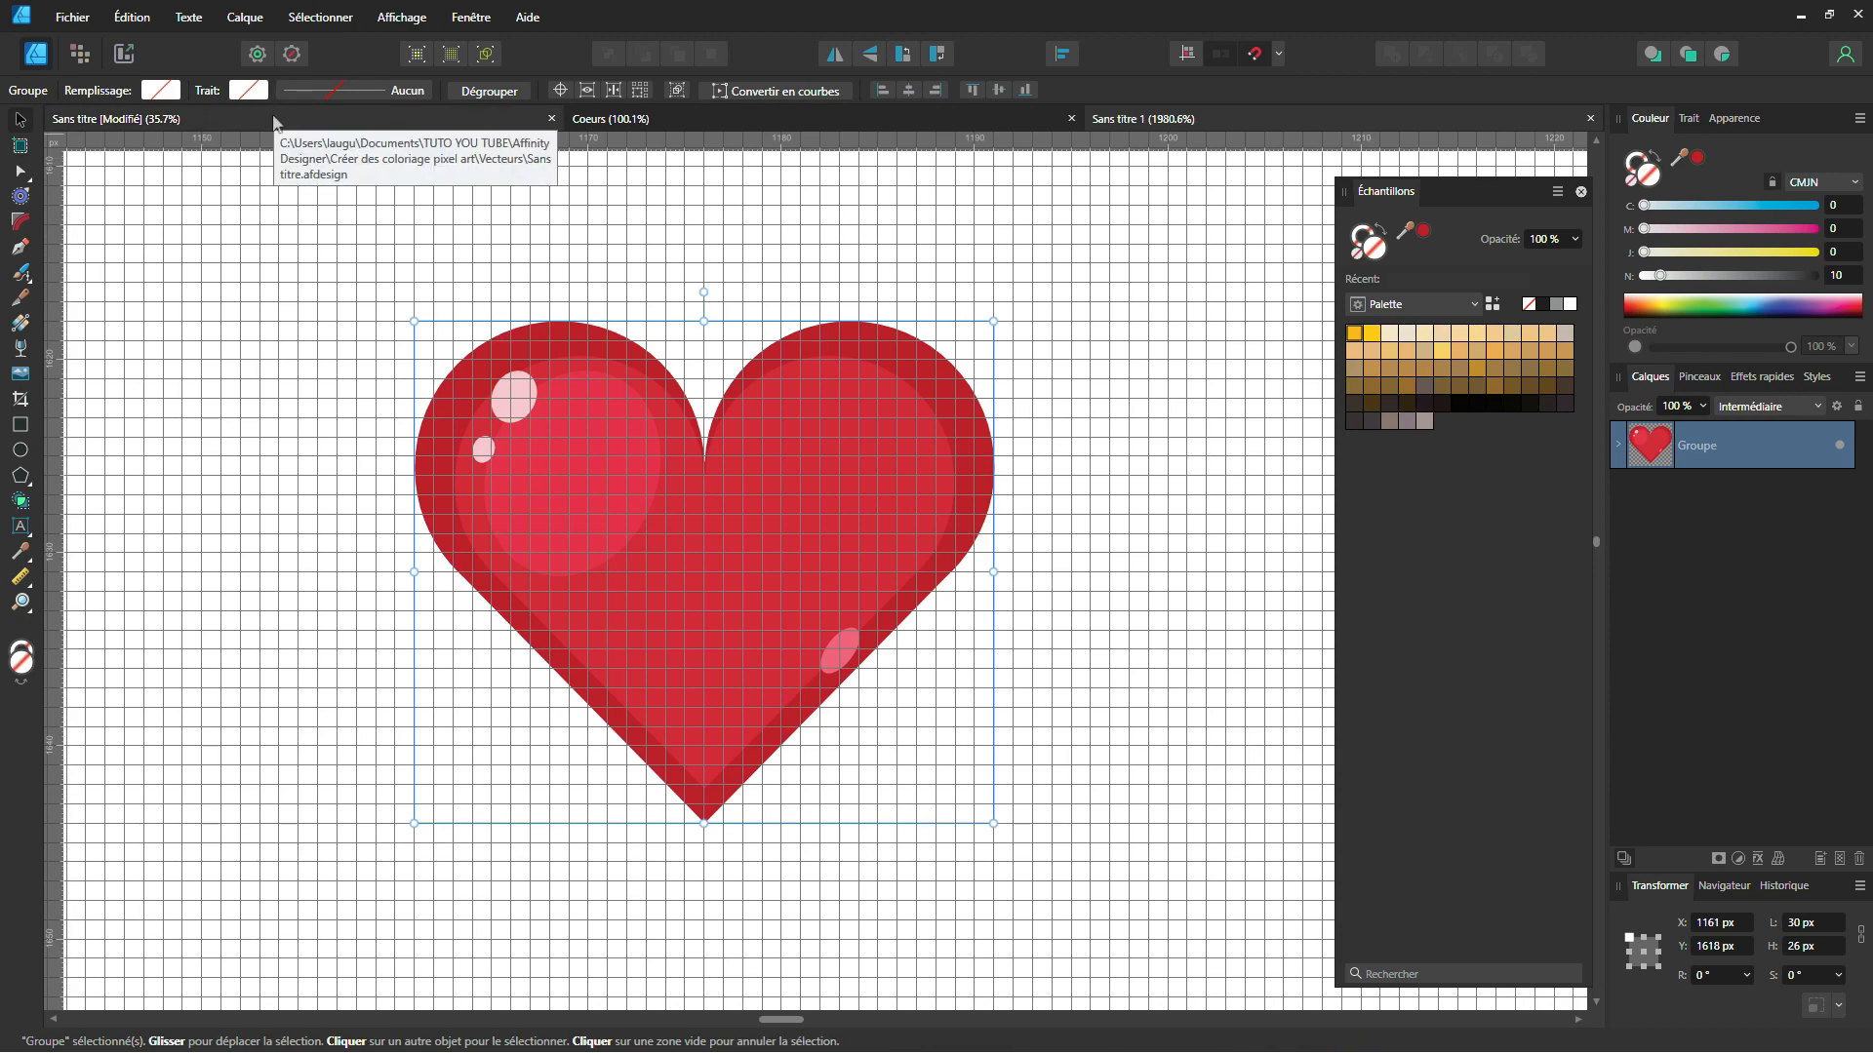
Step: Set up the Pixel tool with a 1 px width and add a new pixel layer above the heart group
click(78, 54)
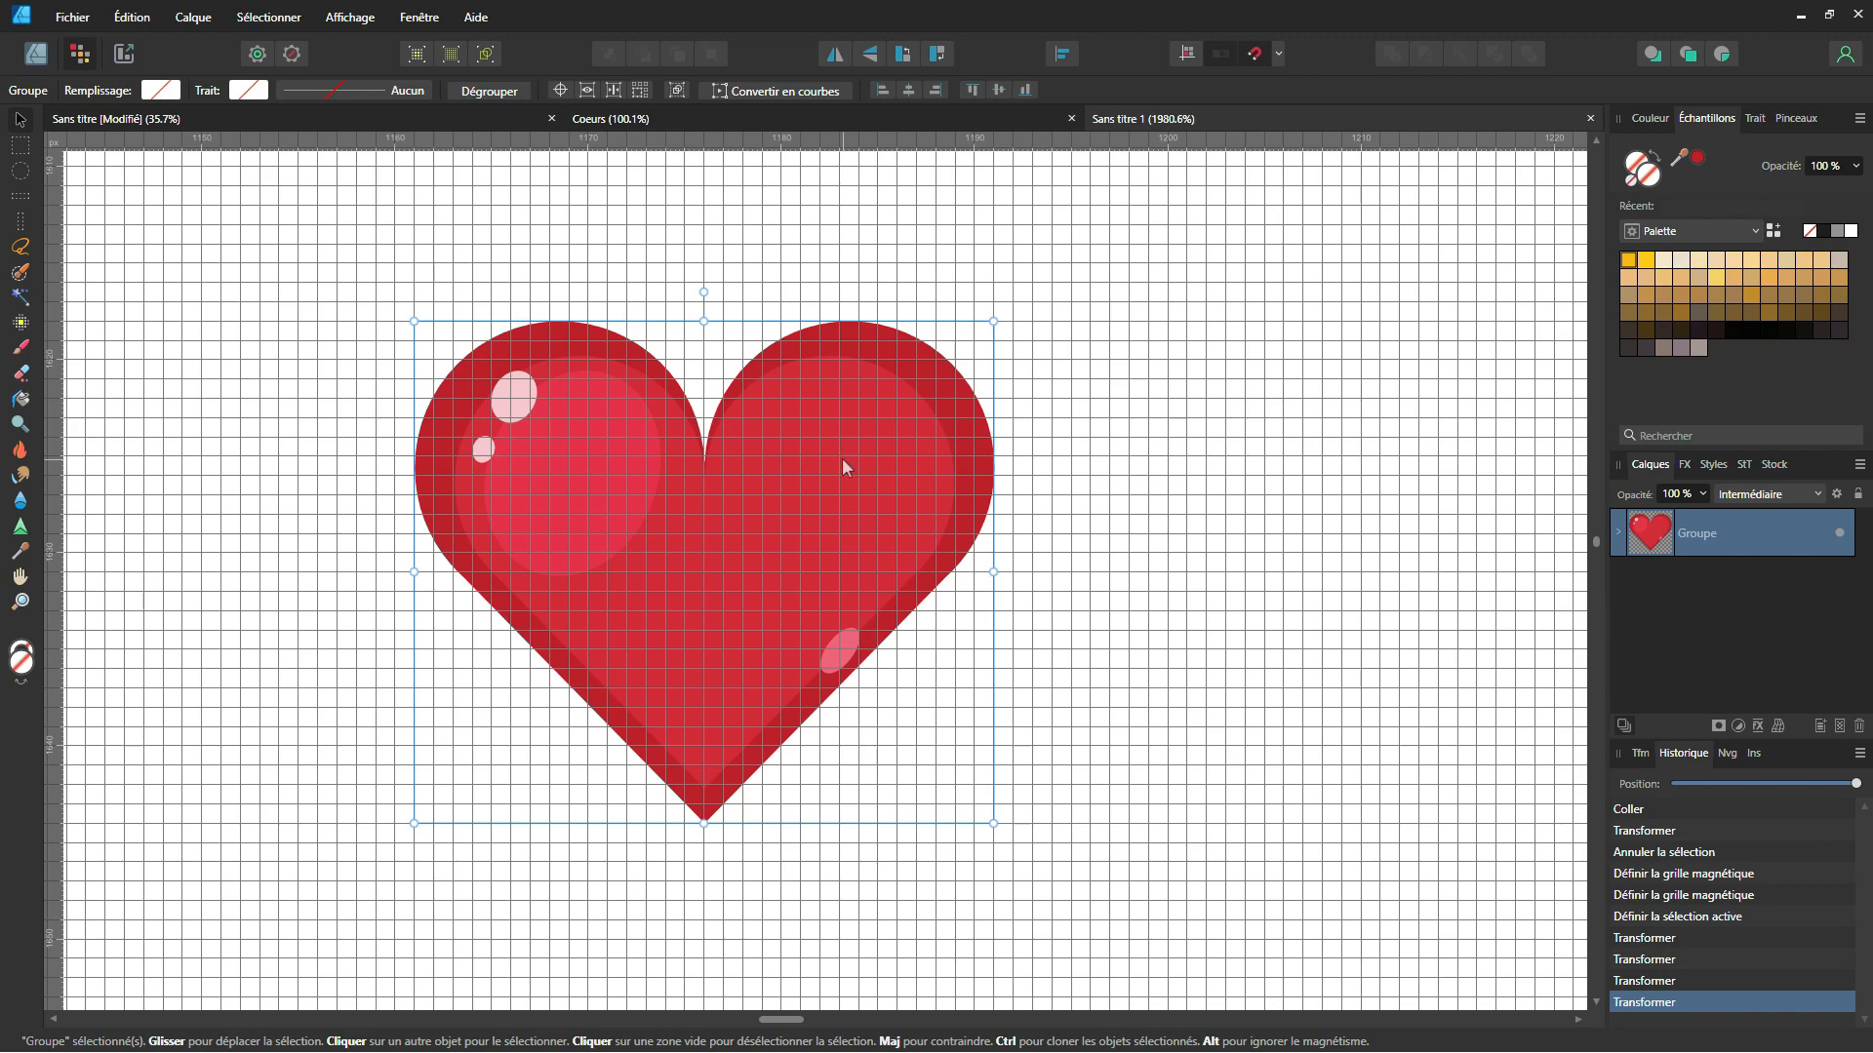
drag(771, 602, 869, 597)
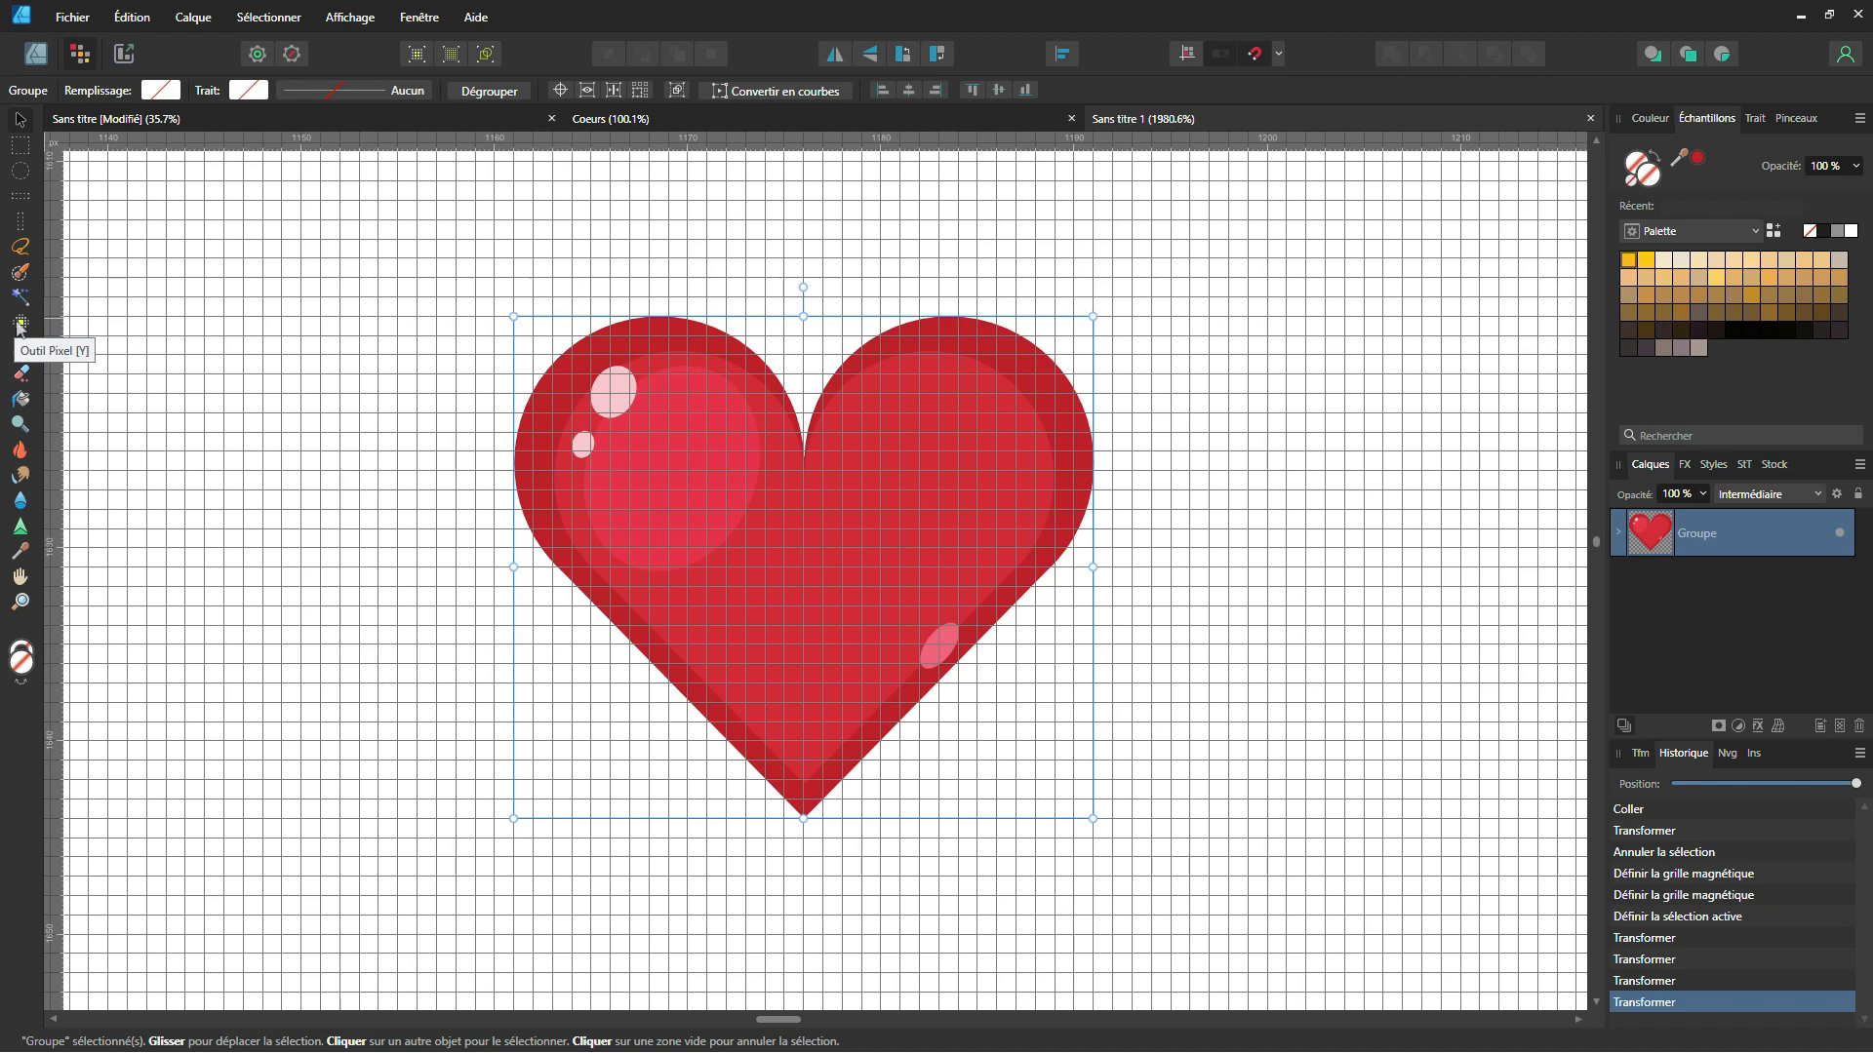
click(21, 324)
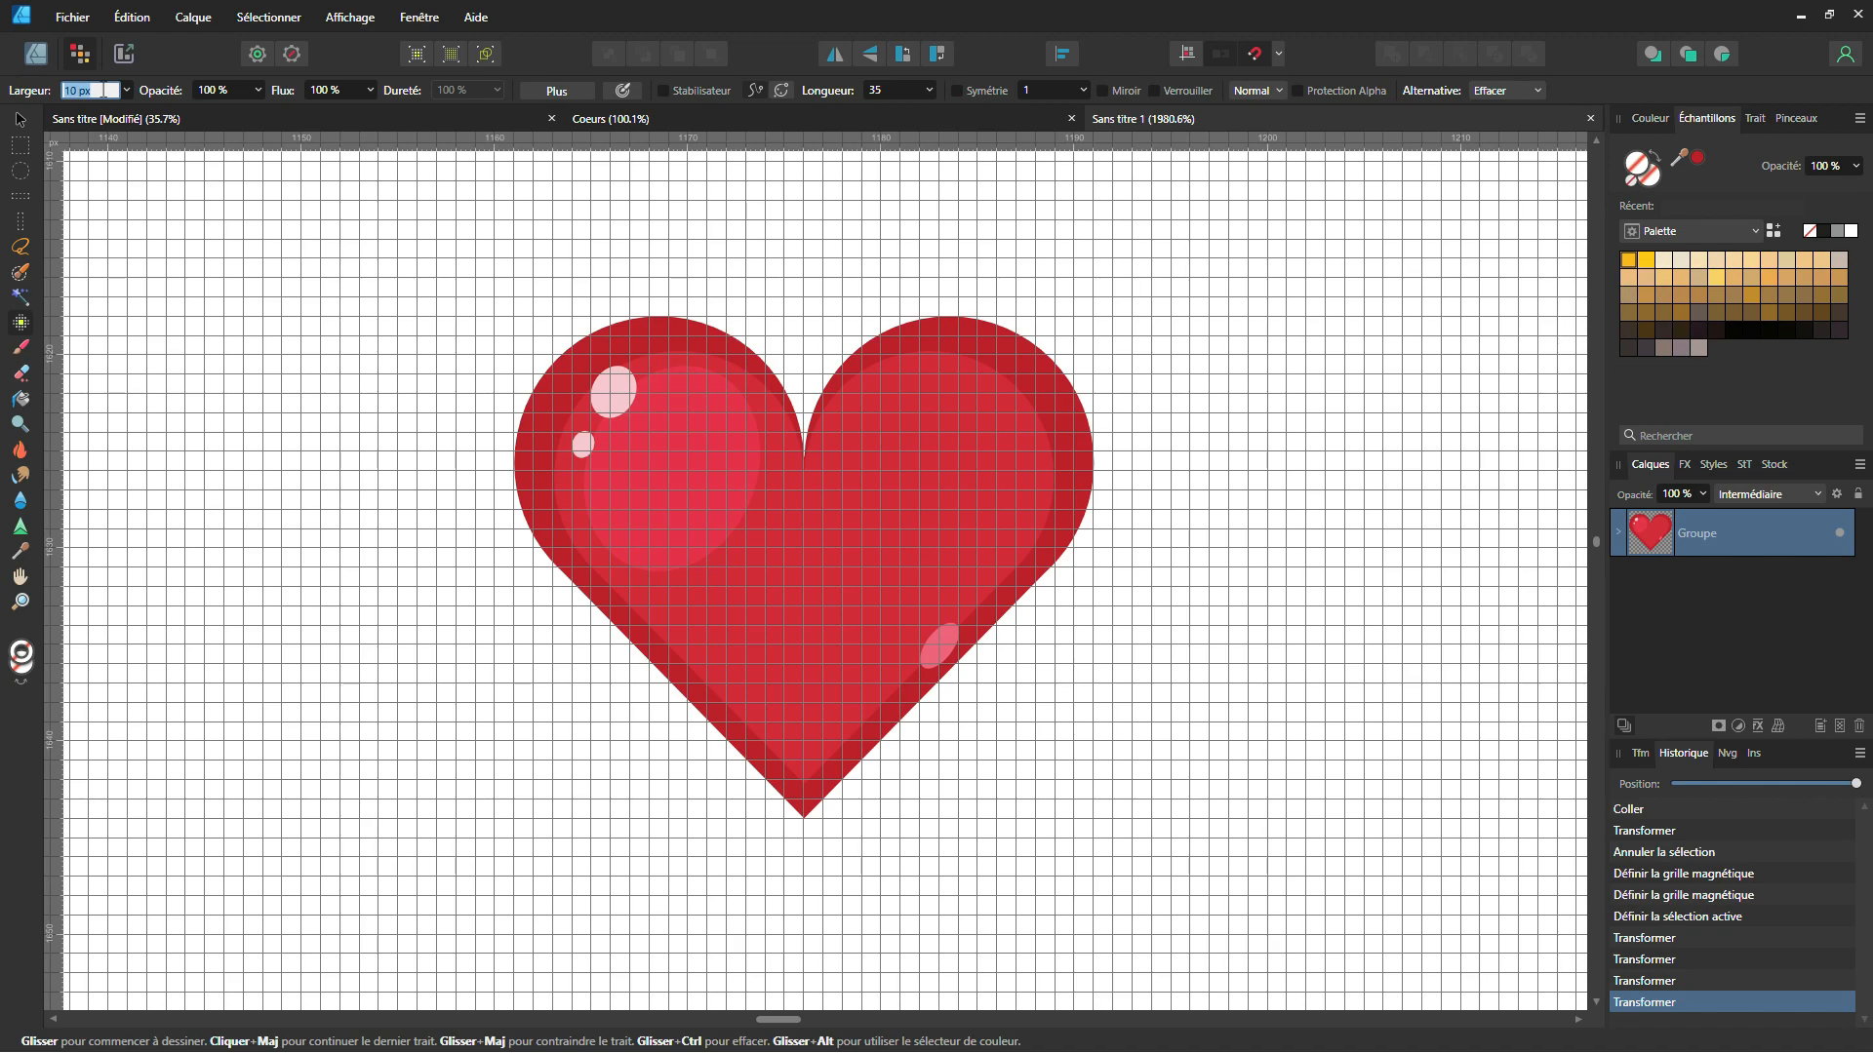
text(1)
key(Return)
click(1840, 727)
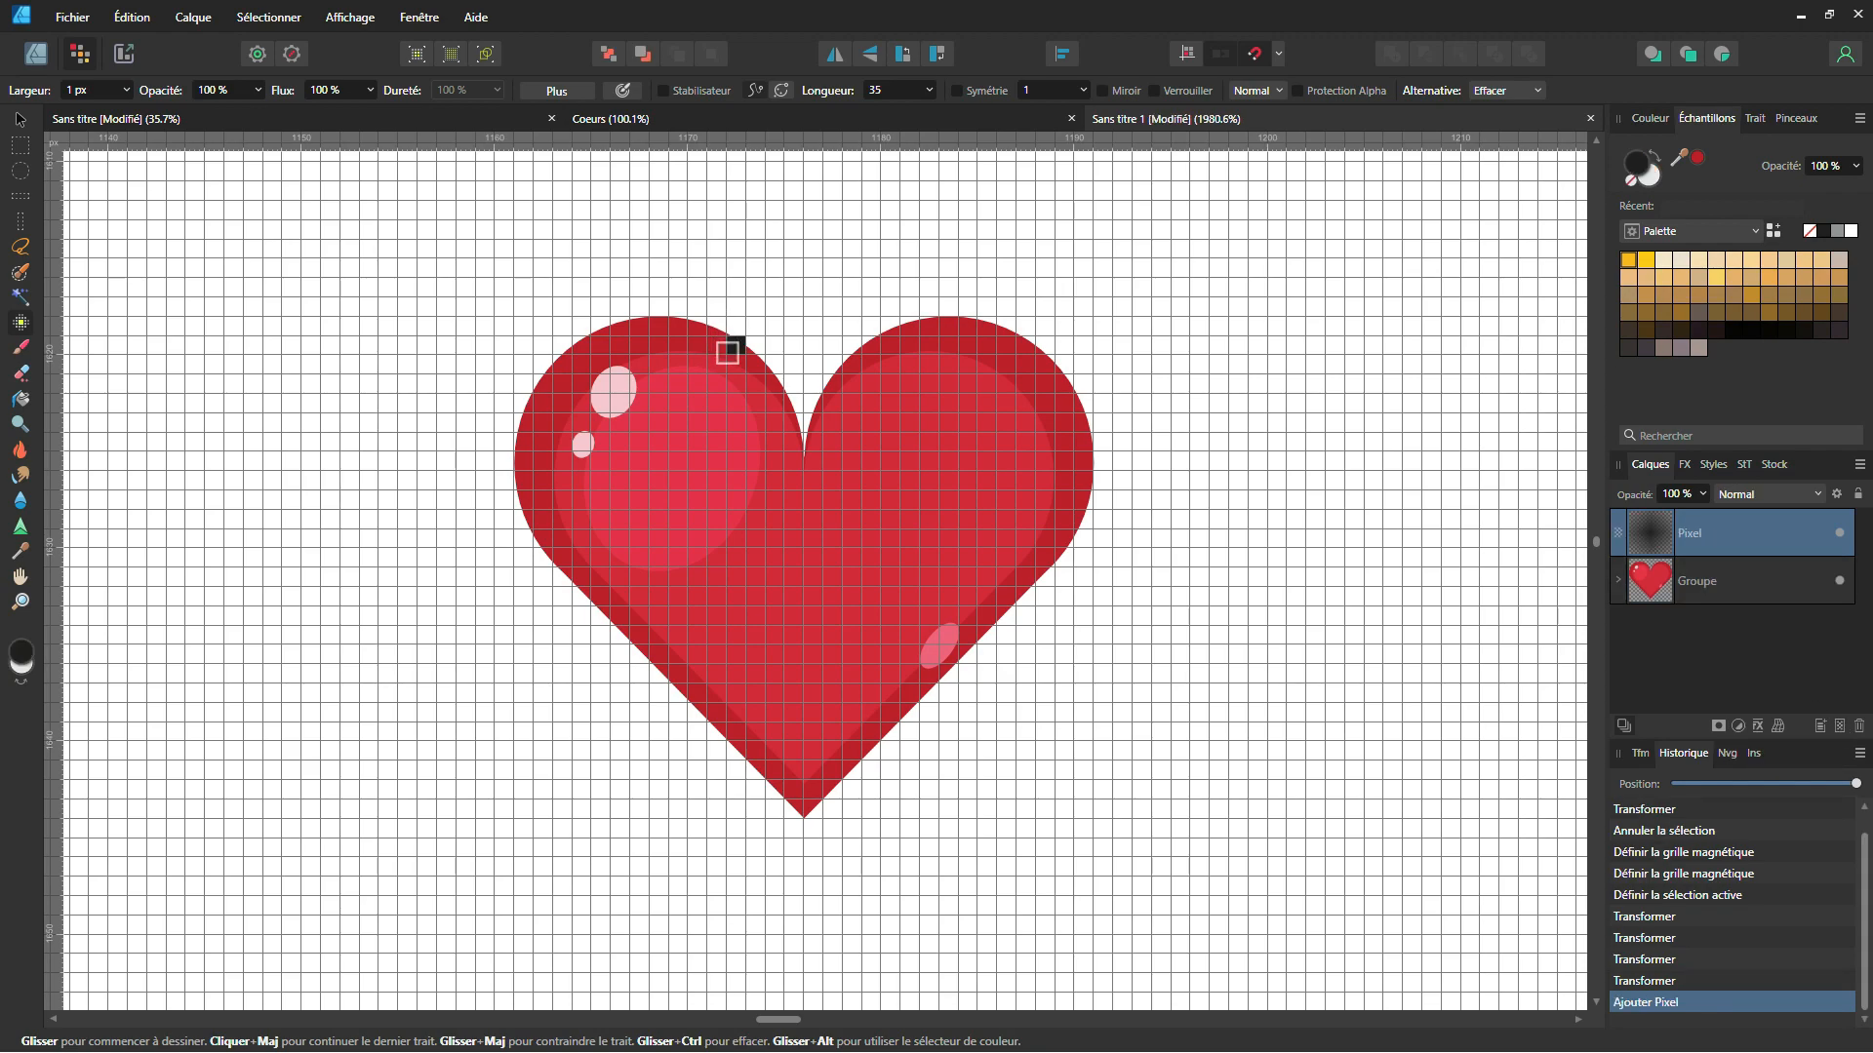
Step: Draw a black row of 9 pixels along the top of the heart's left lobe
key(ctrl)
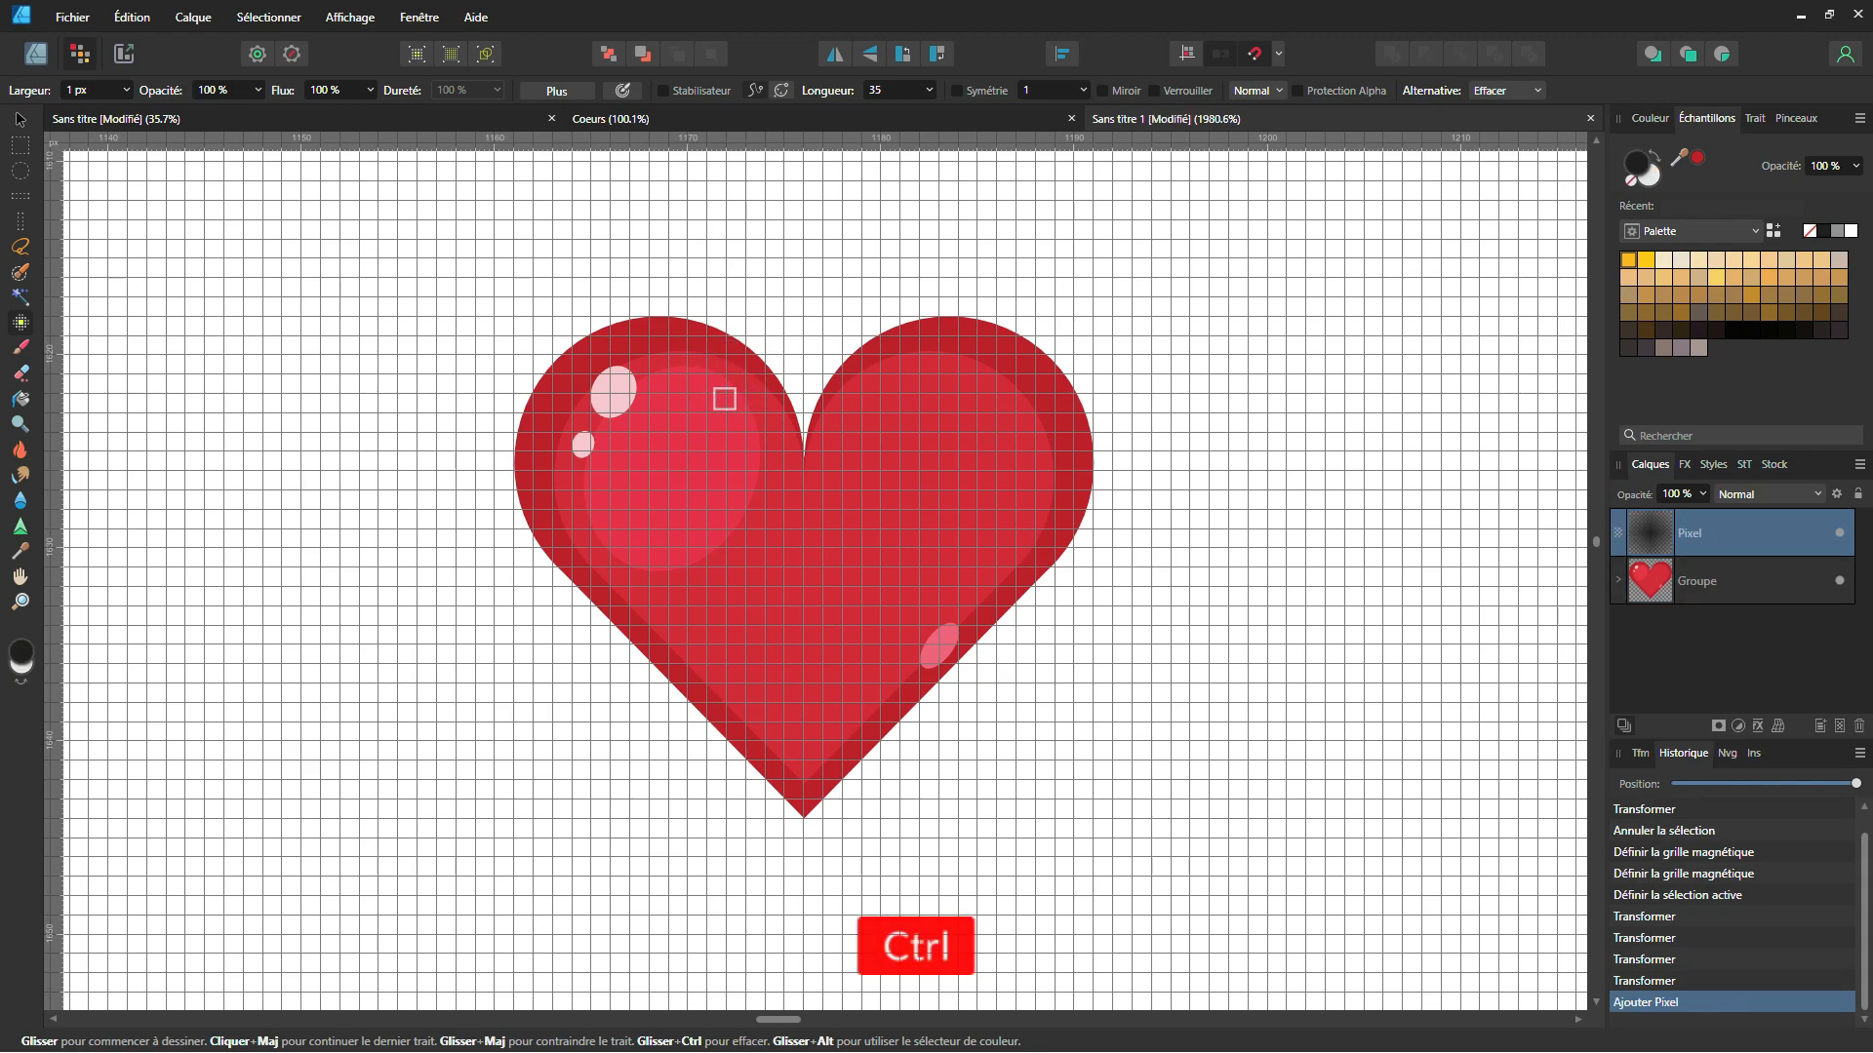
scroll(724, 436, up, 1)
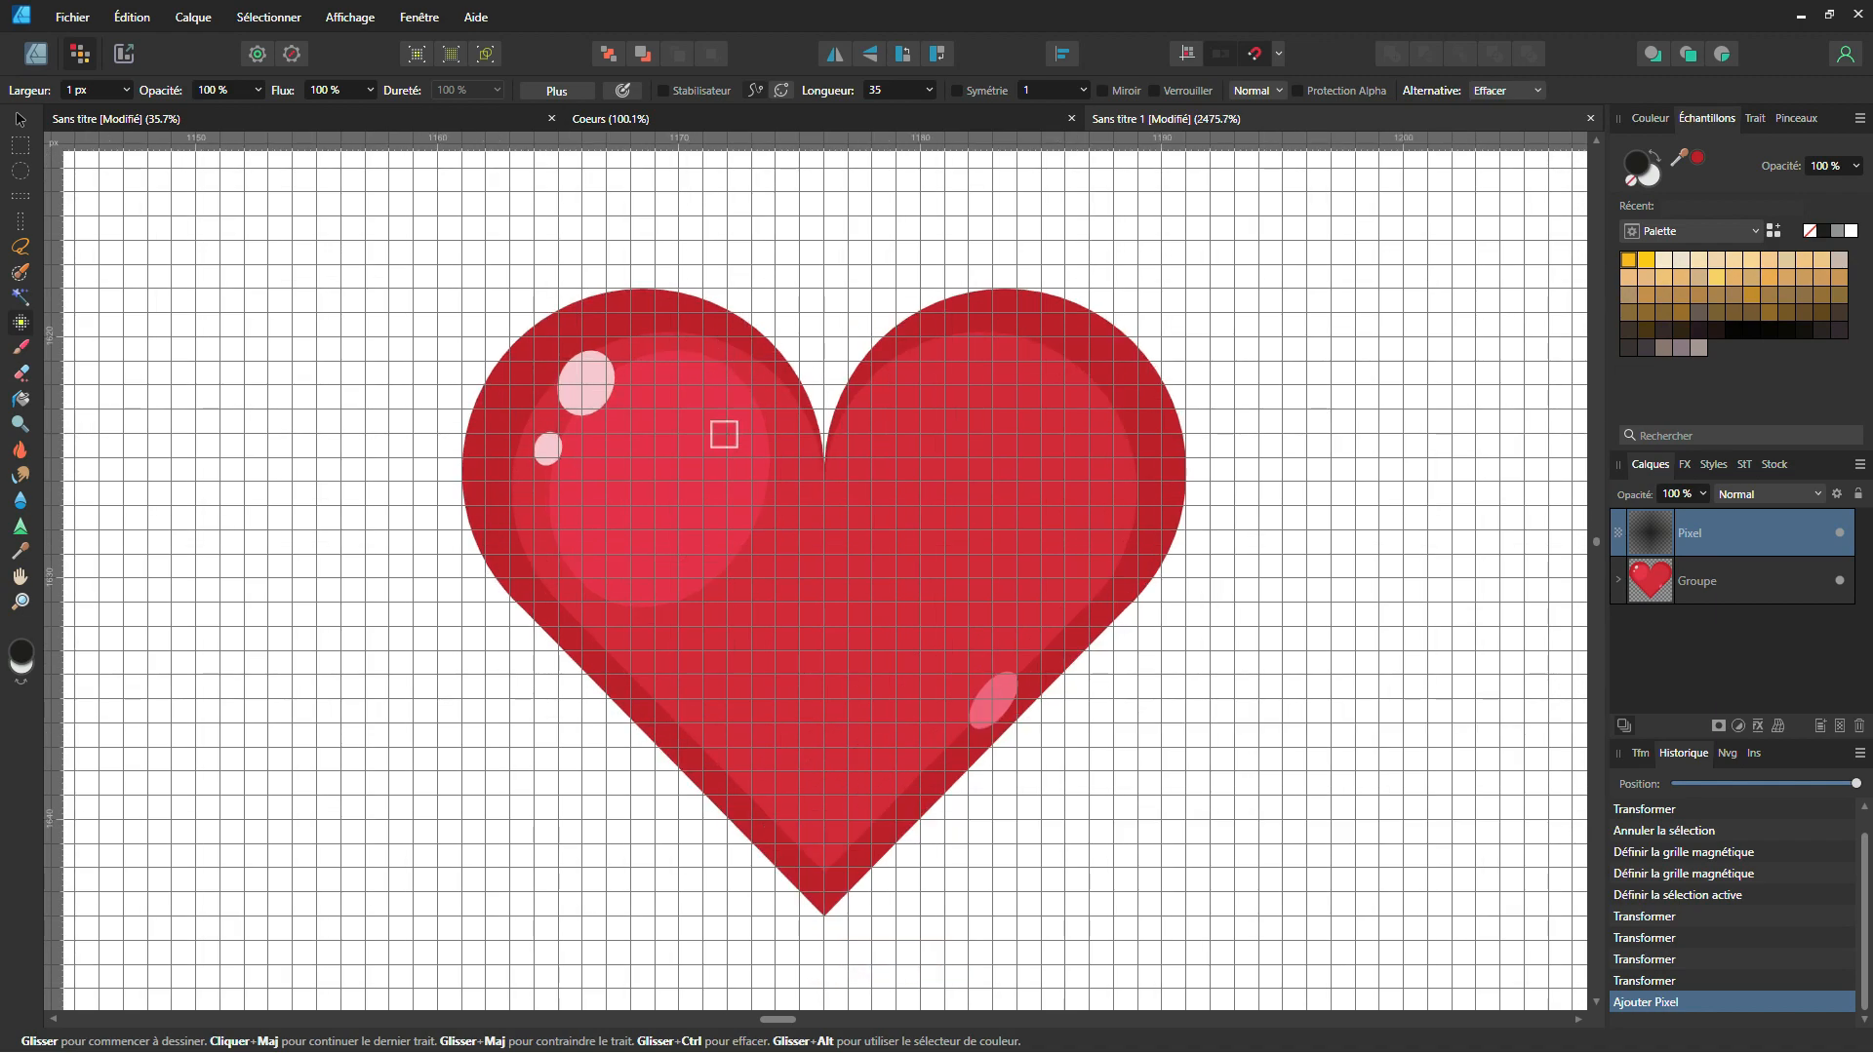
click(715, 301)
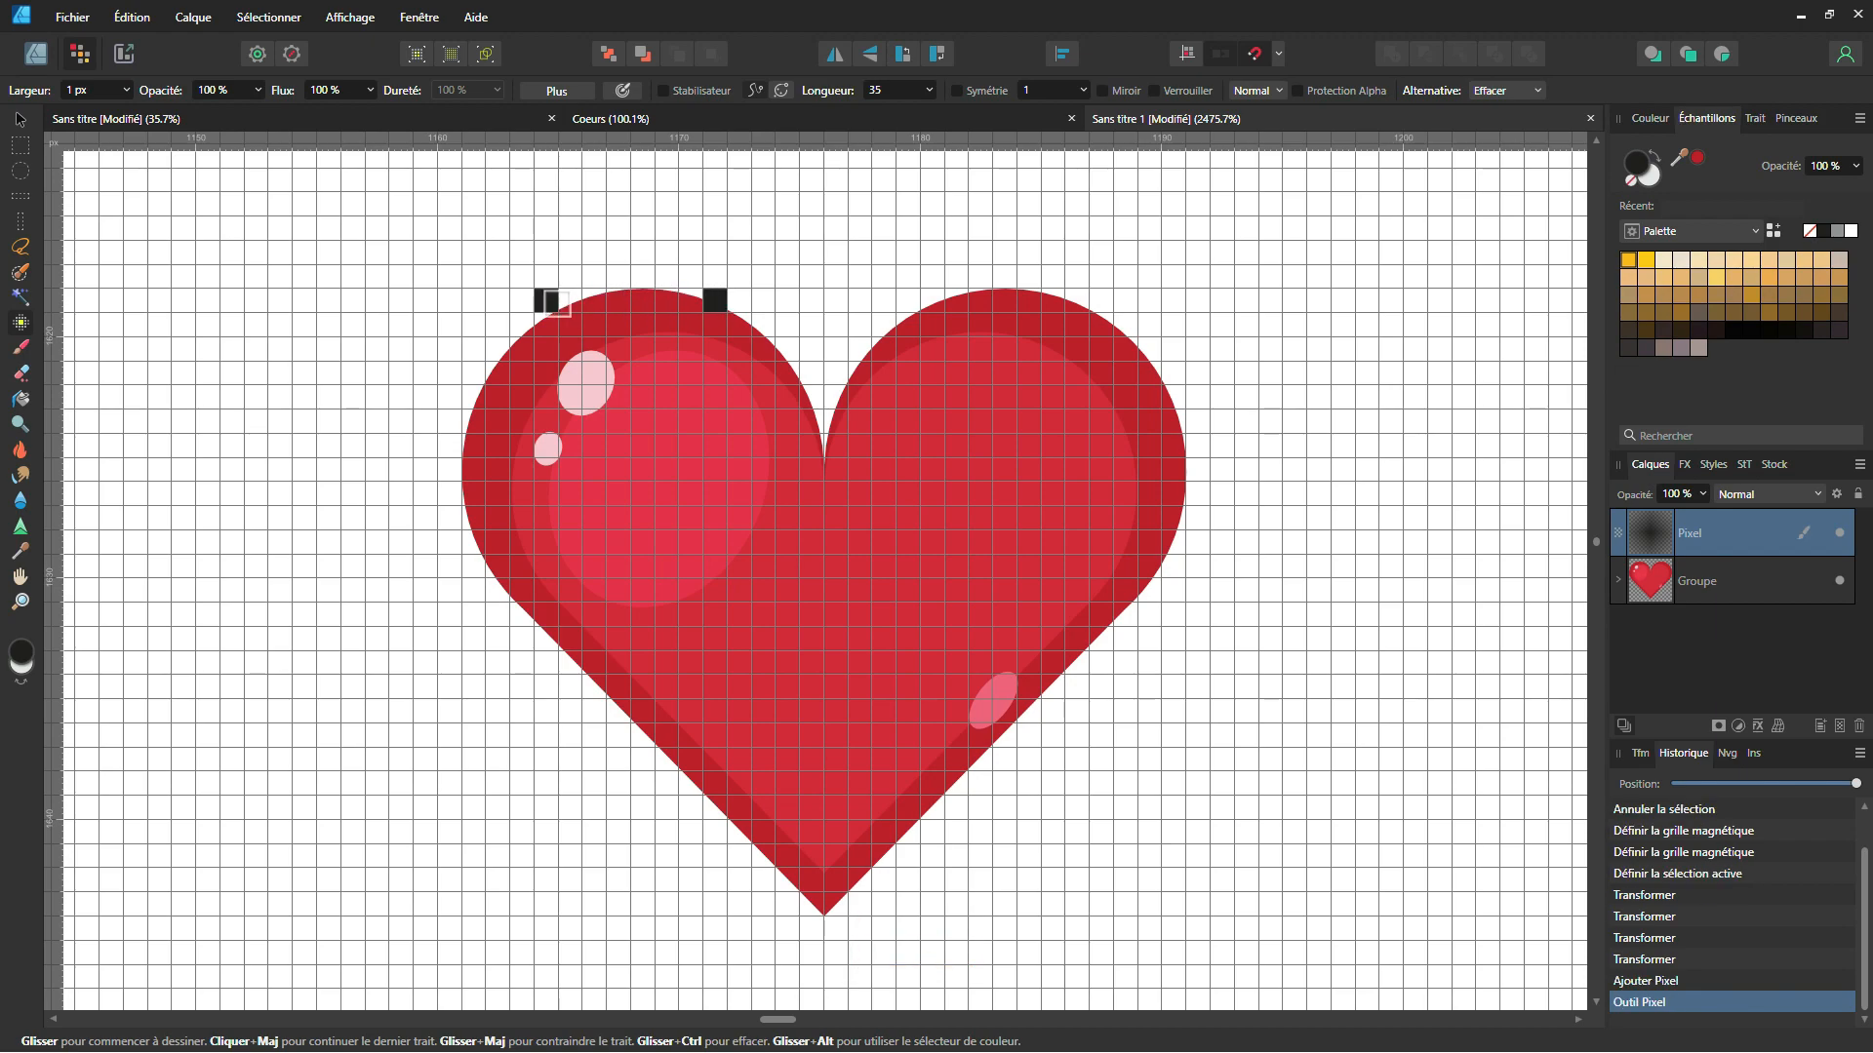
click(546, 301)
shift+click(546, 301)
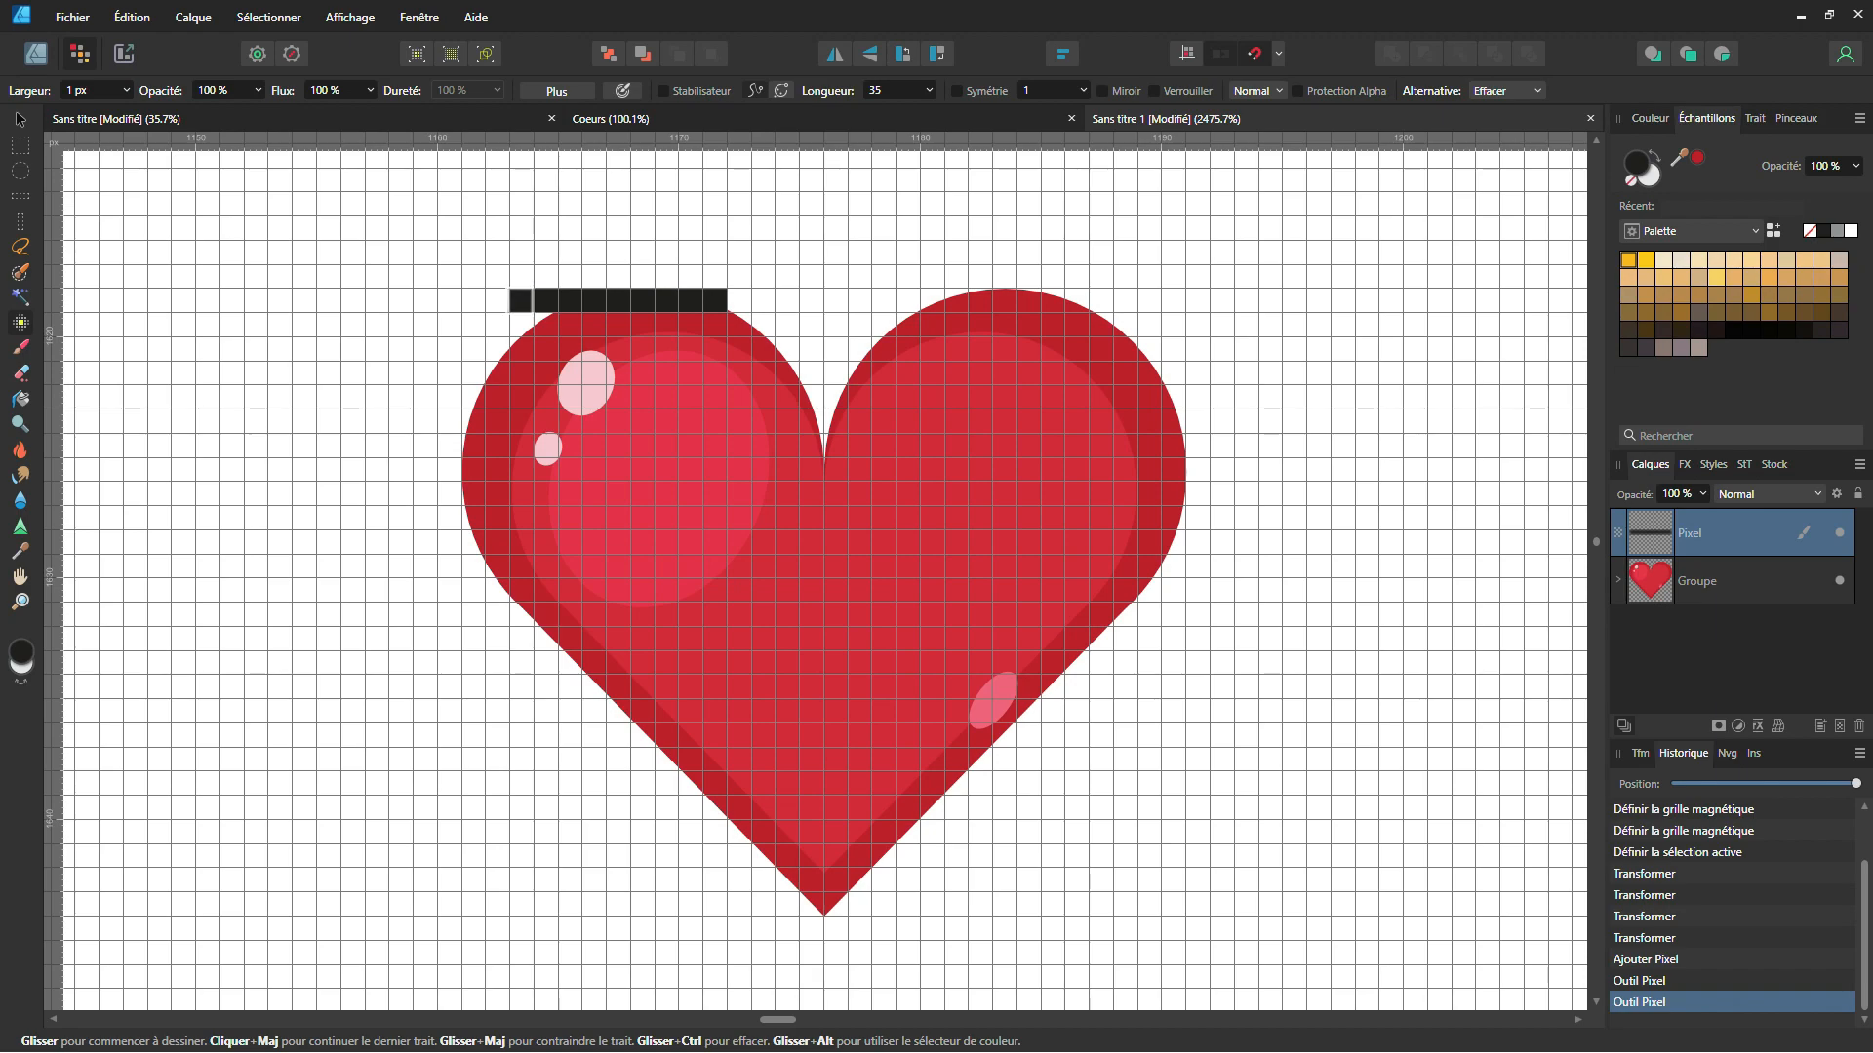
click(521, 301)
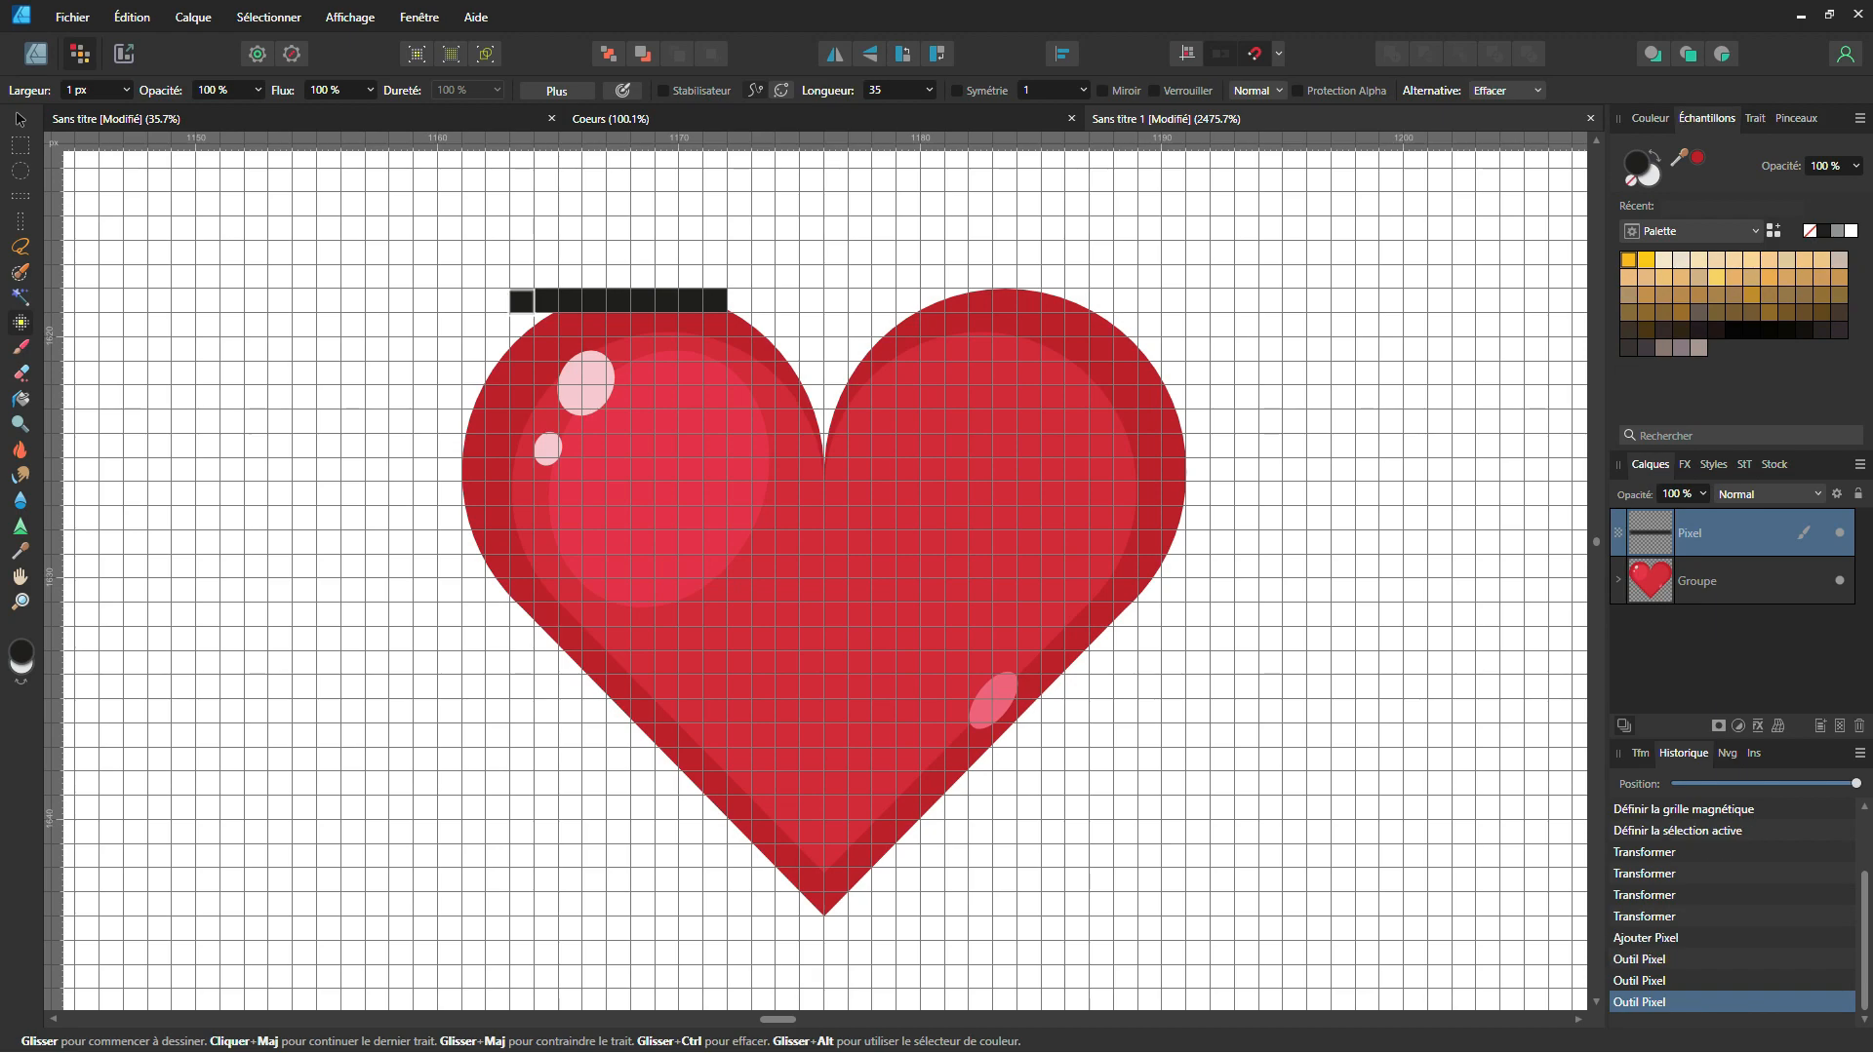
Step: Continue the black outline with stepped pixels around the left lobe's upper corner and a straight column down its outer side
click(497, 325)
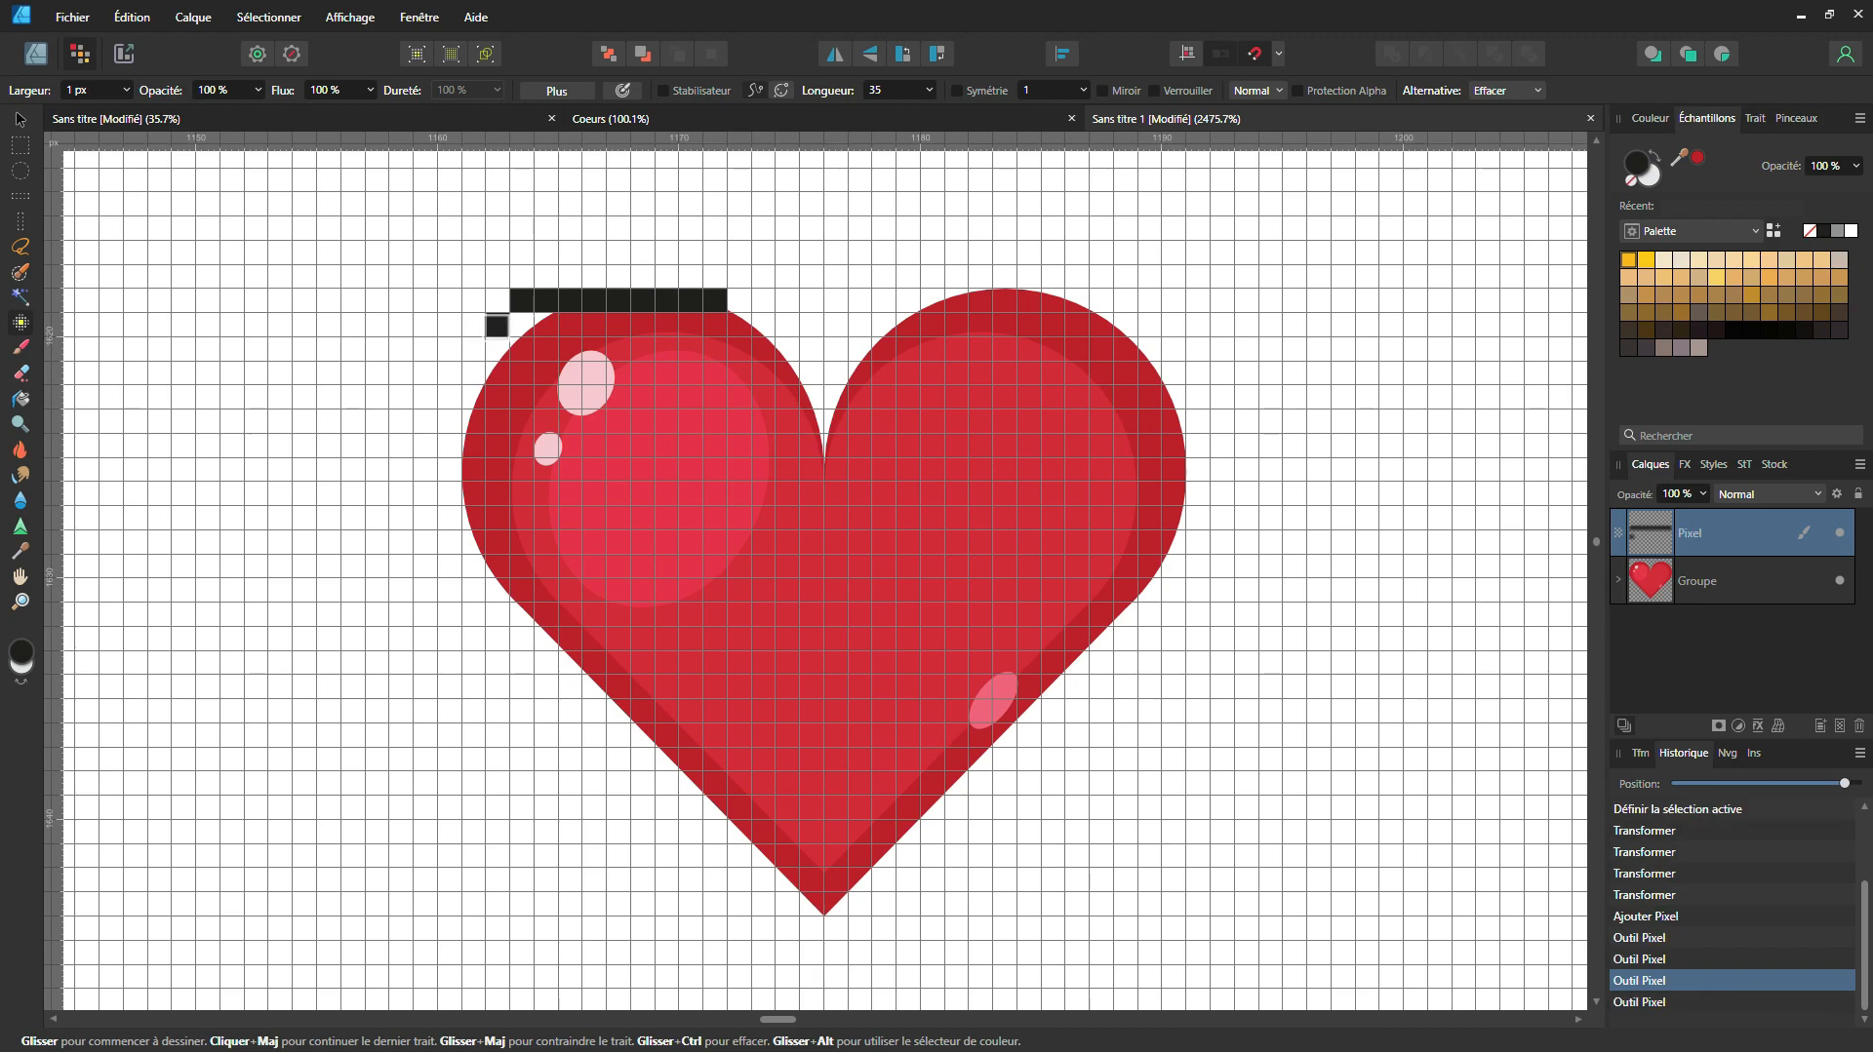
click(472, 348)
click(449, 373)
click(448, 397)
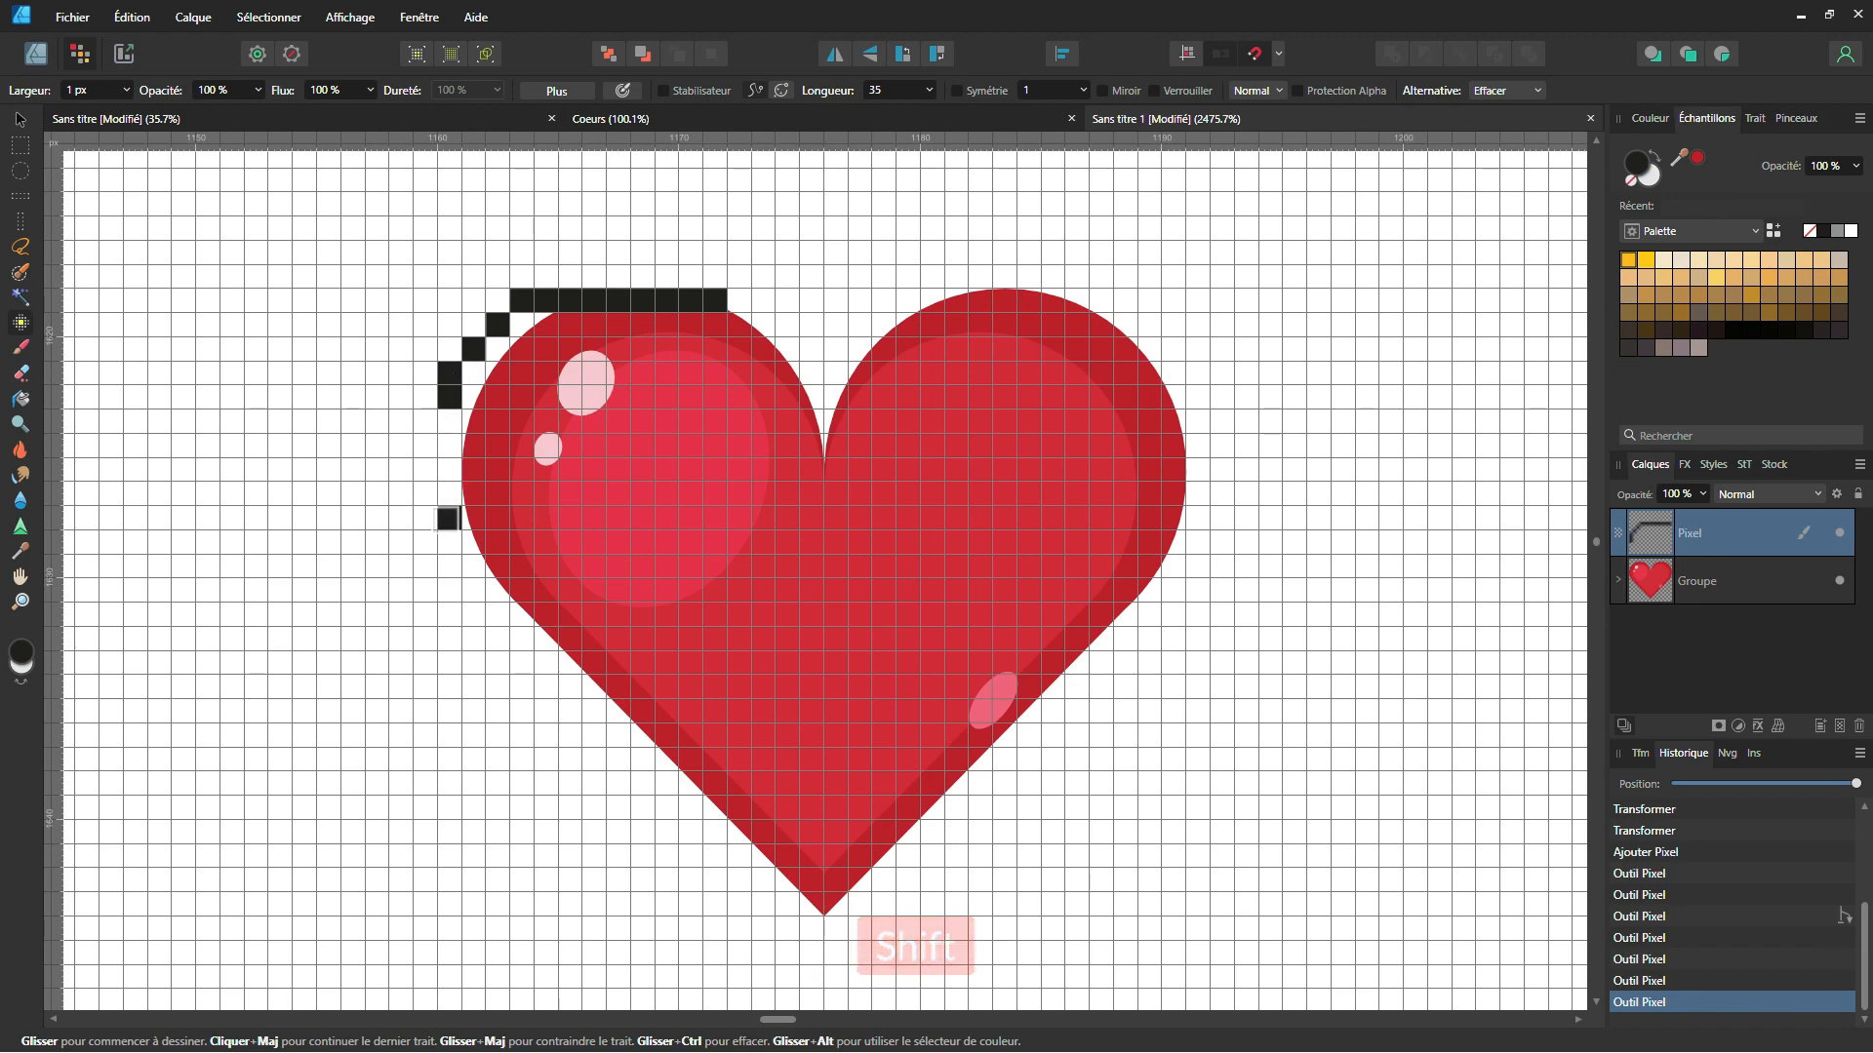
shift+click(448, 518)
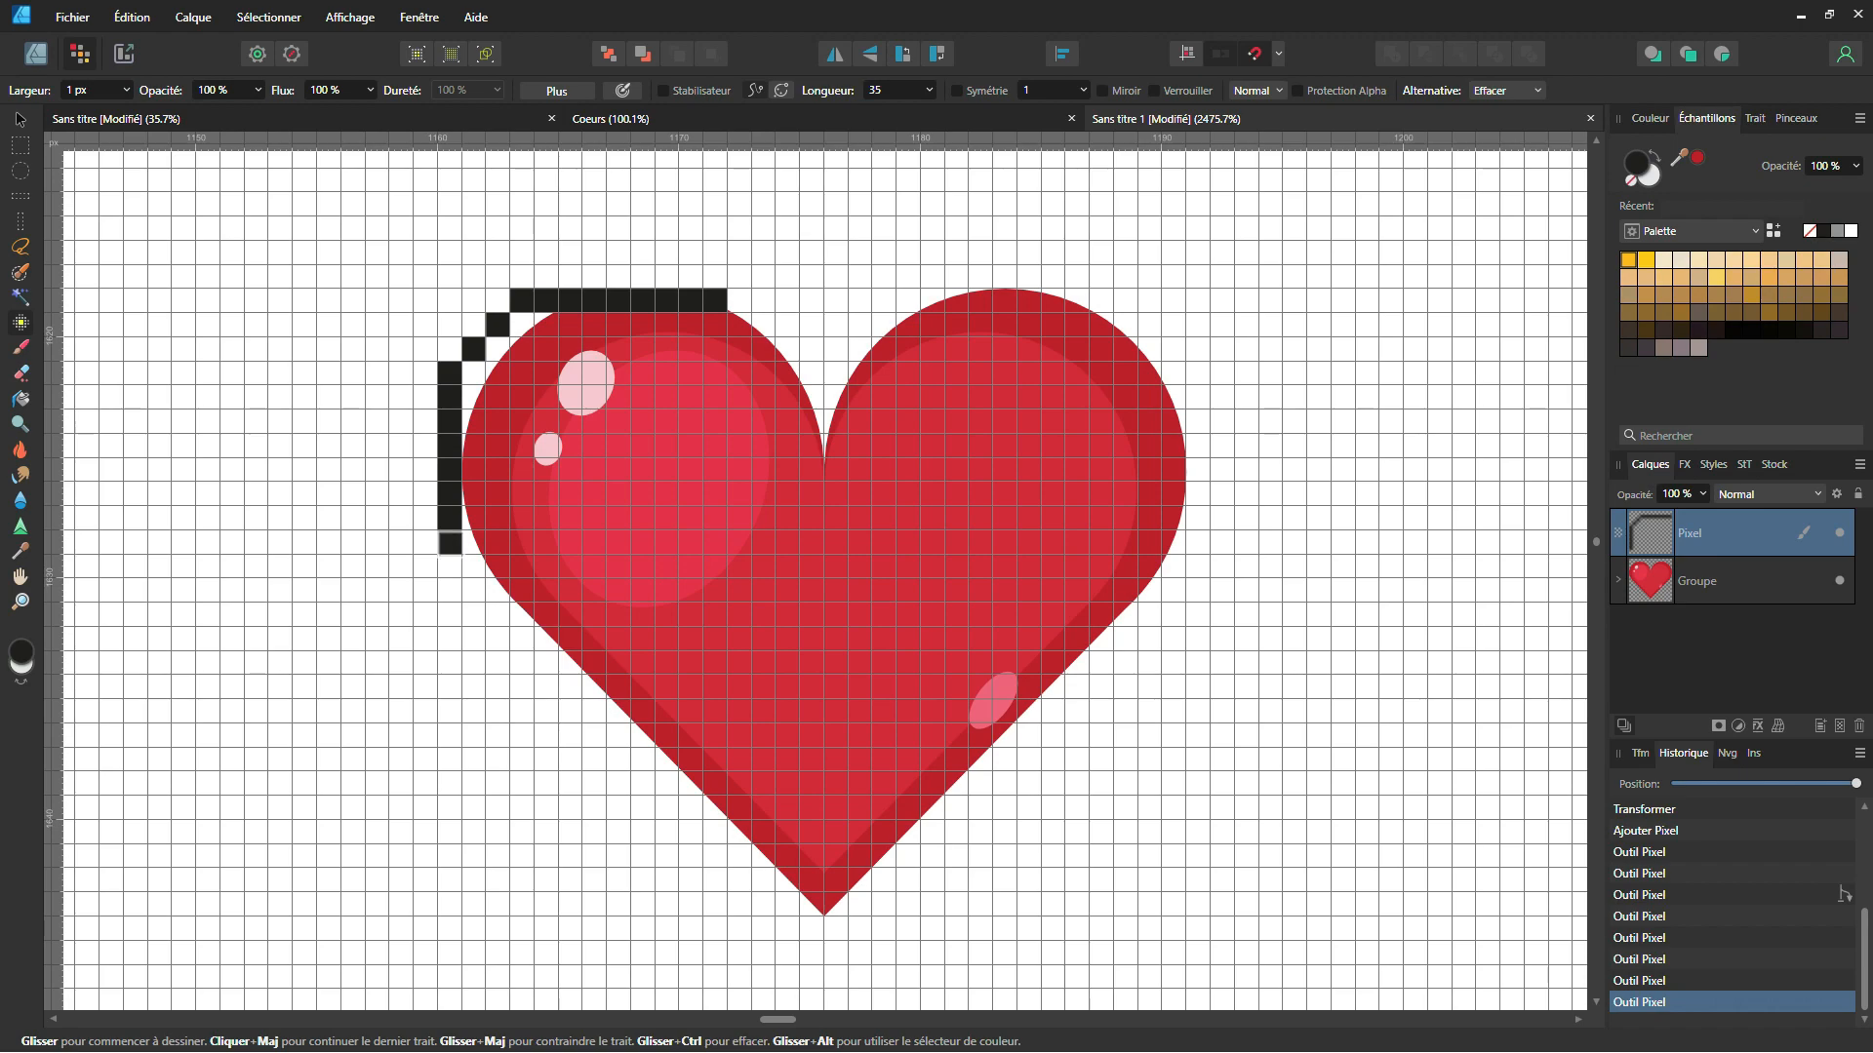
Step: Extend the black outline in a one-pixel staircase from the left lobe's outer side down to the heart's tip
click(472, 565)
click(495, 590)
click(498, 613)
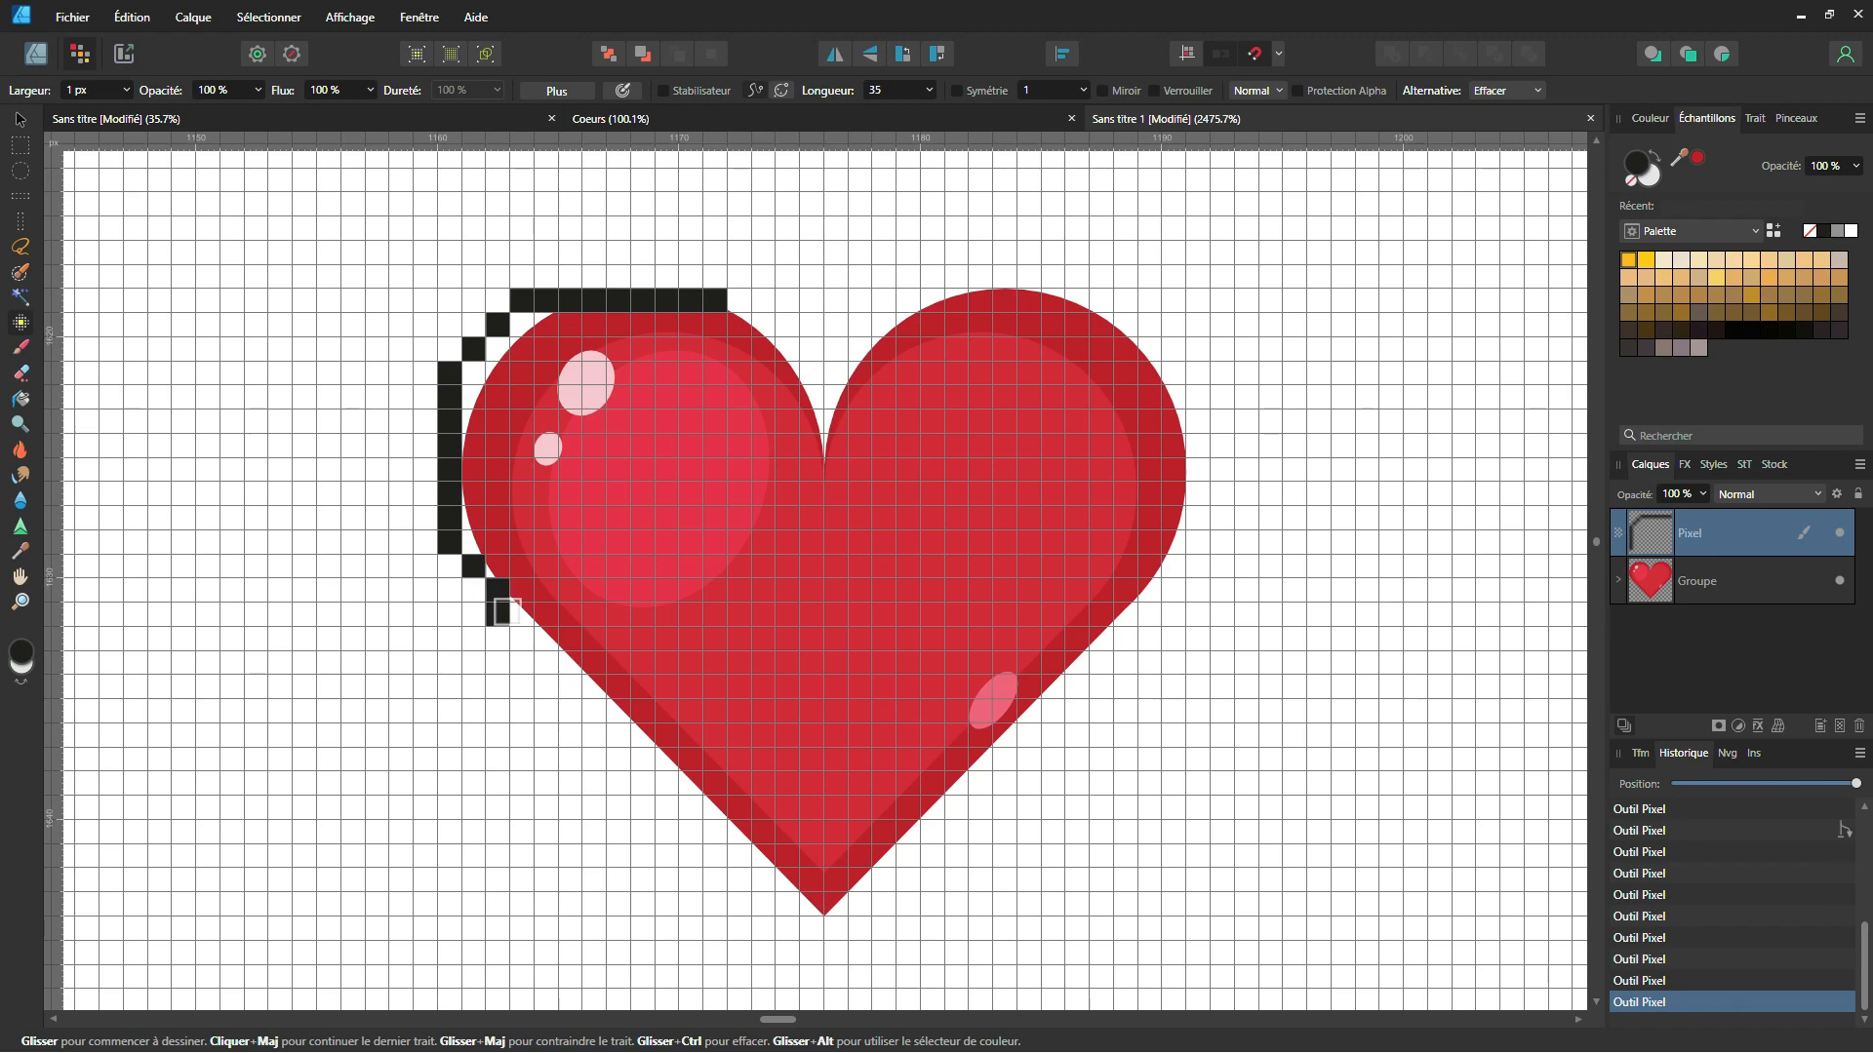
click(522, 614)
click(546, 639)
click(571, 664)
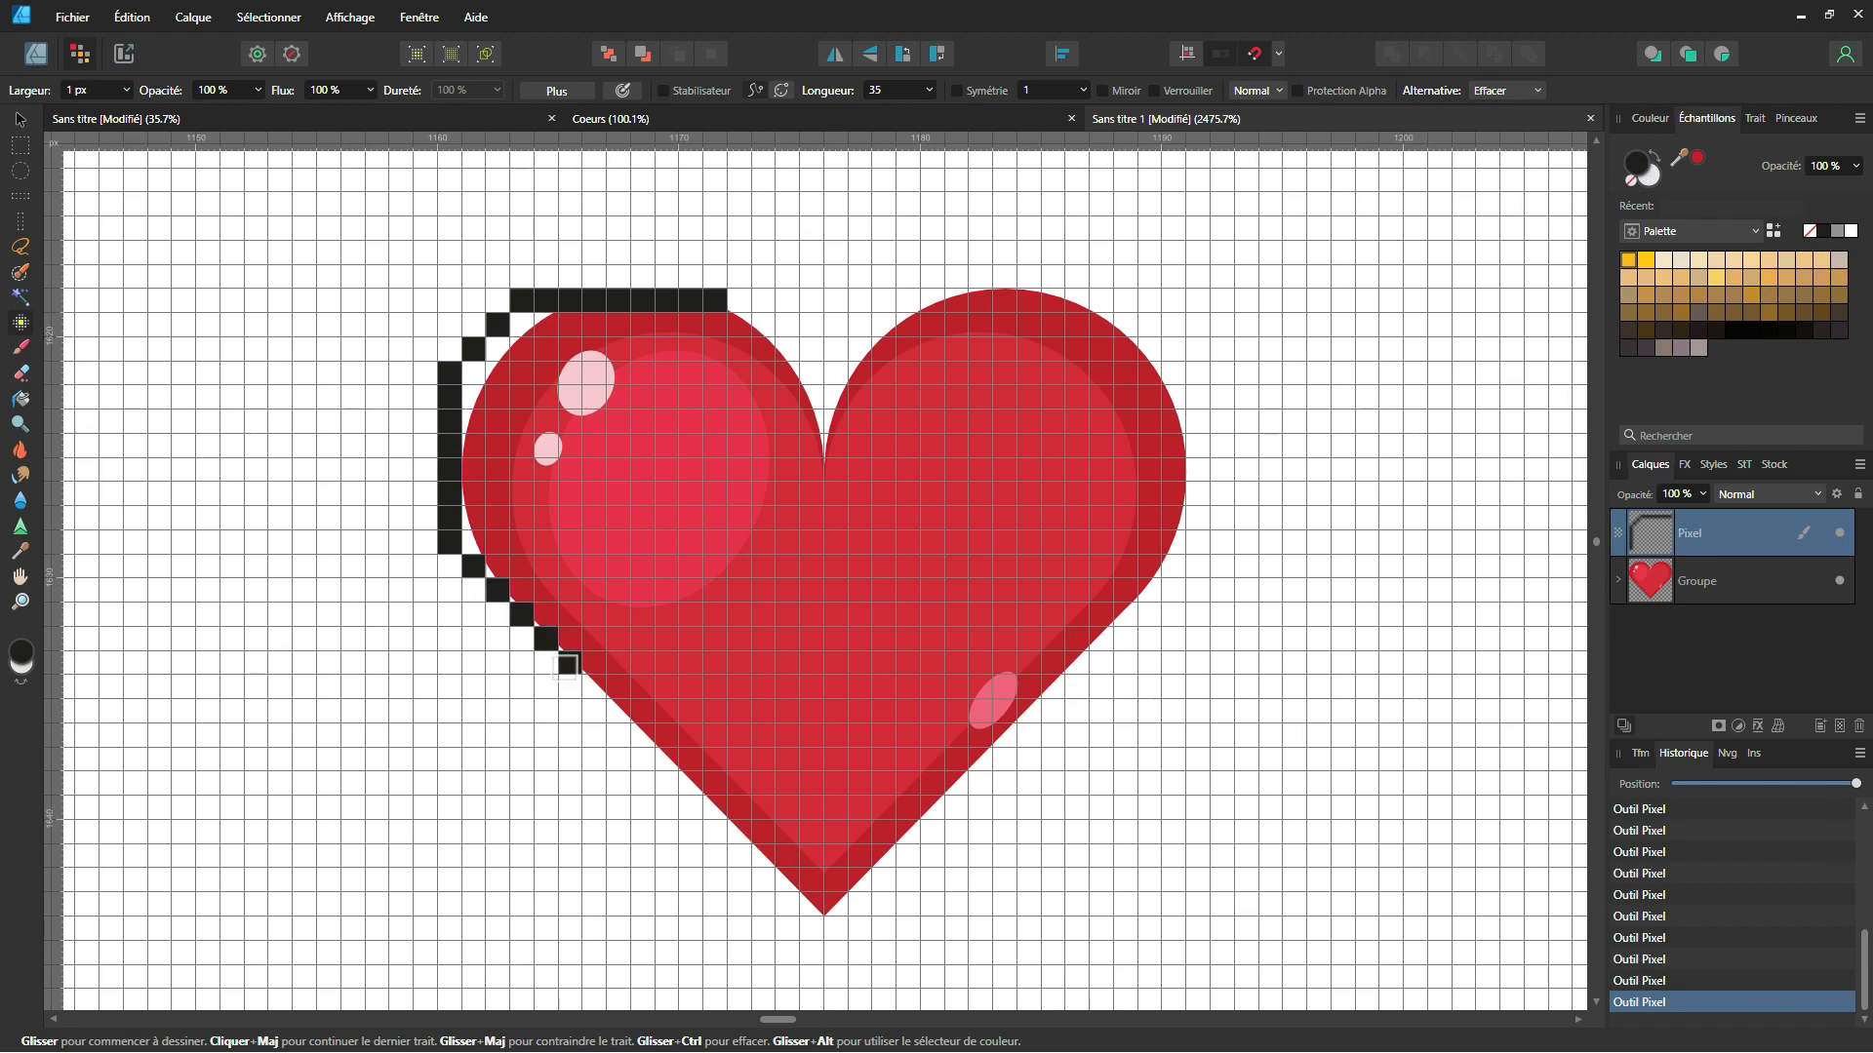
click(595, 687)
click(618, 710)
click(640, 732)
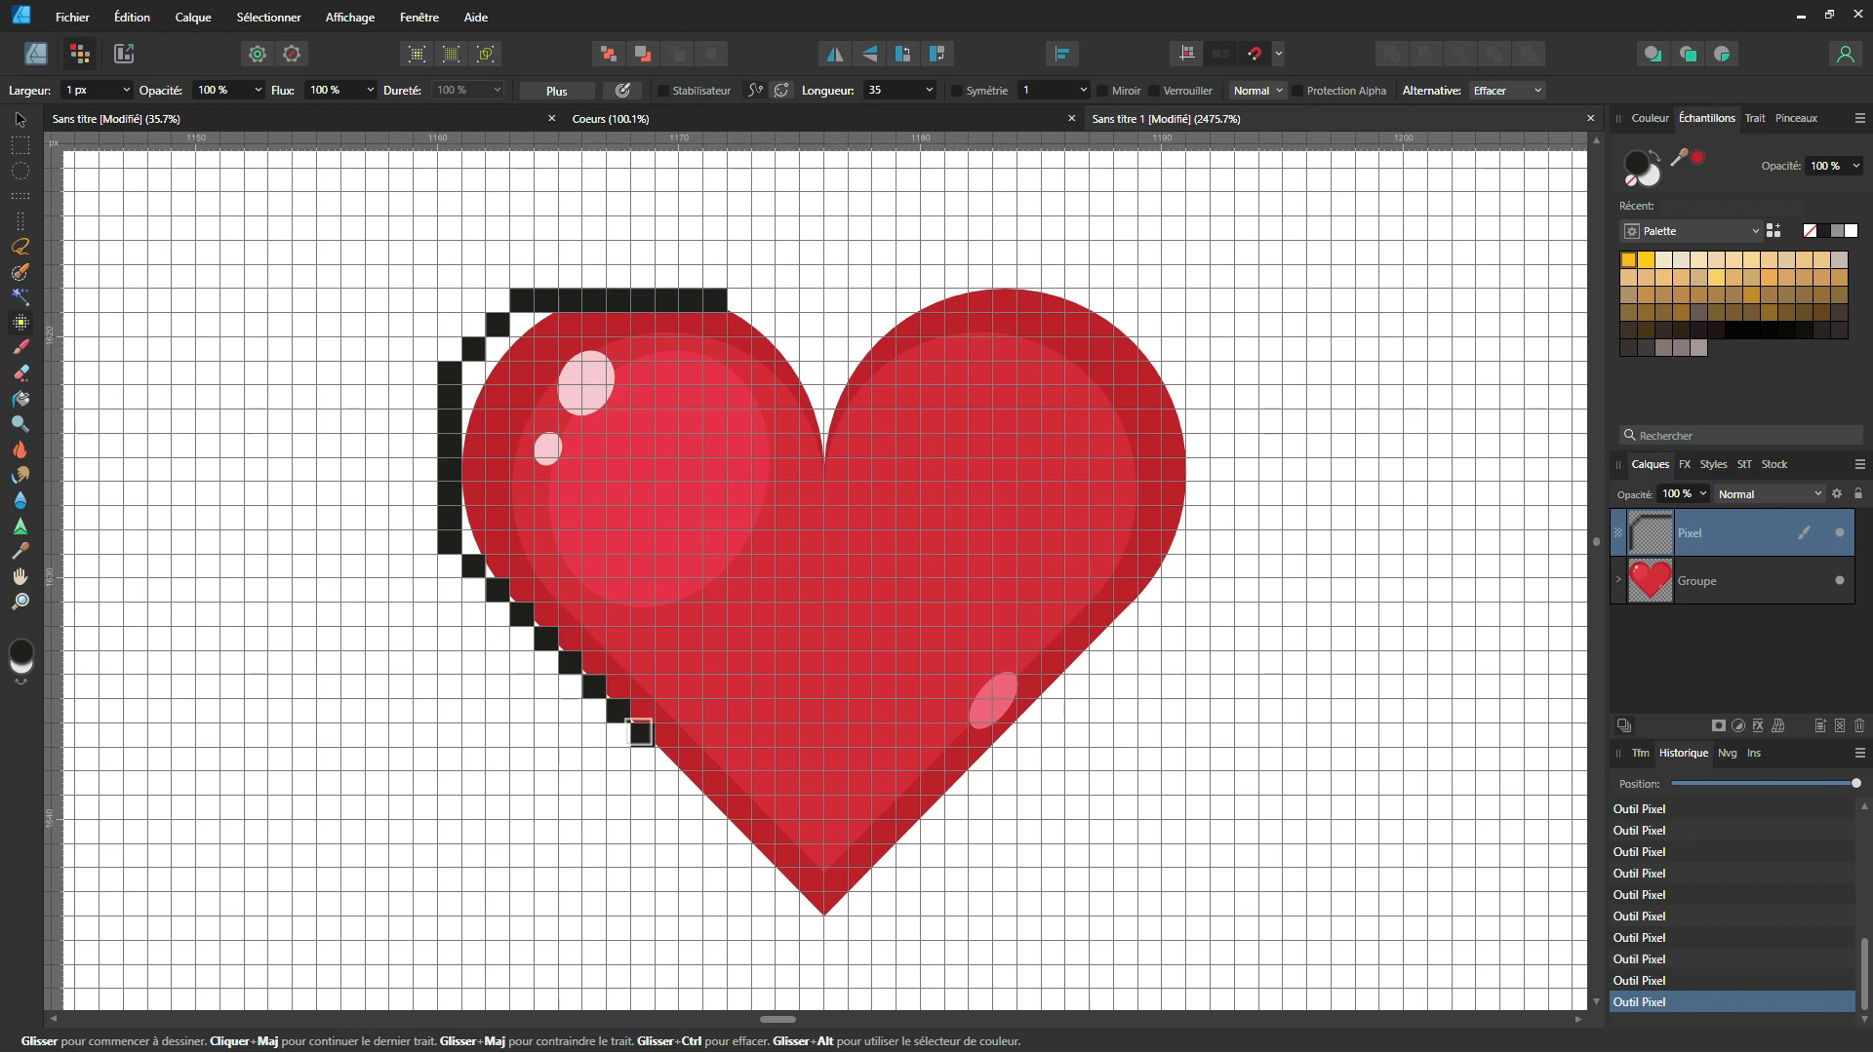
click(813, 905)
shift+click(813, 906)
click(617, 784)
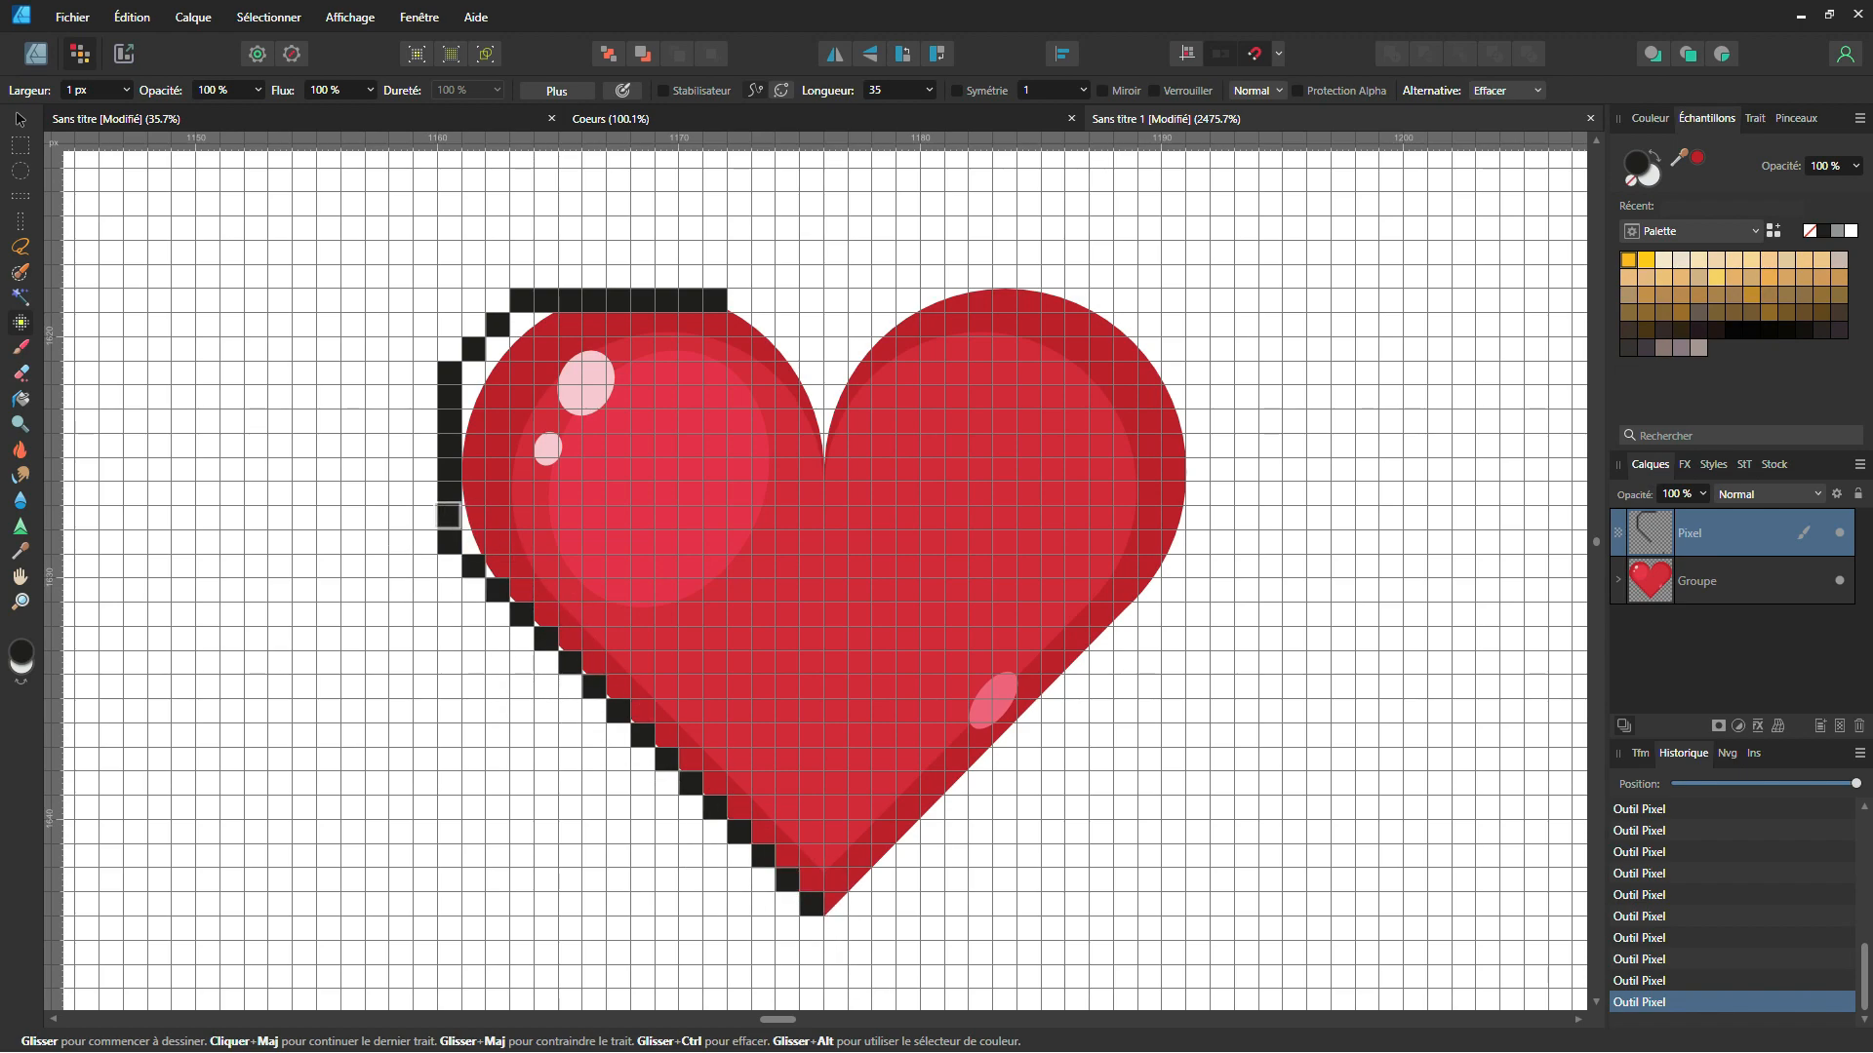
Step: Draw a straight black vertical line from the heart's tip up to the notch between the lobes
click(807, 902)
shift+click(811, 426)
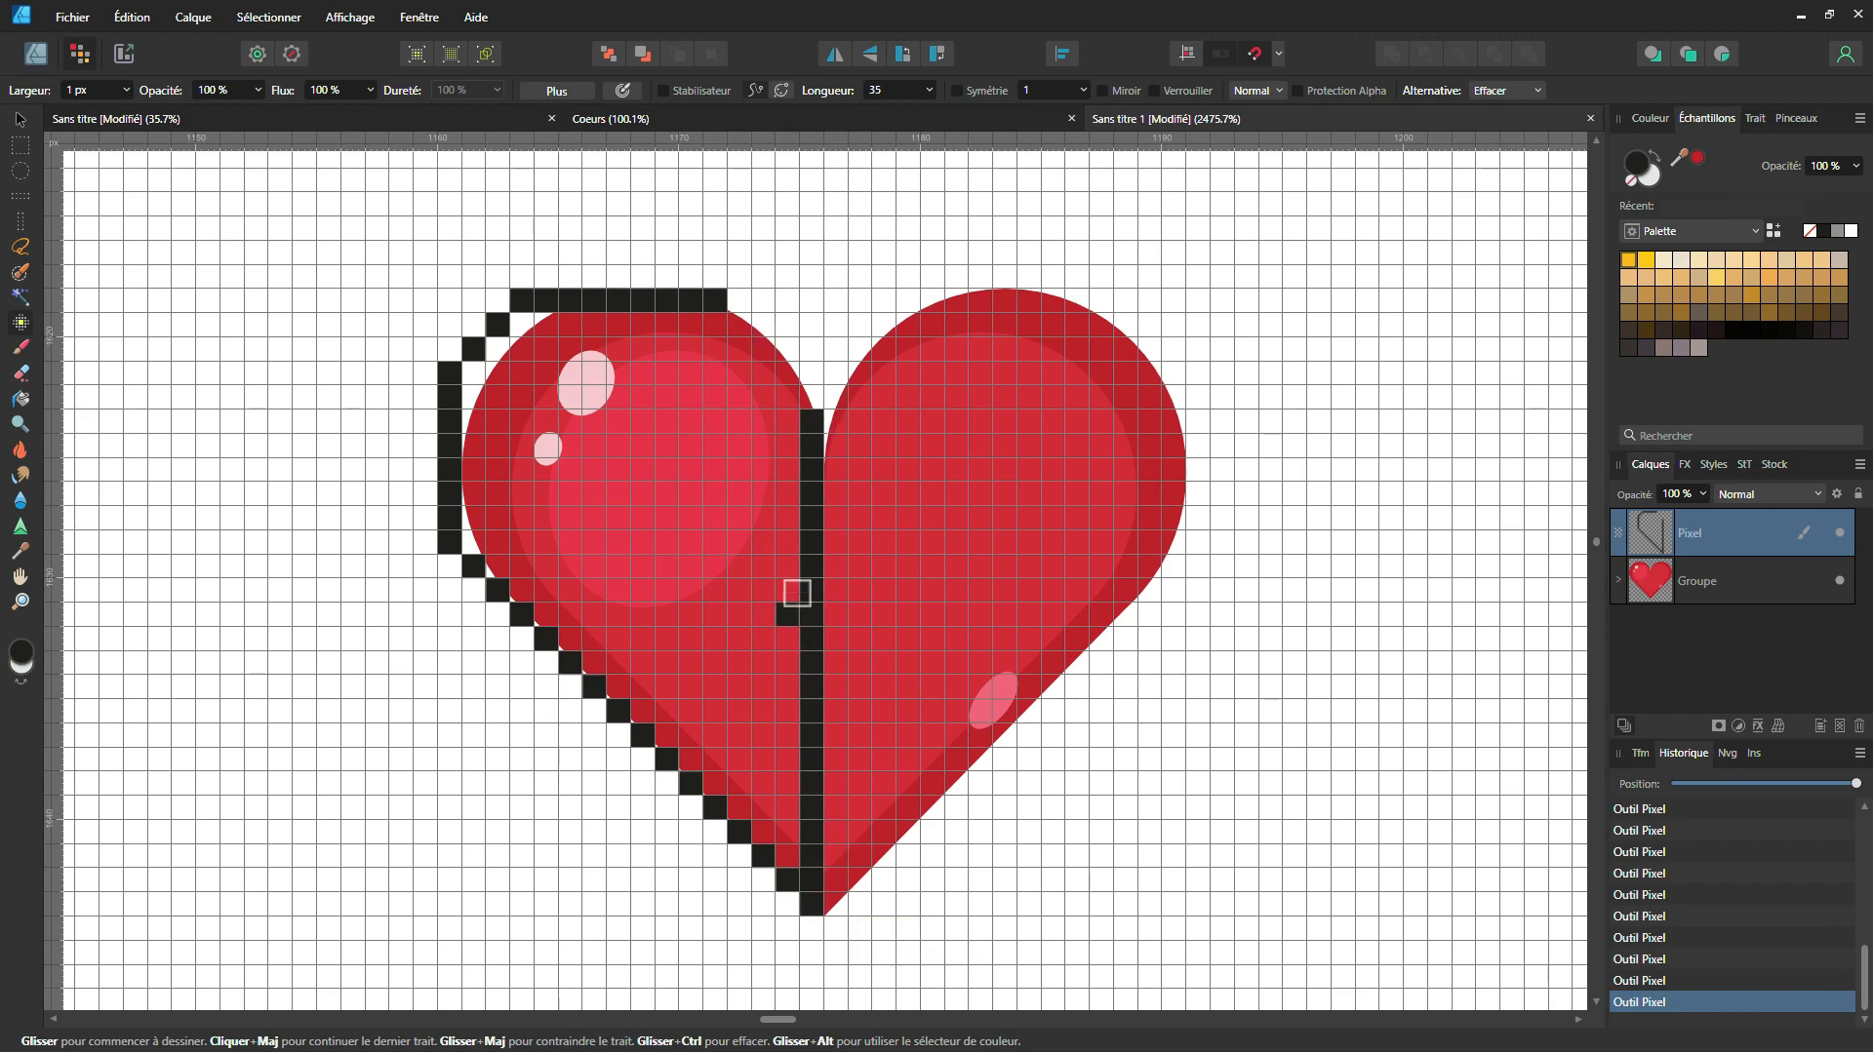
ctrl+click(809, 926)
Step: Close the left half's outline with three stepped black pixels between the centre line and the top row
scroll(808, 419, up, 2)
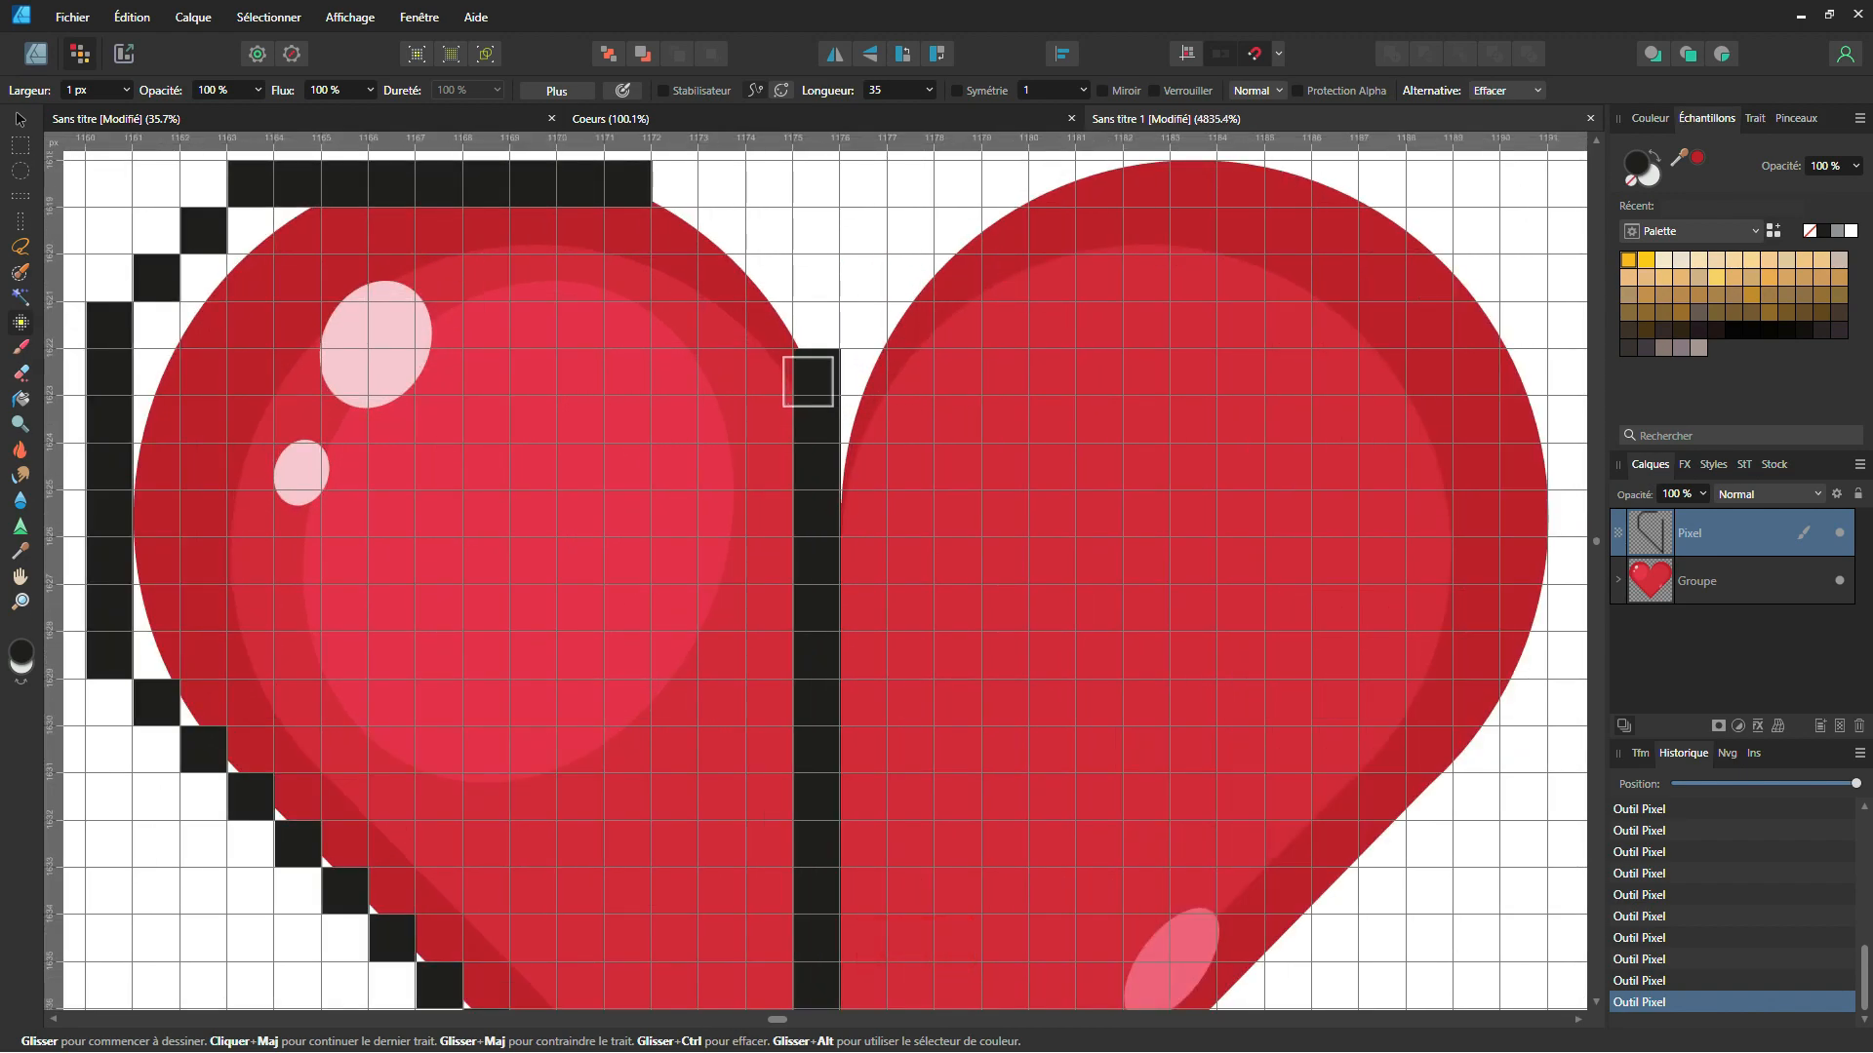
click(769, 325)
click(722, 278)
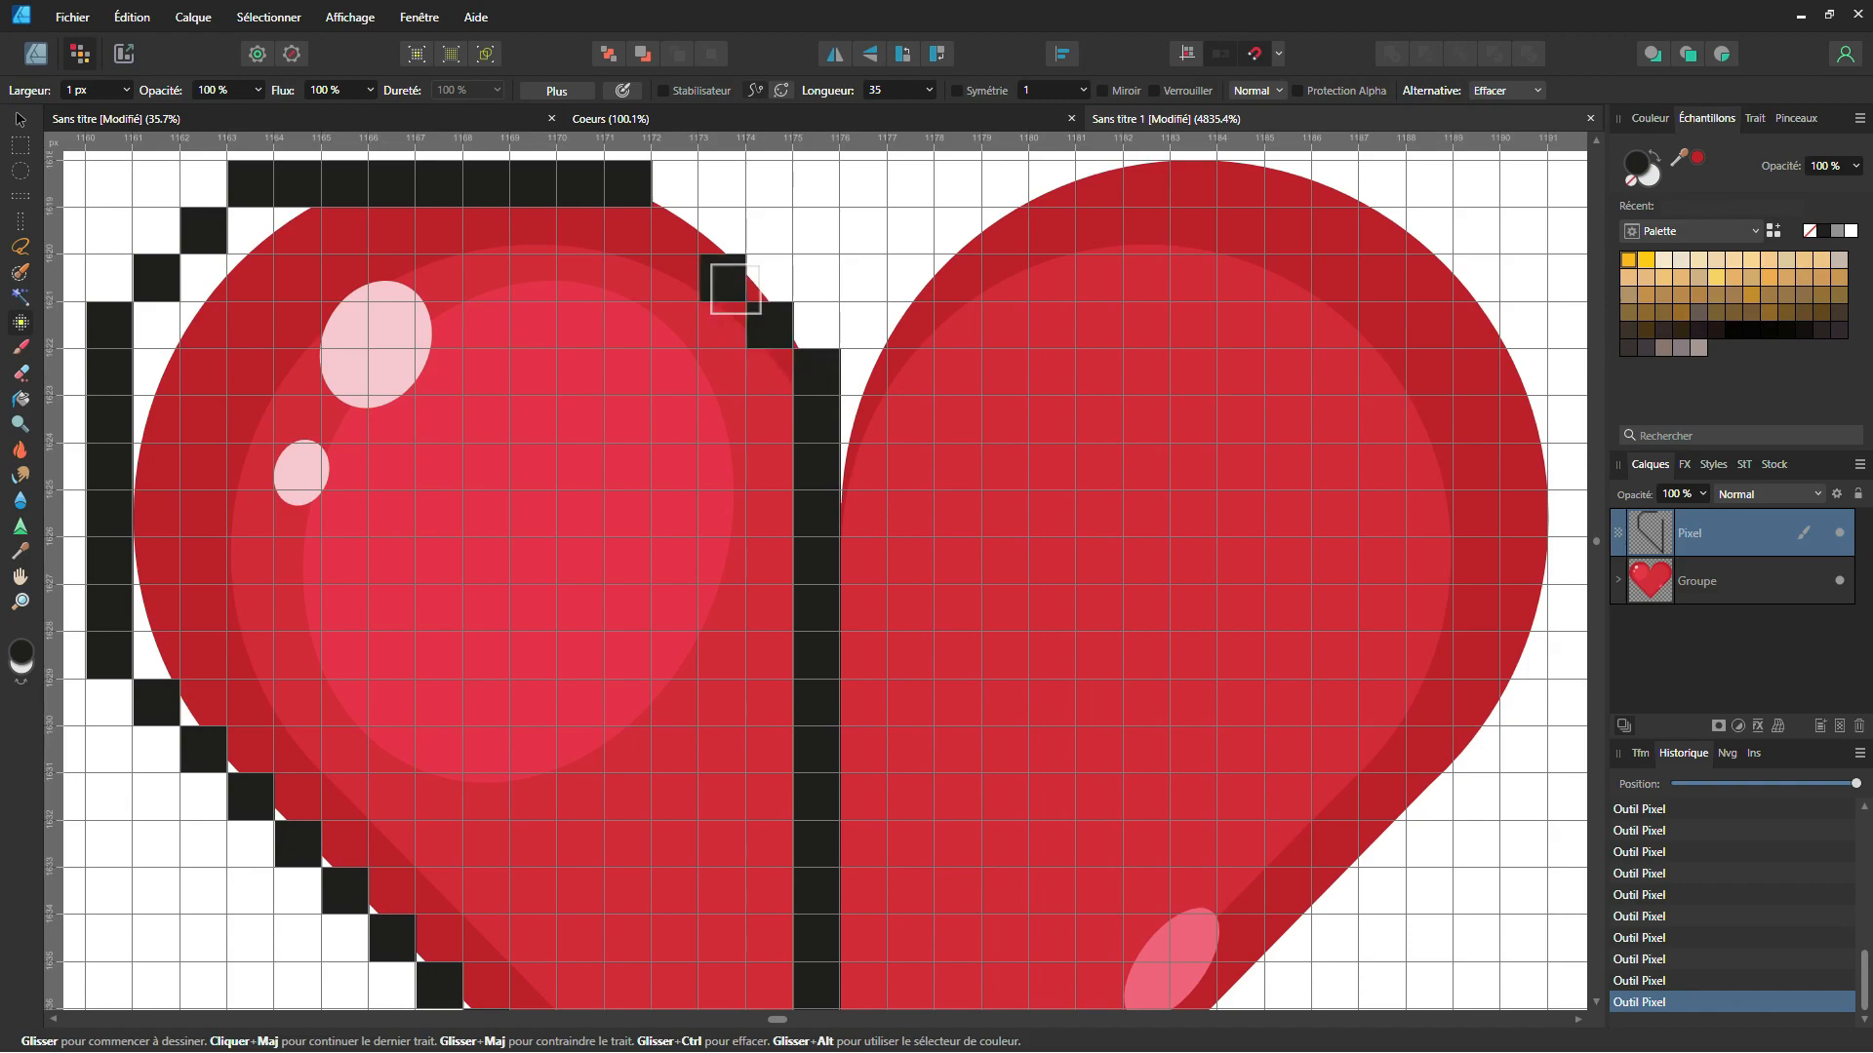
click(674, 237)
scroll(662, 699, down, 3)
mouse_move(655, 699)
mouse_down()
mouse_move(905, 560)
mouse_move(915, 579)
mouse_up()
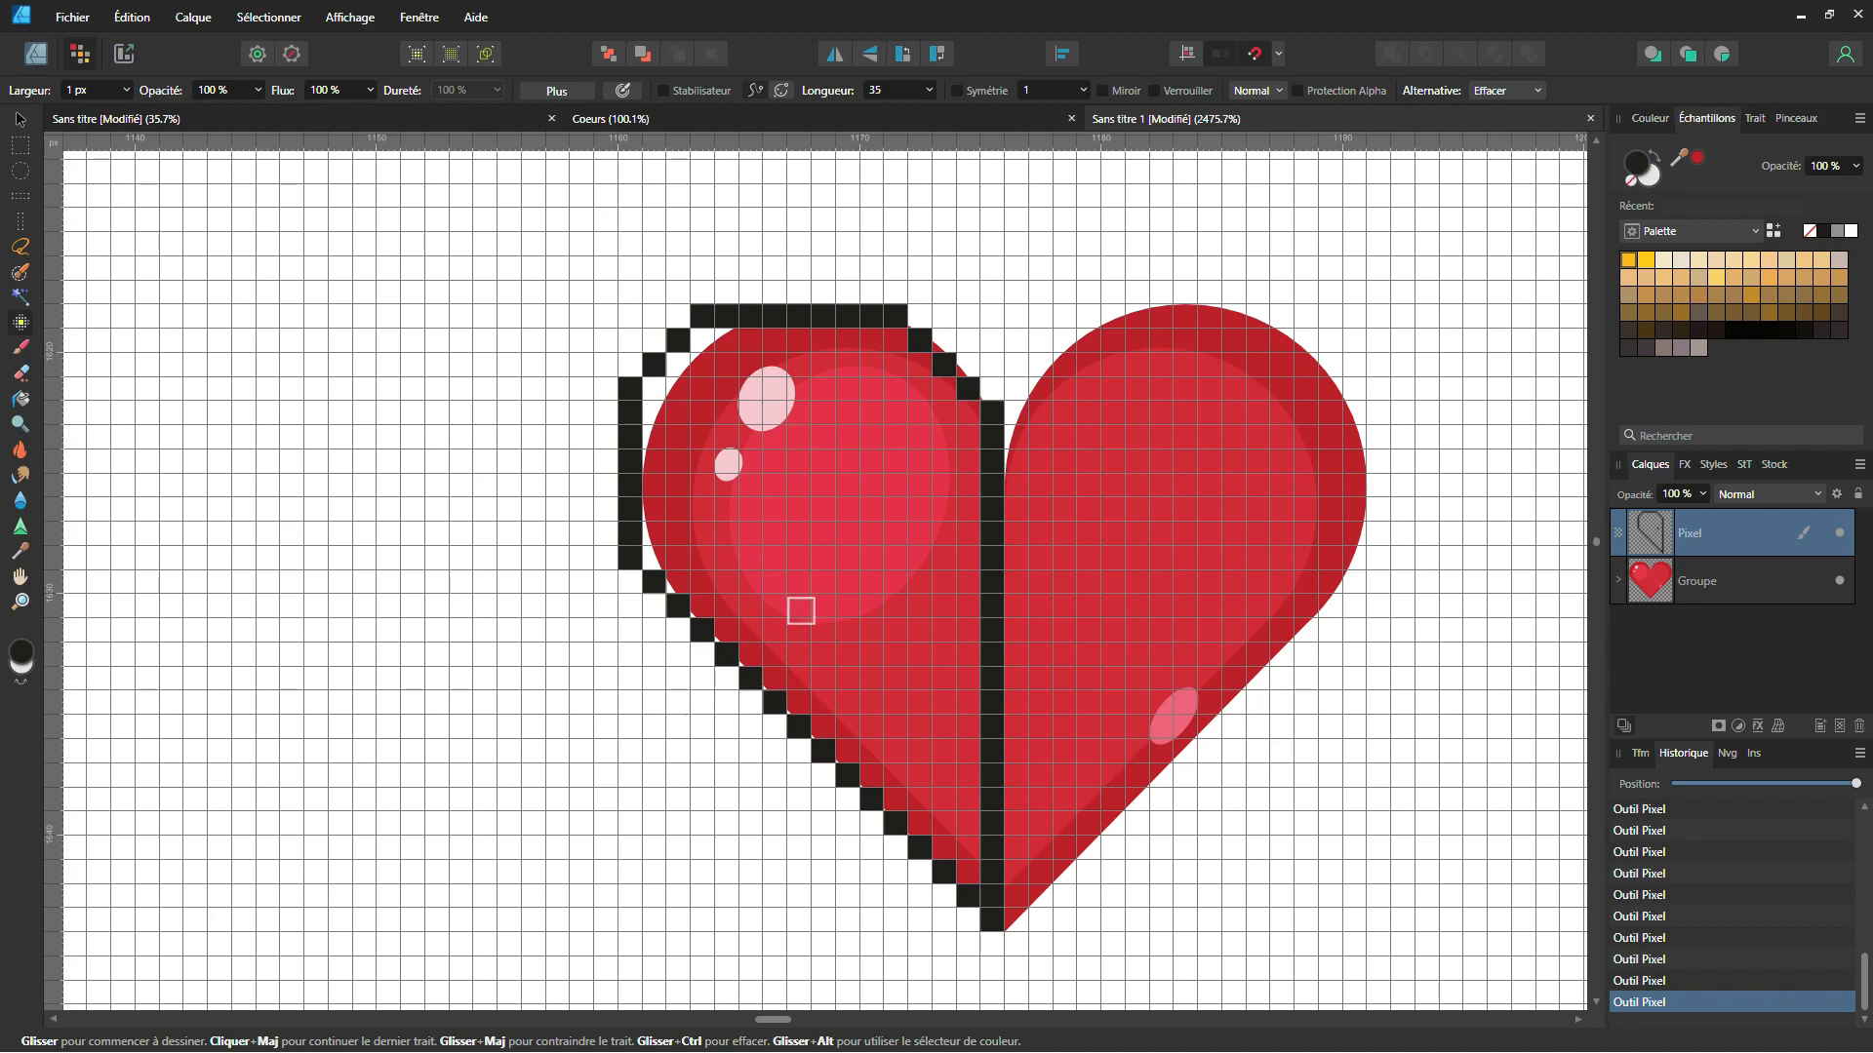
Step: Sample the bright red of the left lobe's large oval highlight and trace the oval's contour with pixels in that colour
ctrl+scroll(849, 634, down, 1)
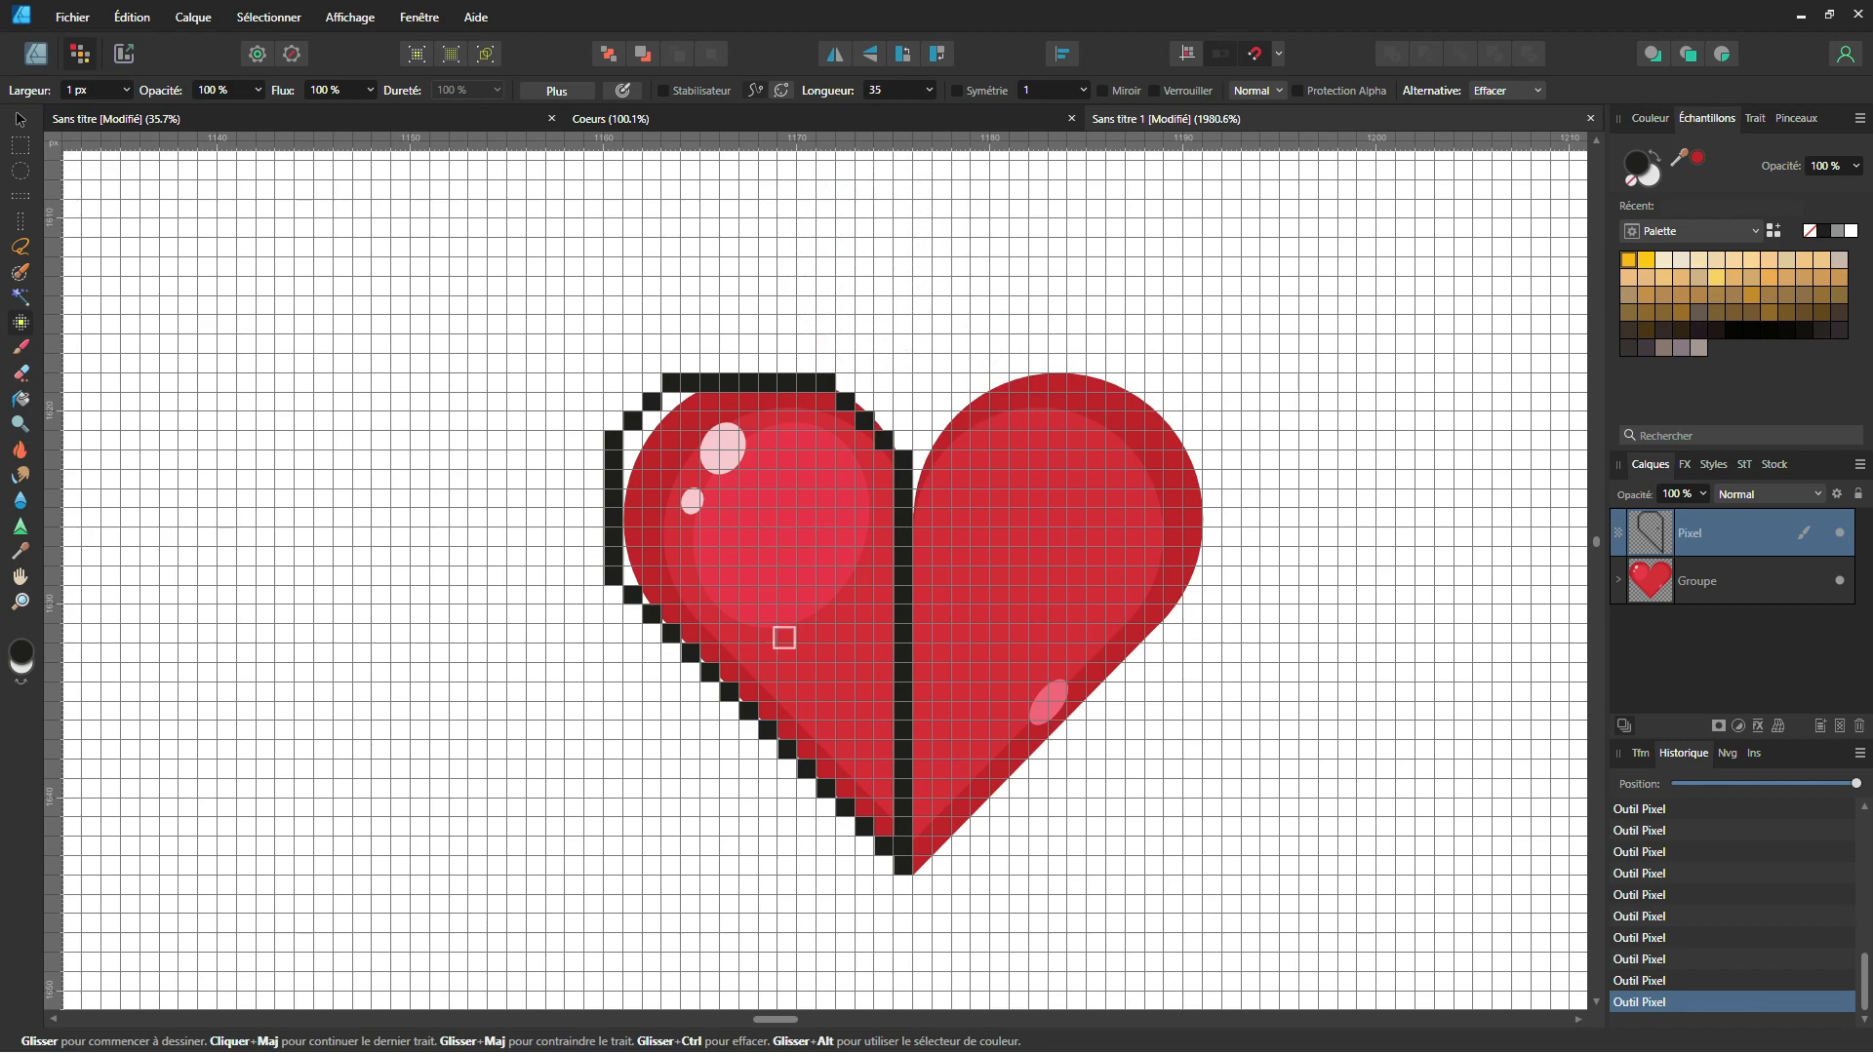
ctrl+scroll(722, 454, up, 2)
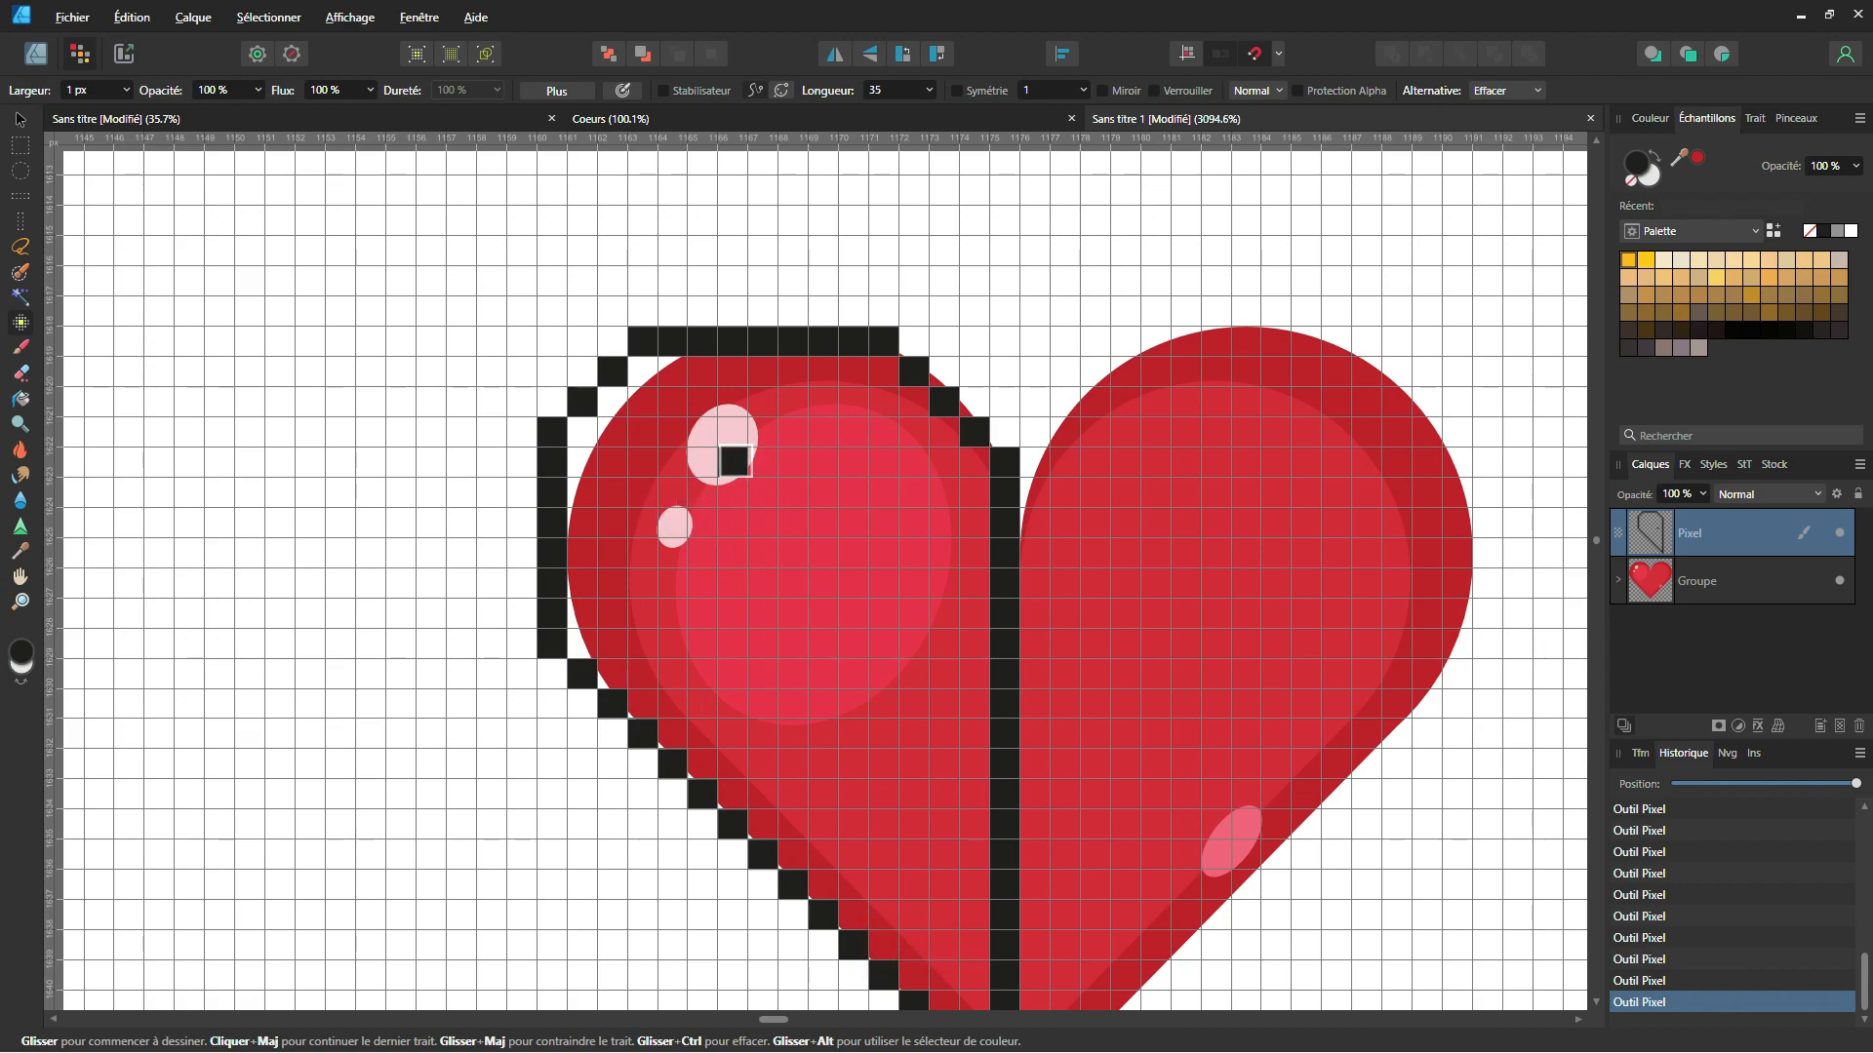
key(alt)
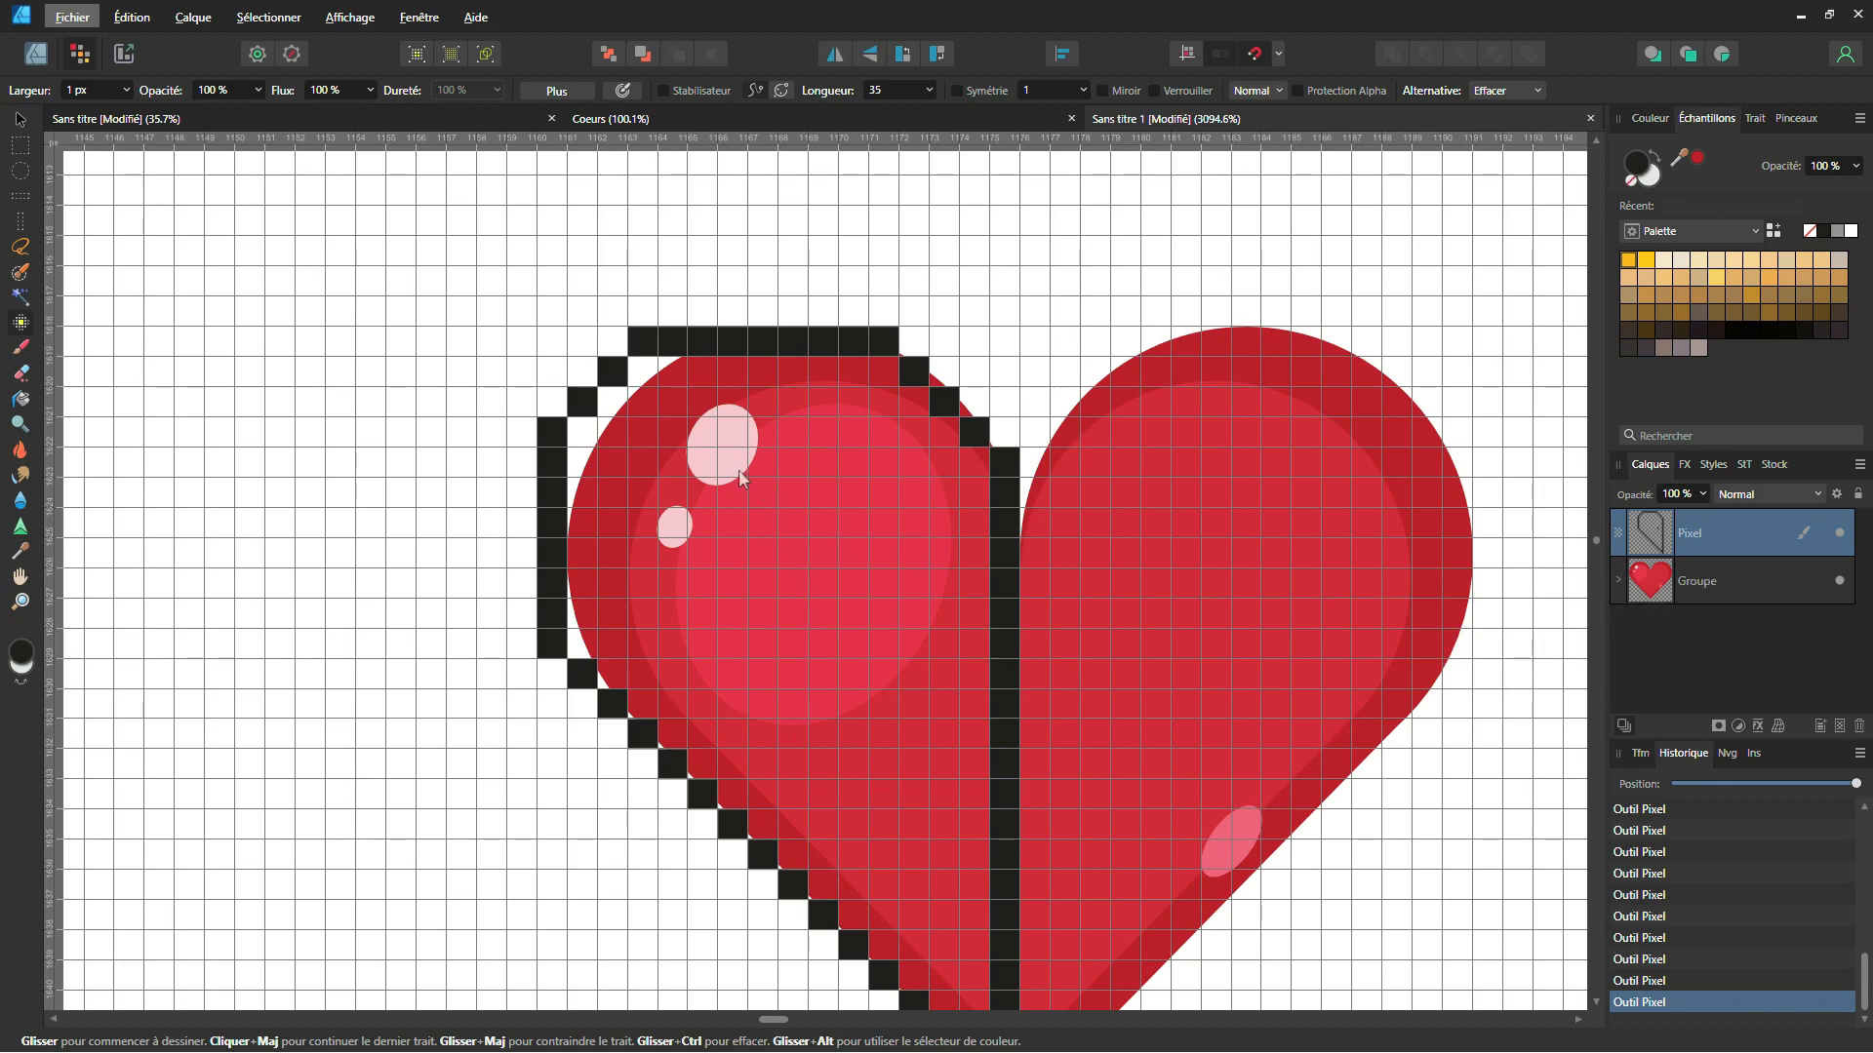
key(alt)
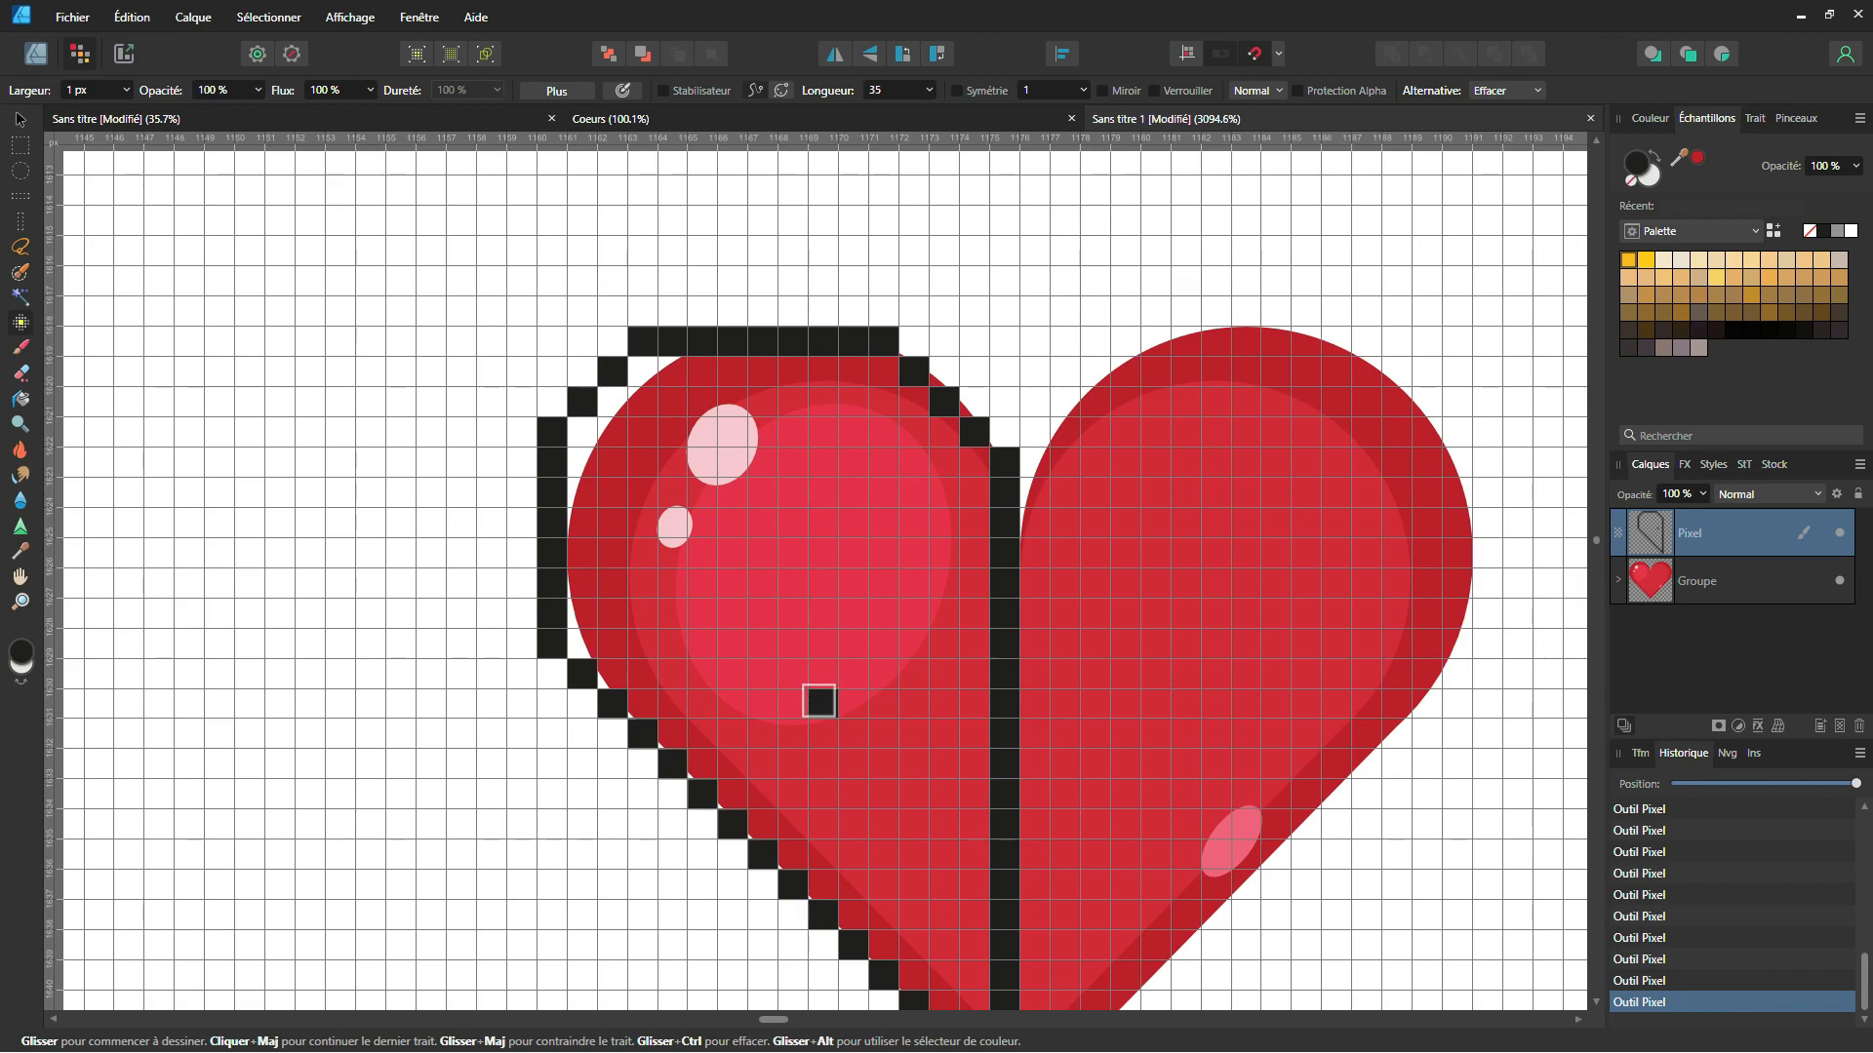
alt+click(818, 701)
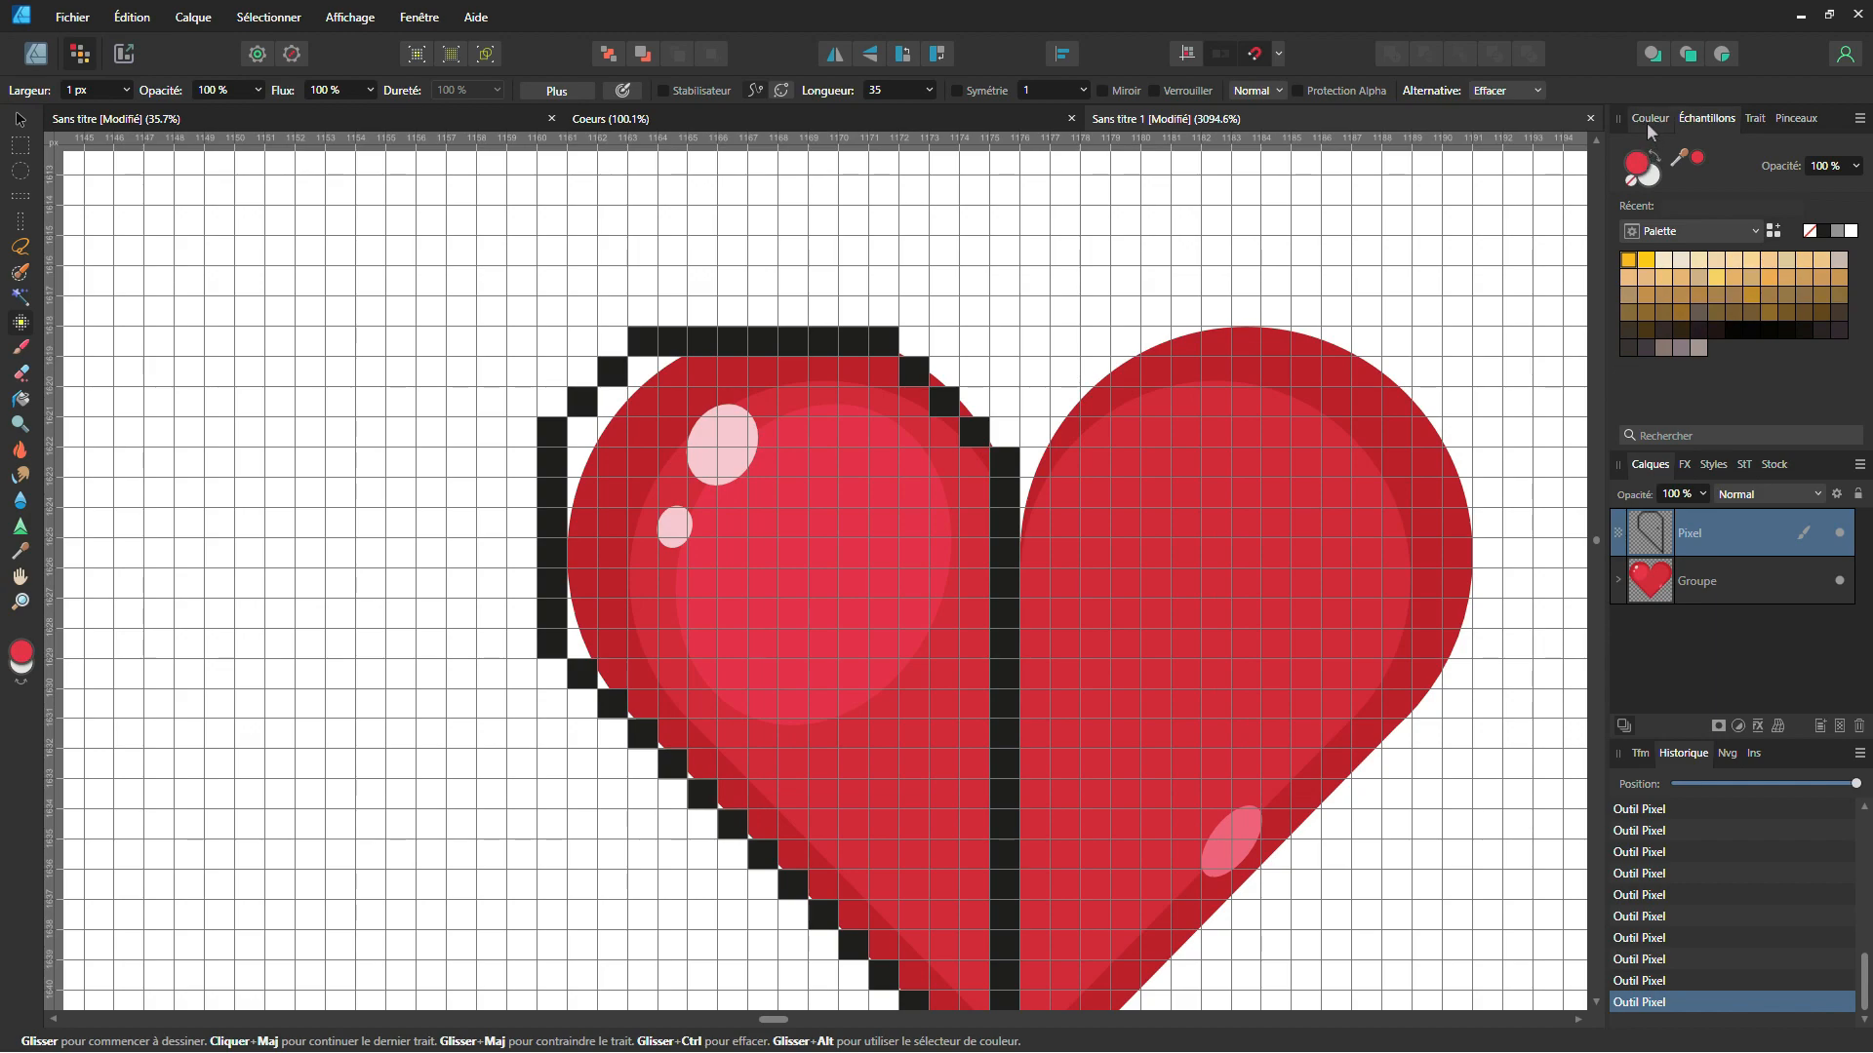
click(1646, 119)
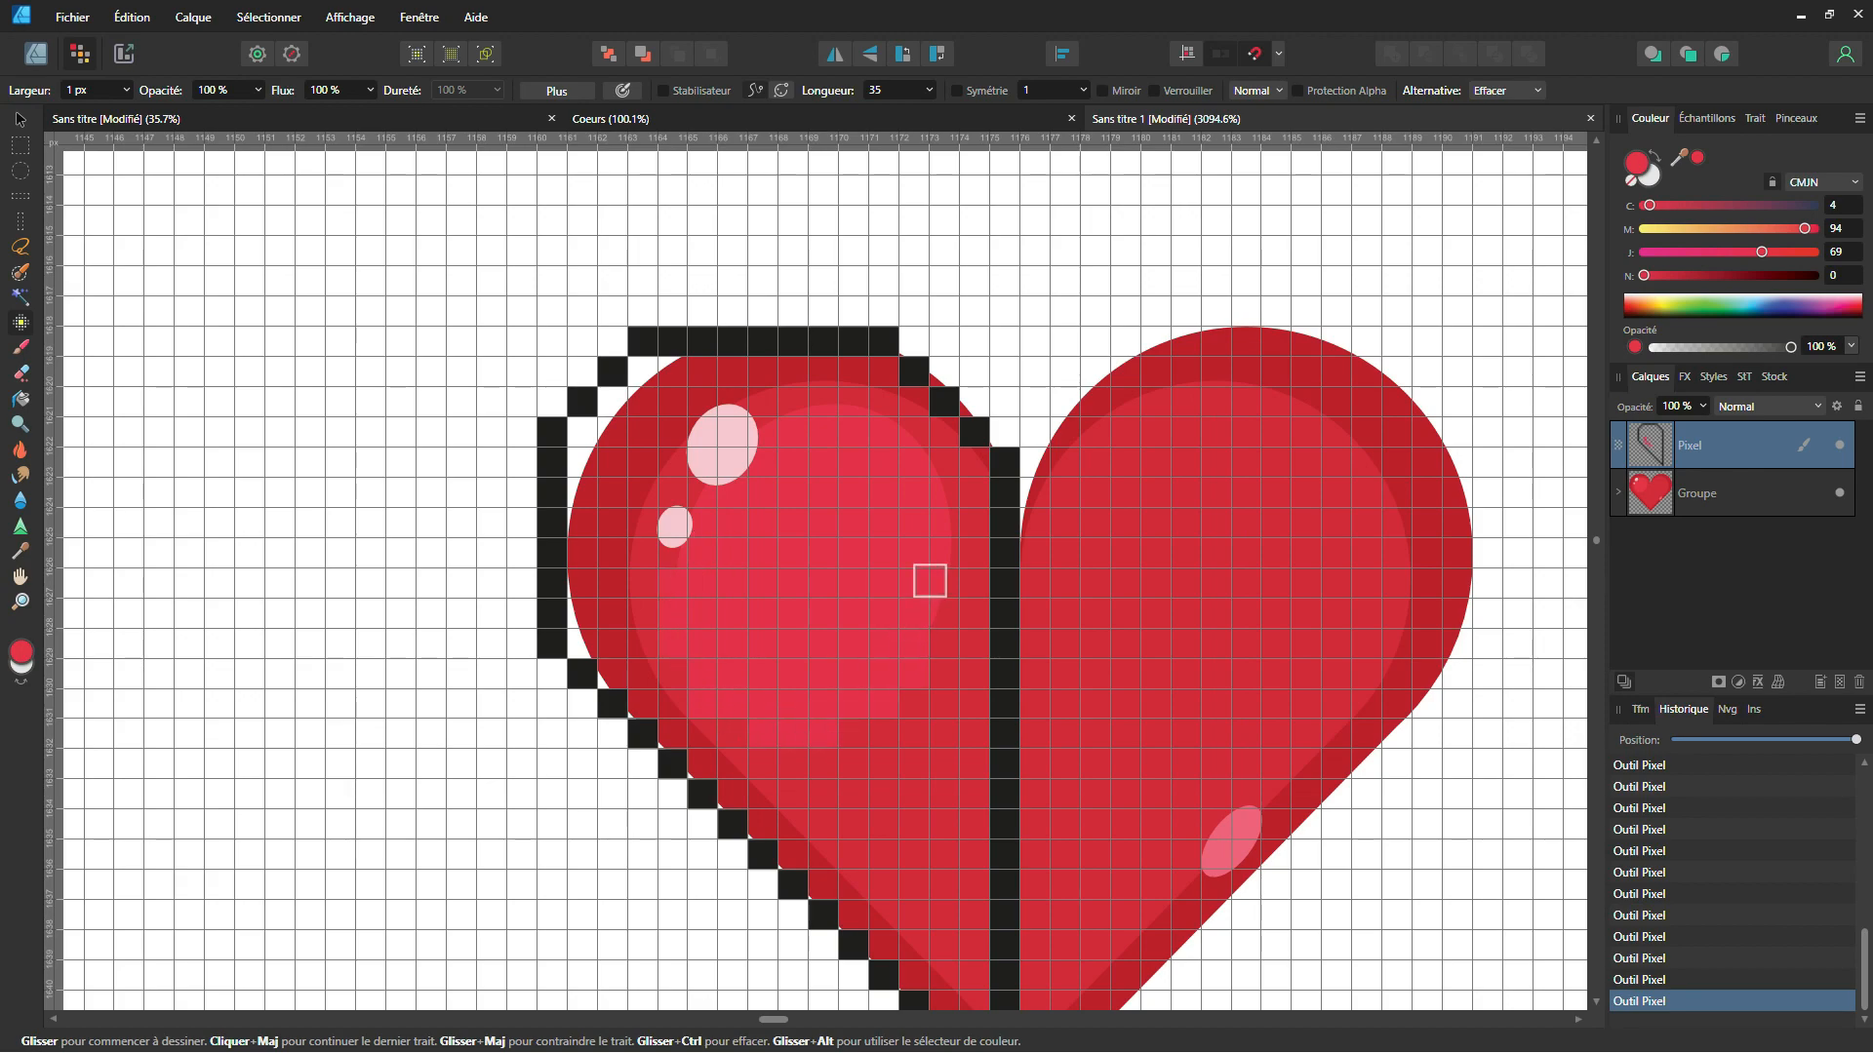
mouse_move(838, 413)
mouse_down()
mouse_move(732, 460)
mouse_move(677, 576)
mouse_move(742, 549)
mouse_move(758, 465)
mouse_up()
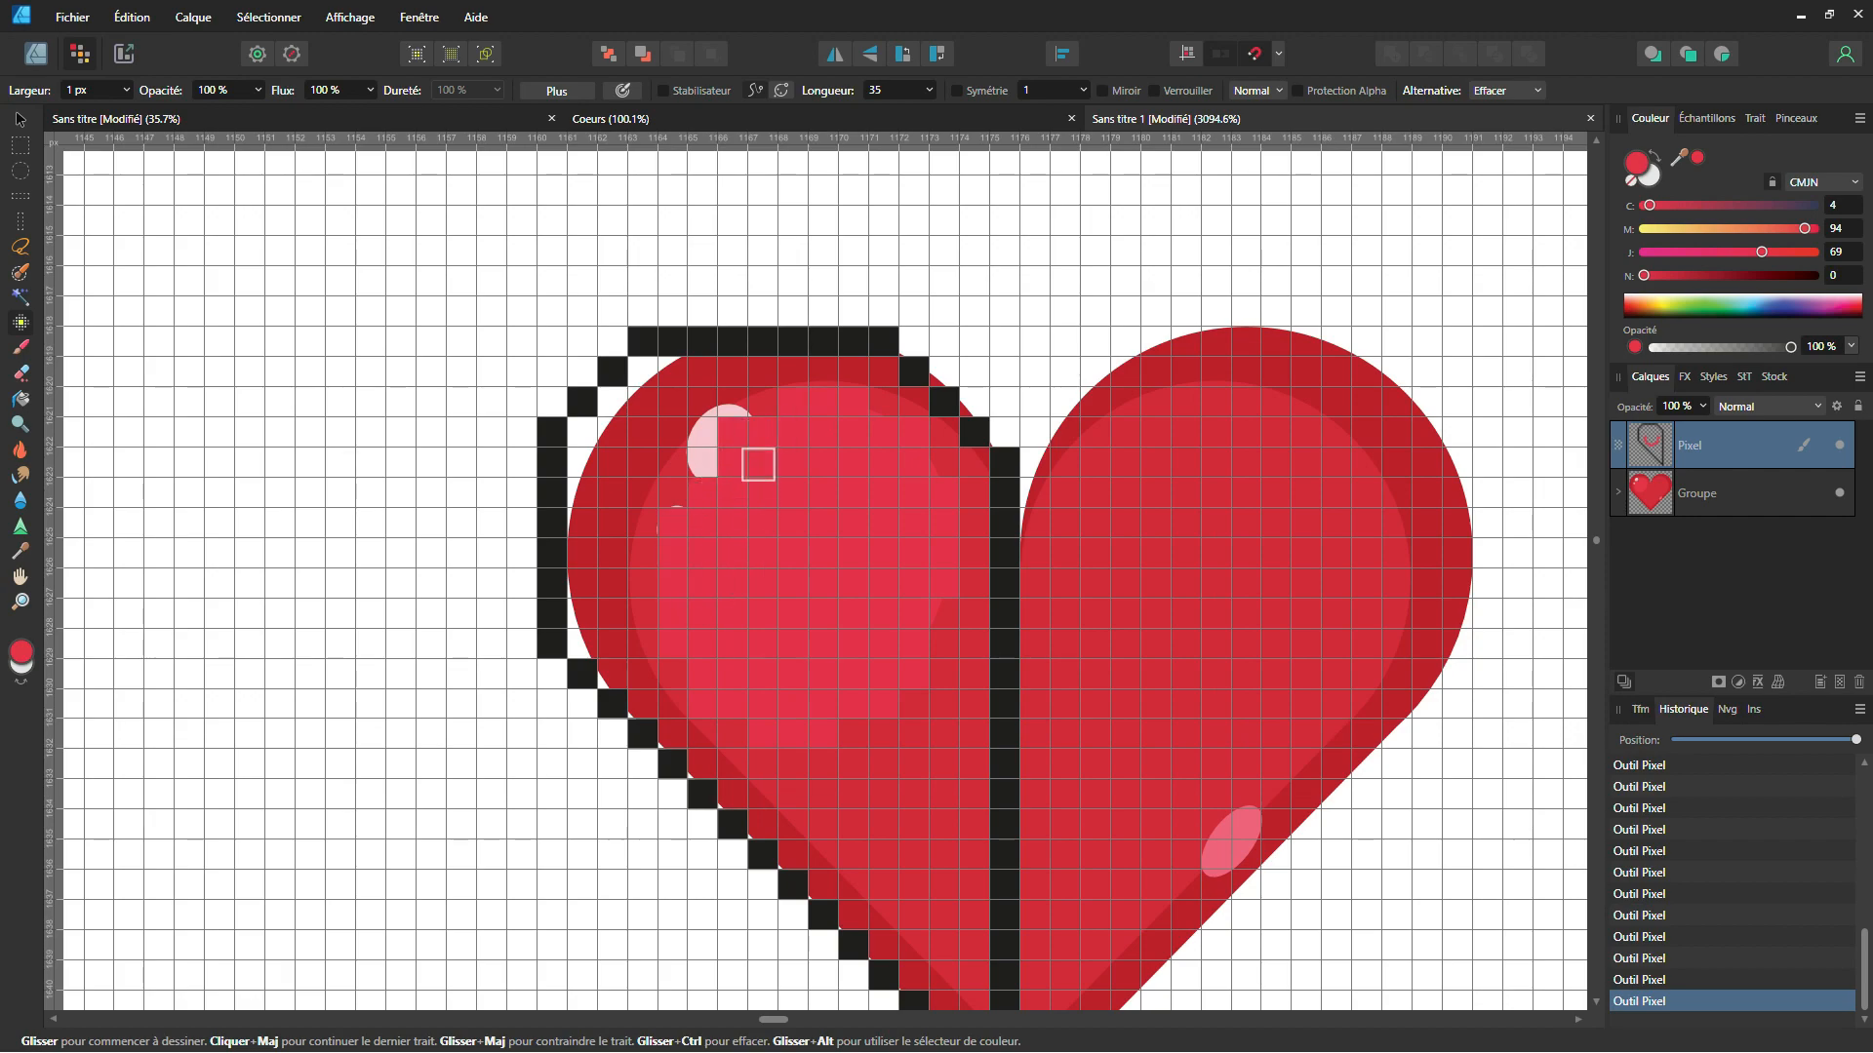
Step: Hide the reference heart group and flood-fill the traced oval's interior and its two small gaps with the bright red
click(1842, 494)
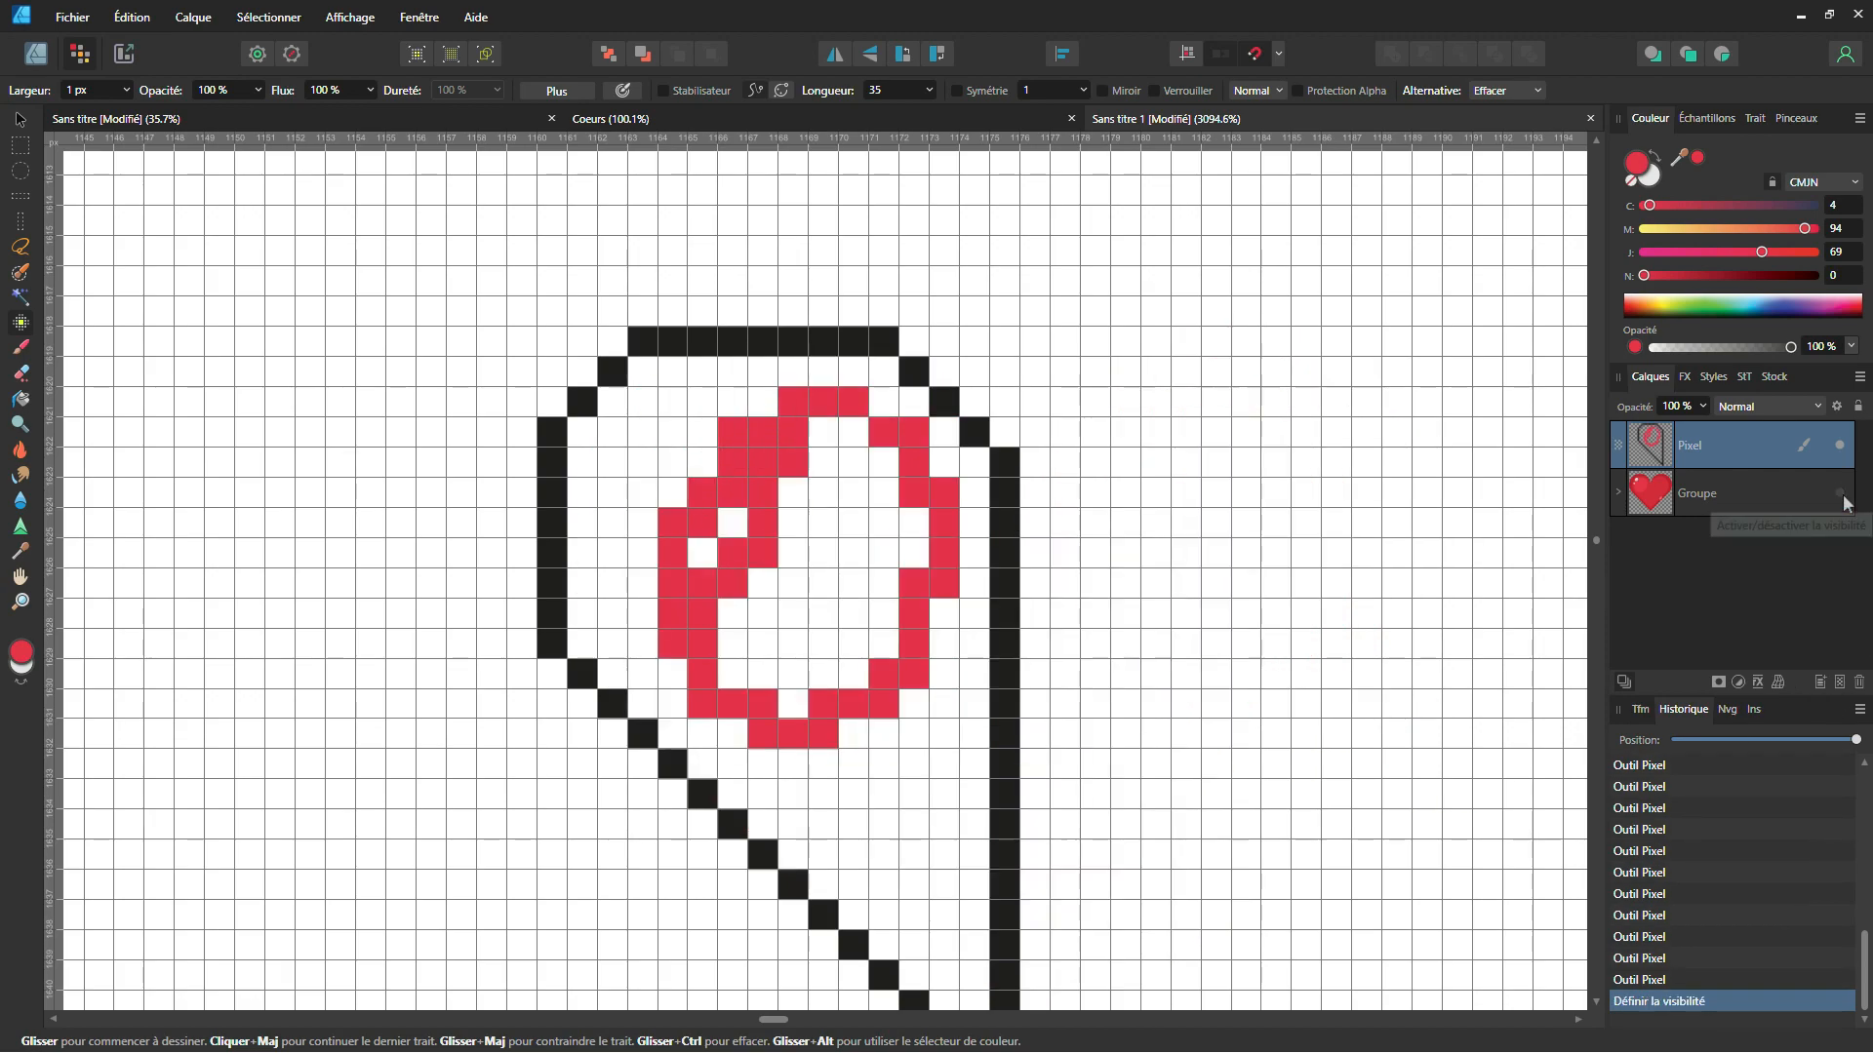
key(ctrl+z)
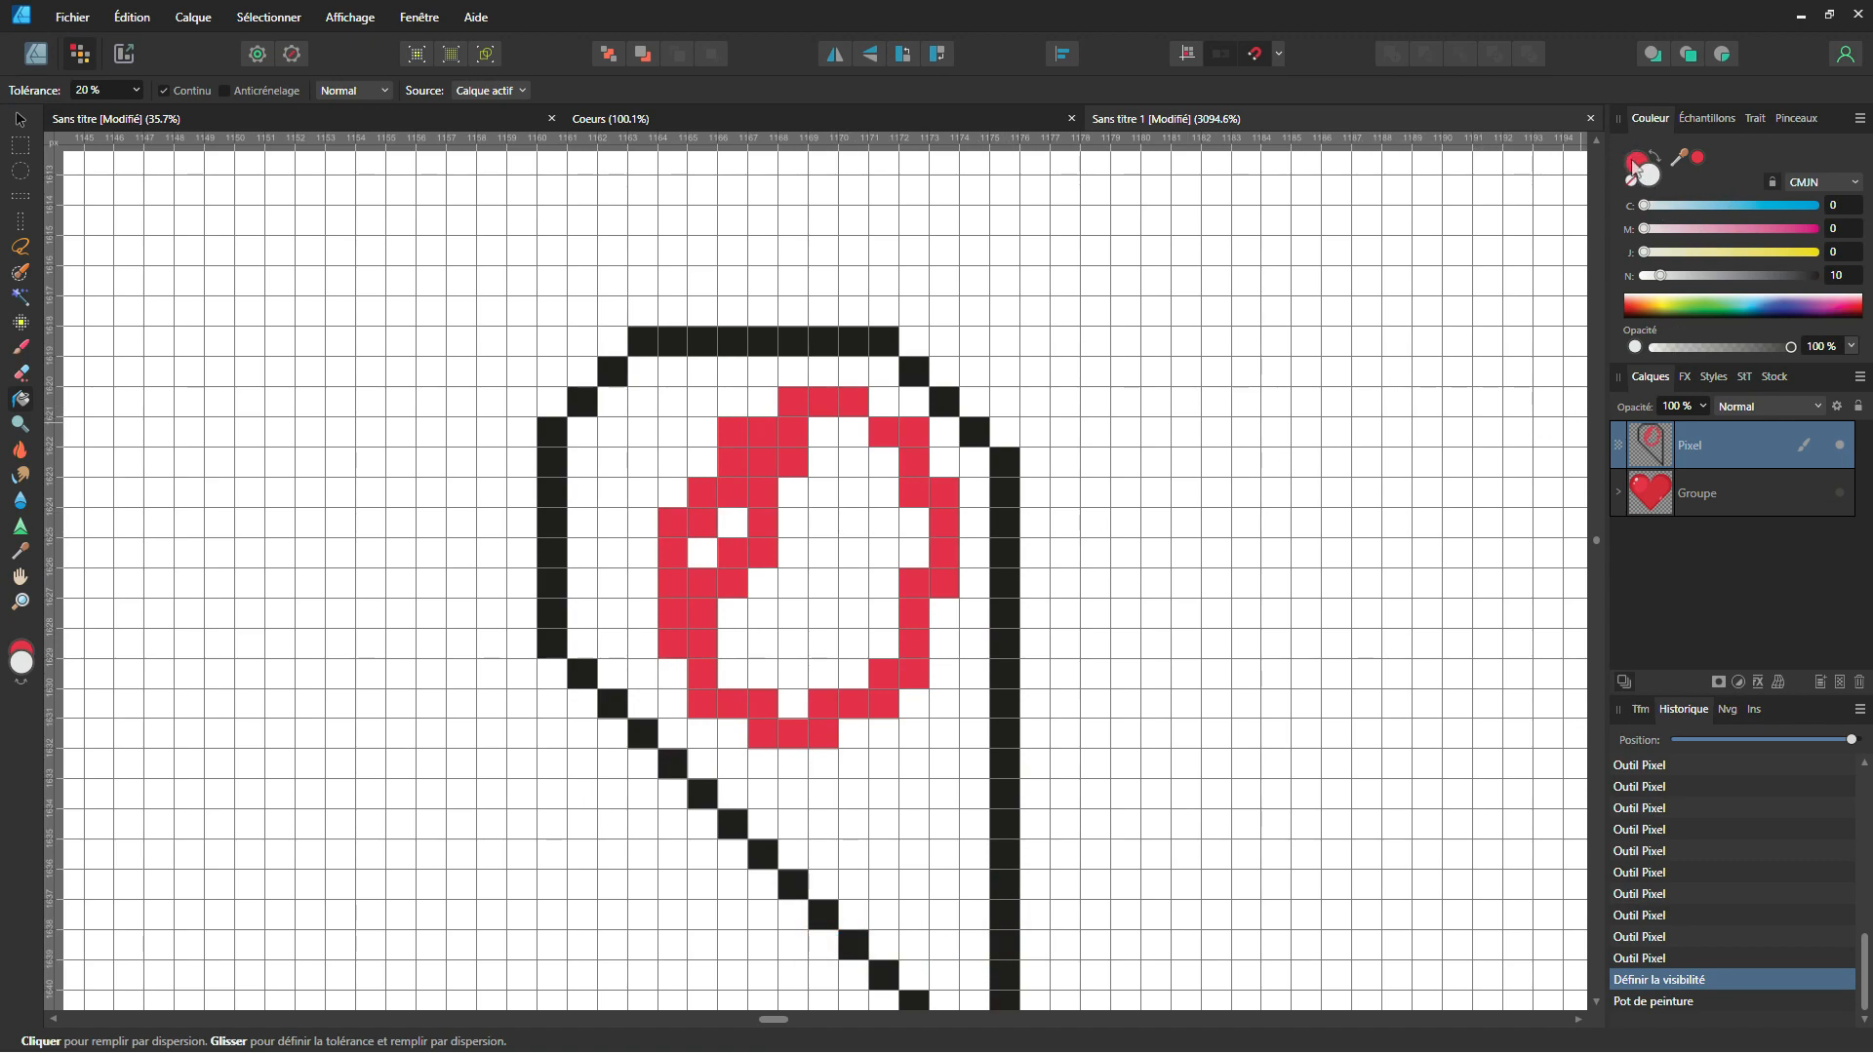
click(1636, 165)
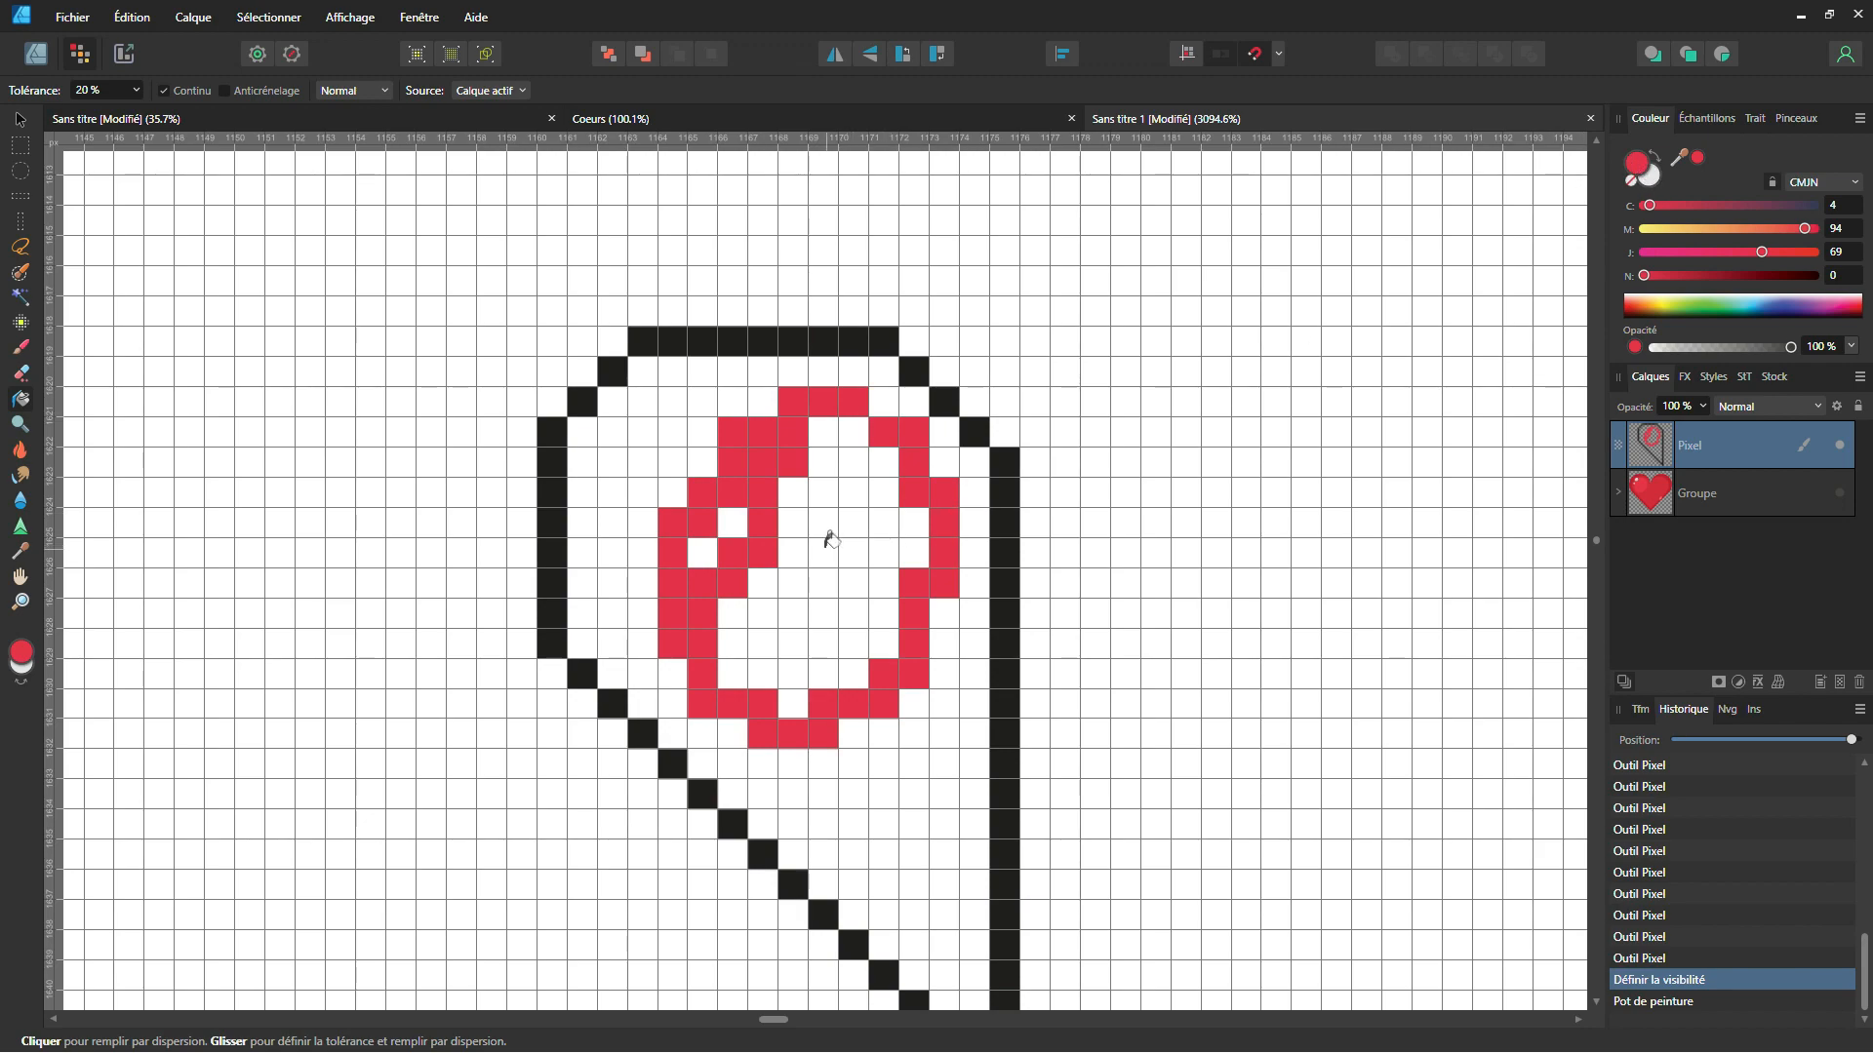
click(827, 540)
click(733, 524)
click(706, 549)
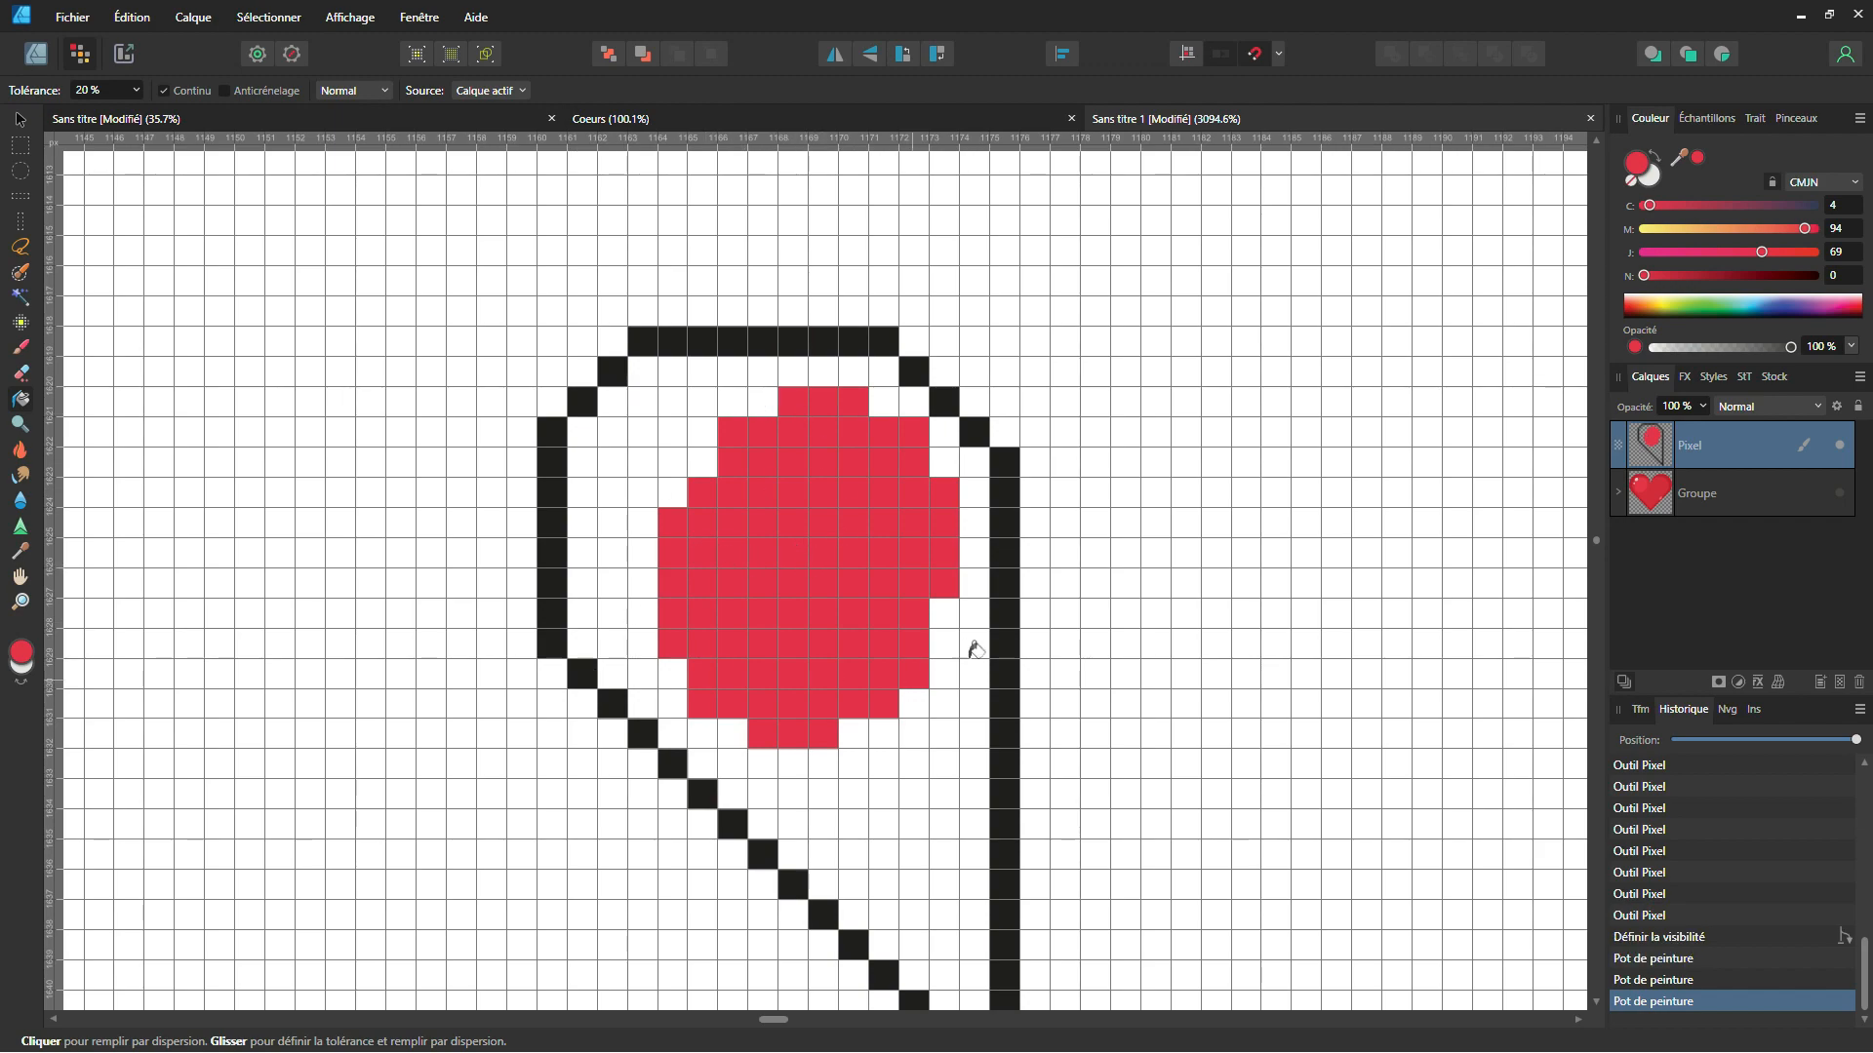
Step: Show the reference heart again, sample its pale pink highlight and paint a rounded highlight about 4 px wide over the oval's upper-left edge
click(1841, 495)
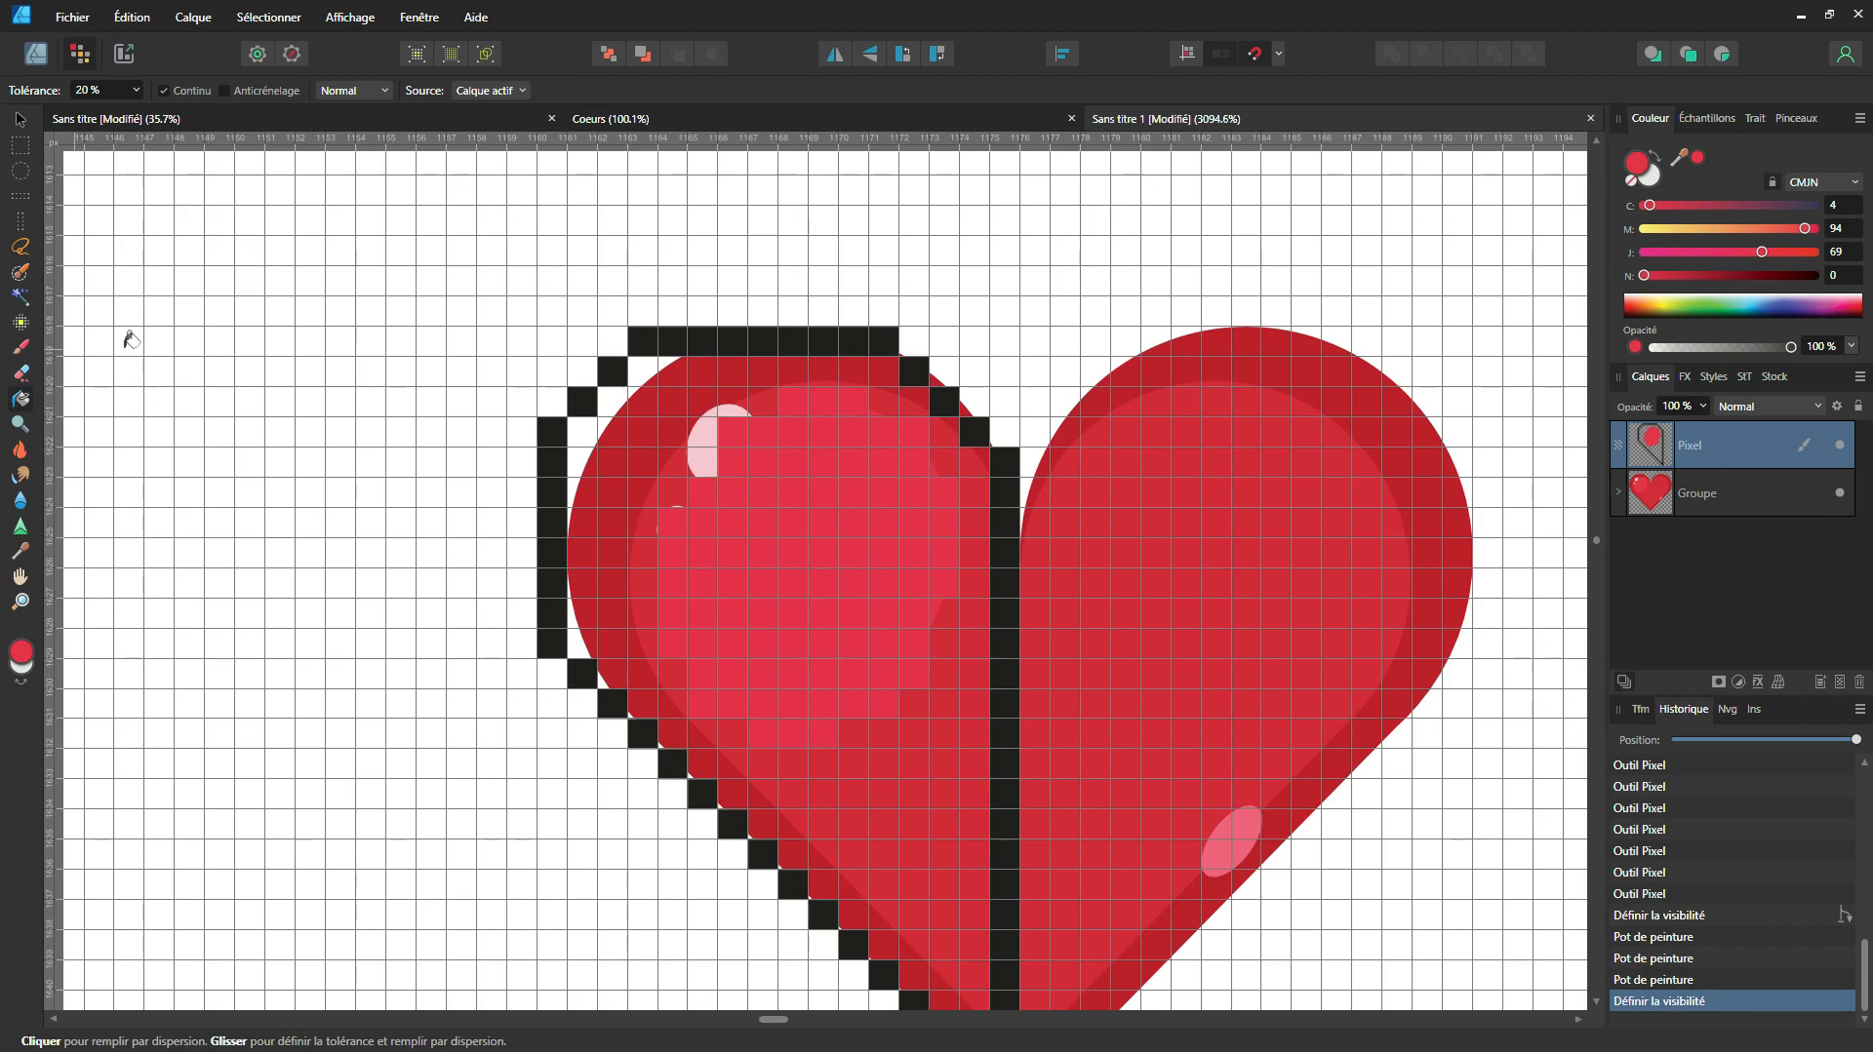
click(20, 327)
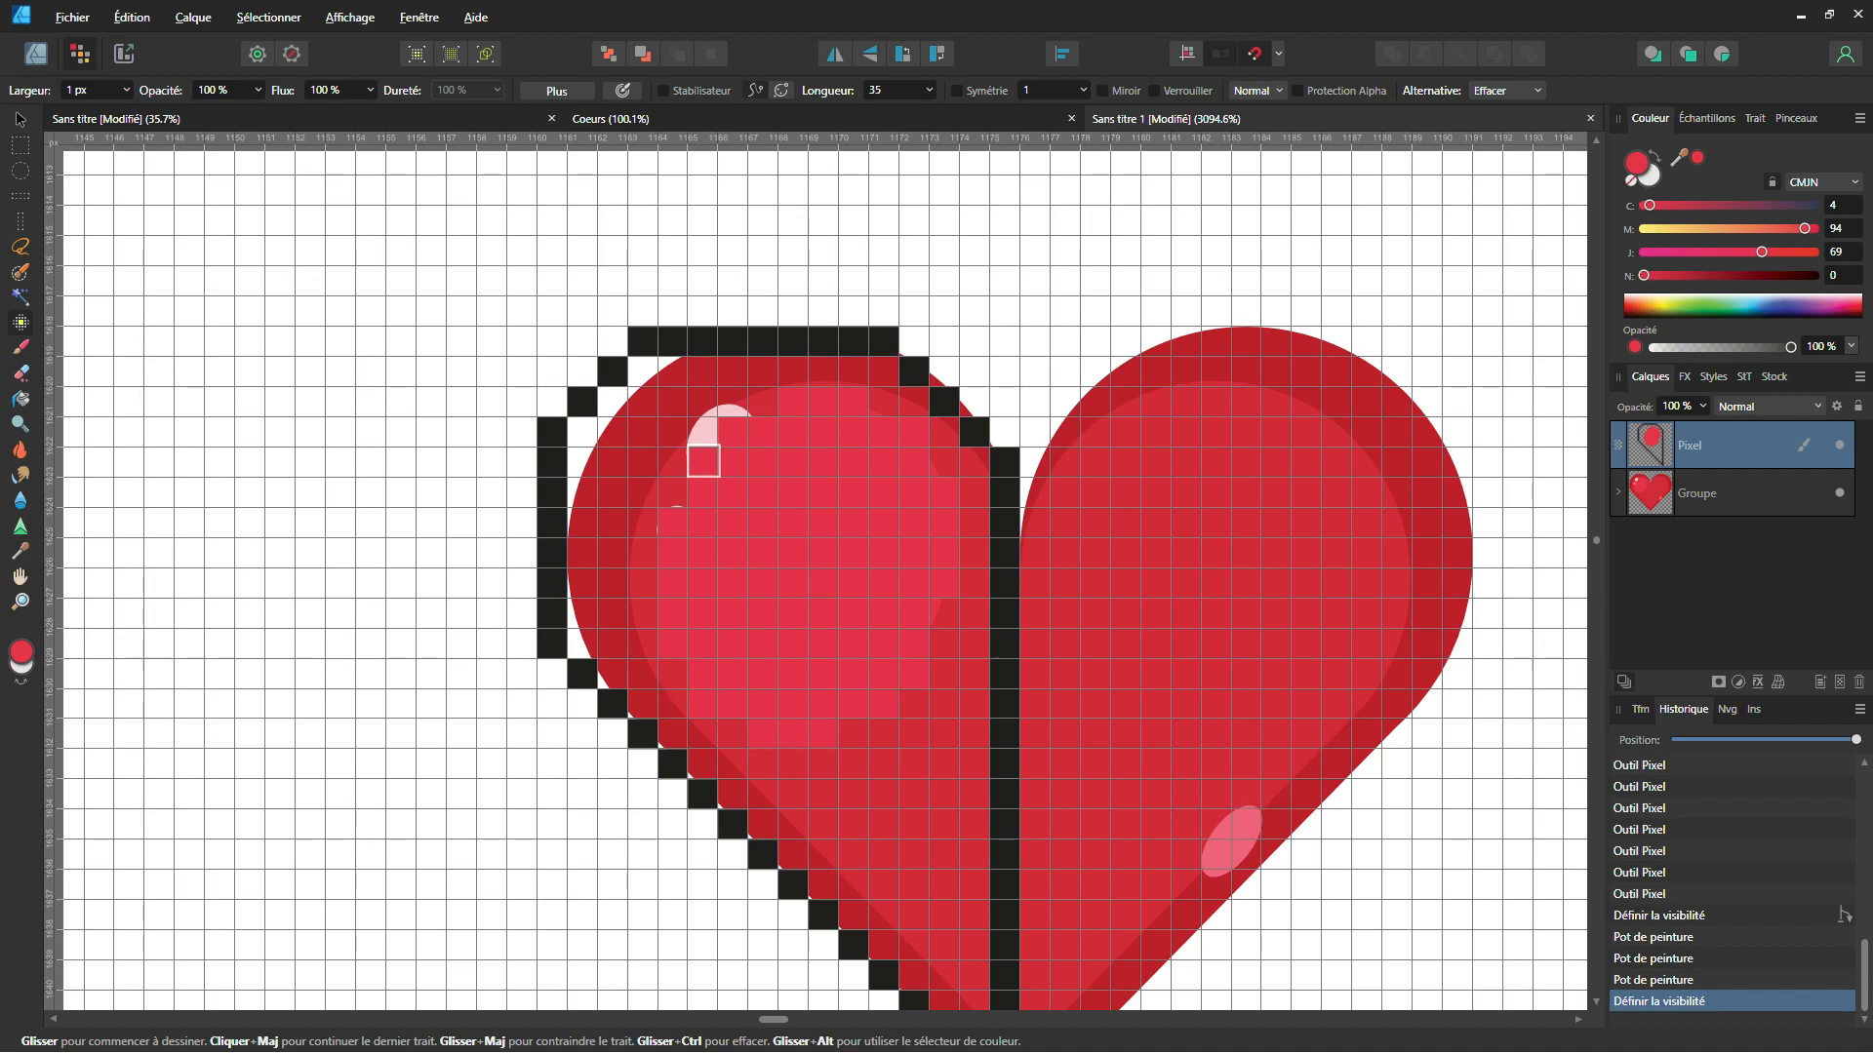
alt+click(702, 463)
click(733, 463)
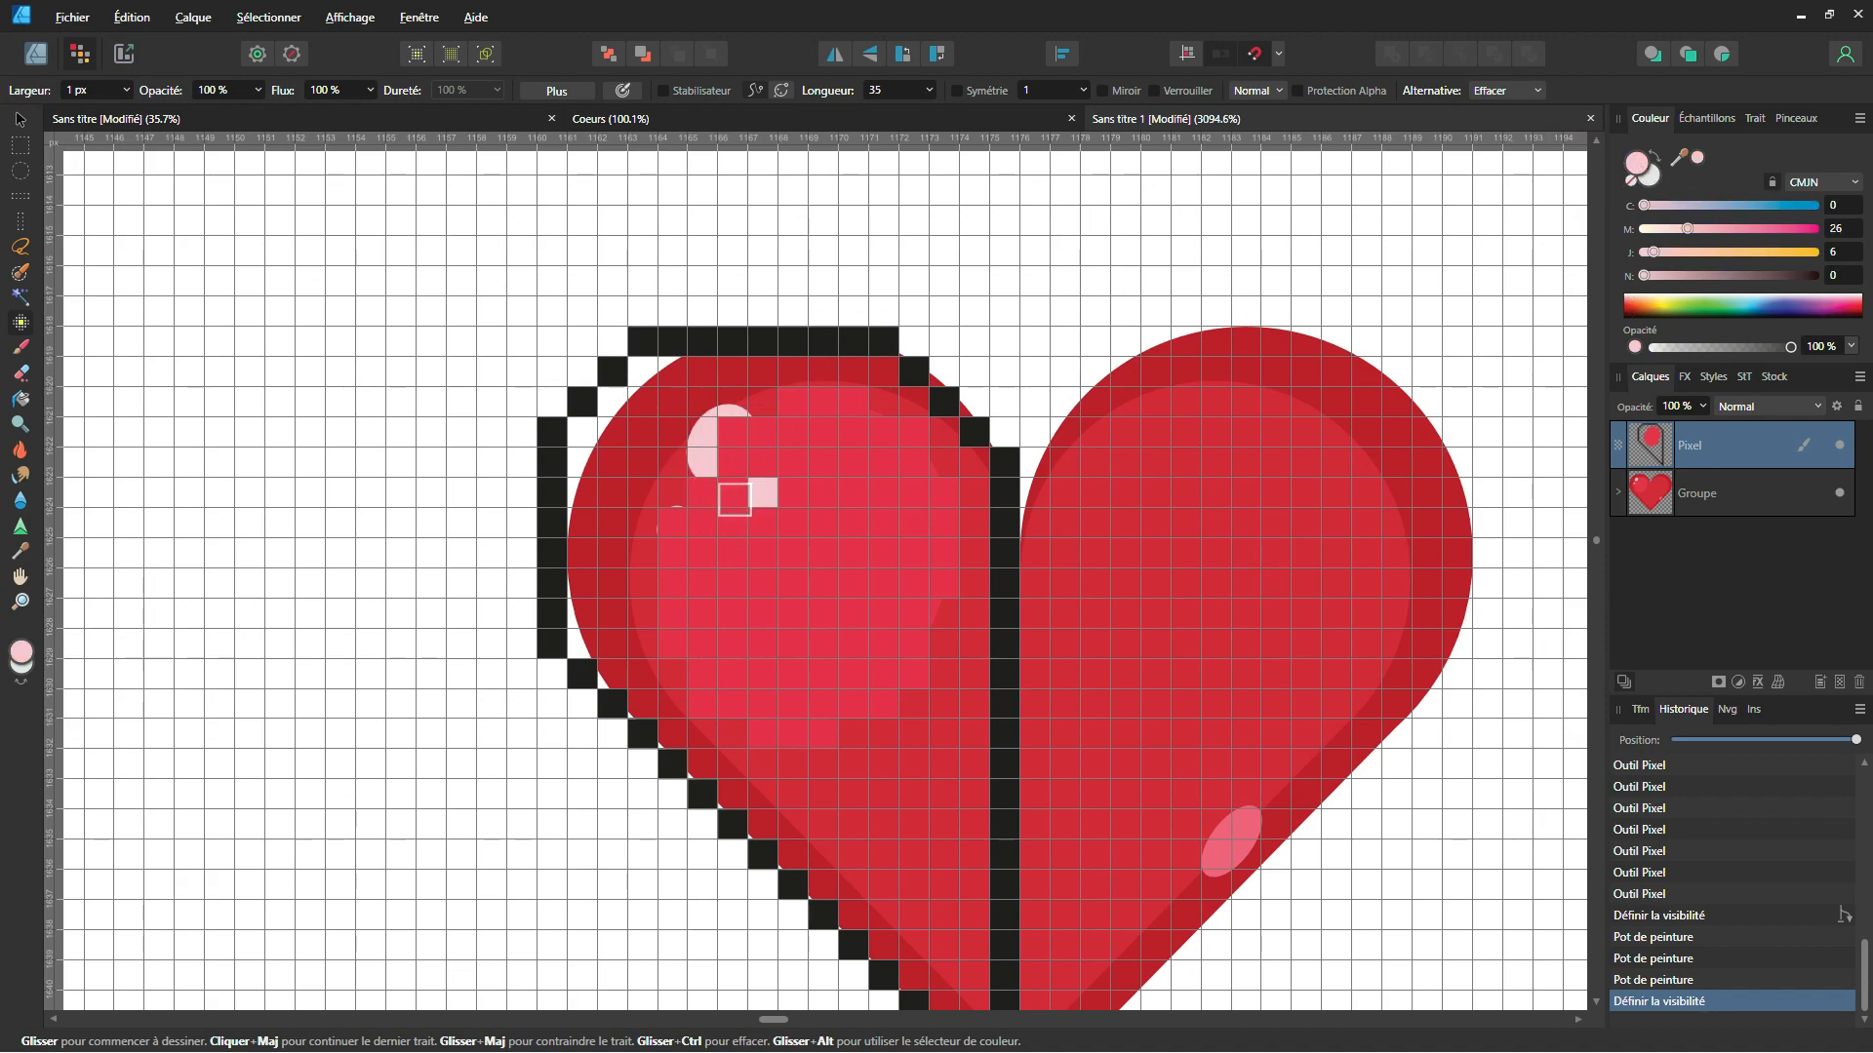
click(1834, 447)
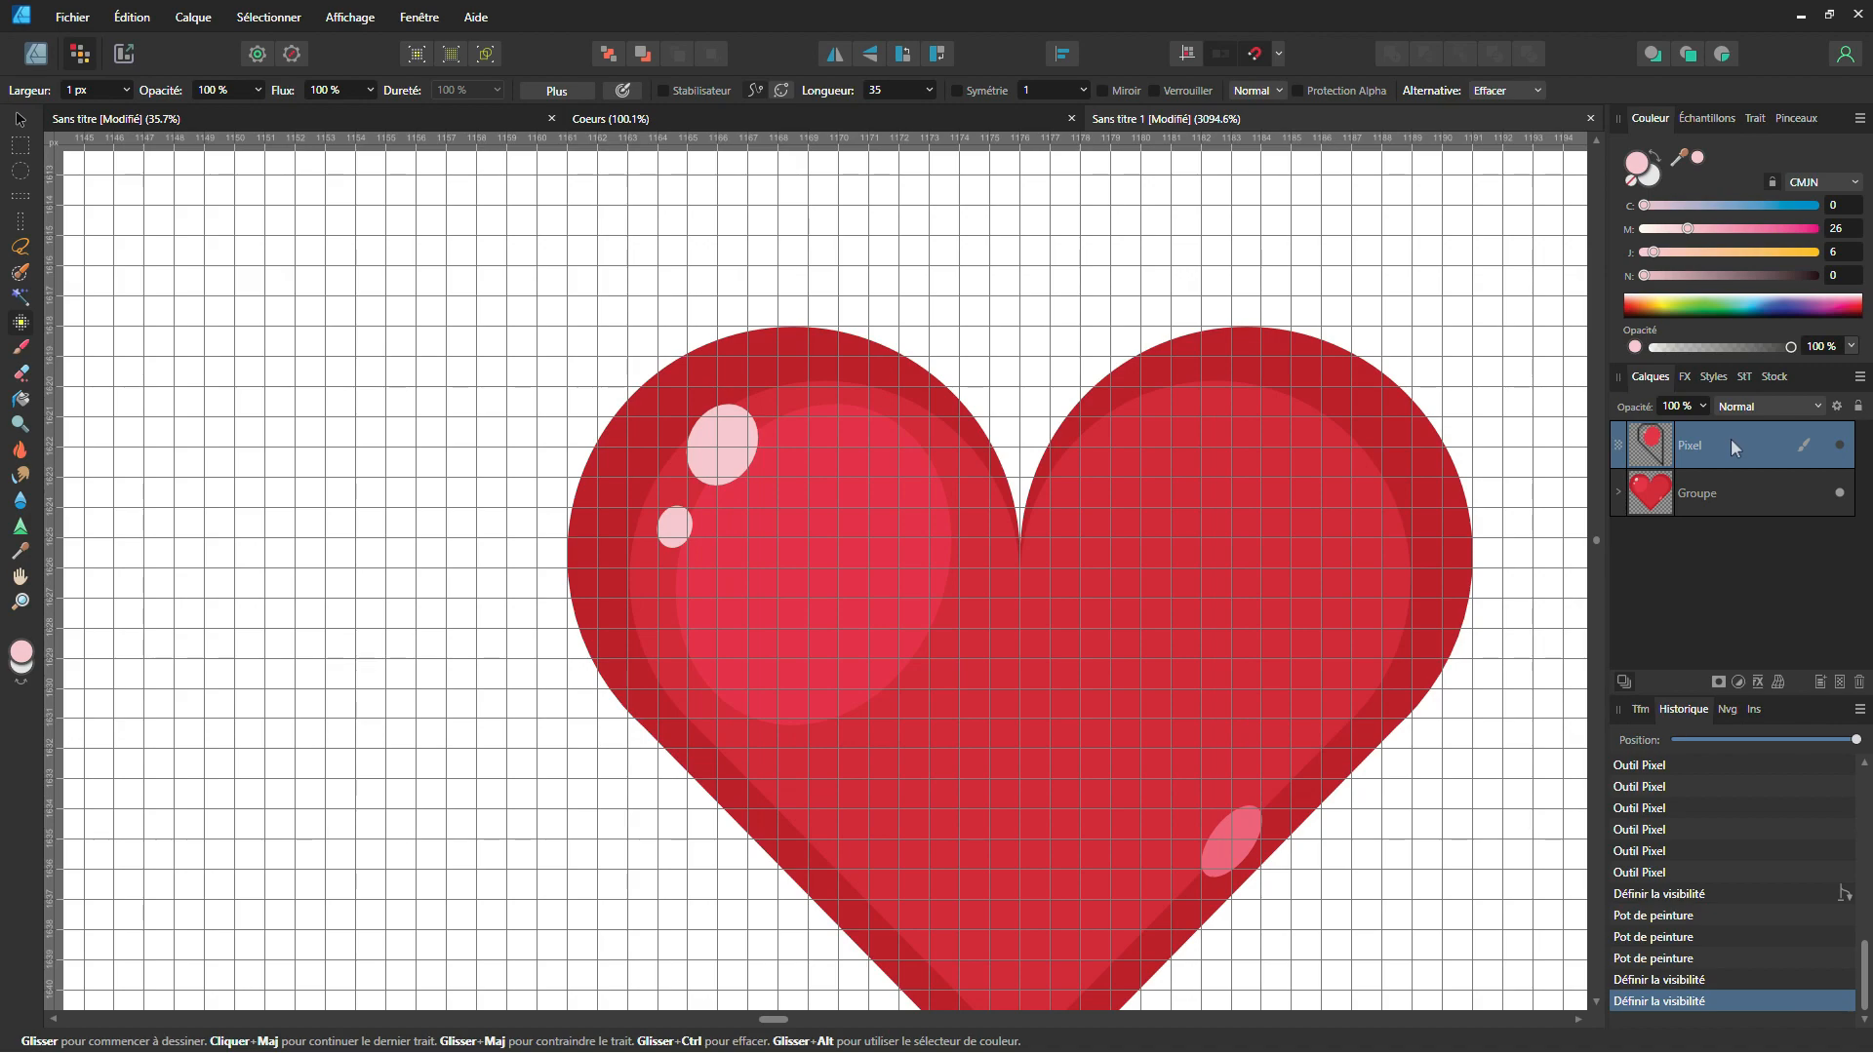
click(1838, 447)
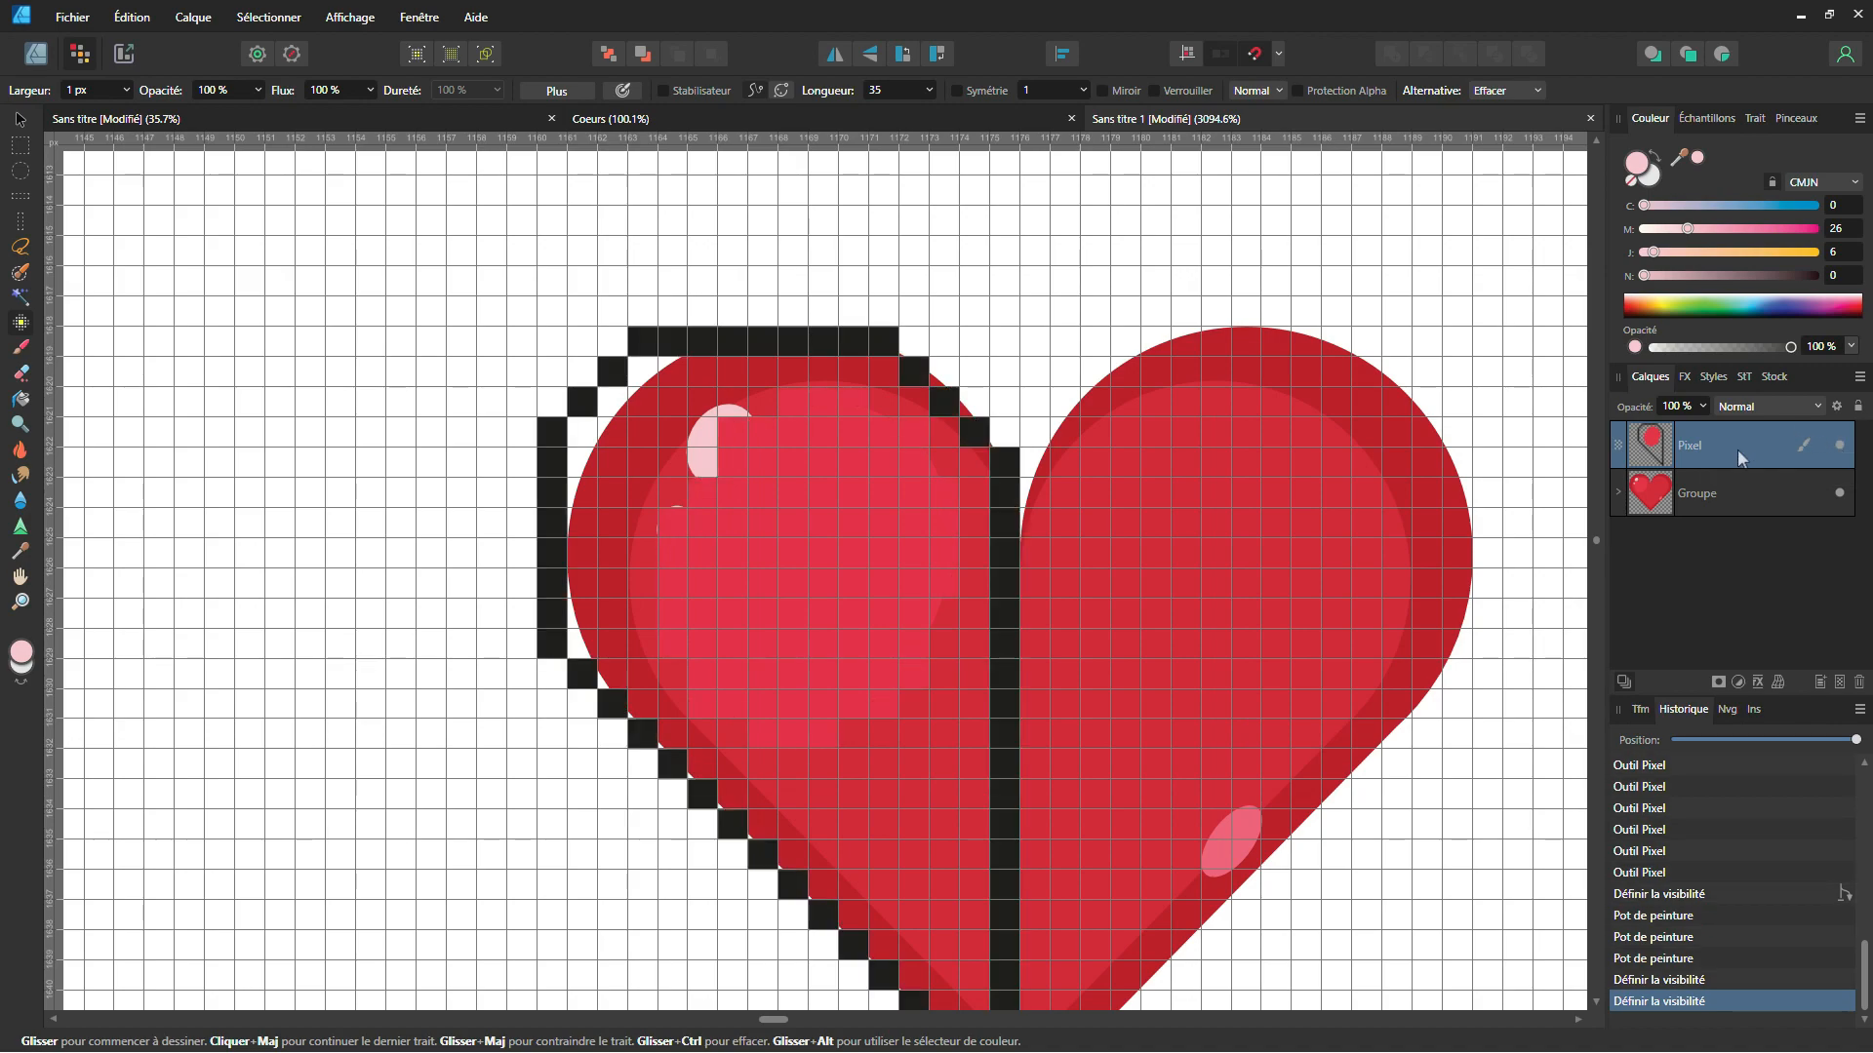
mouse_move(704, 460)
mouse_down()
mouse_move(714, 420)
mouse_move(749, 434)
mouse_move(742, 466)
mouse_move(694, 464)
mouse_move(682, 437)
mouse_move(735, 493)
mouse_up()
Step: Paint the smaller pale pink highlight as a 2 by 2 px block below the large one
click(636, 617)
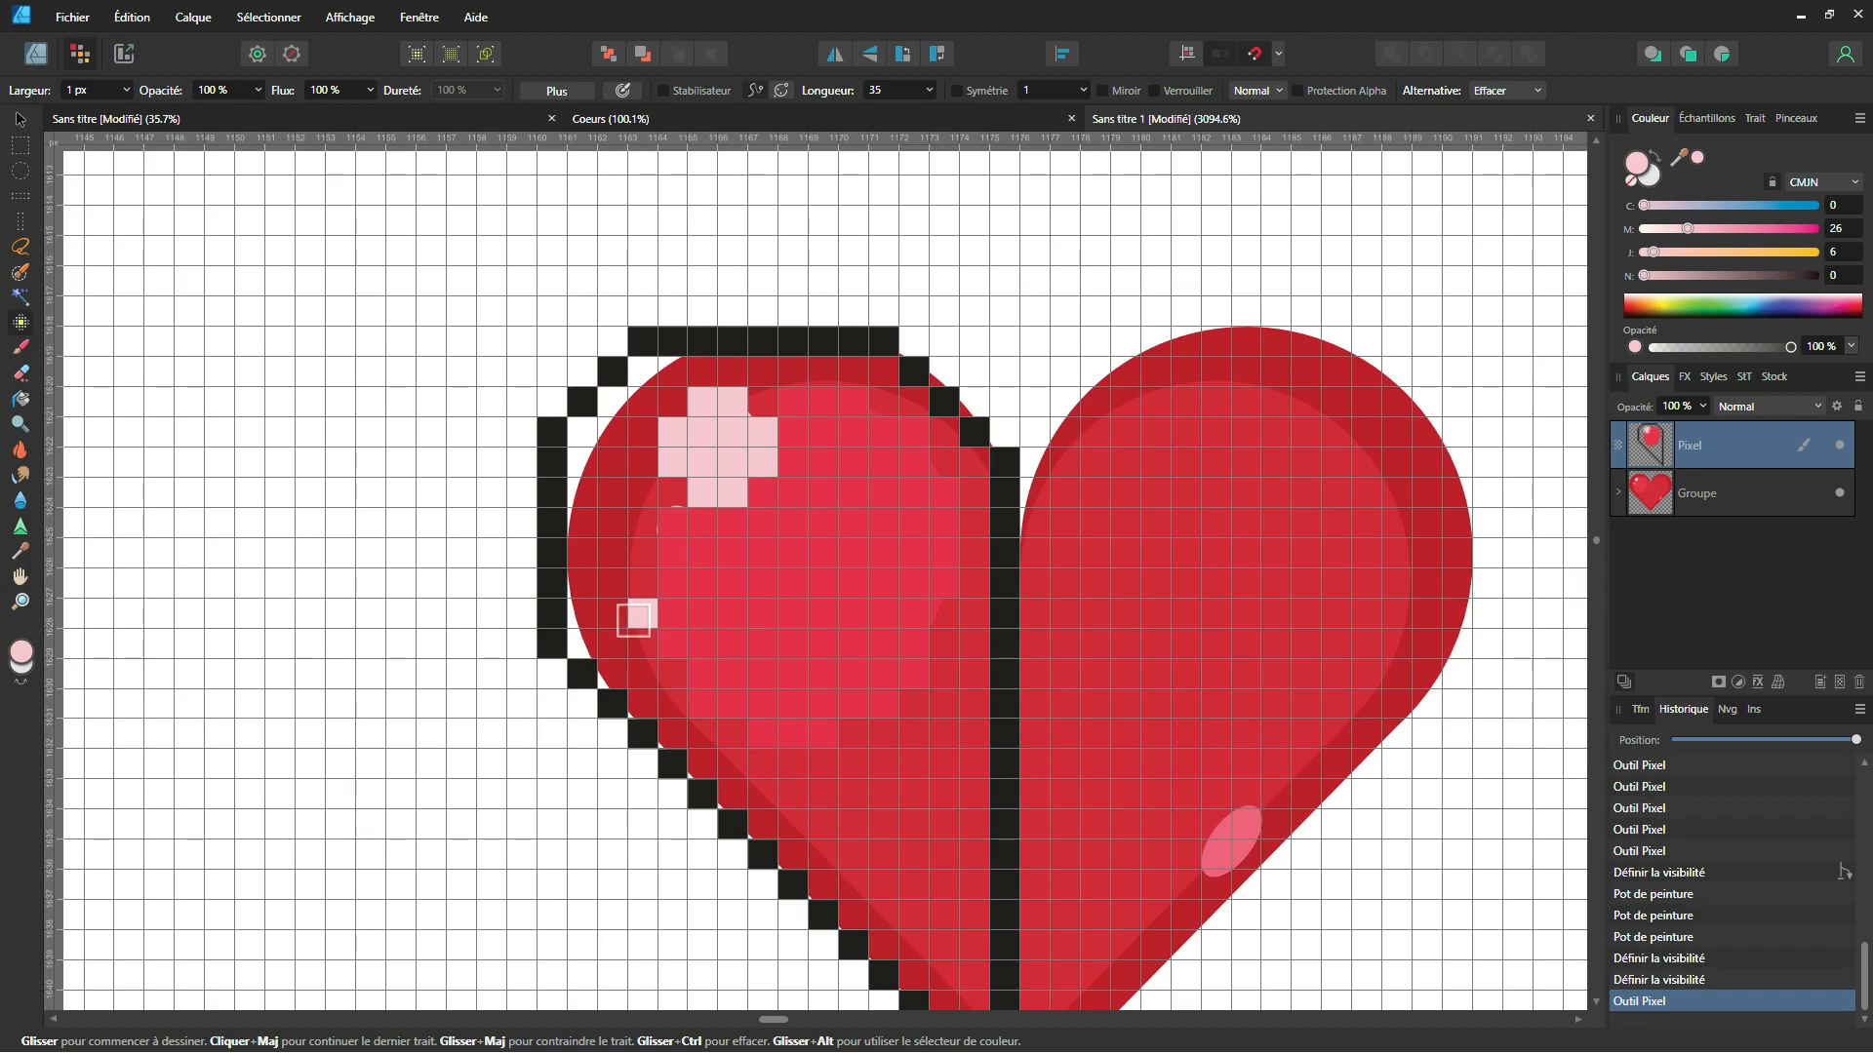
drag(652, 558, 643, 582)
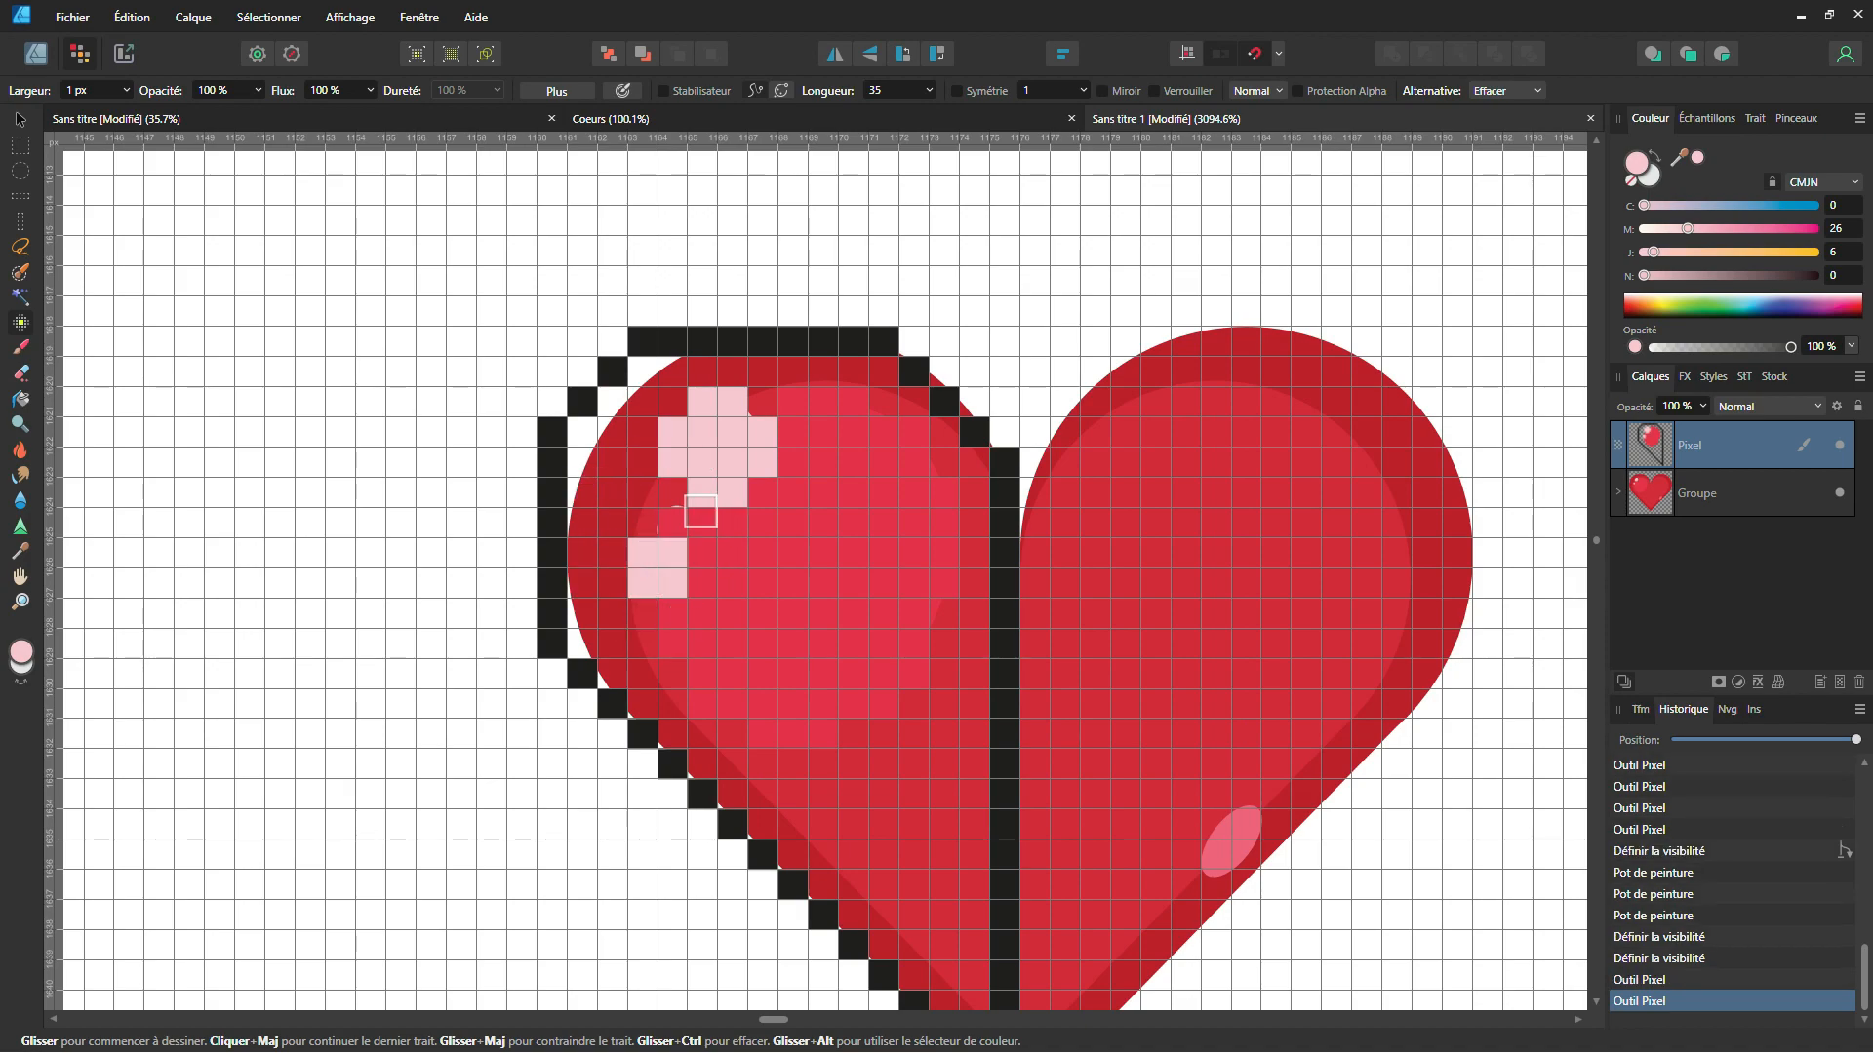
click(732, 674)
key(ctrl+z)
click(673, 610)
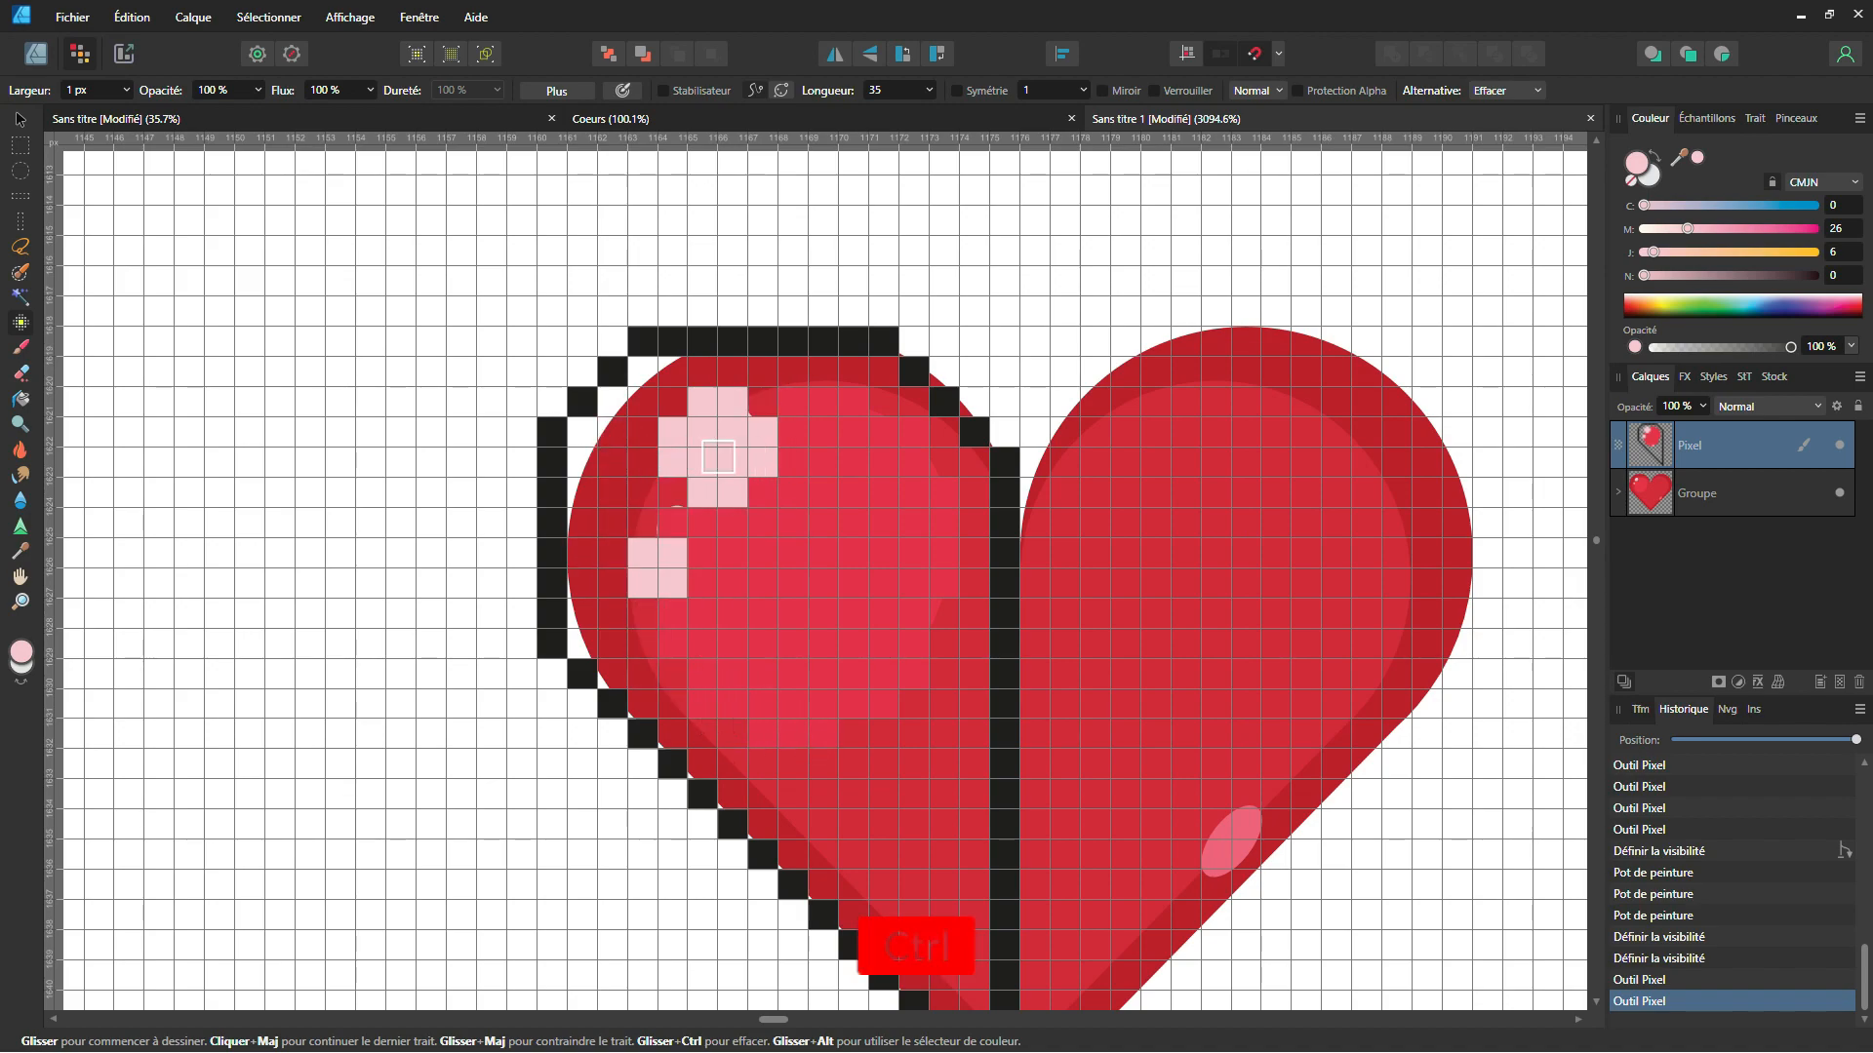
drag(849, 580, 764, 556)
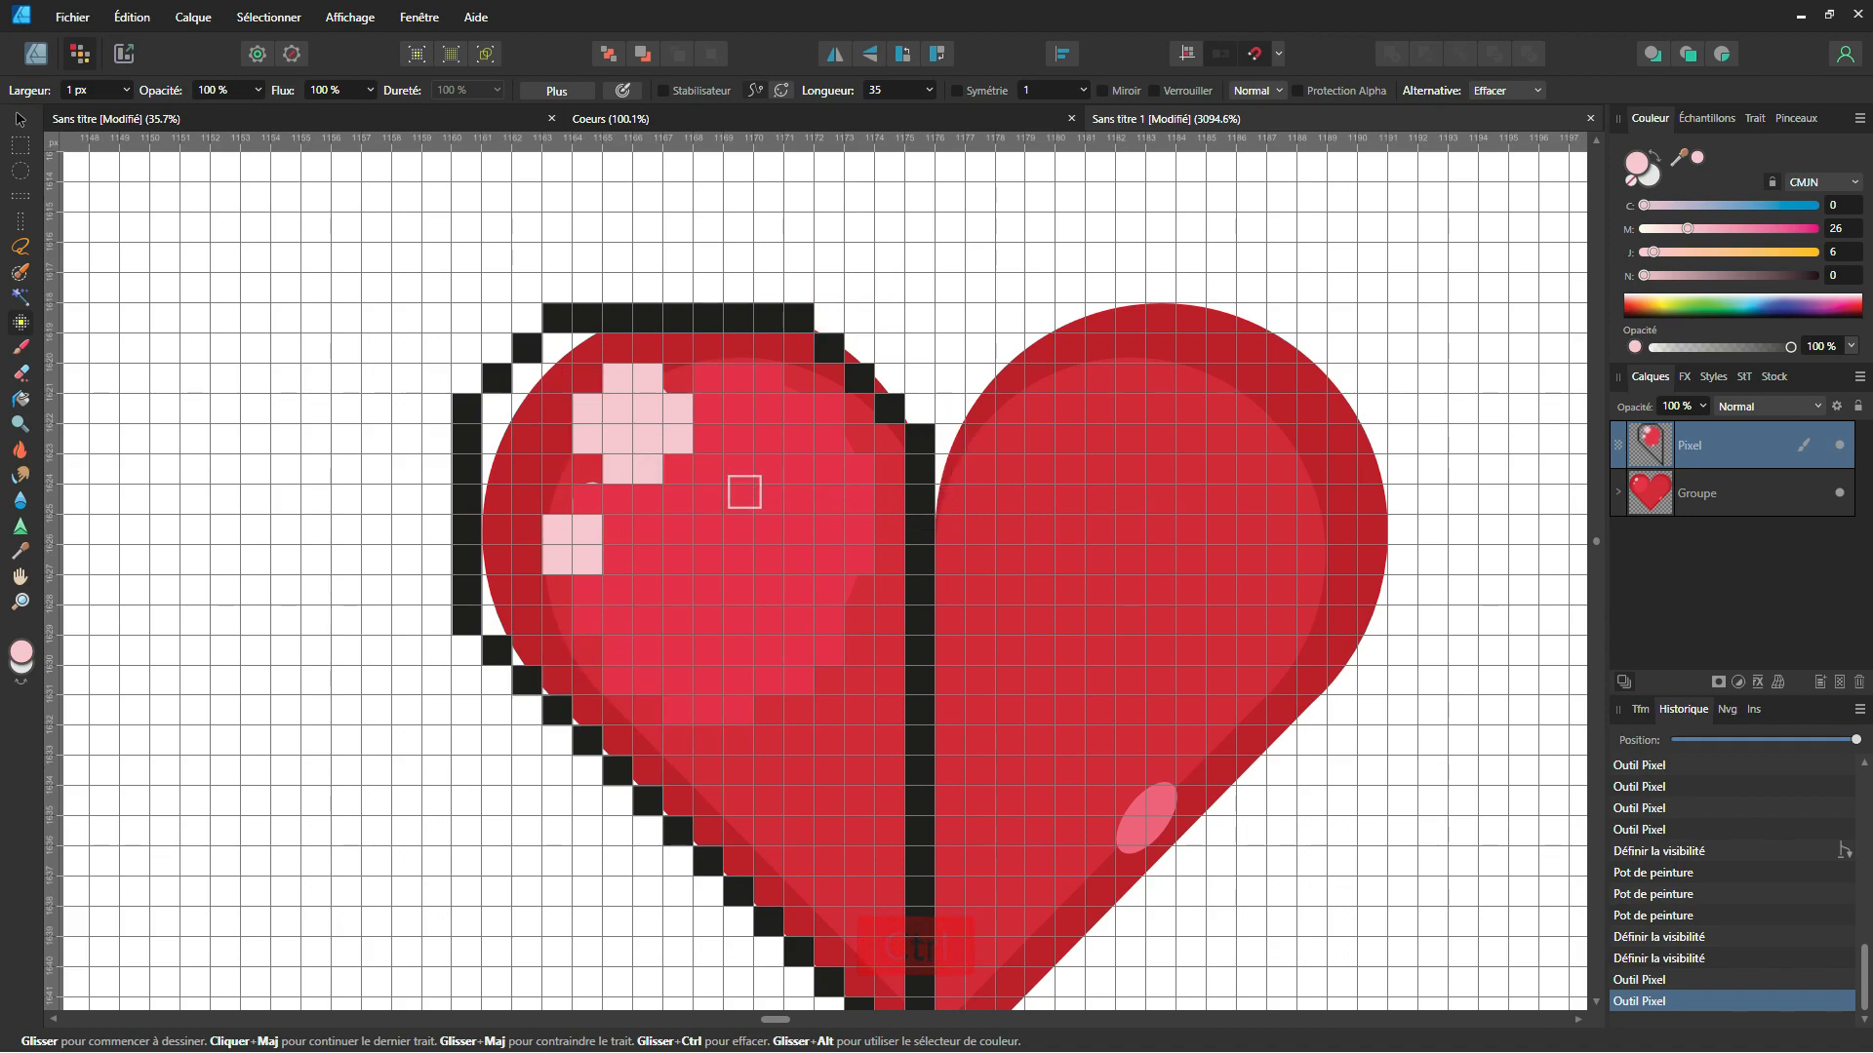
click(743, 493)
click(528, 559)
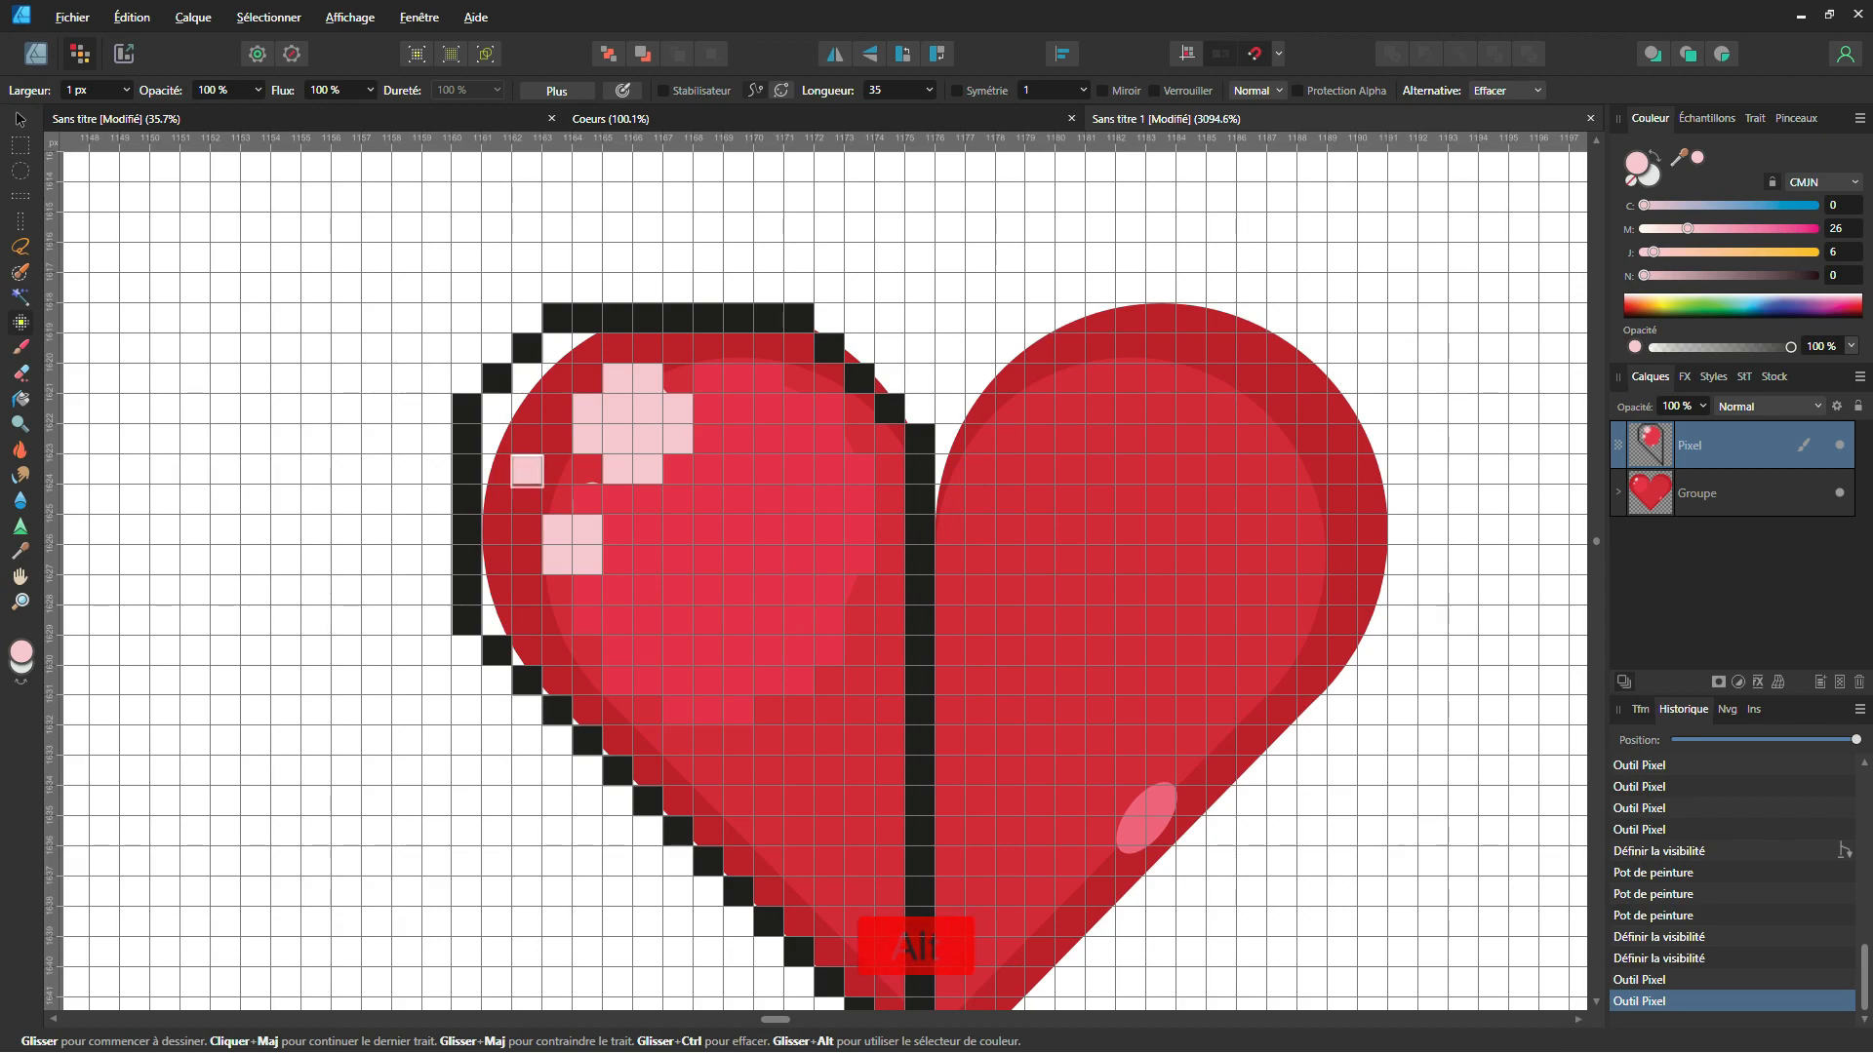
Step: Sample the heart rim's dark red, flood-fill the rest of the half heart with the reference hidden, and save the document
alt+click(526, 472)
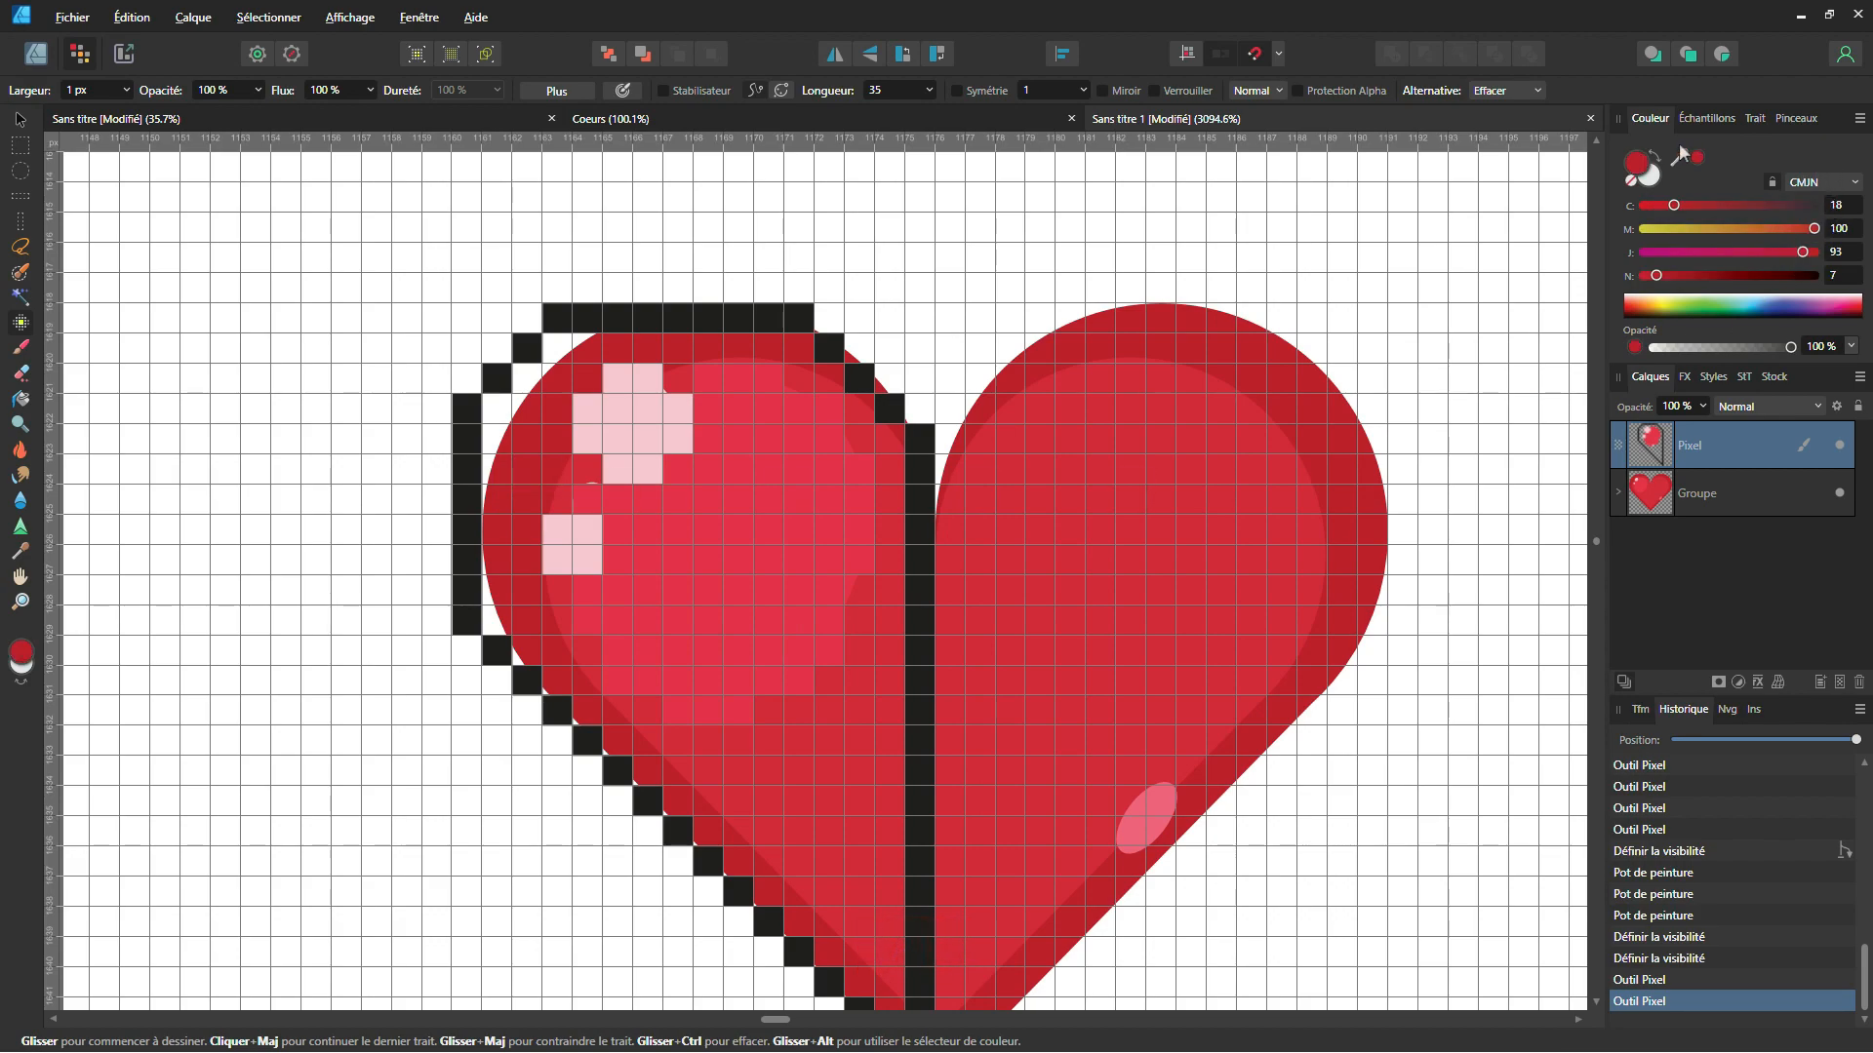
click(496, 437)
click(1838, 494)
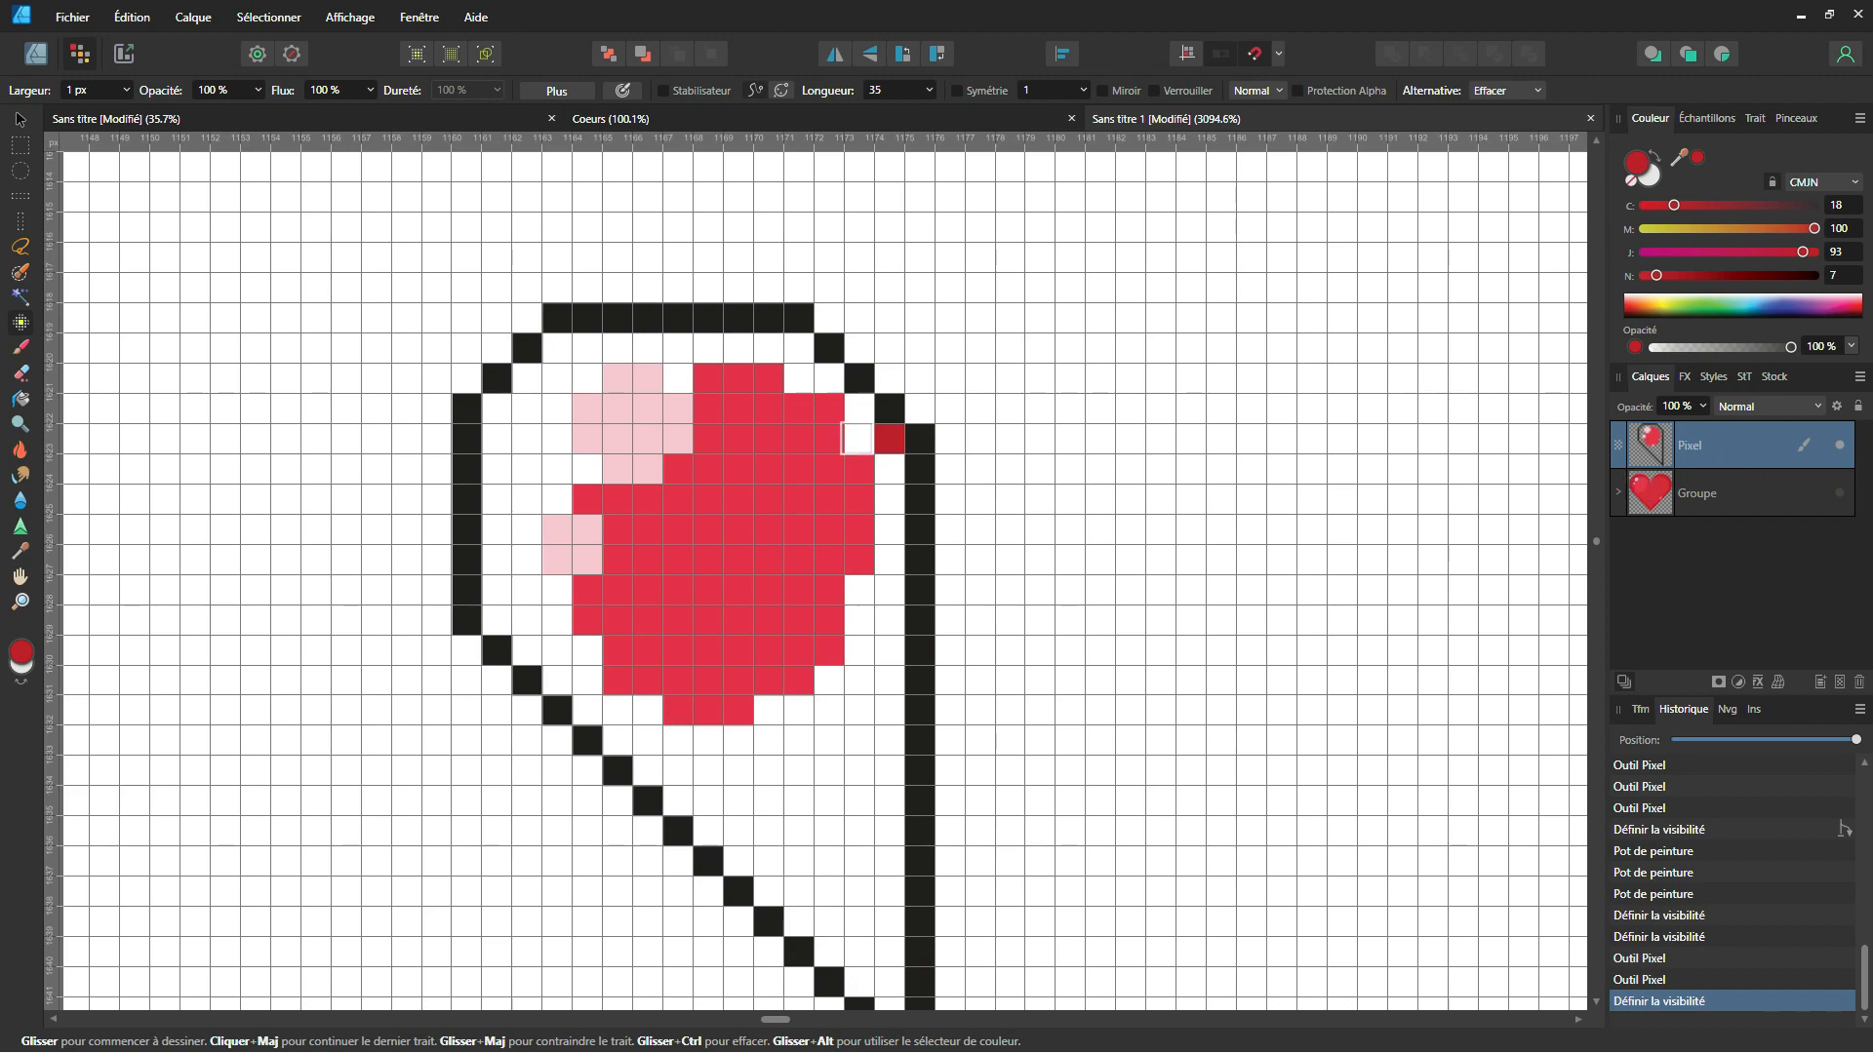
click(20, 401)
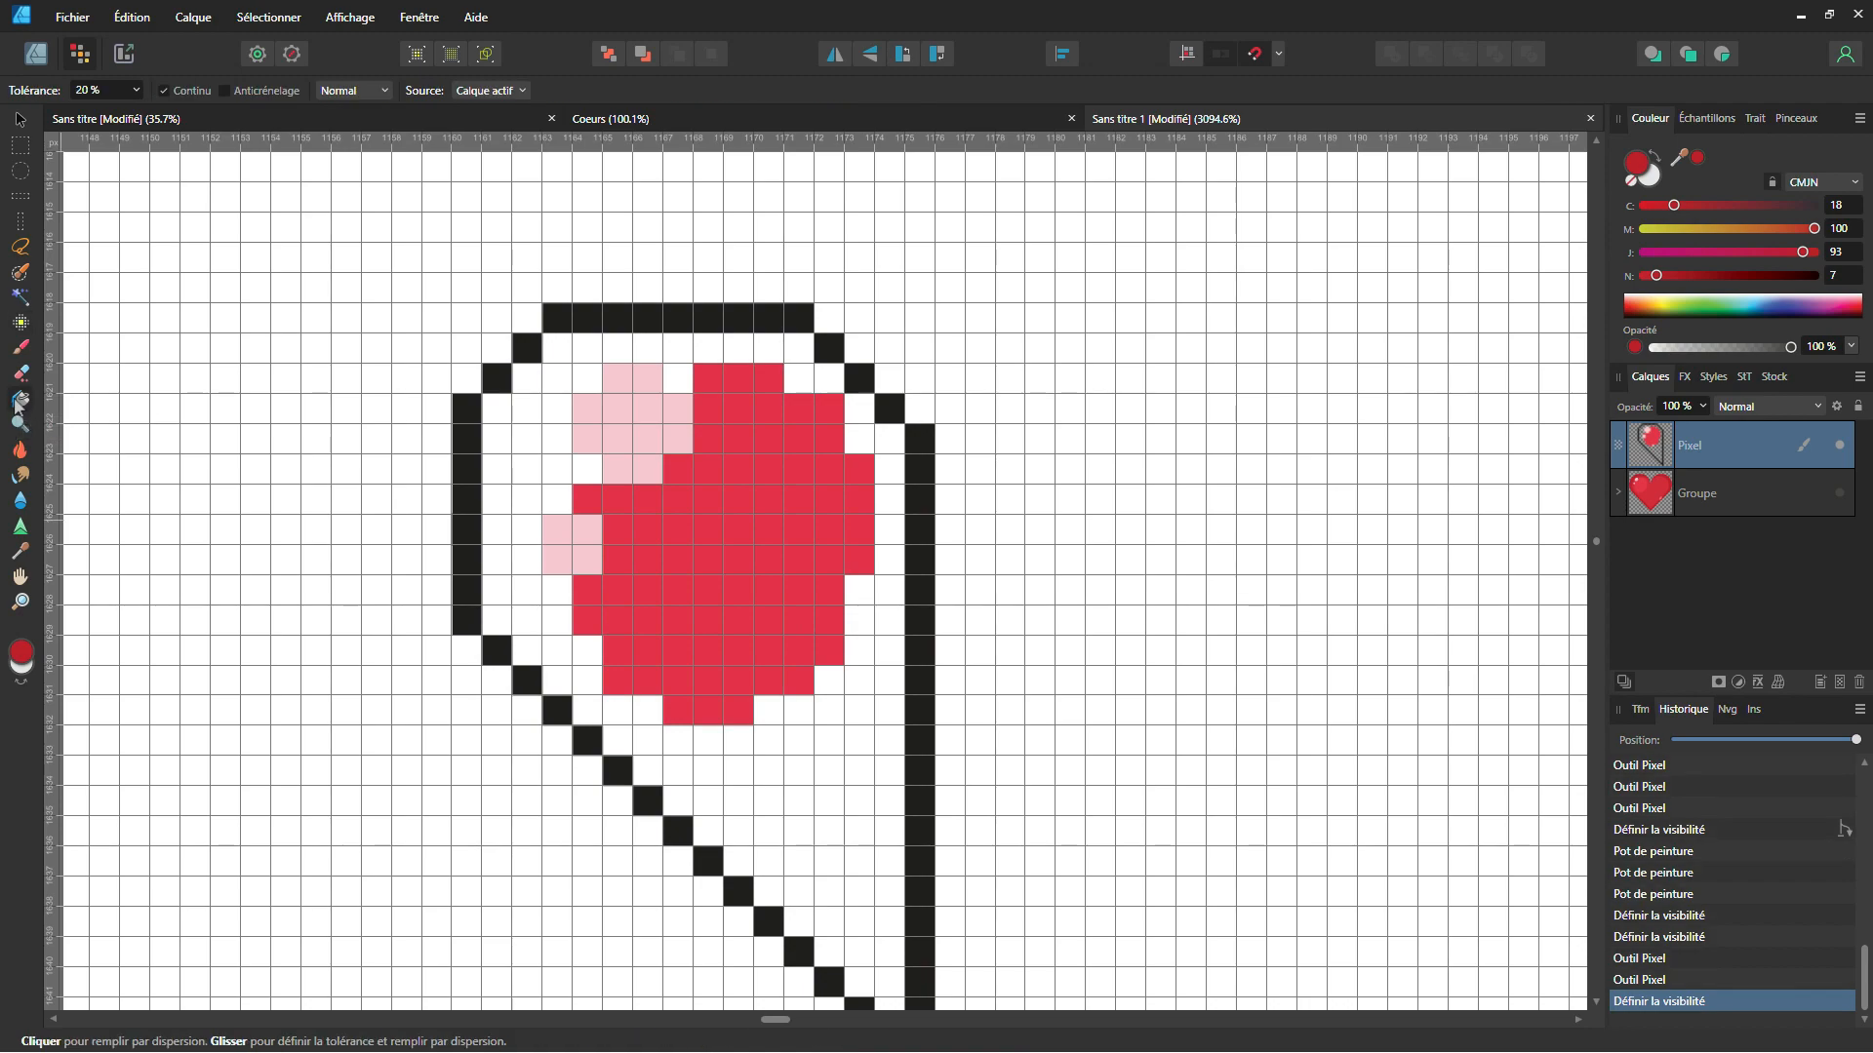
click(820, 798)
scroll(807, 766, down, 3)
scroll(590, 553, up, 2)
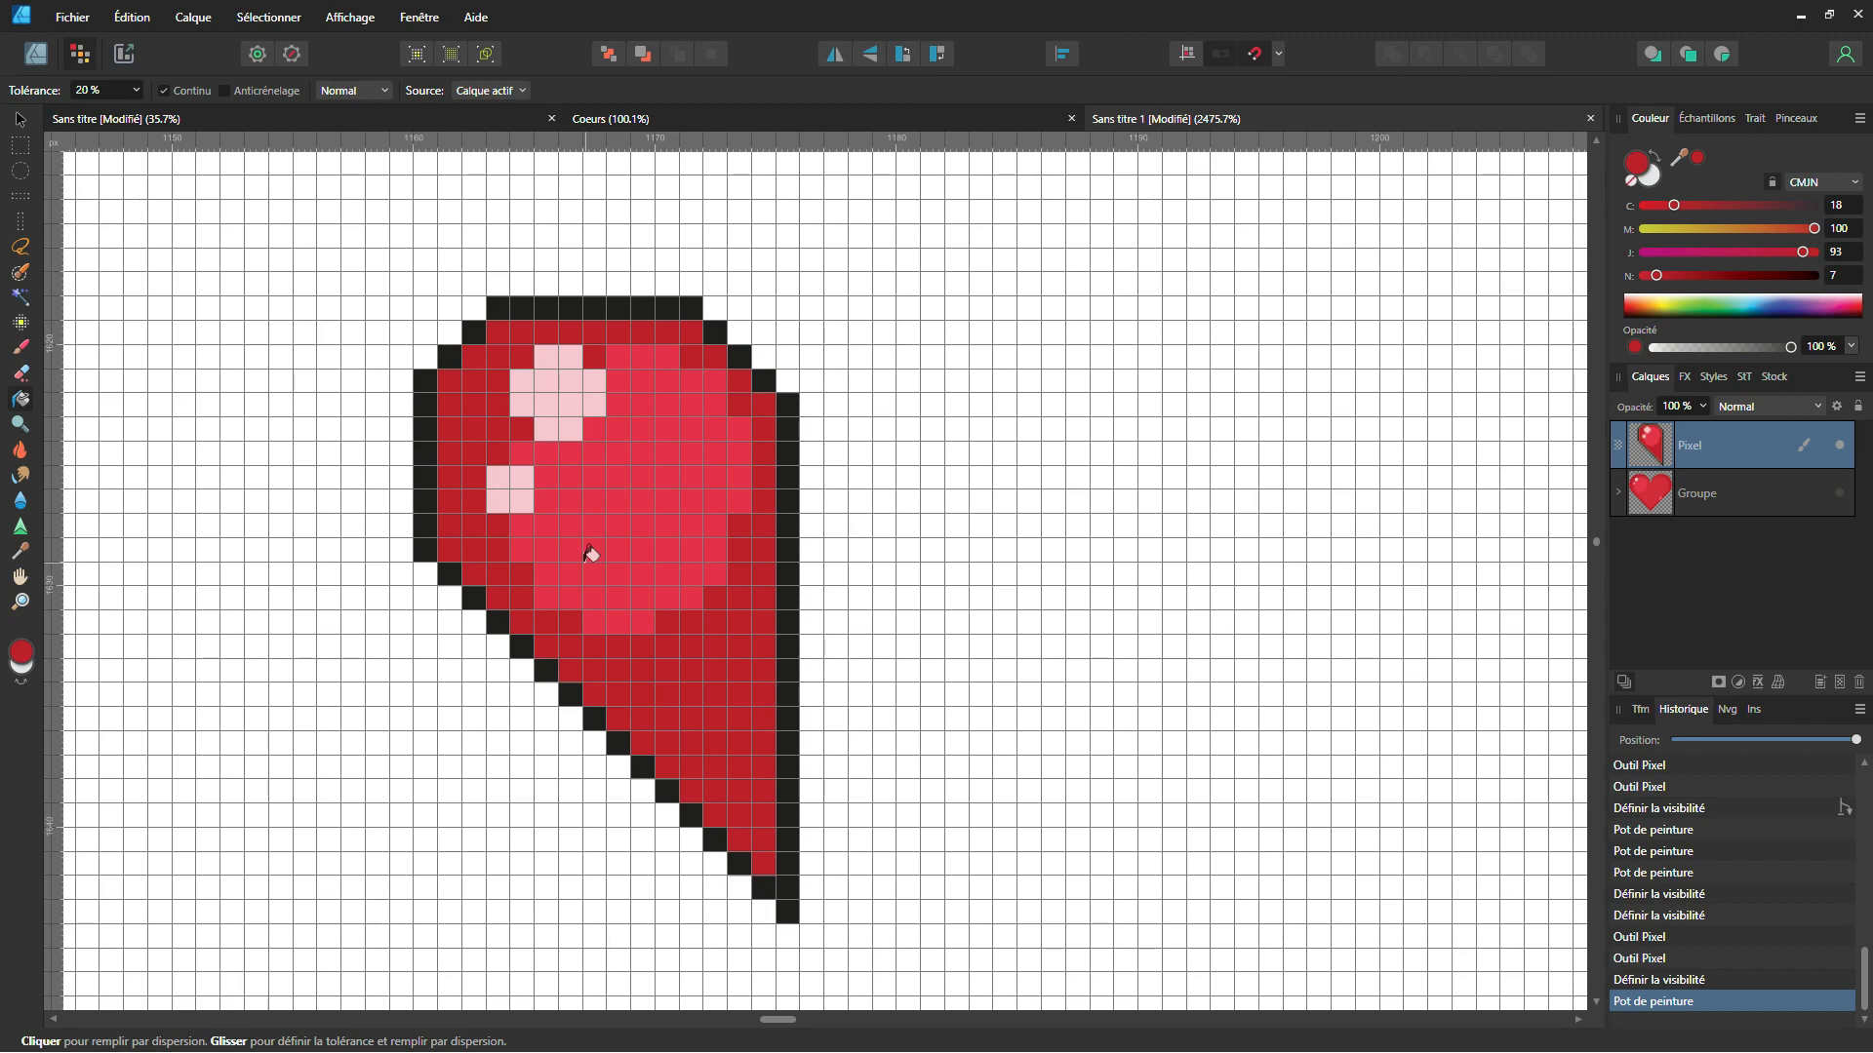
scroll(627, 589, down, 2)
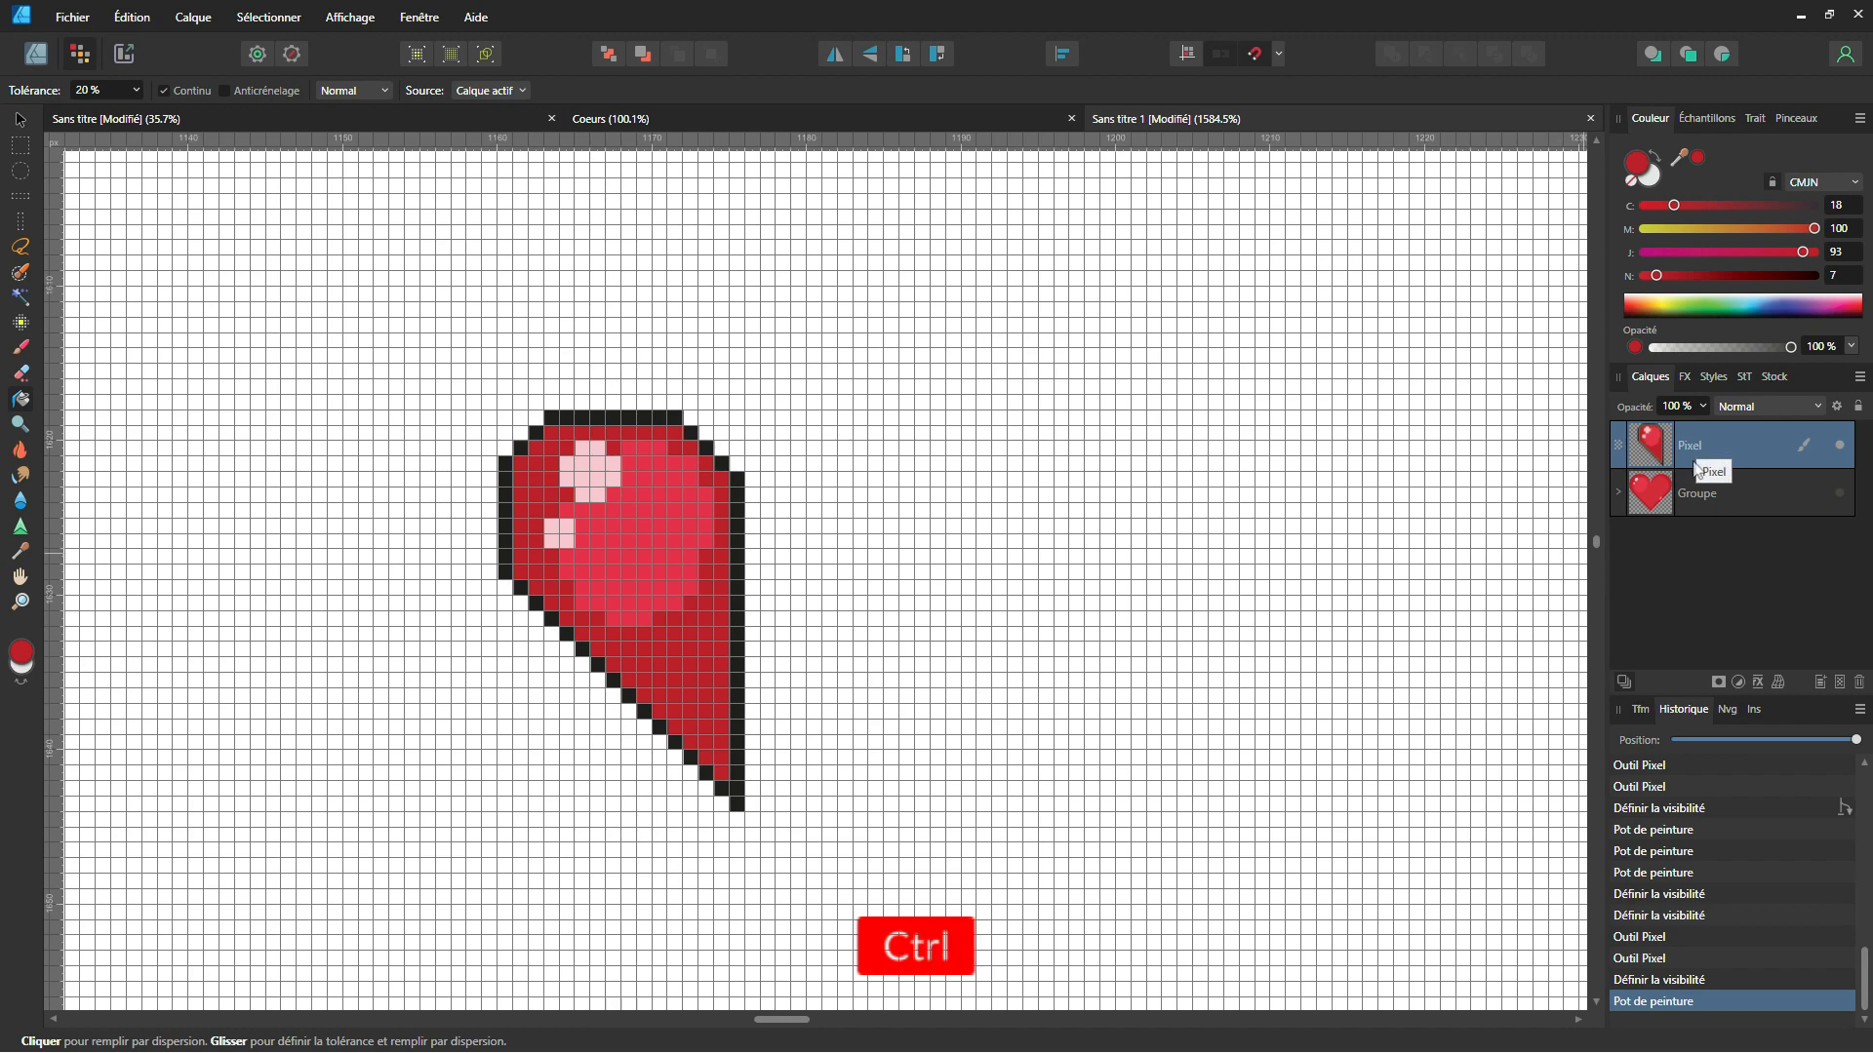
key(ctrl+s)
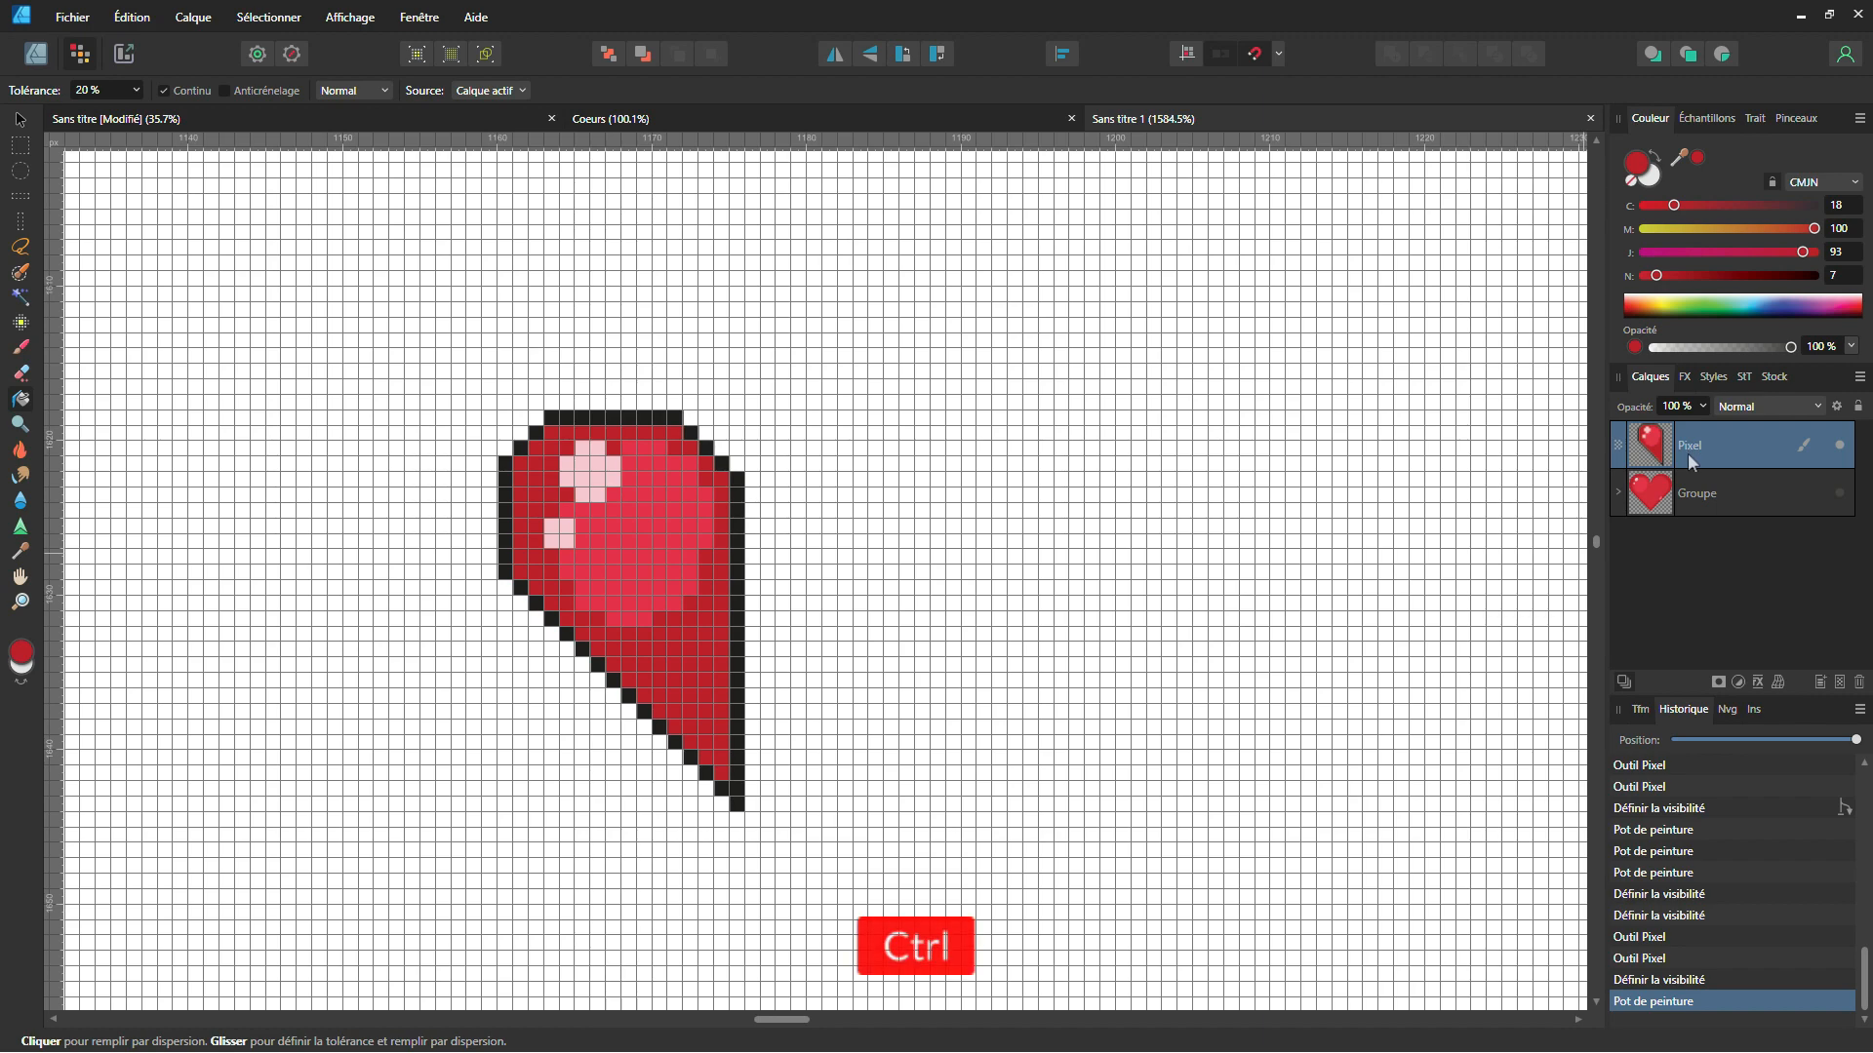
Step: Duplicate the half-heart pixel layer, flip the copy horizontally and move it right until the two black centre lines overlap
key(ctrl+j)
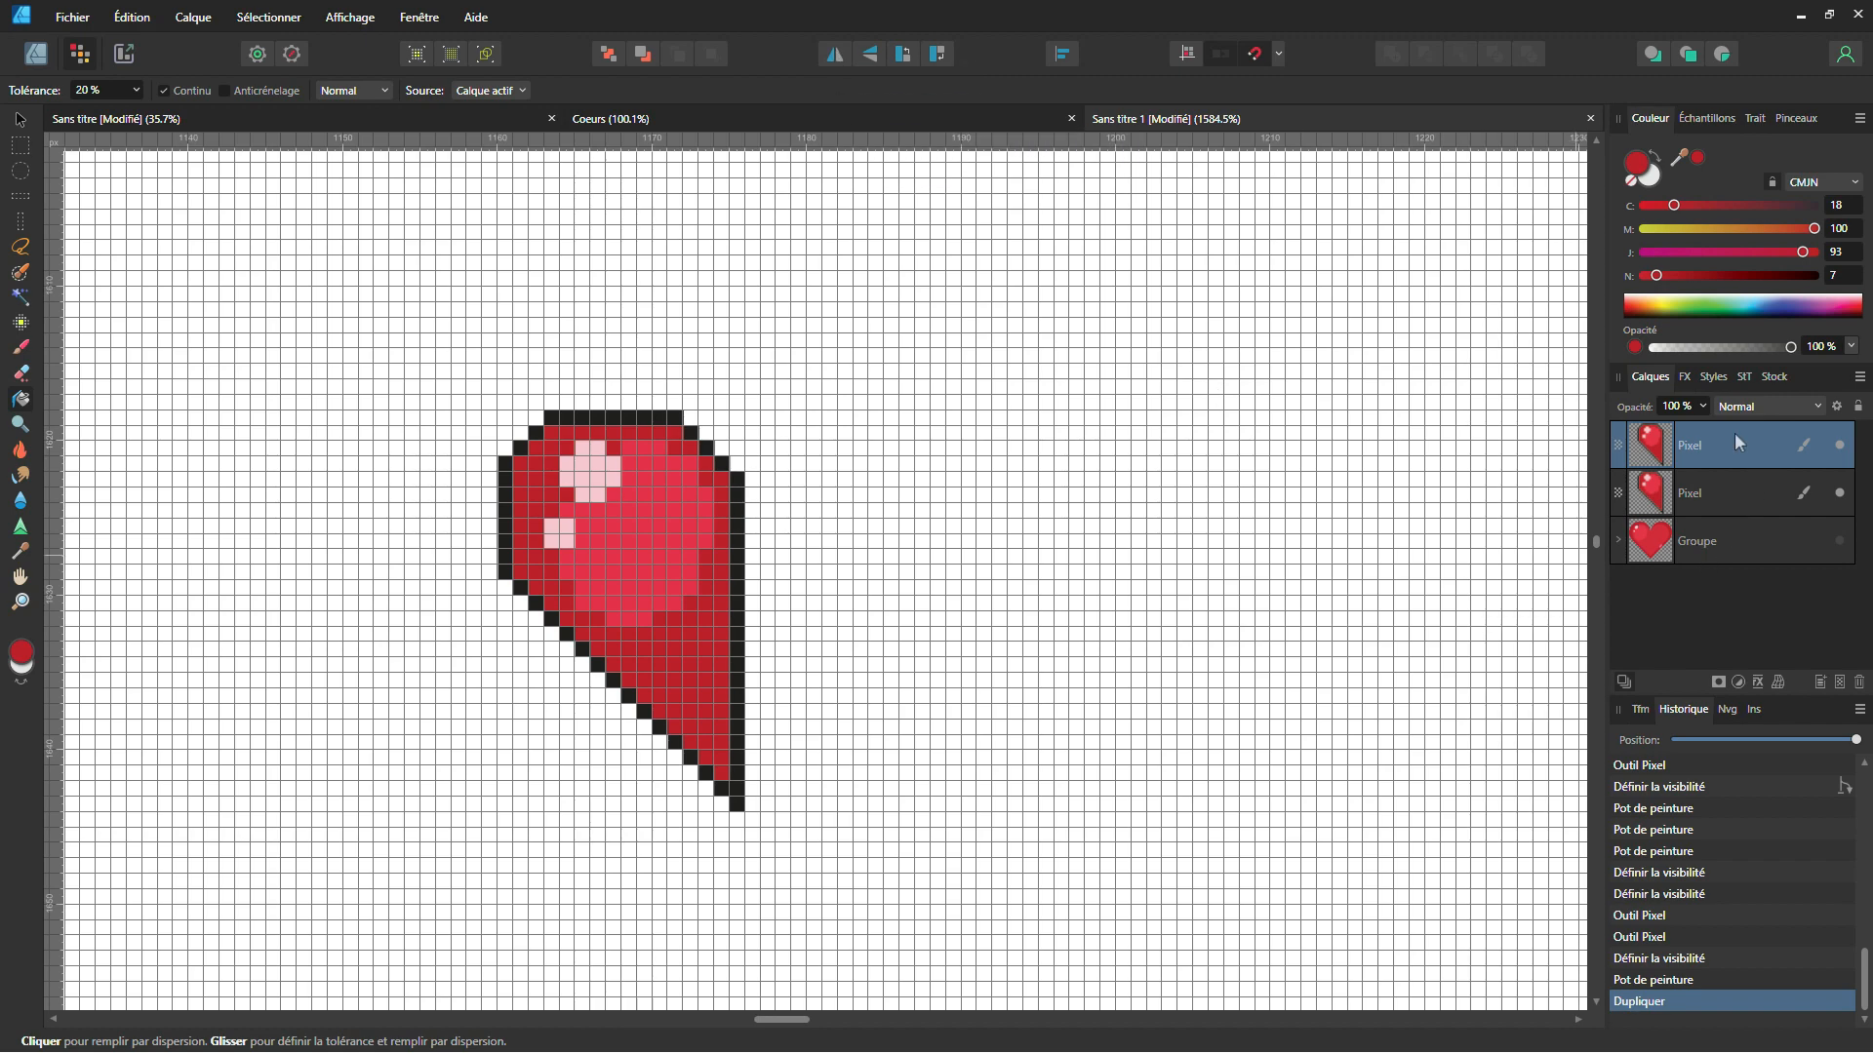
click(835, 54)
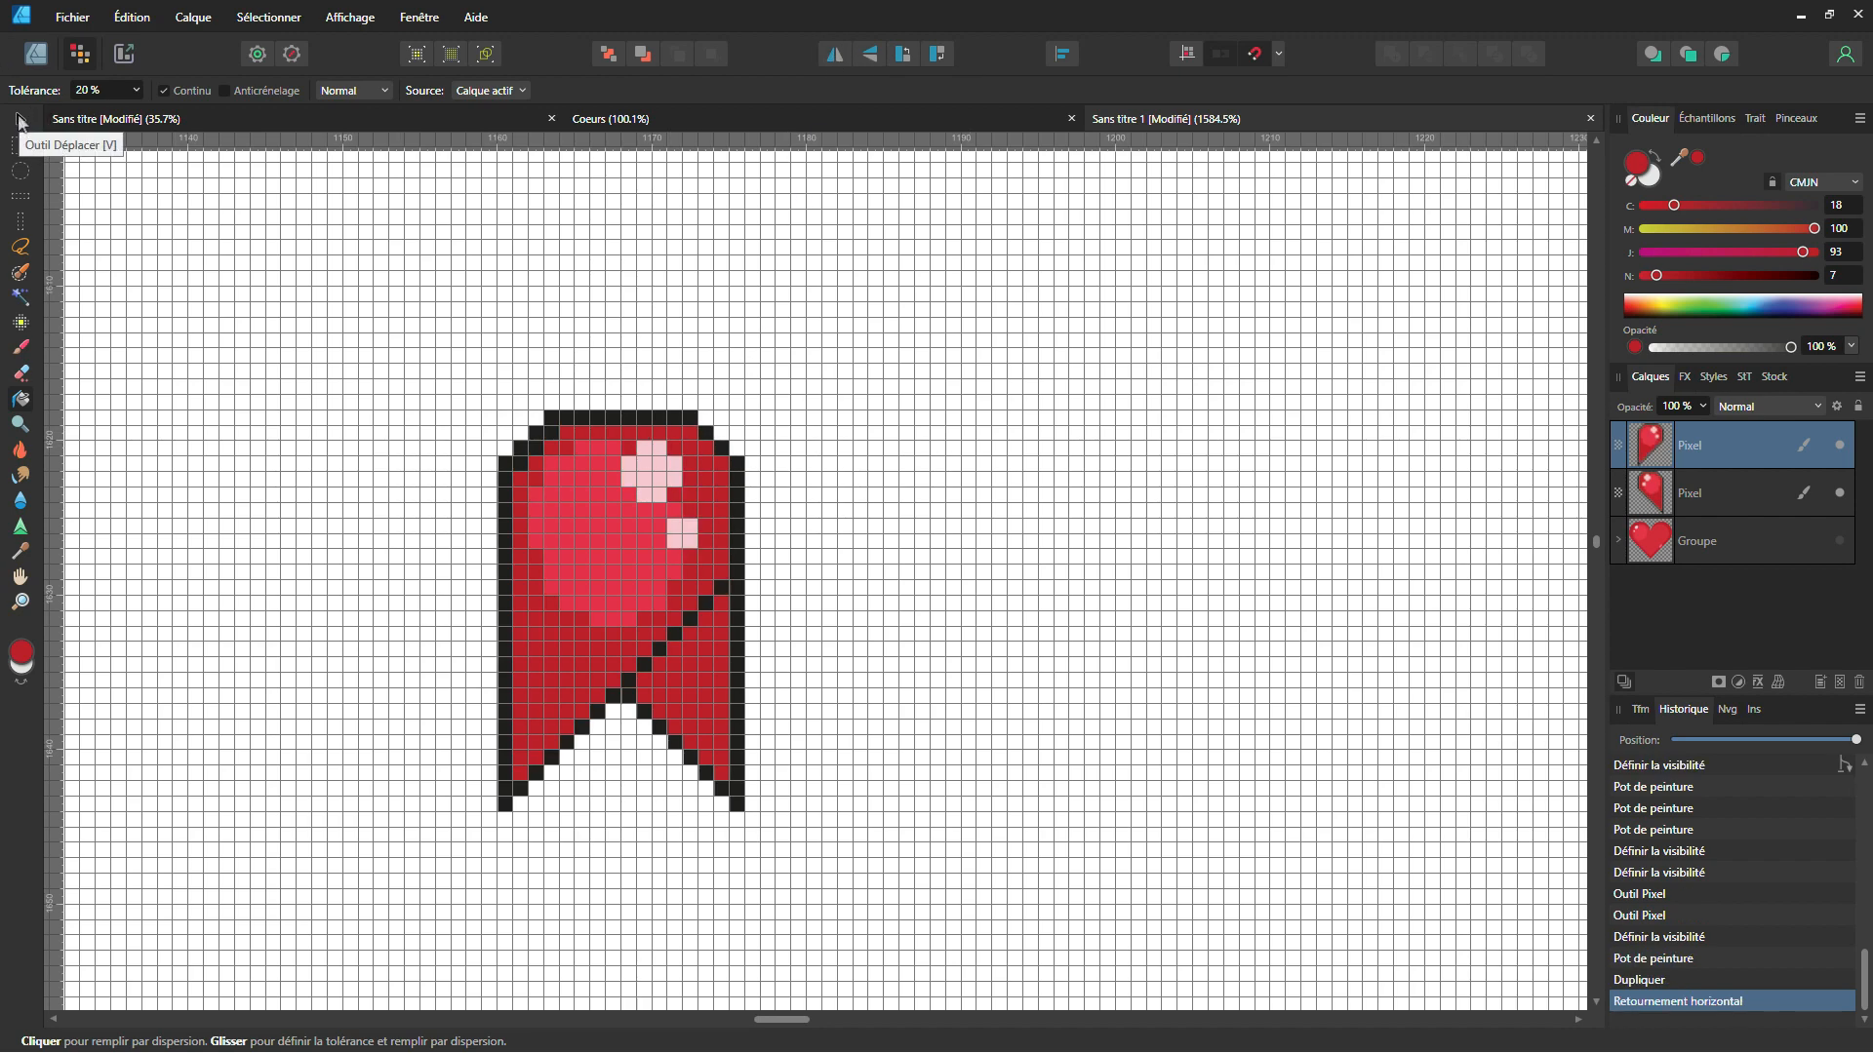
click(20, 121)
drag(612, 546, 845, 564)
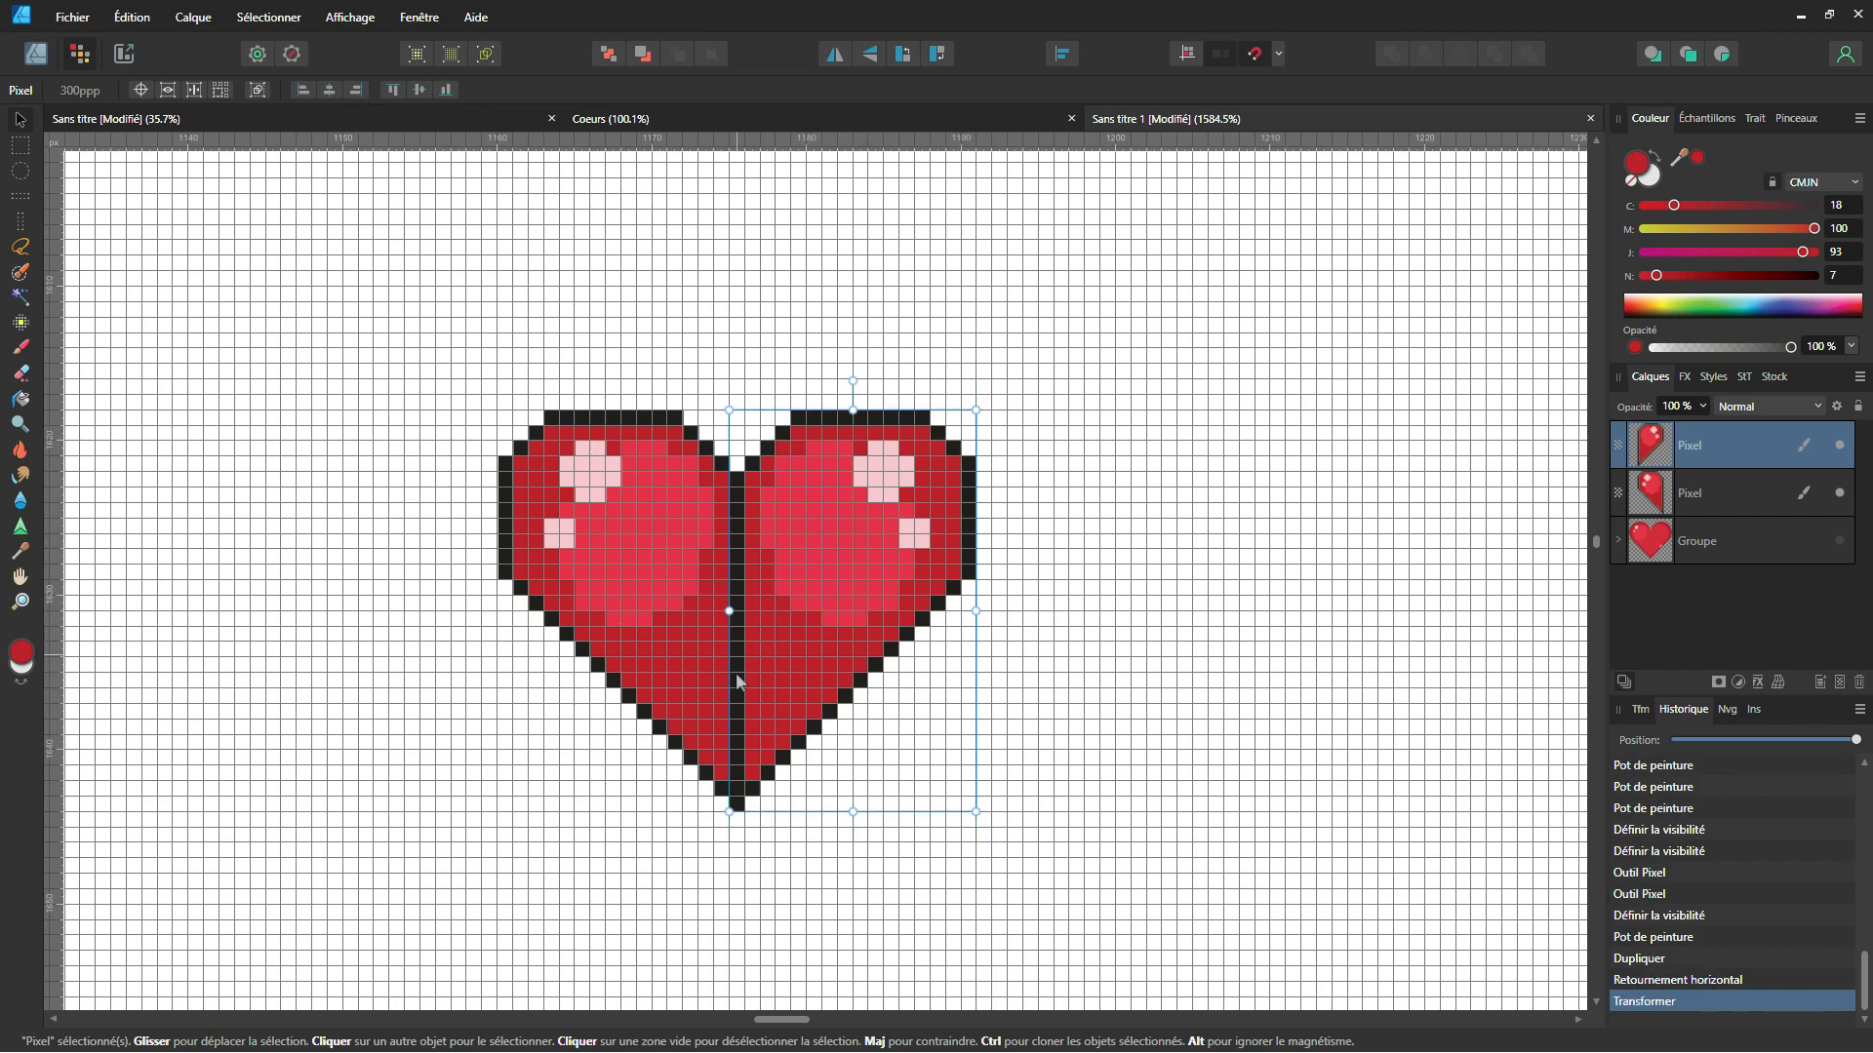
Step: Set the mirrored copy's layer opacity to 25% and lock both pixel layers
scroll(737, 806, up, 1)
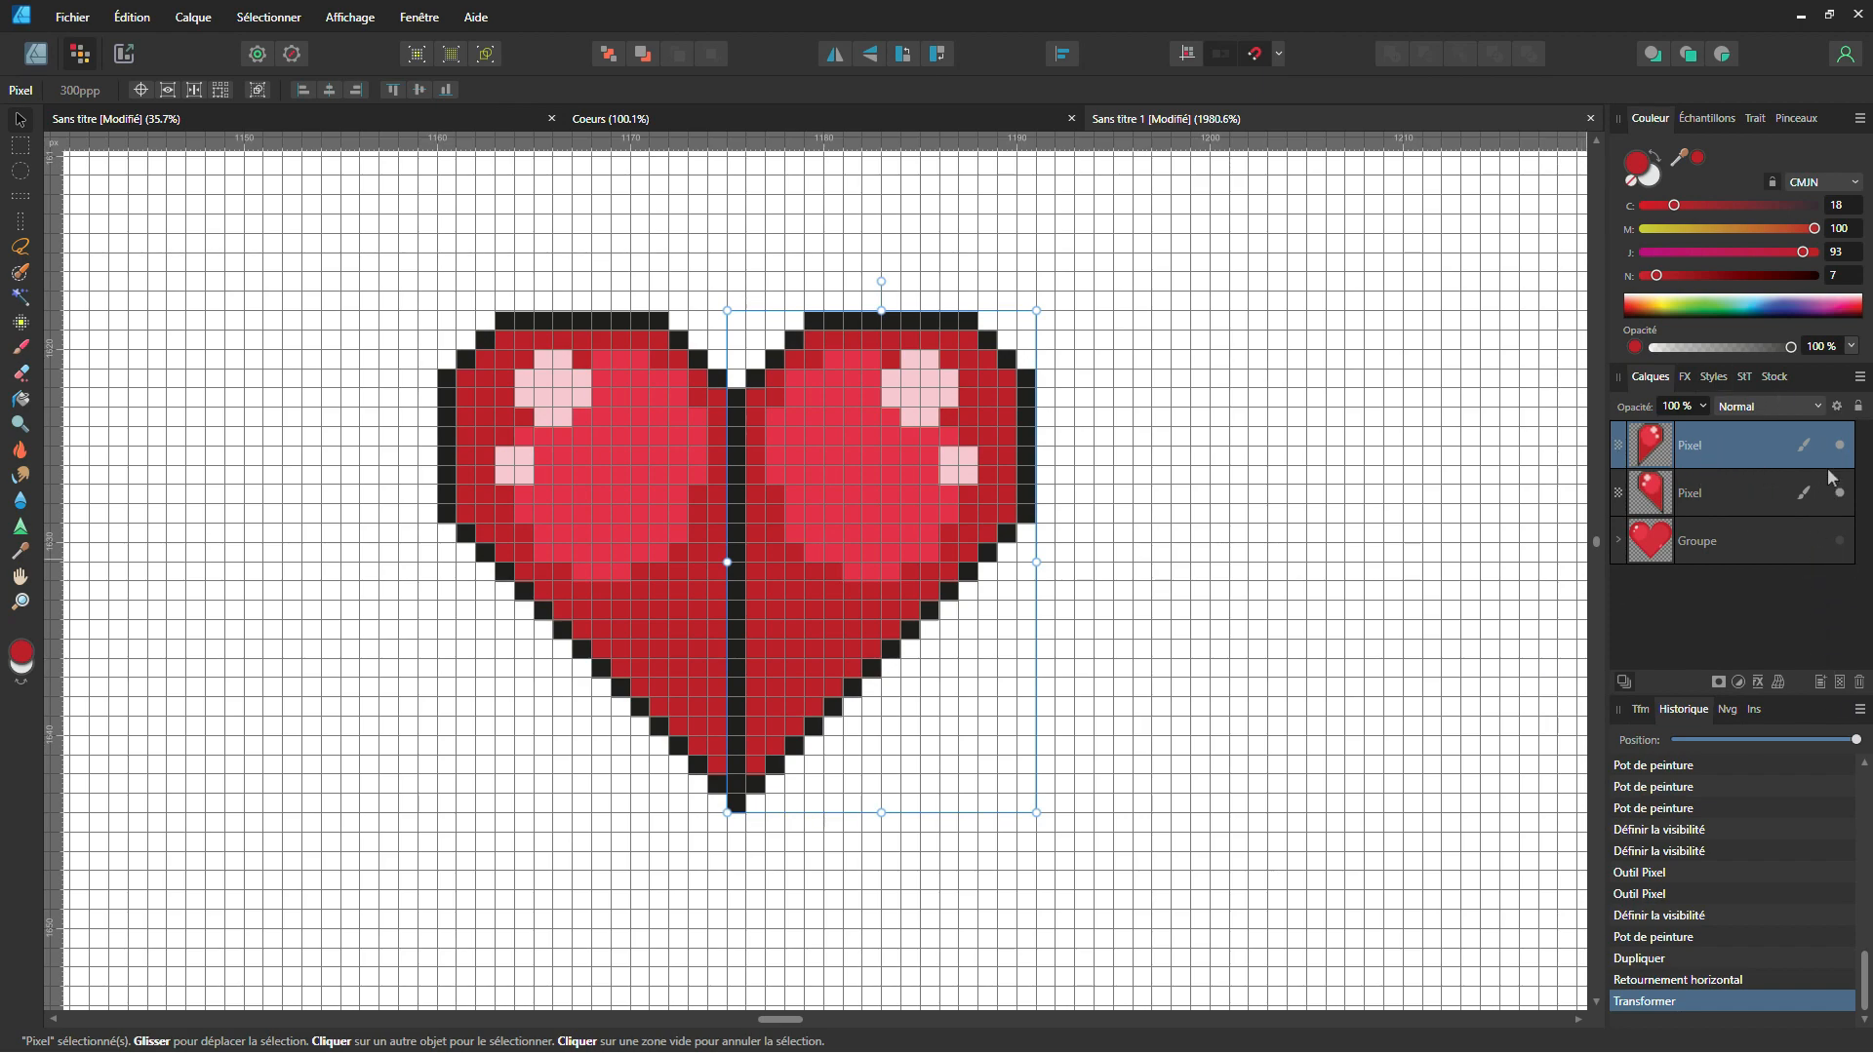
click(1702, 407)
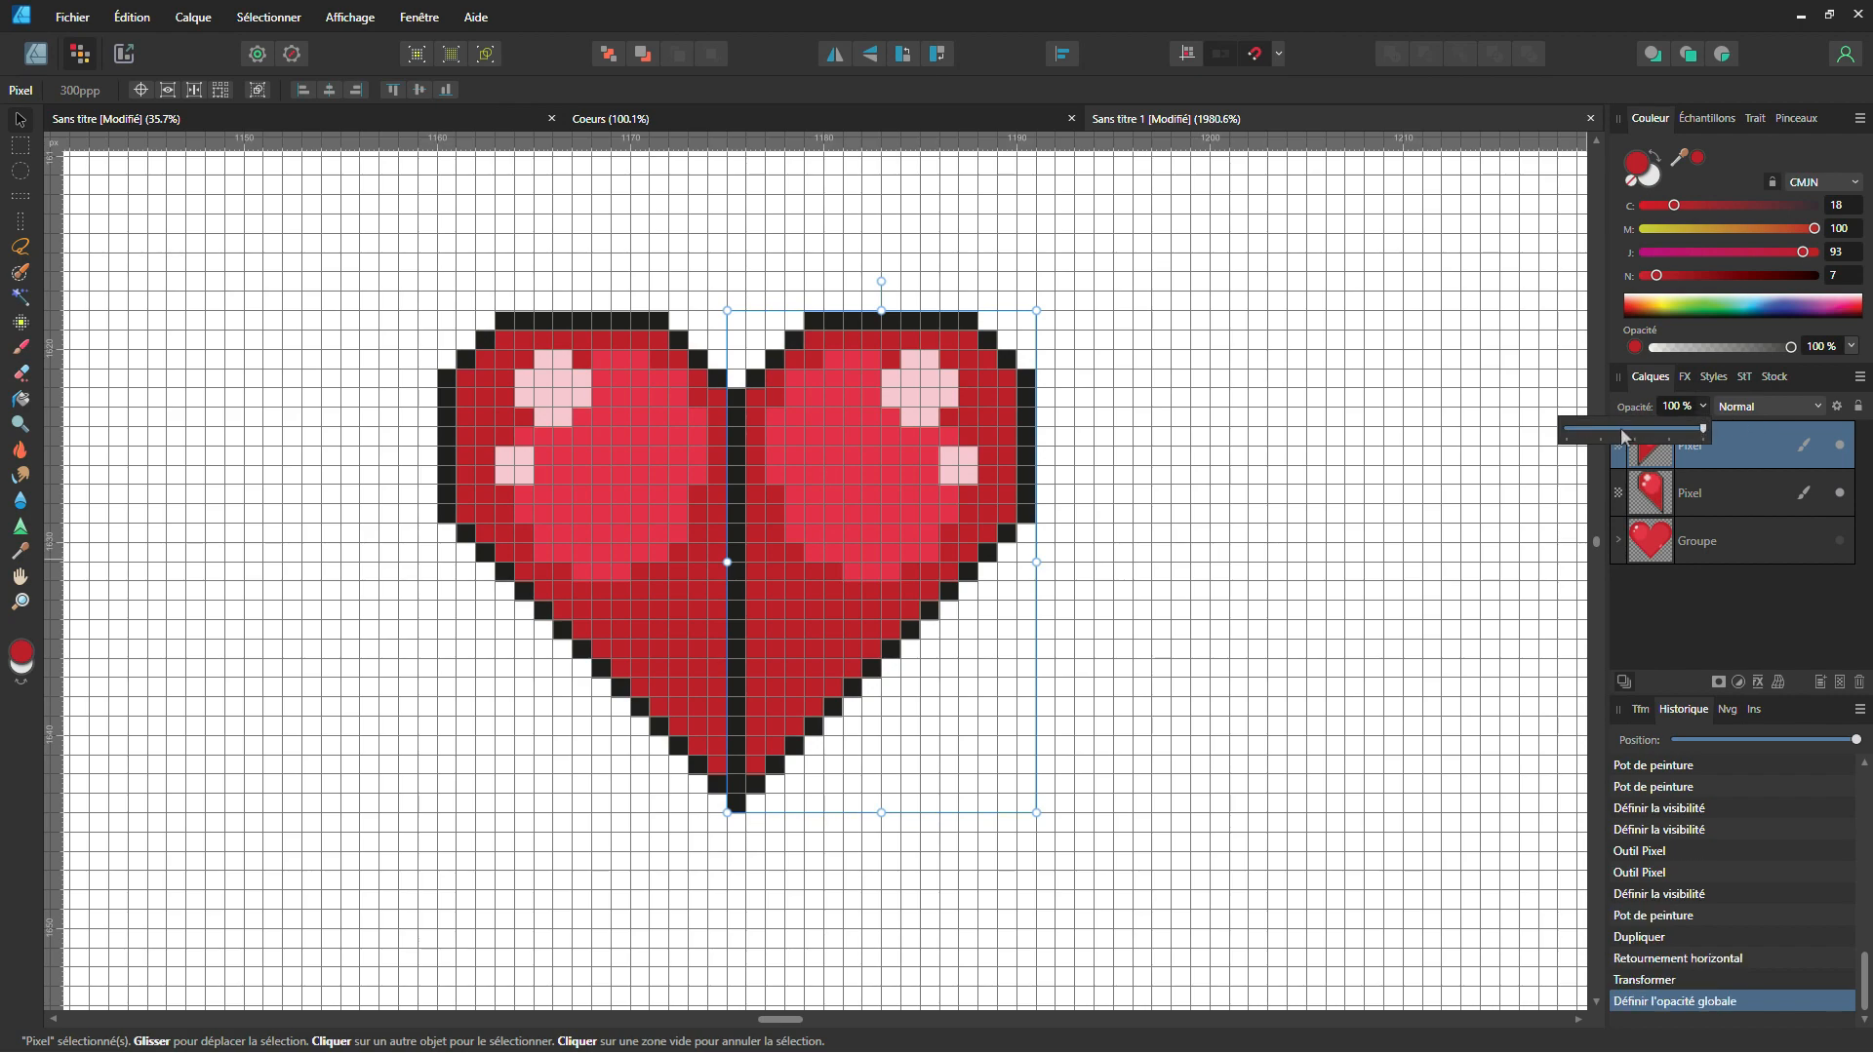
click(1598, 433)
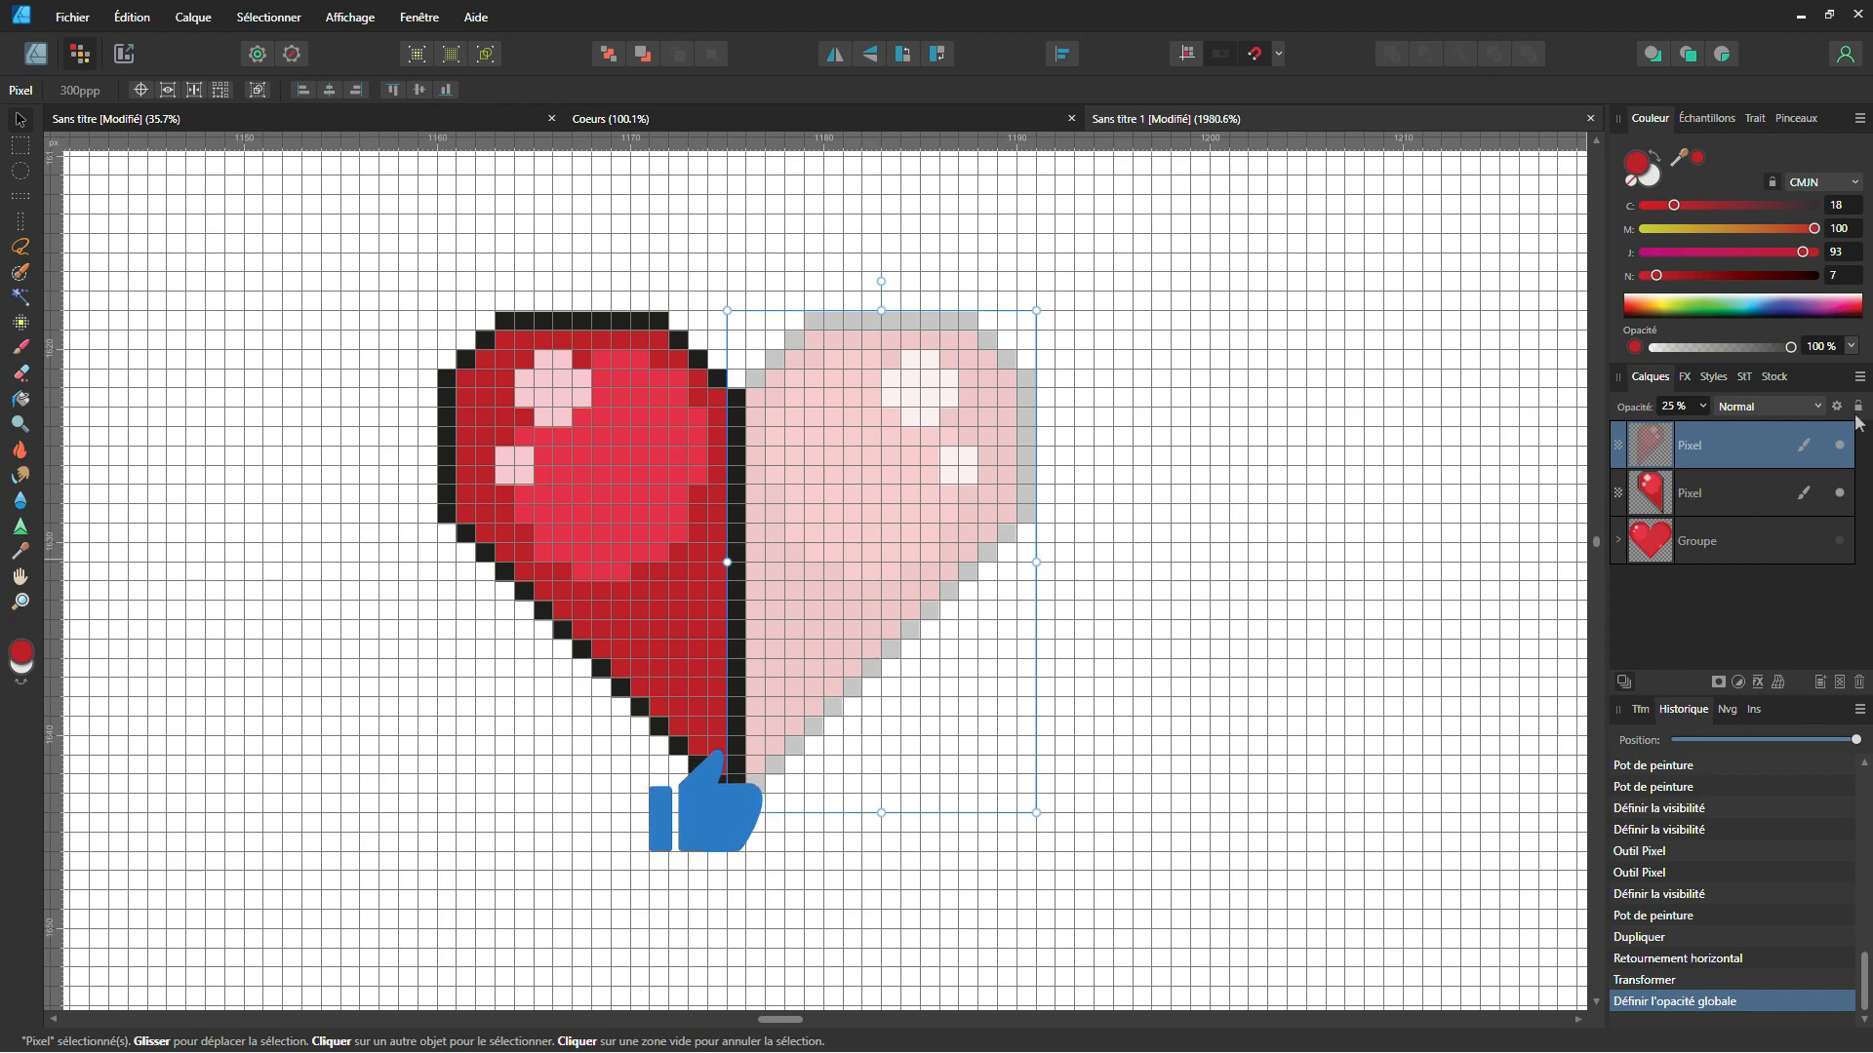
click(1821, 445)
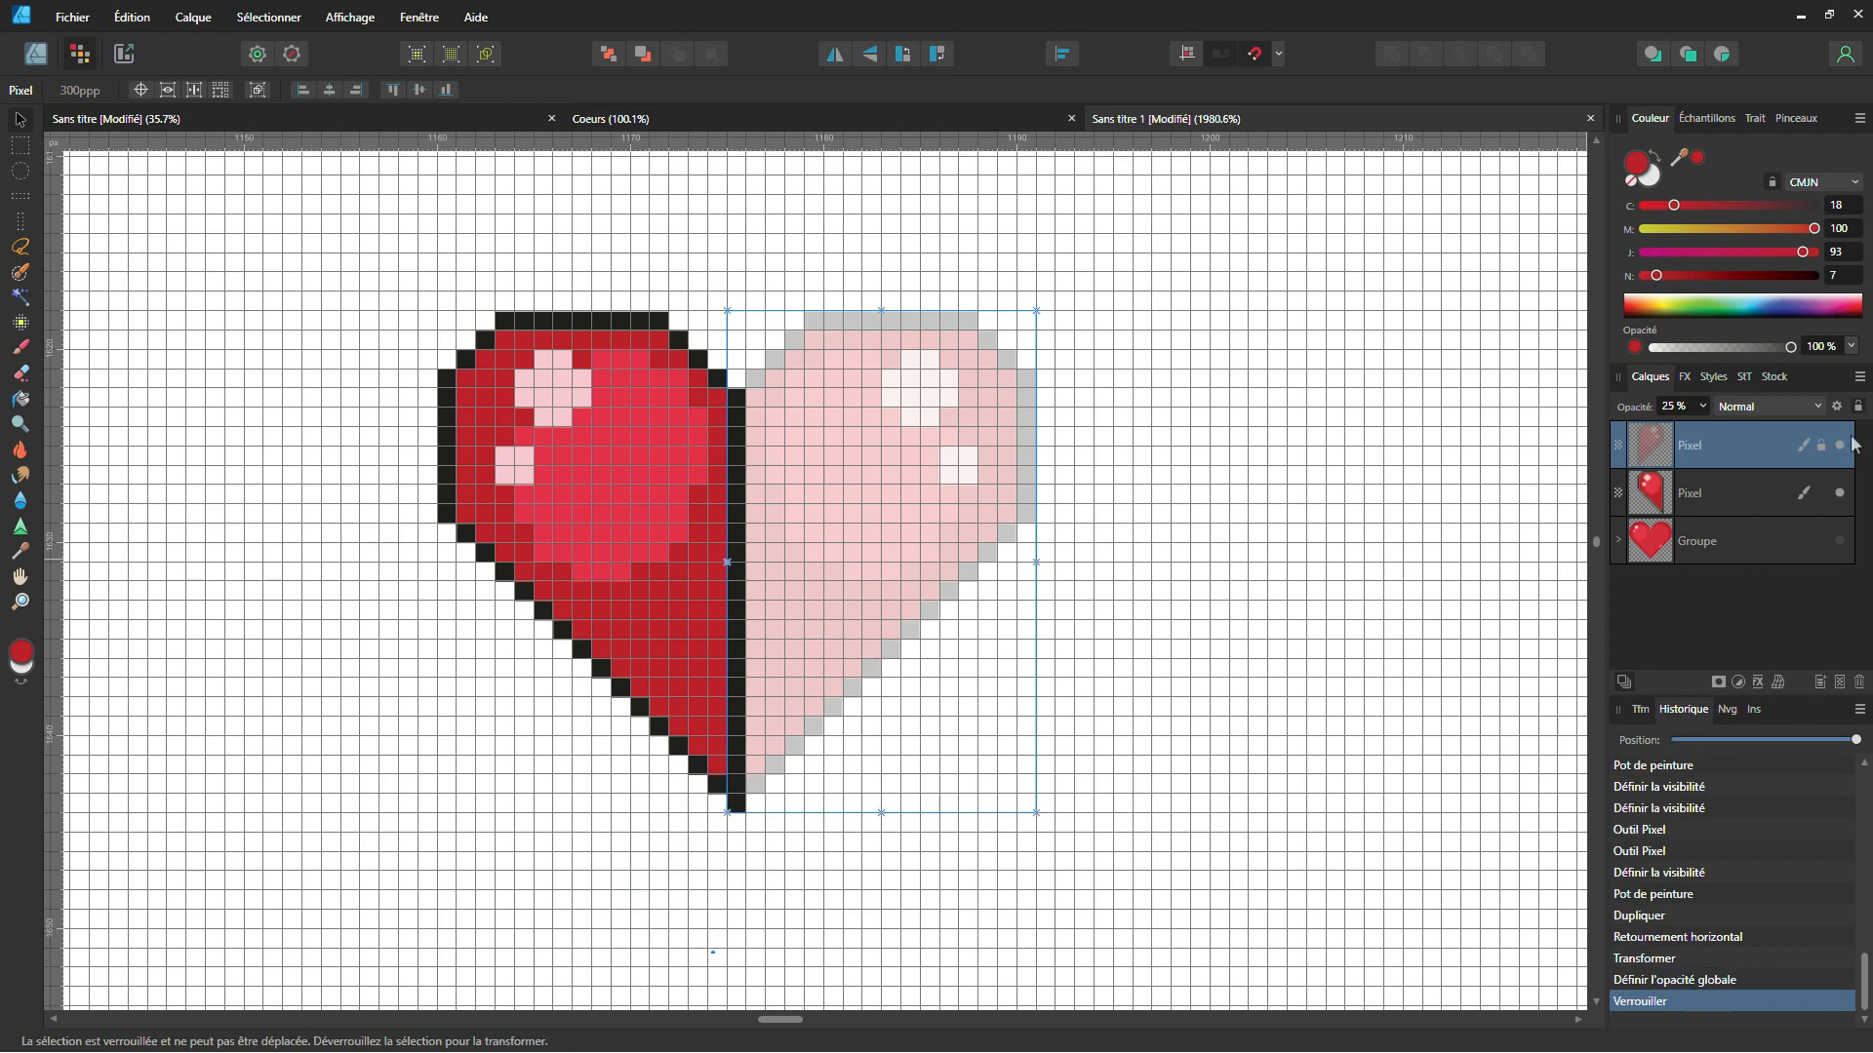
click(1821, 498)
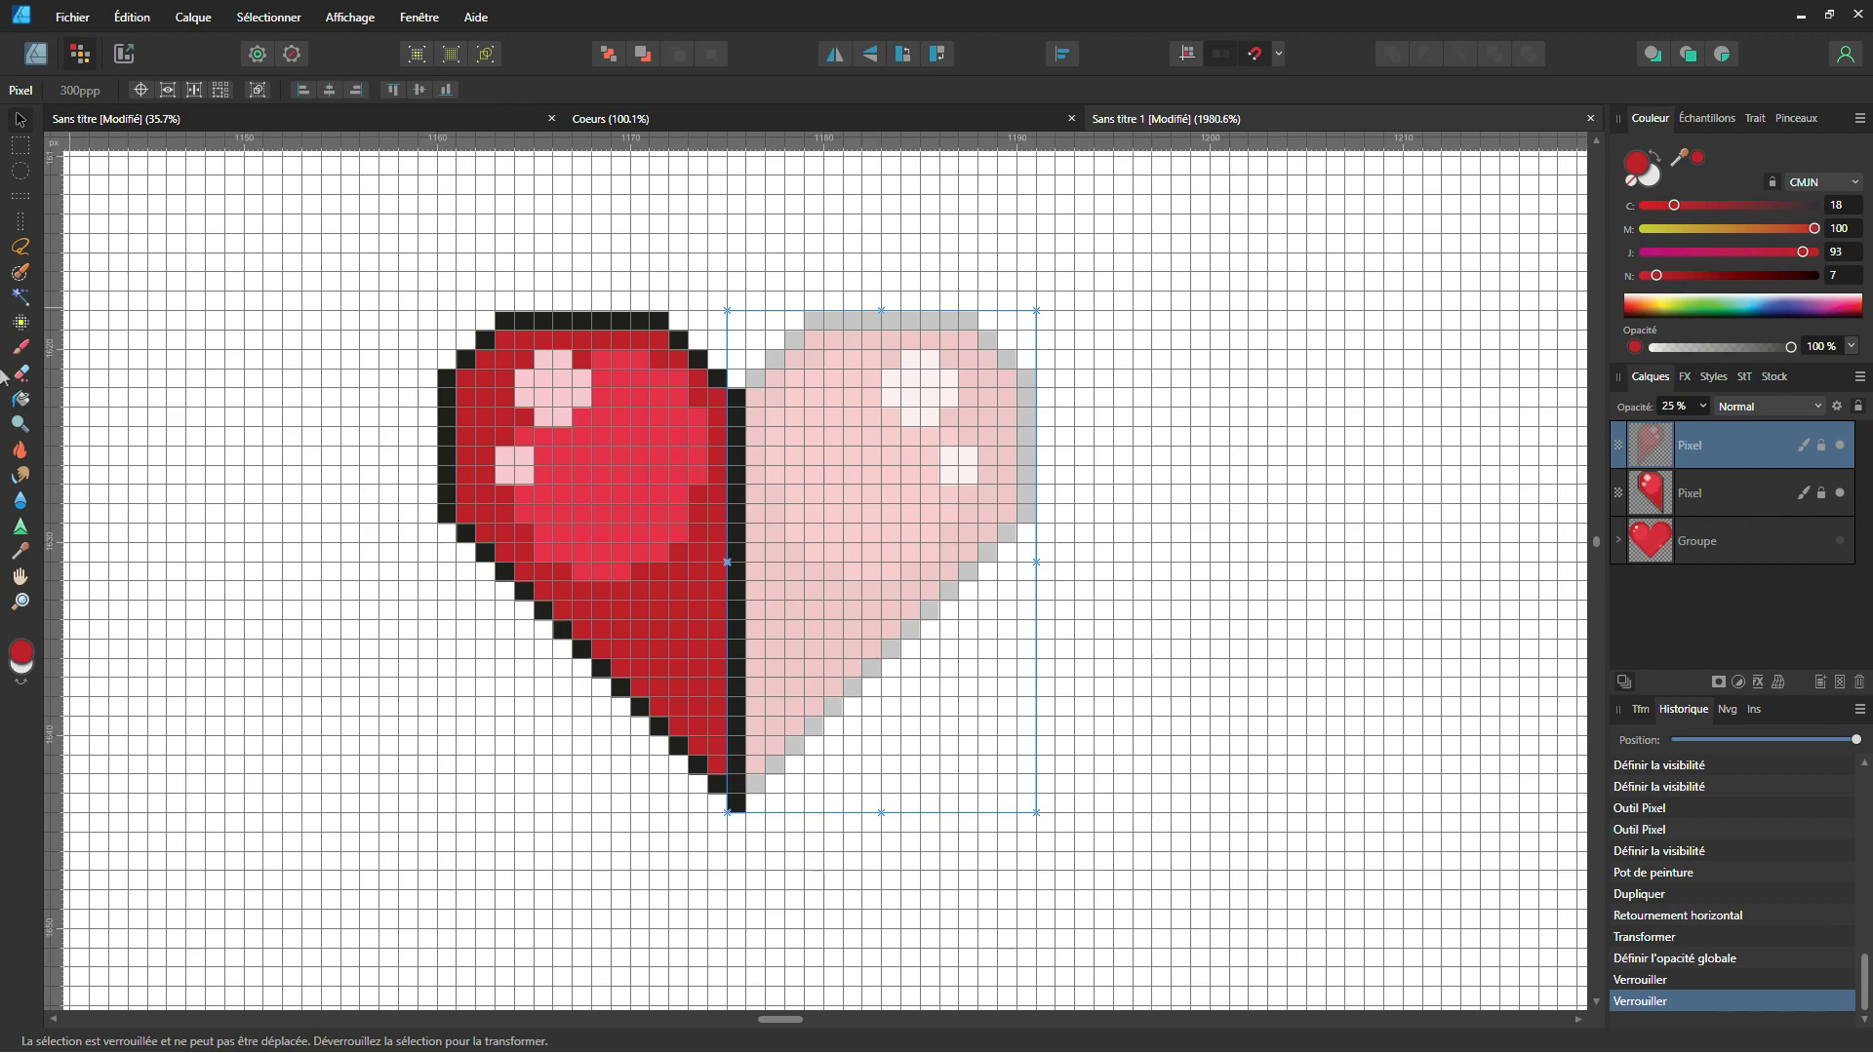
Step: Switch to the vector workspace and draw a 1 by 1 px rectangle in the grid cell at X 1175, Y 1618, above the notch
click(37, 56)
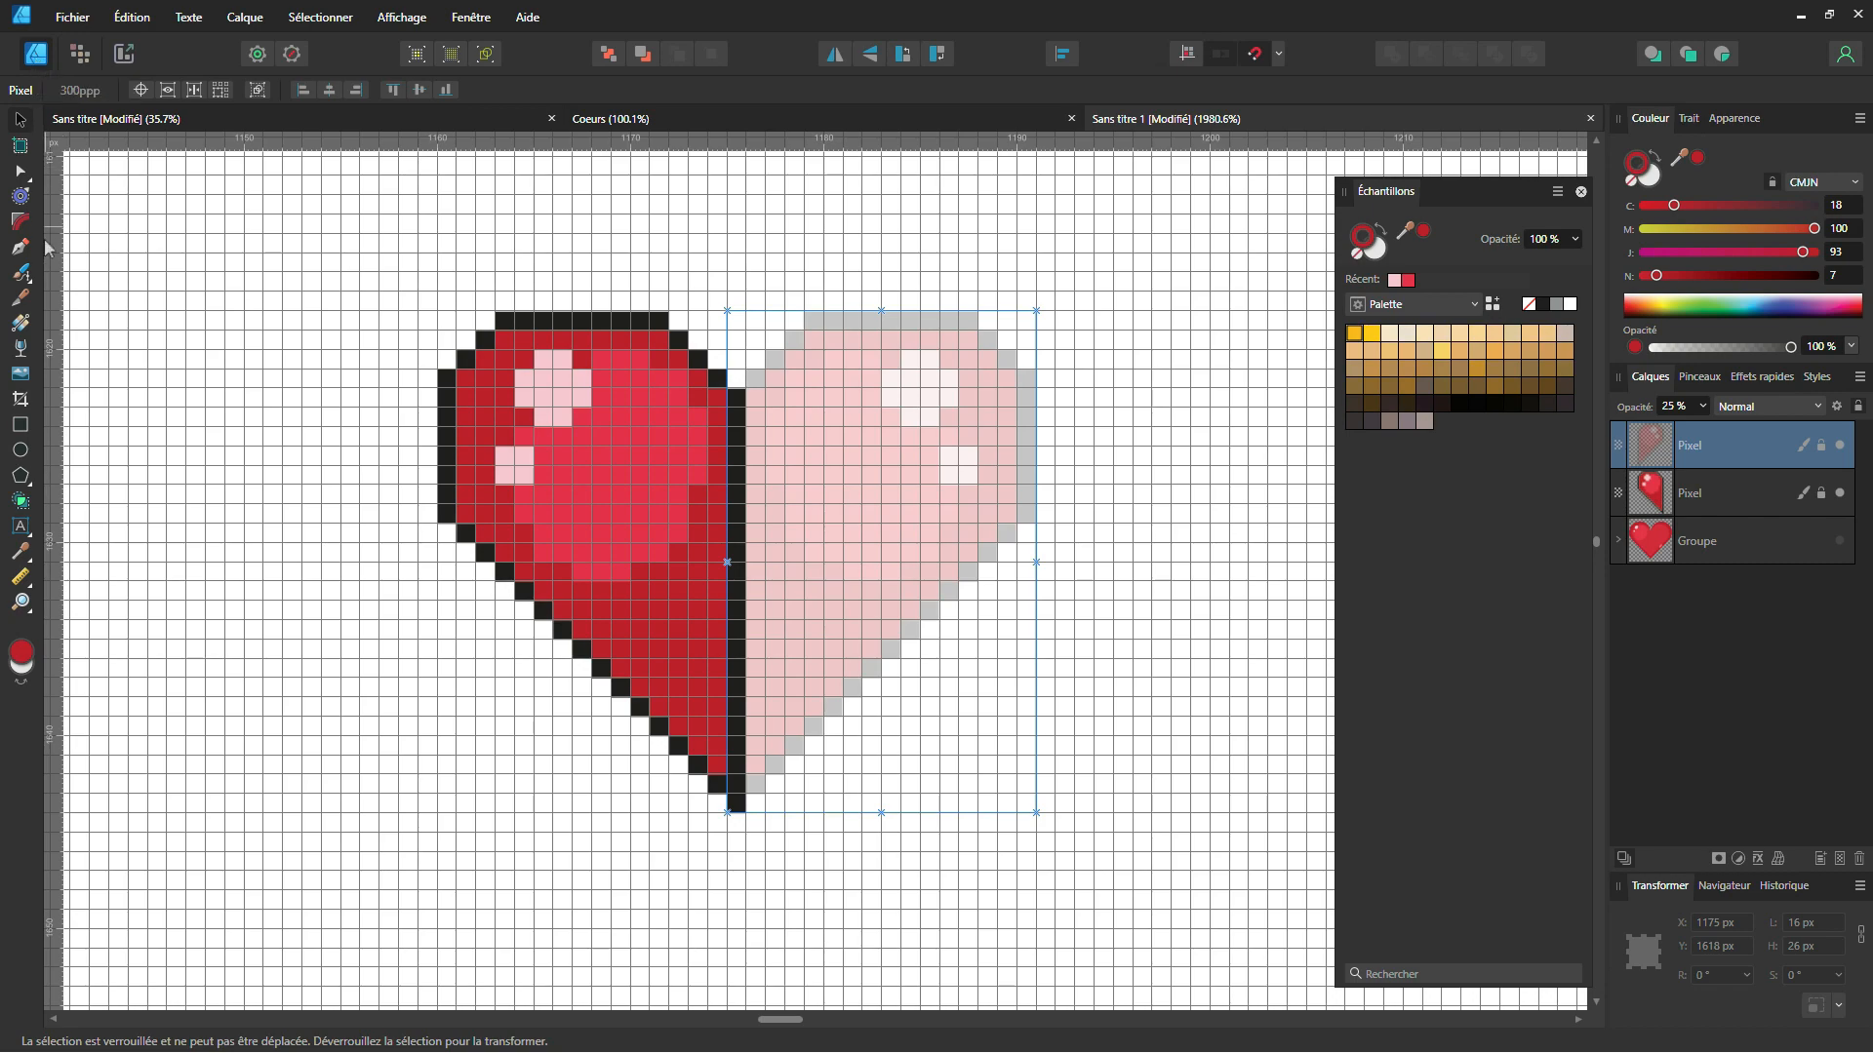
click(24, 426)
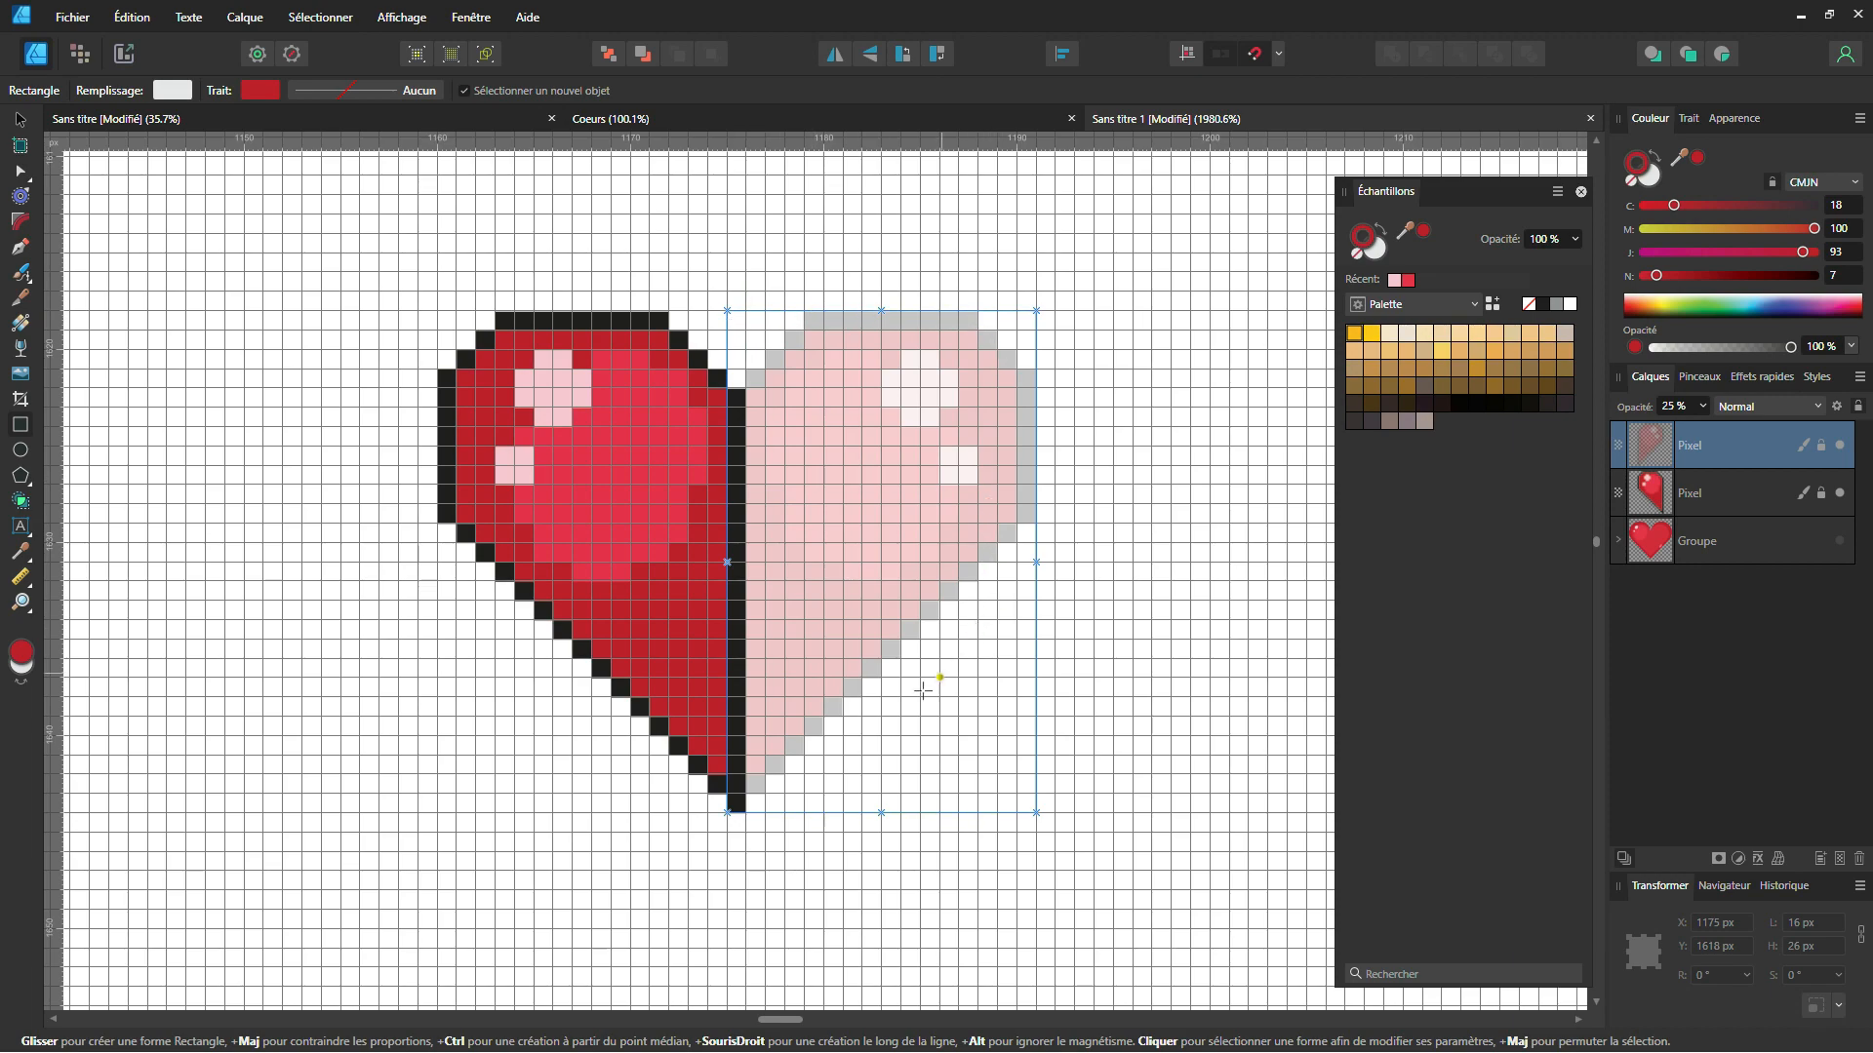
key(ctrl)
scroll(739, 311, up, 5)
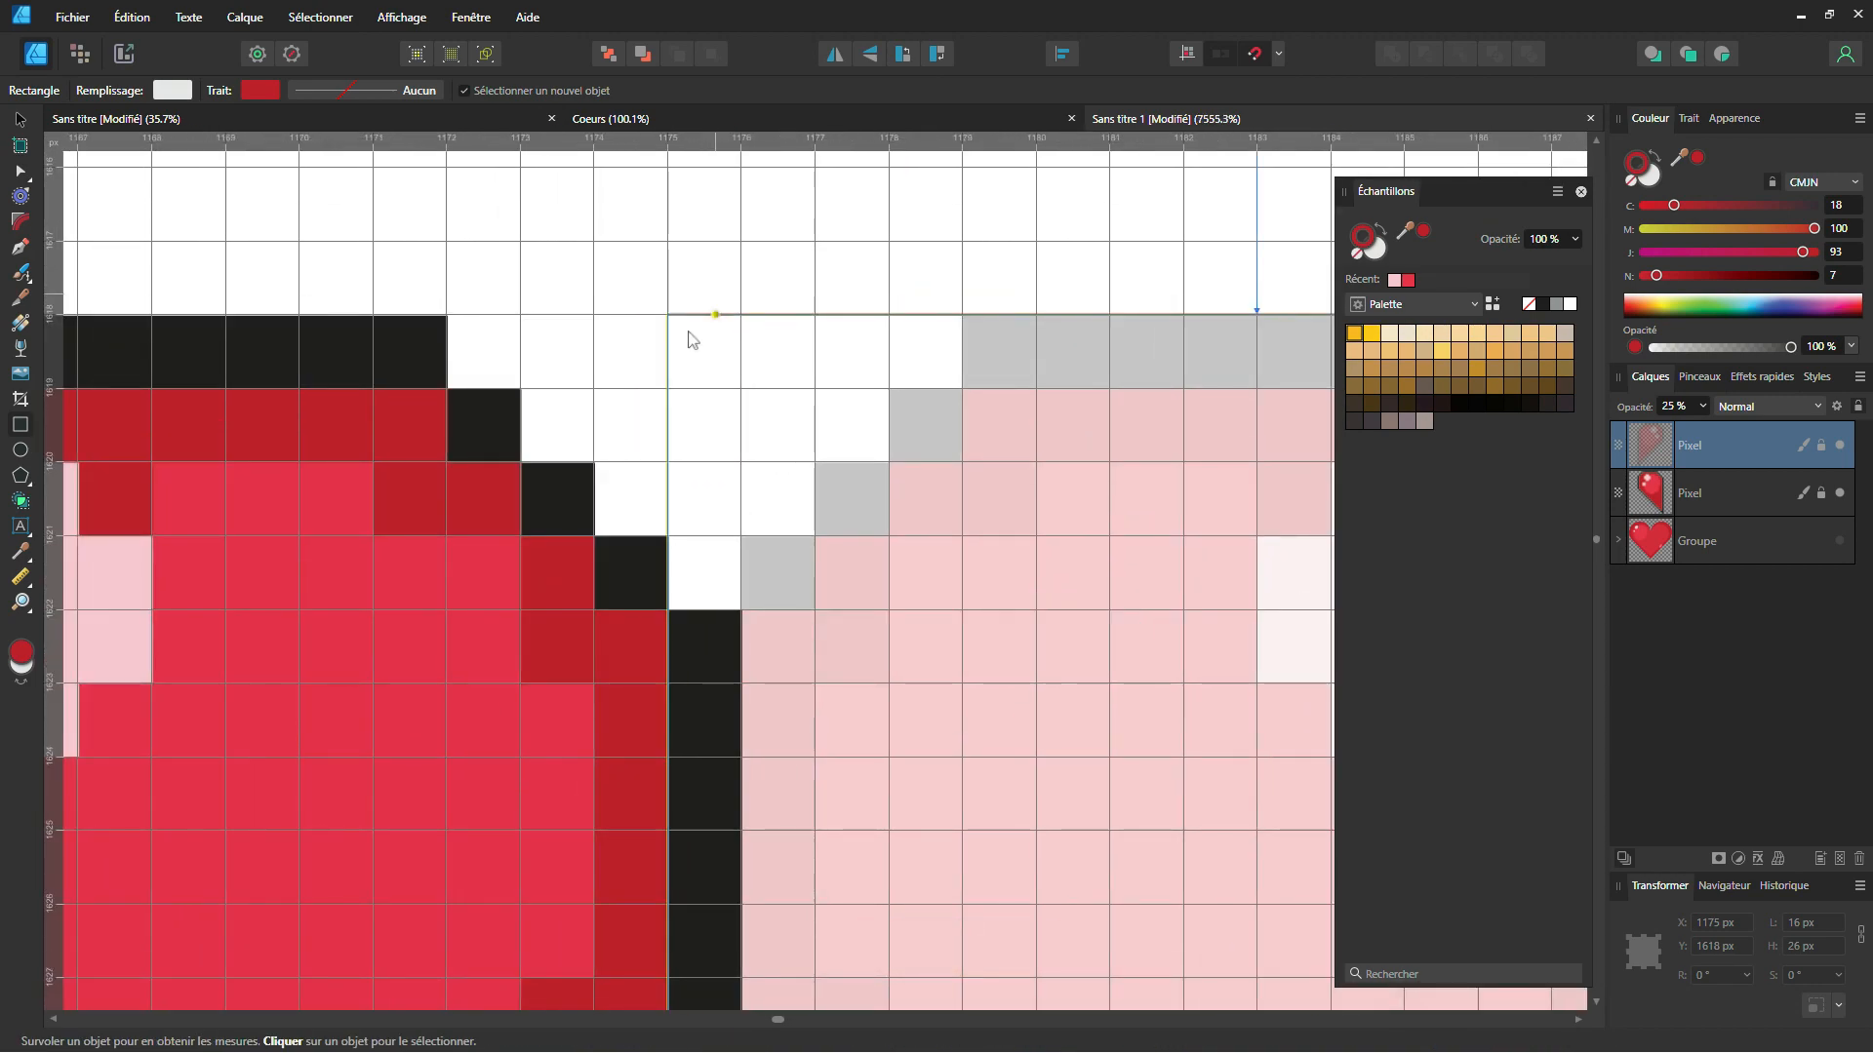
scroll(679, 360, up, 1)
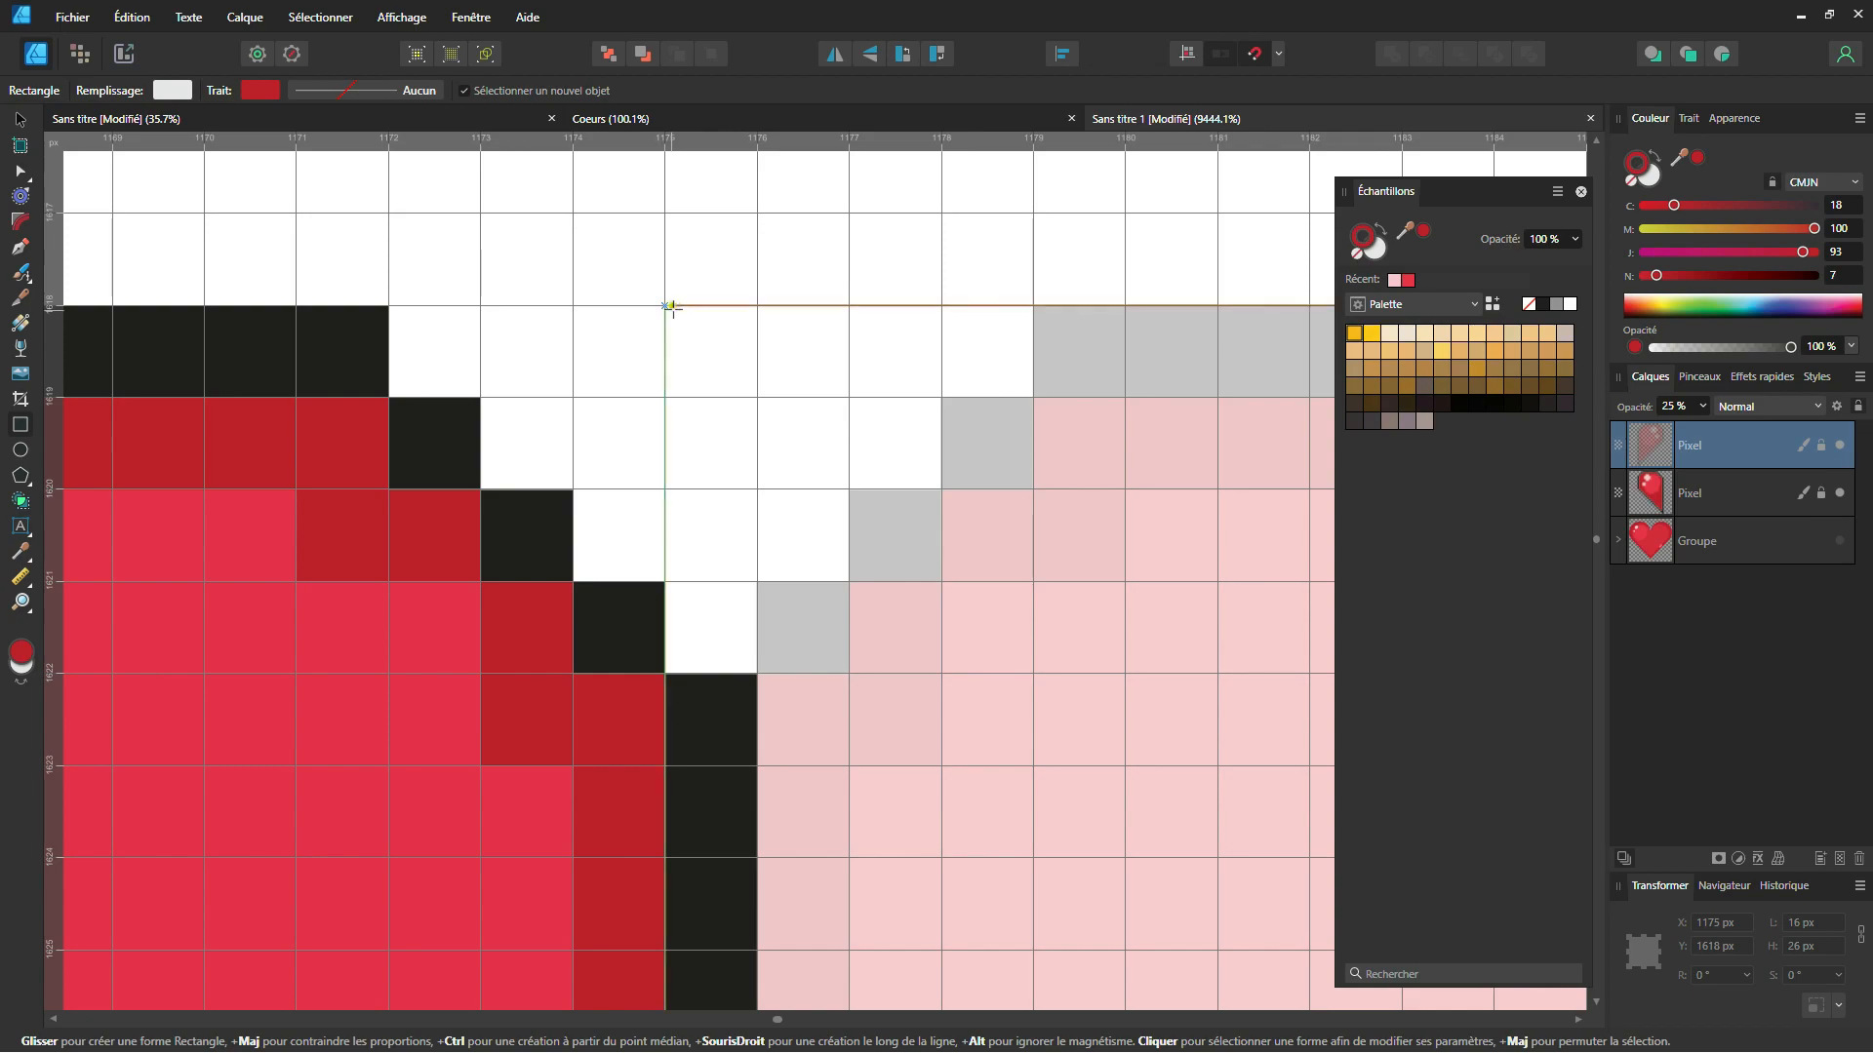
drag(664, 306, 757, 396)
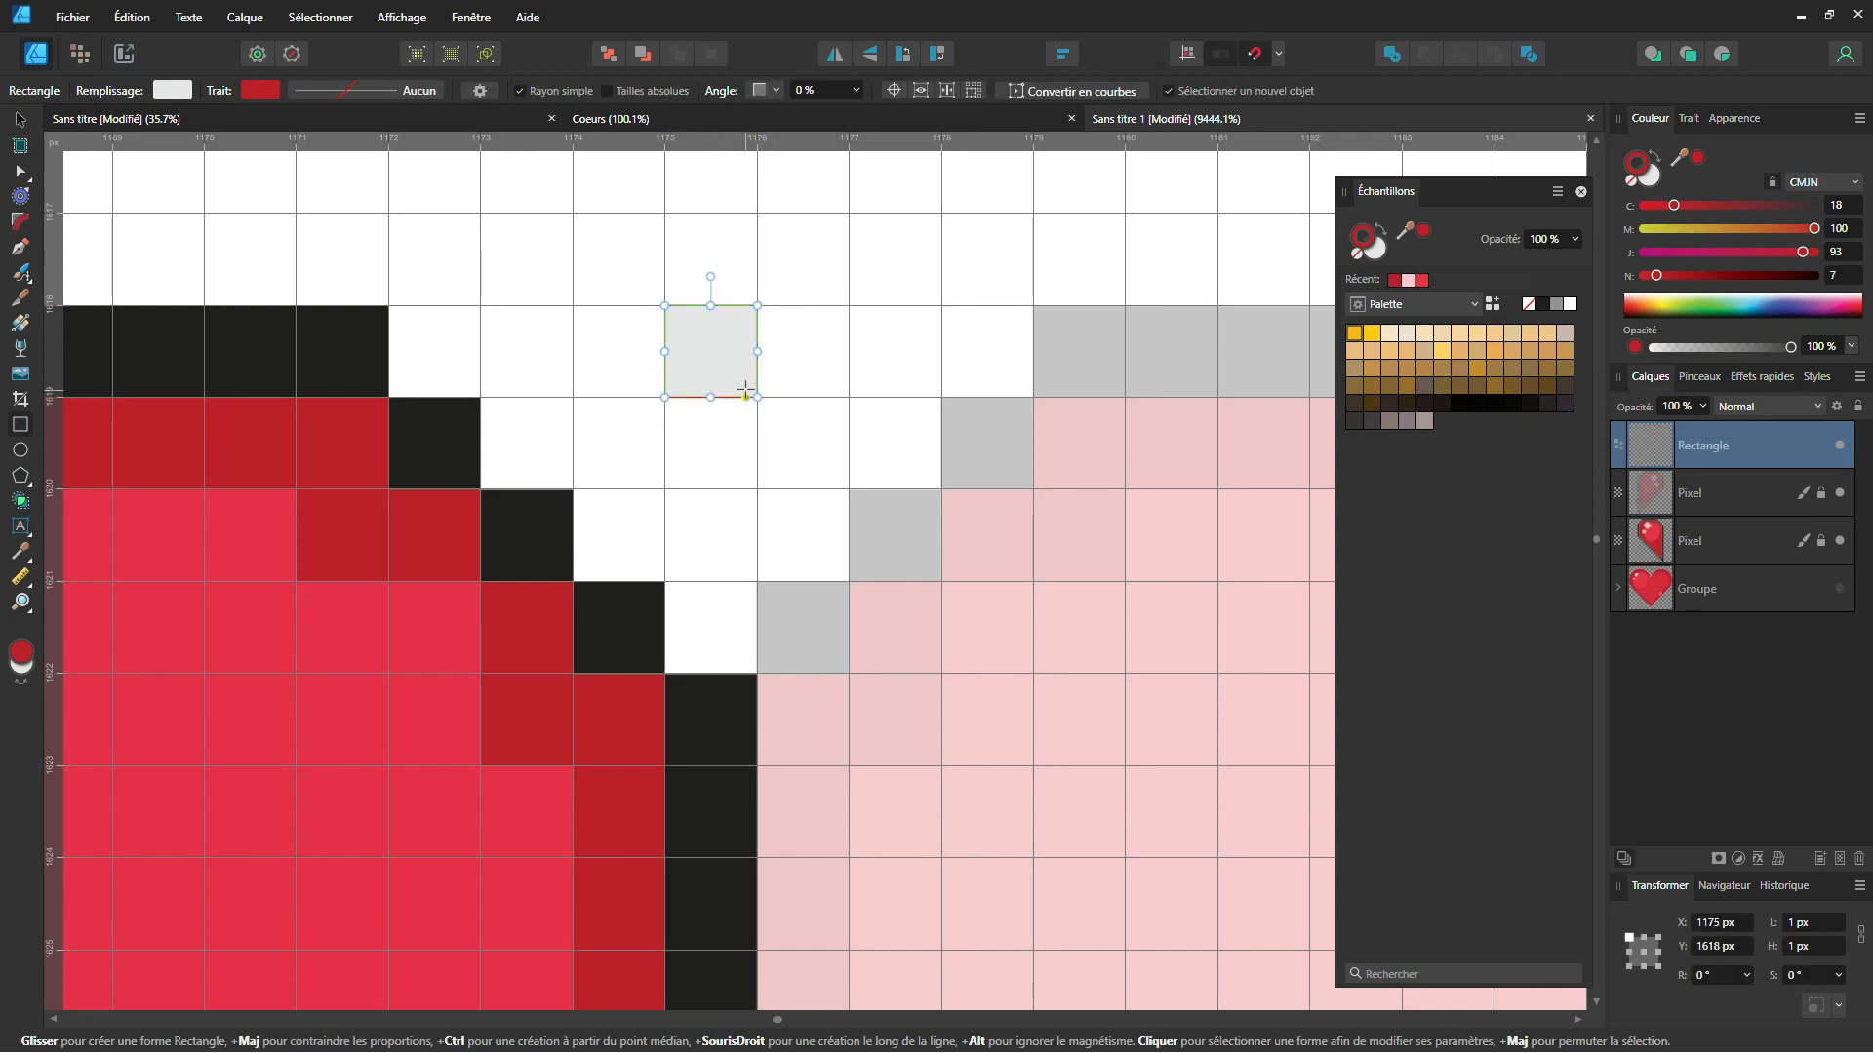
Step: Give the 1 px rectangle above the notch the outline's black as its stroke colour and remove its fill
mouse_move(1757, 270)
mouse_down()
mouse_move(1820, 274)
mouse_move(1800, 252)
mouse_move(1578, 252)
mouse_up()
mouse_move(1707, 228)
mouse_down()
mouse_move(1612, 234)
mouse_move(1617, 204)
mouse_up()
click(1639, 186)
click(1632, 184)
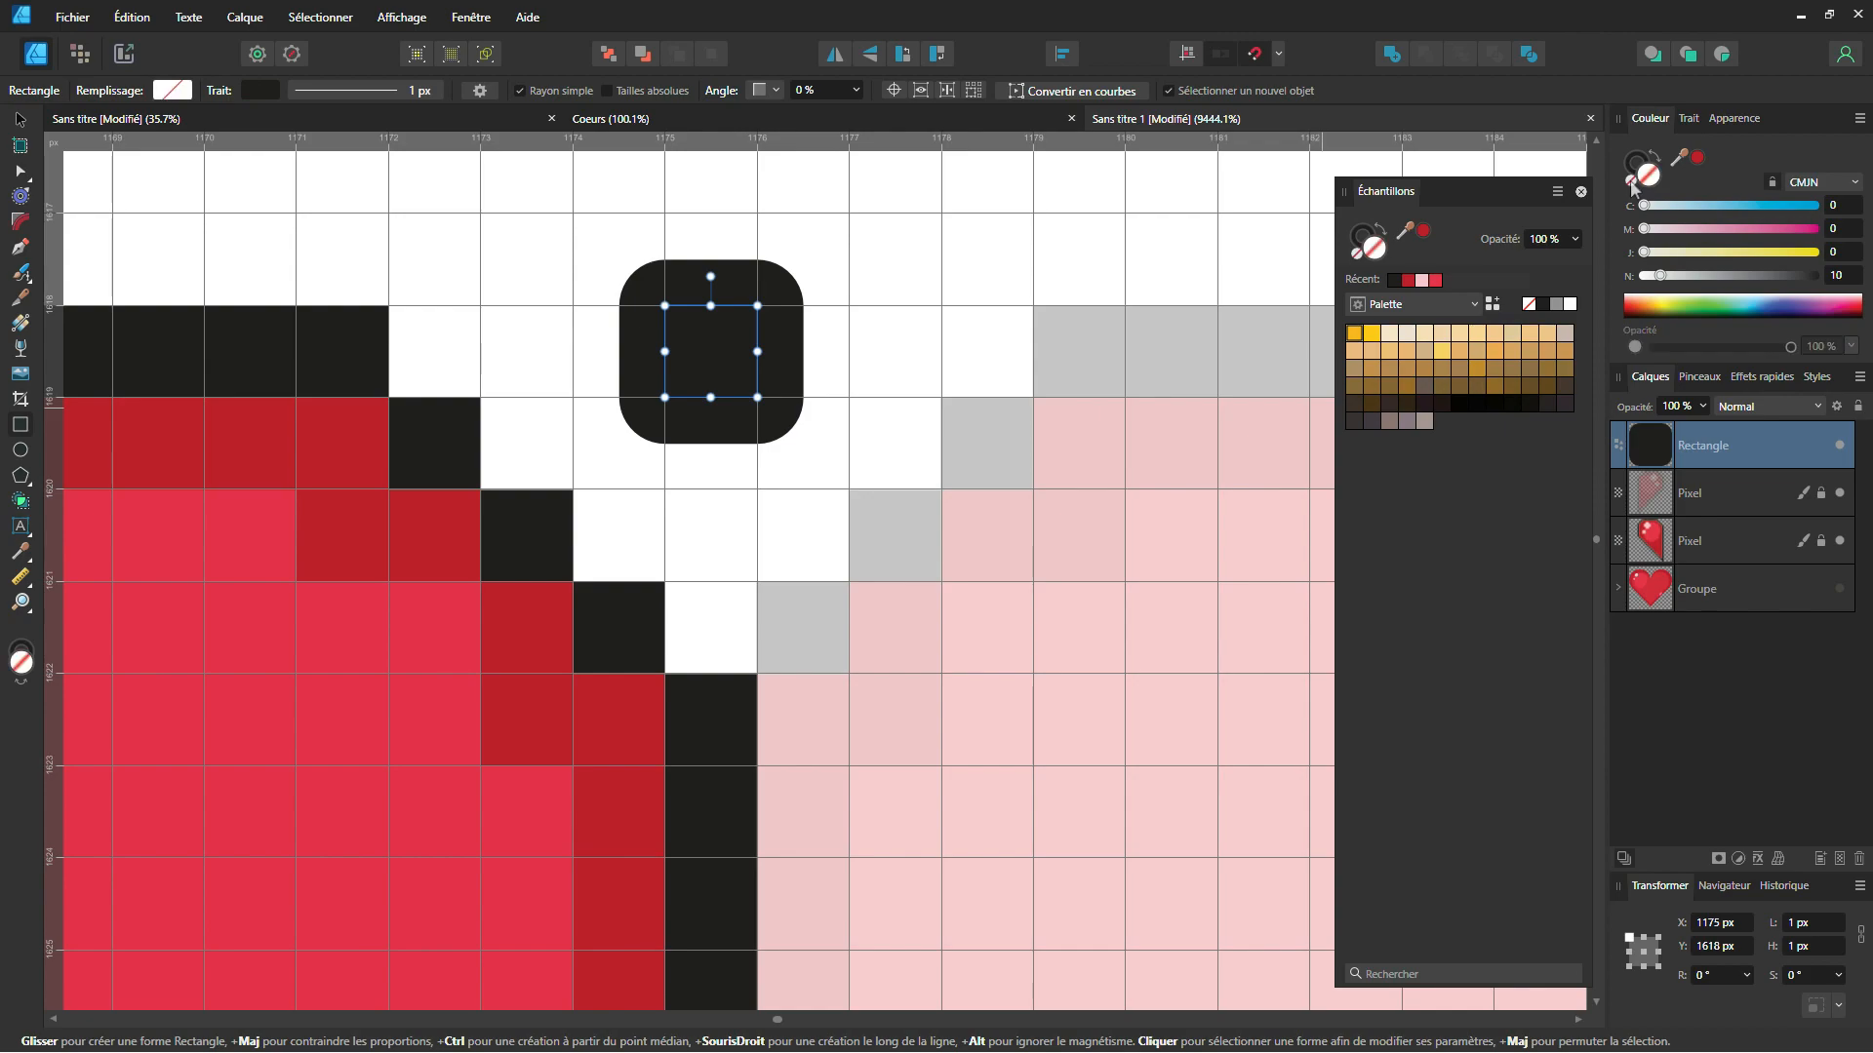
Step: Set the rectangle's stroke width to 0.1 px and make the stroke scale with the object
click(1689, 118)
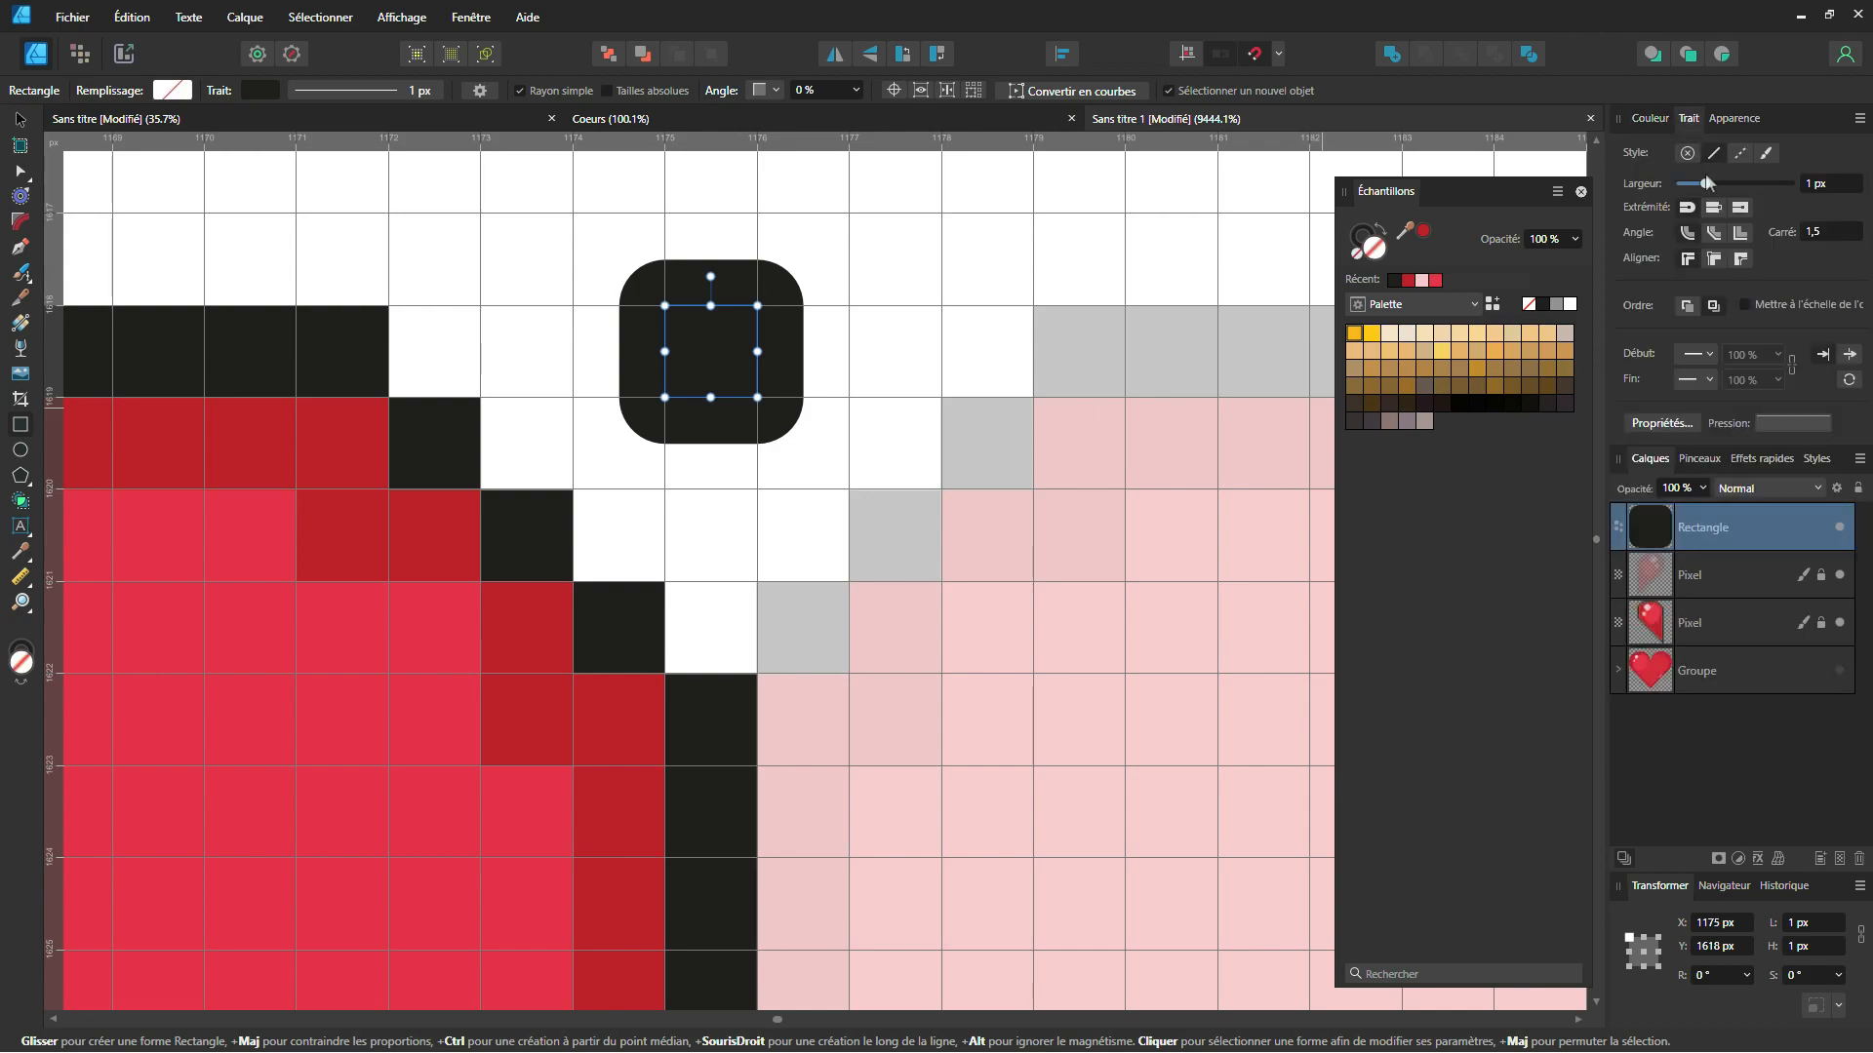
drag(1705, 183, 1685, 185)
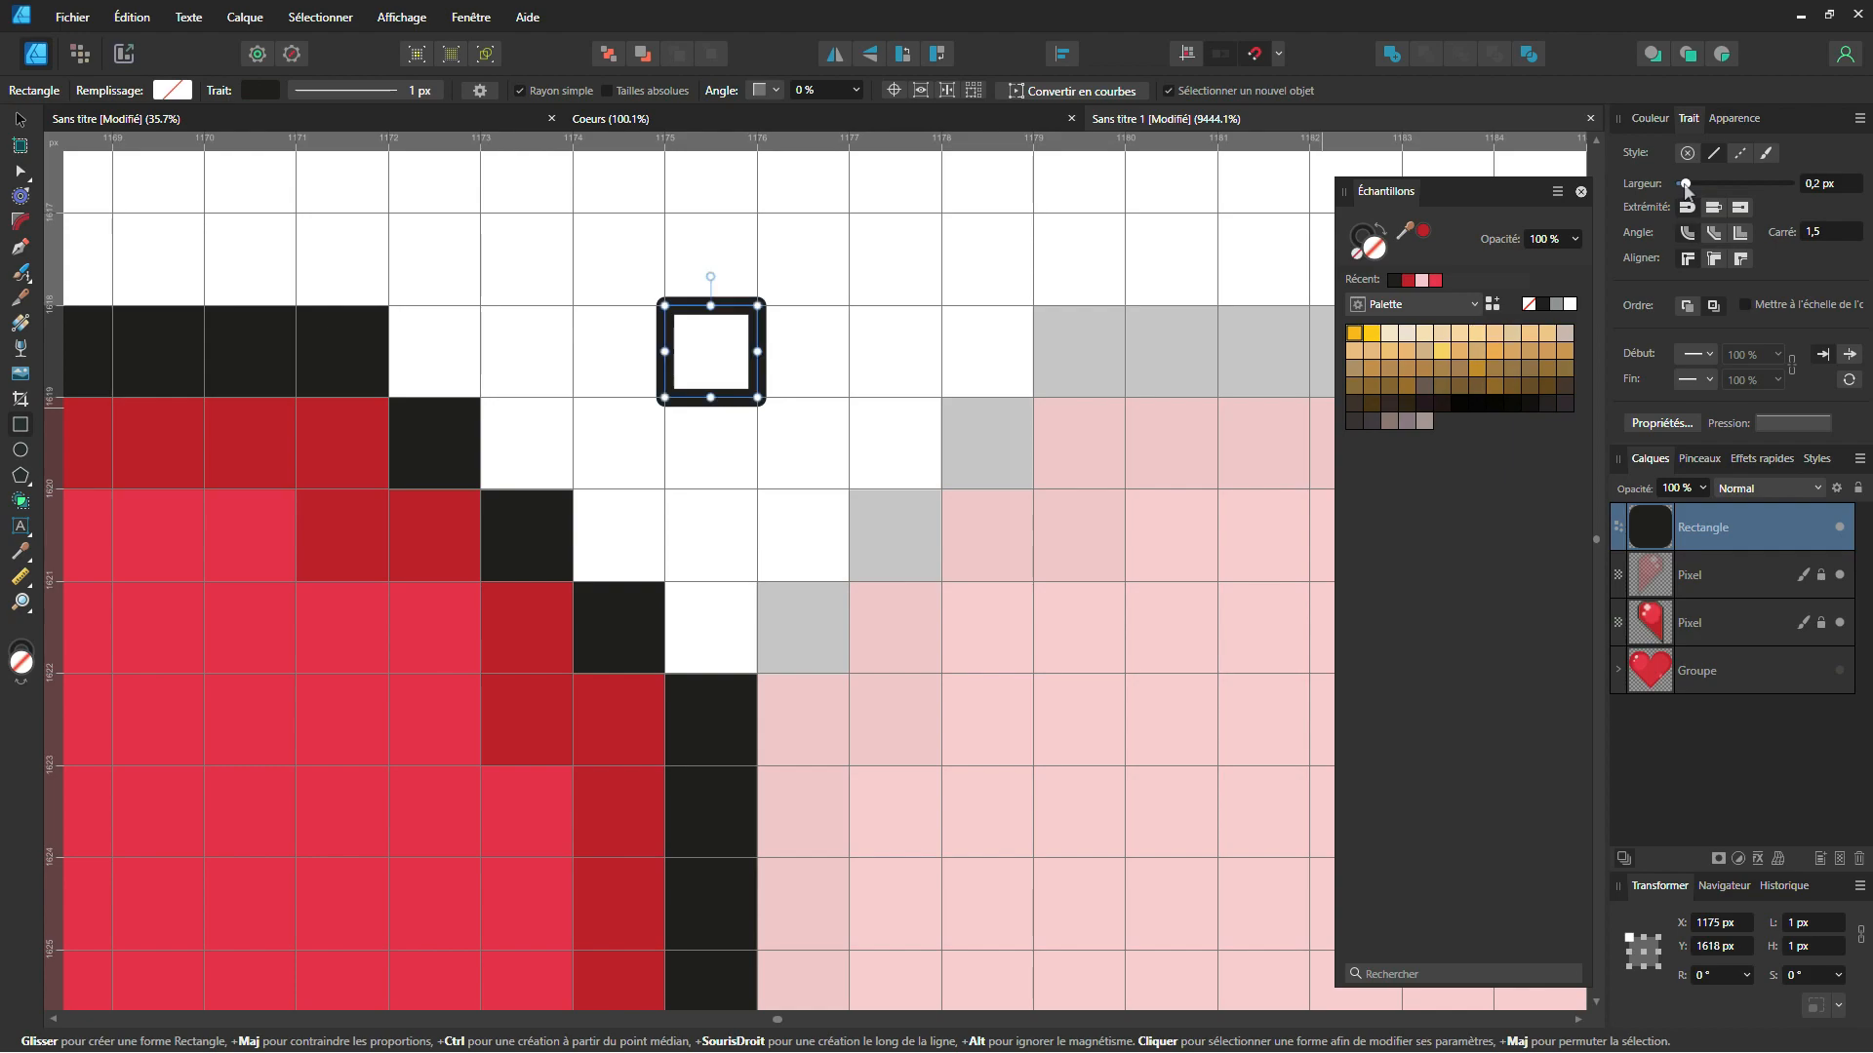
drag(1685, 184, 1682, 185)
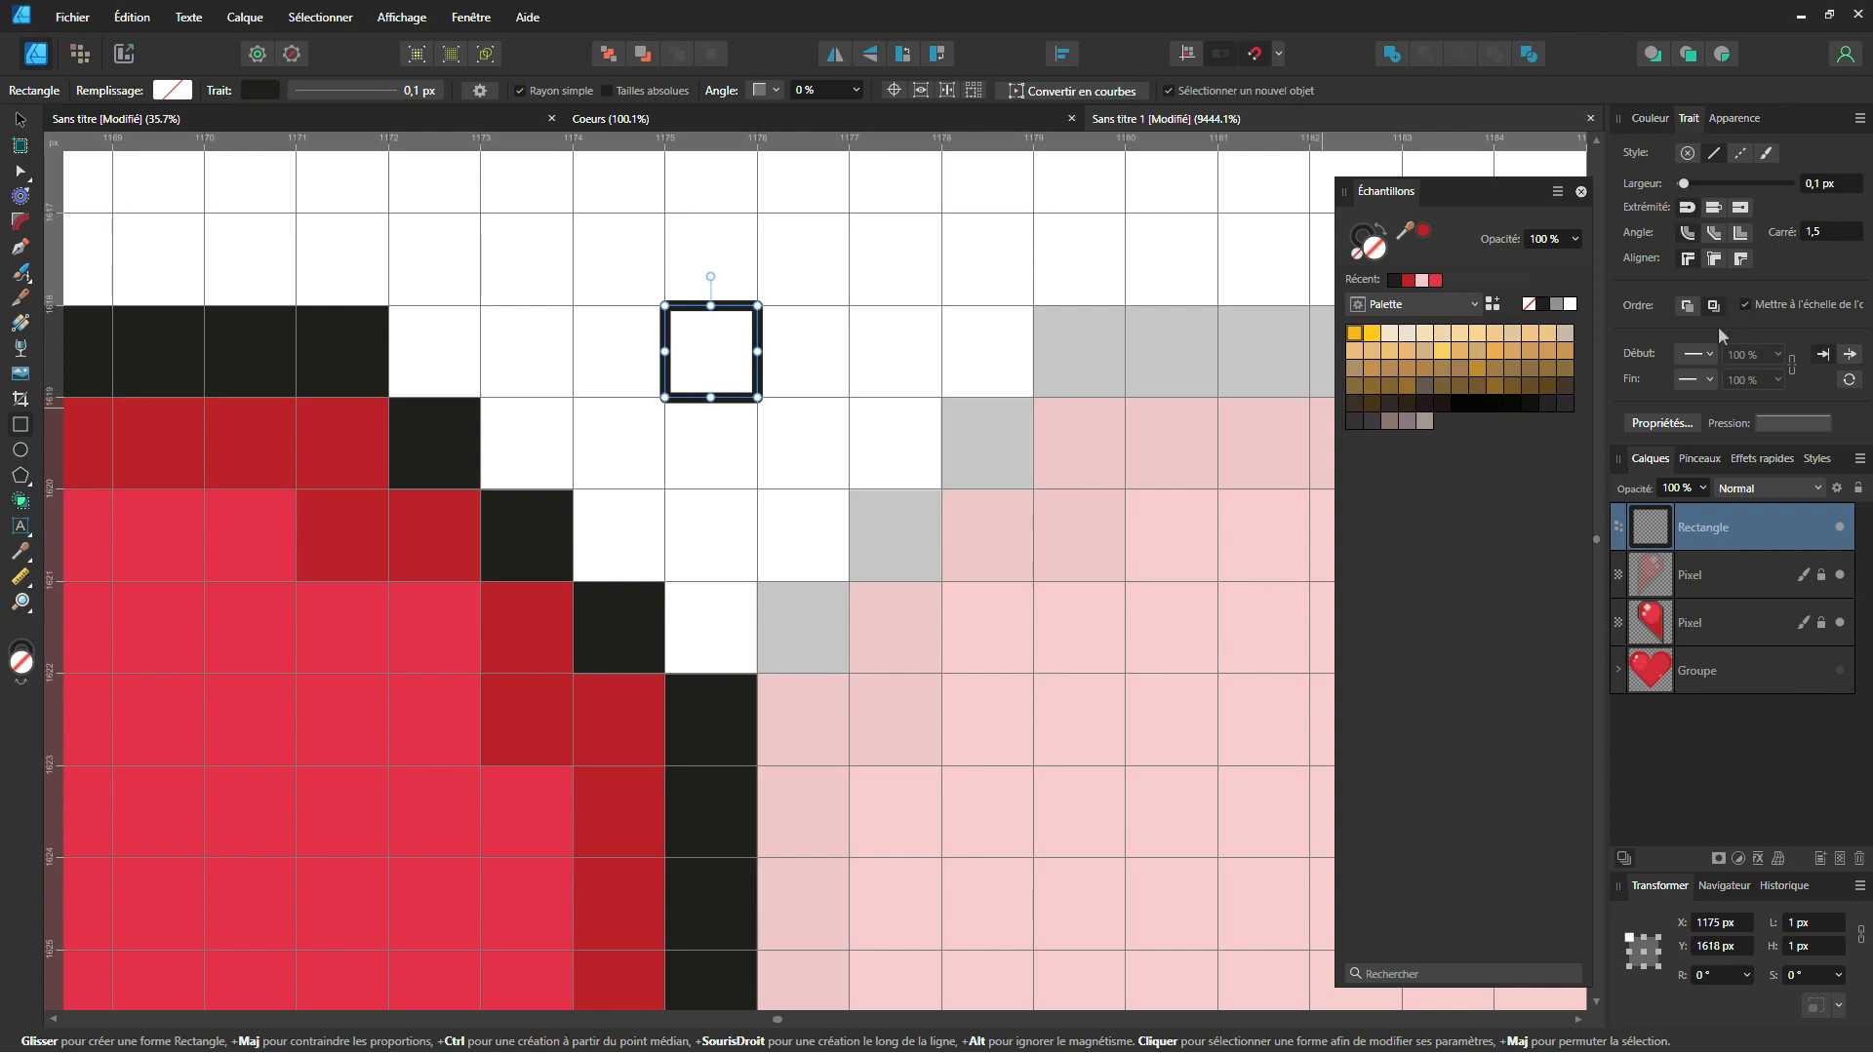
Step: Give the rectangle's stroke butt caps and mitred corner joins, and save the document
click(1718, 208)
scroll(685, 299, up, 4)
click(1741, 235)
scroll(1087, 422, down, 5)
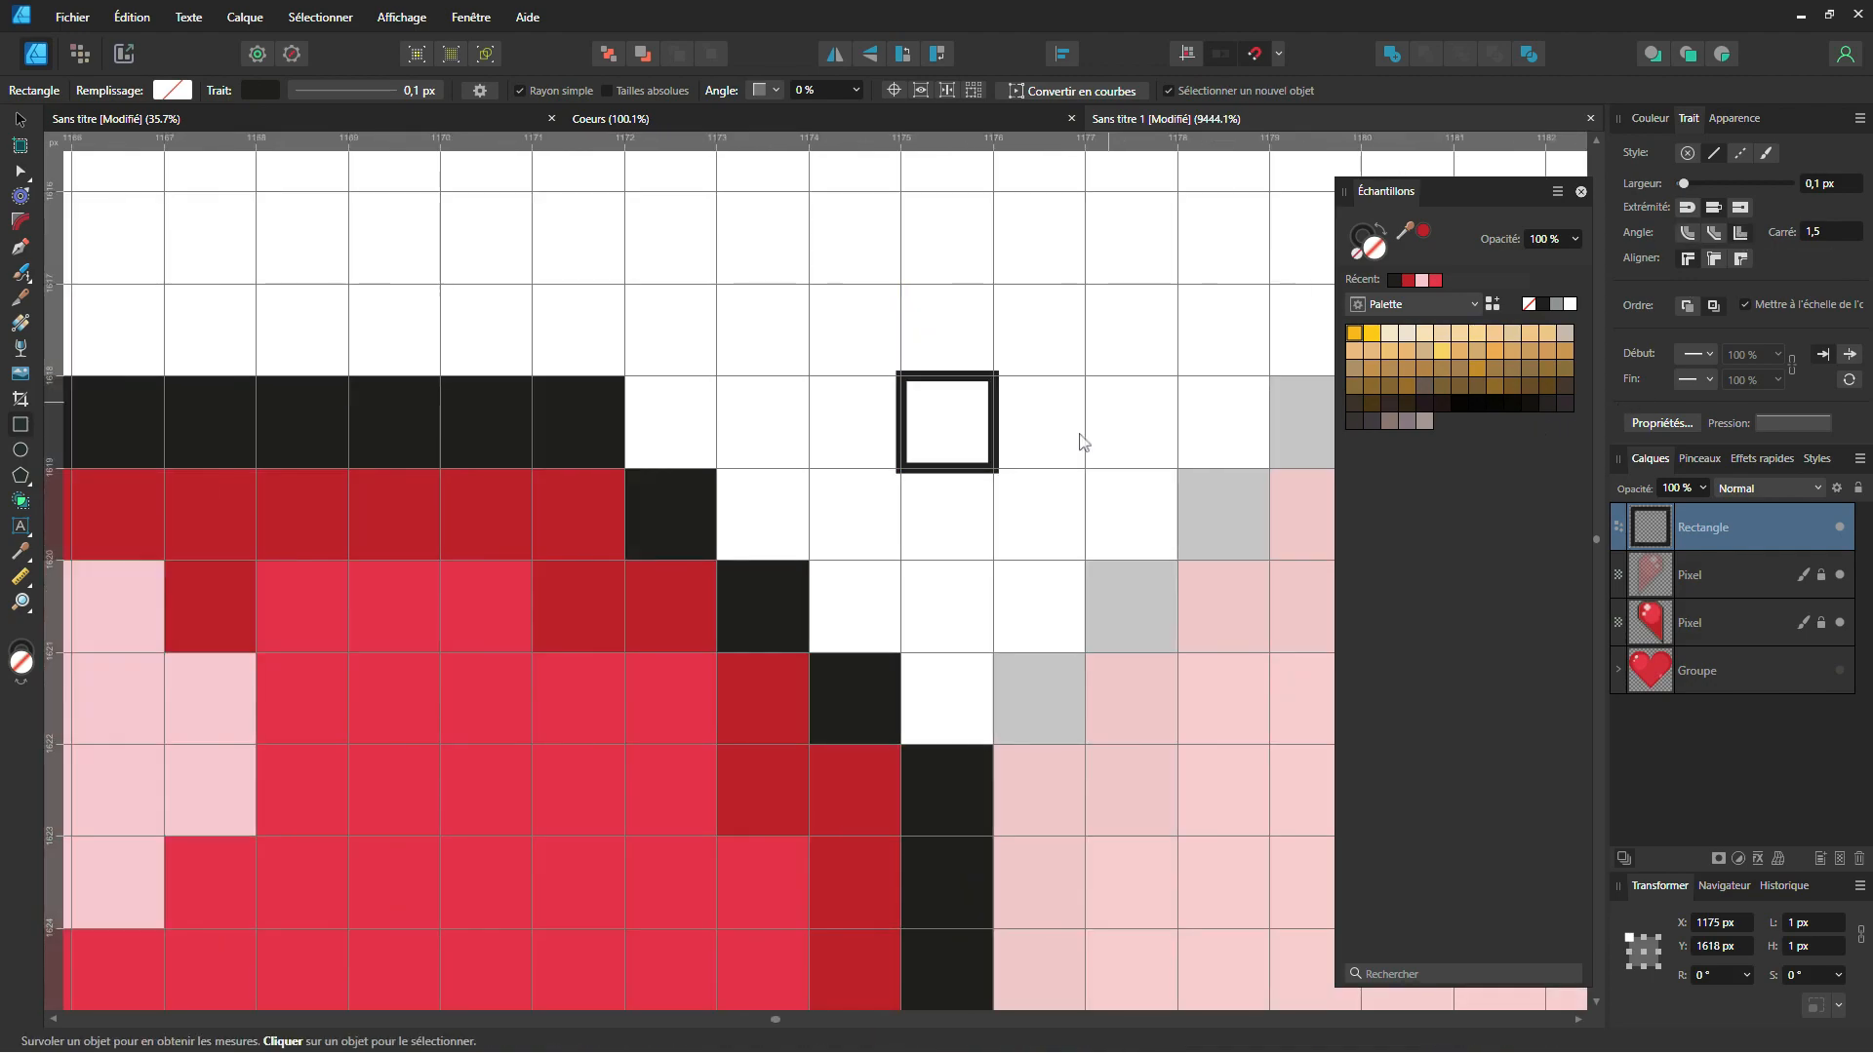
drag(962, 364, 880, 322)
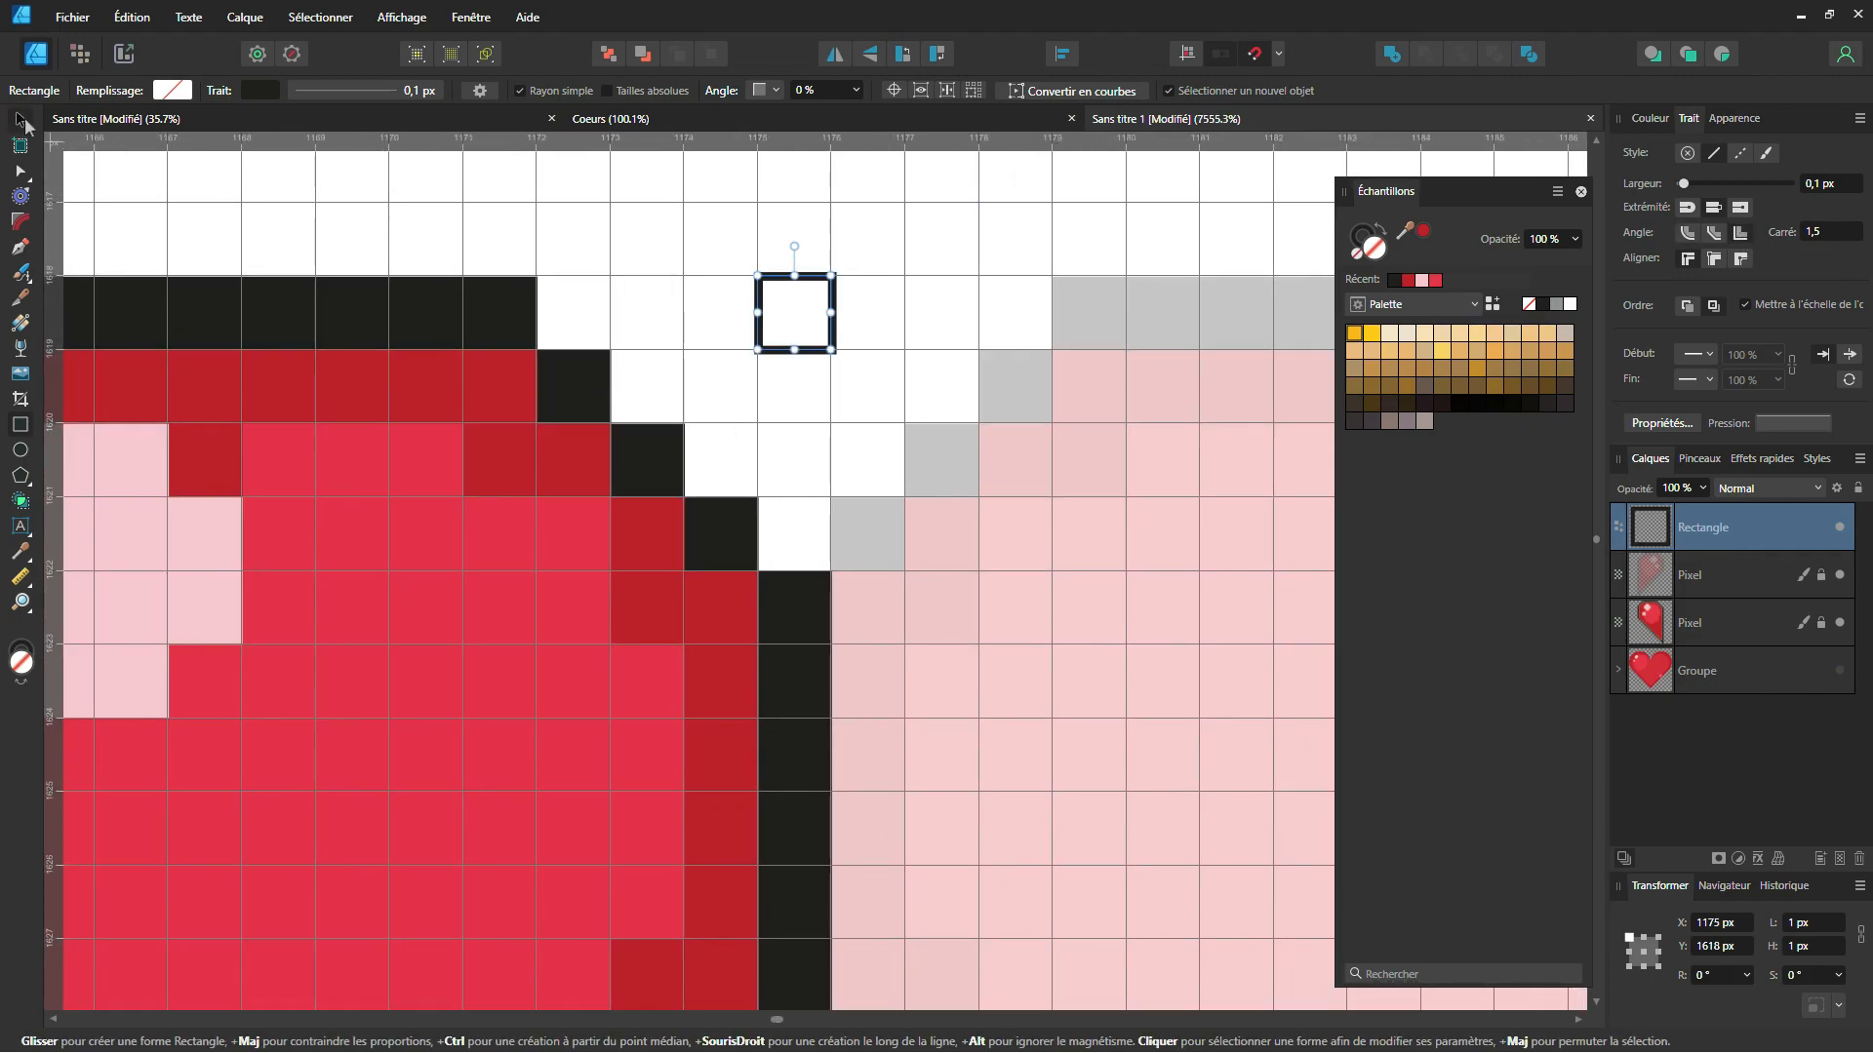
scroll(925, 363, down, 3)
drag(925, 363, 670, 349)
key(ctrl+s)
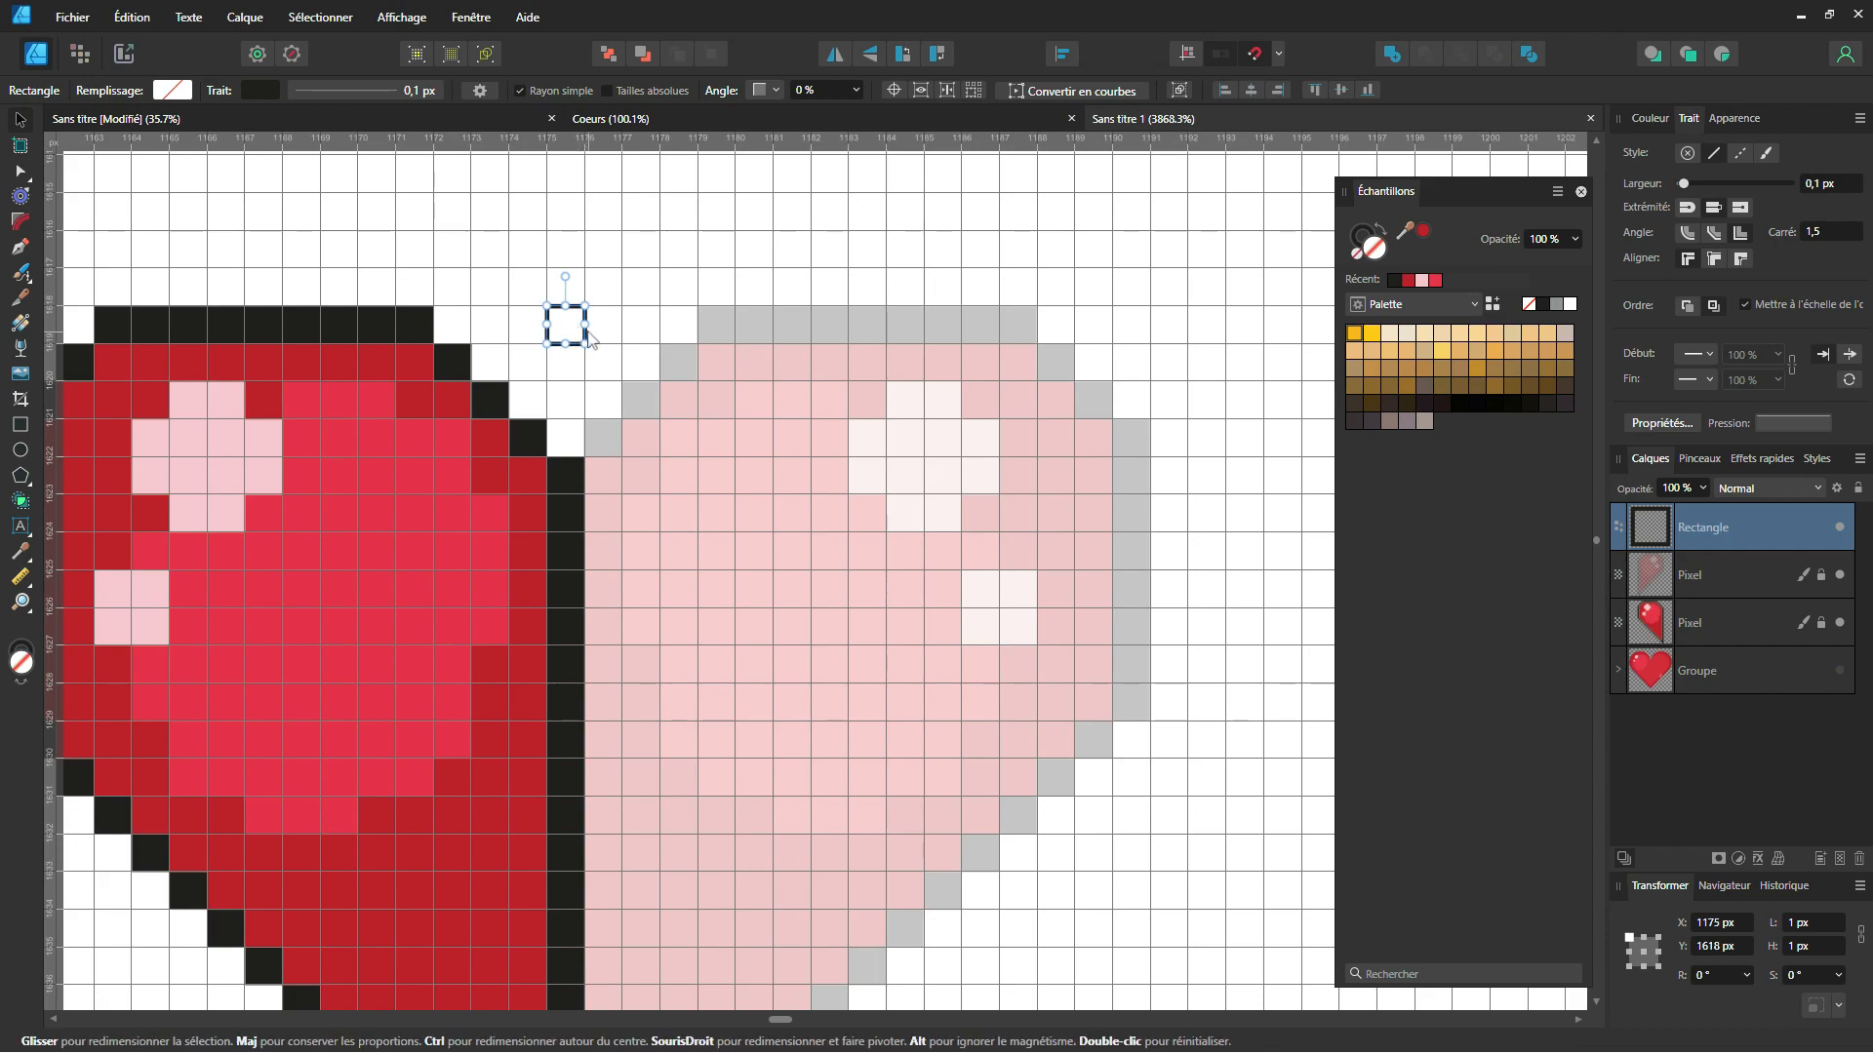
Step: Copy the rectangle one cell to the right and repeat the duplication to X 1190, making a row of 16 over the mirrored half
drag(562, 323, 625, 346)
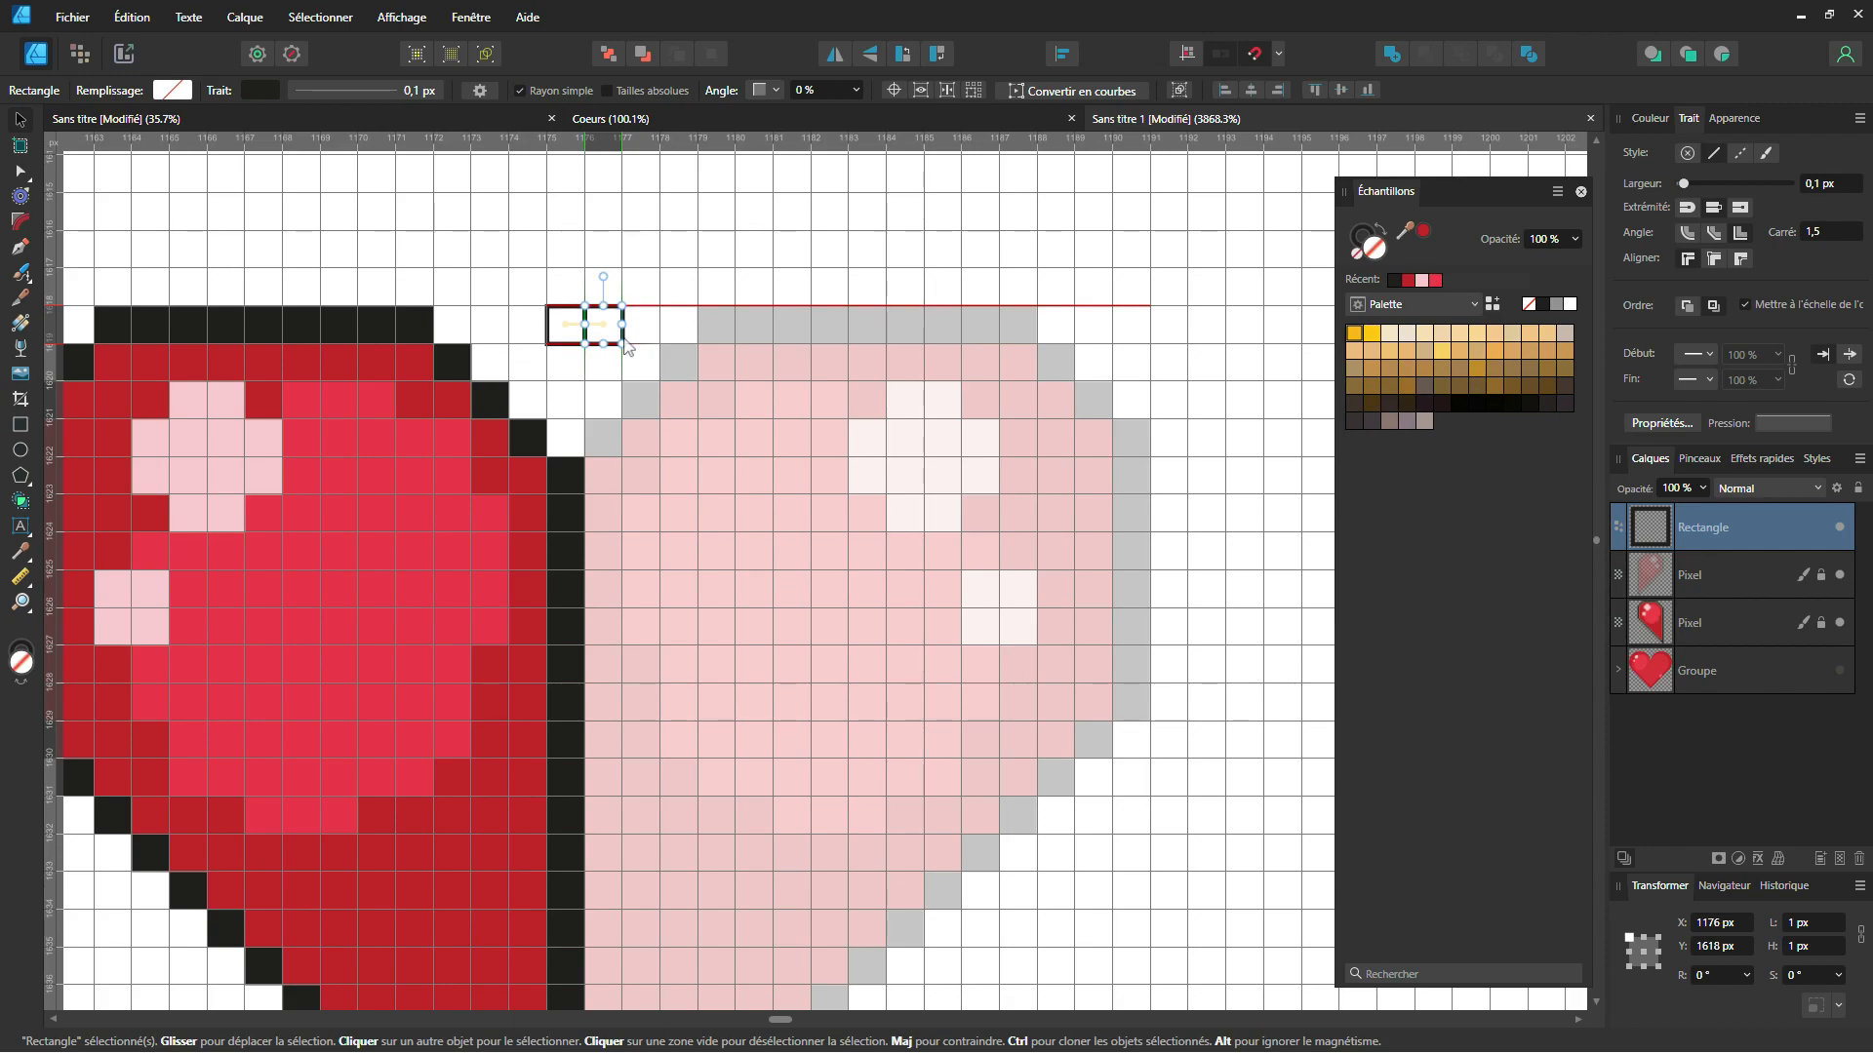
drag(625, 347, 625, 346)
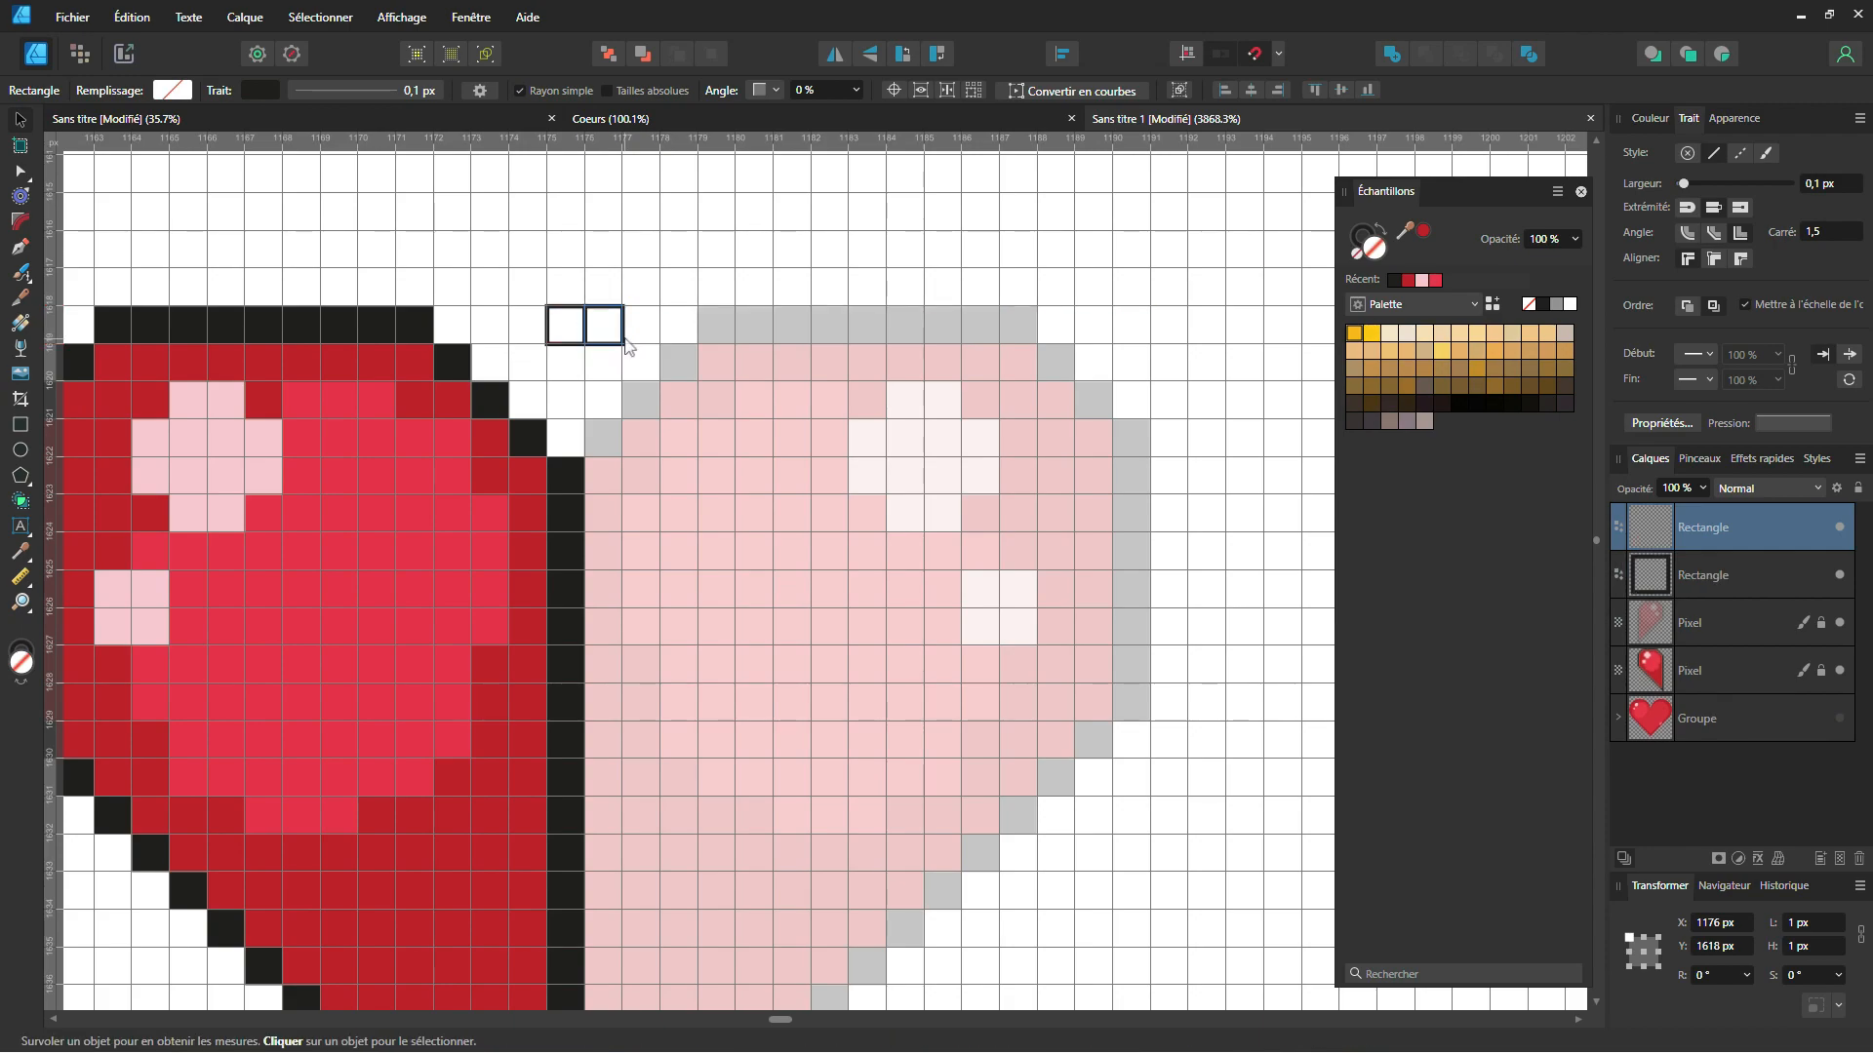
key(ctrl)
key(ctrl+j)
key(ctrl+j)
key(ctrl+j)
key(ctrl+j)
key(ctrl+j)
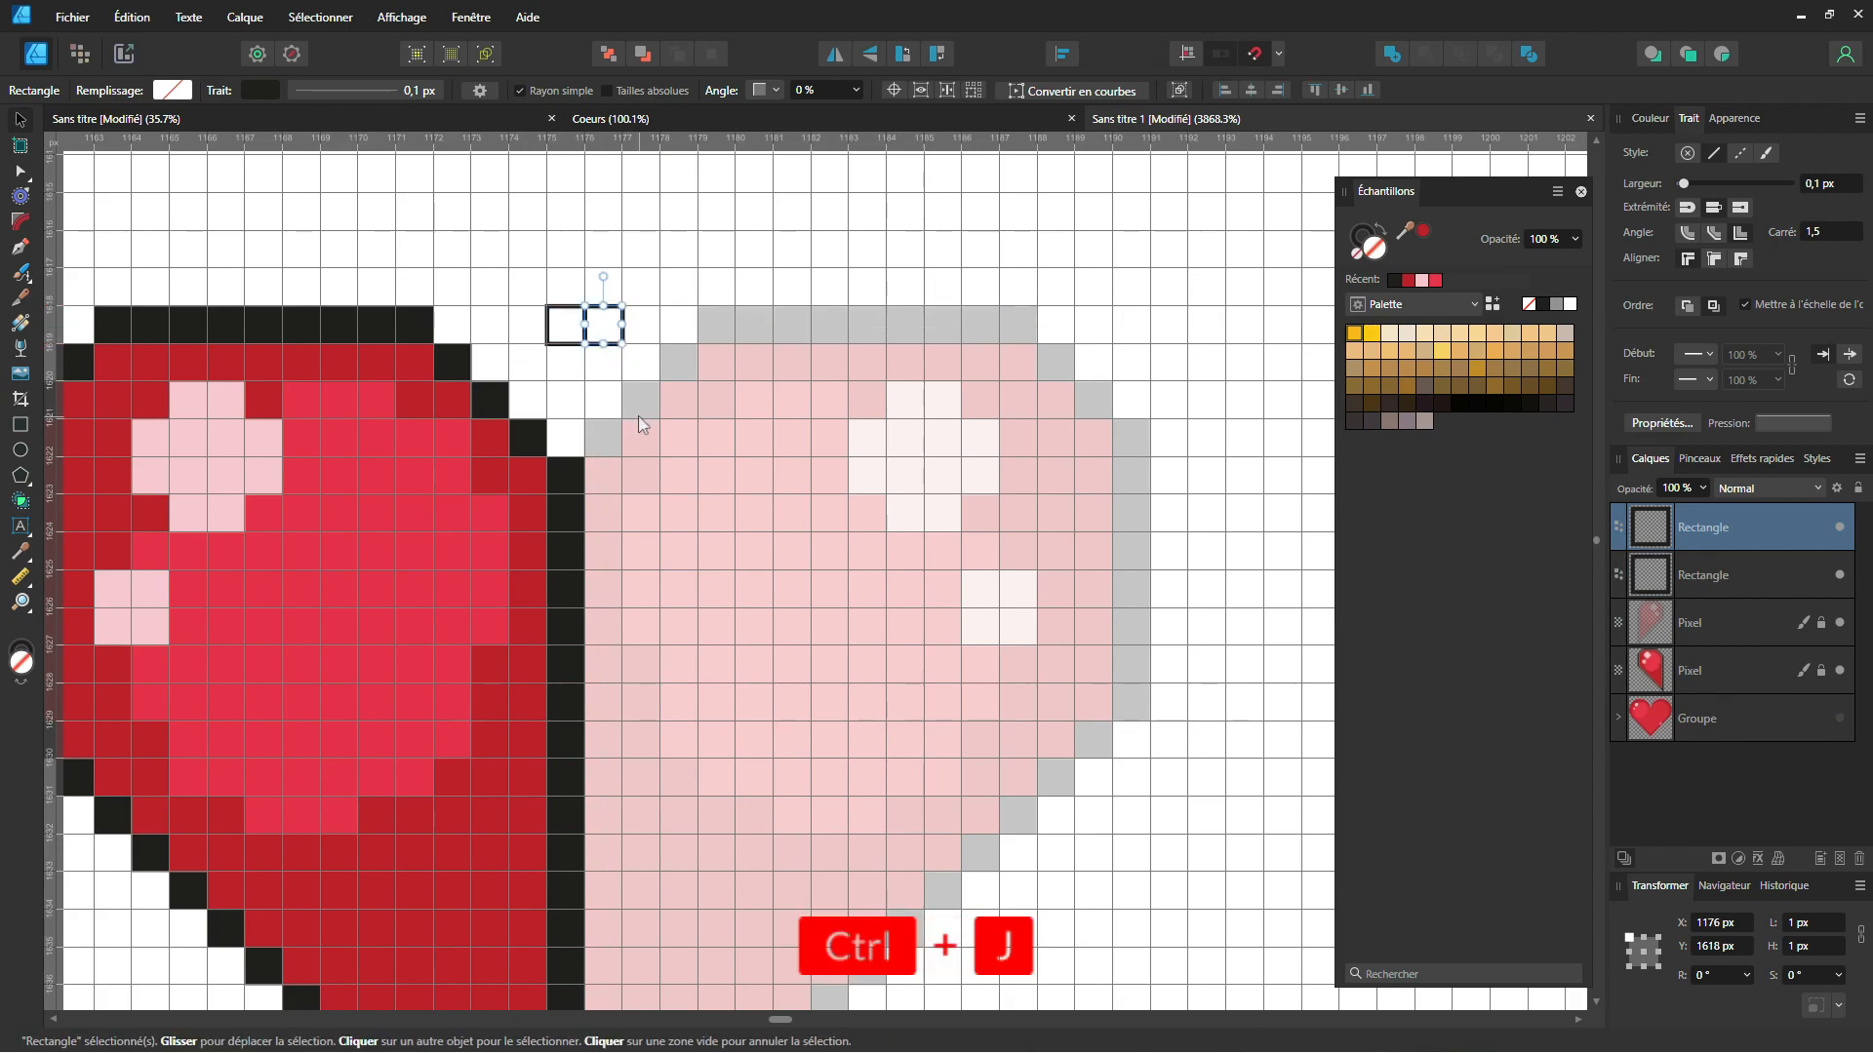
key(ctrl+j)
key(ctrl+j)
key(ctrl+j)
key(ctrl+j)
key(ctrl+j)
key(ctrl+j)
key(ctrl+j)
key(ctrl+j)
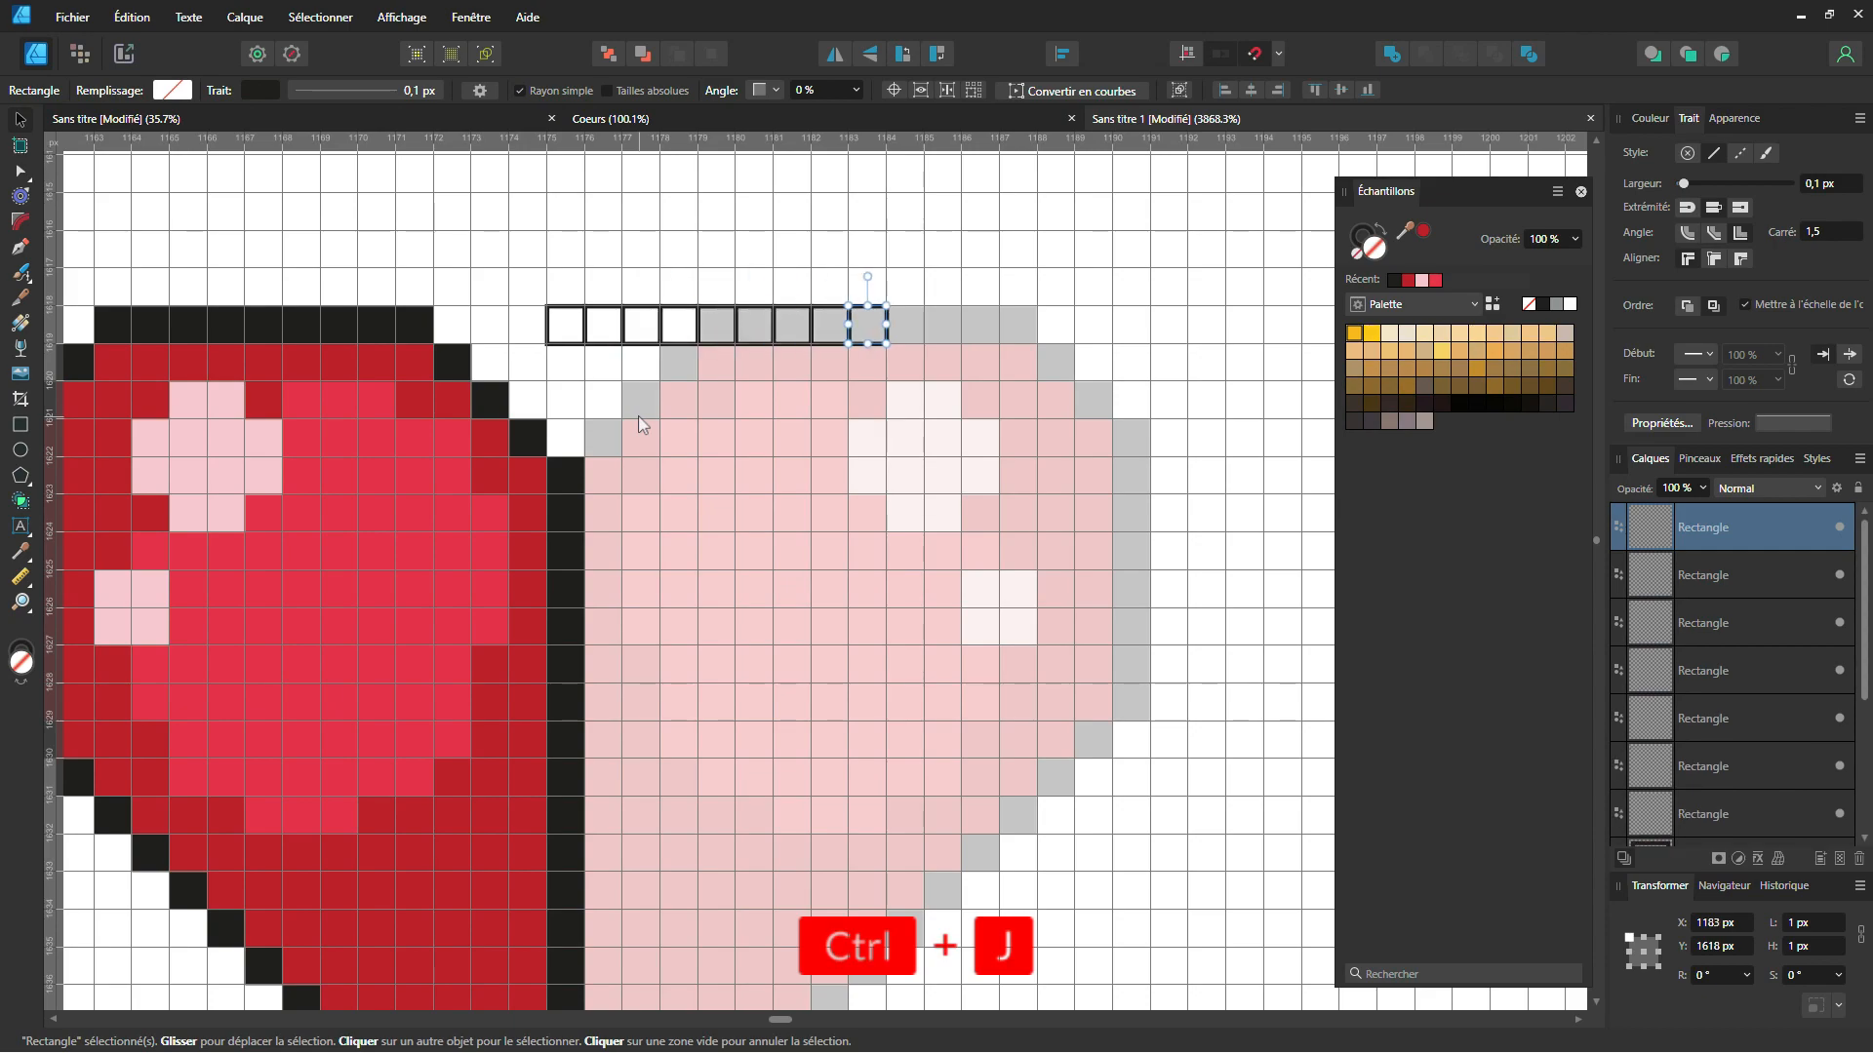
key(ctrl+j)
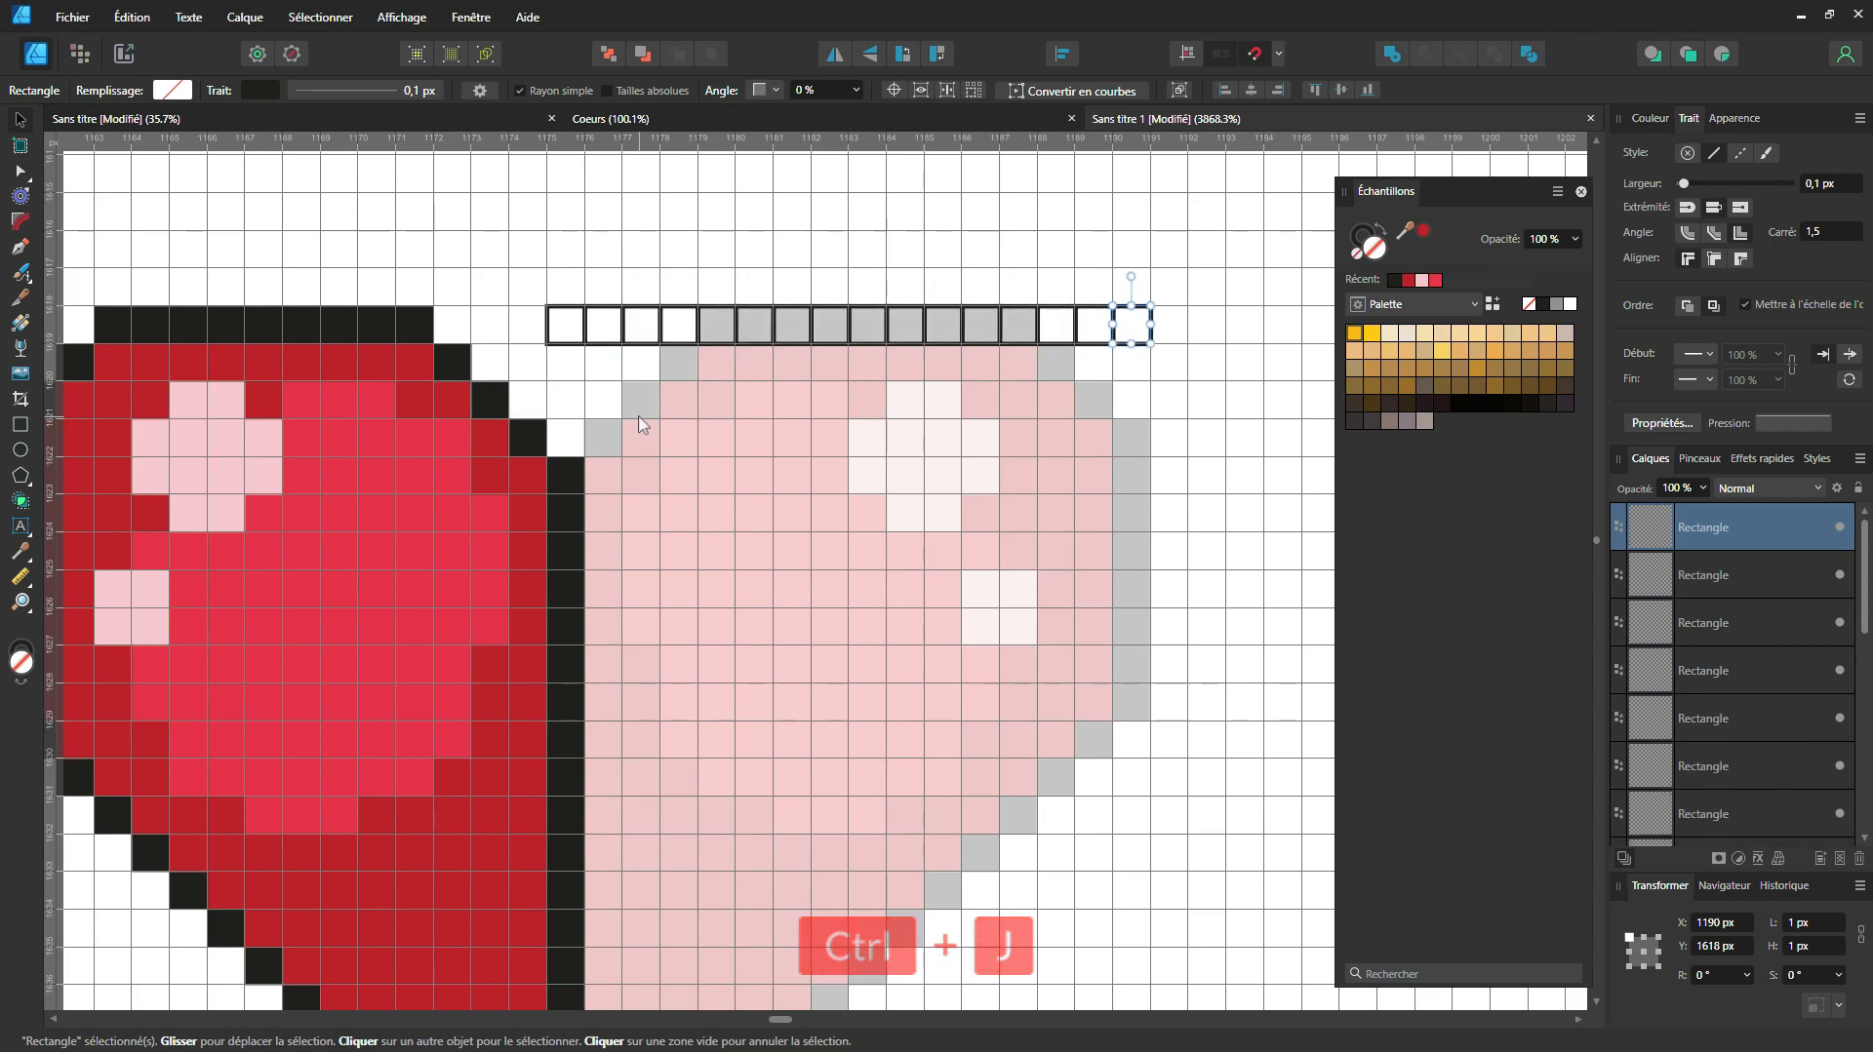
Step: Select all 16 rectangles of the row and group them
scroll(1134, 456, down, 1)
scroll(1134, 456, down, 2)
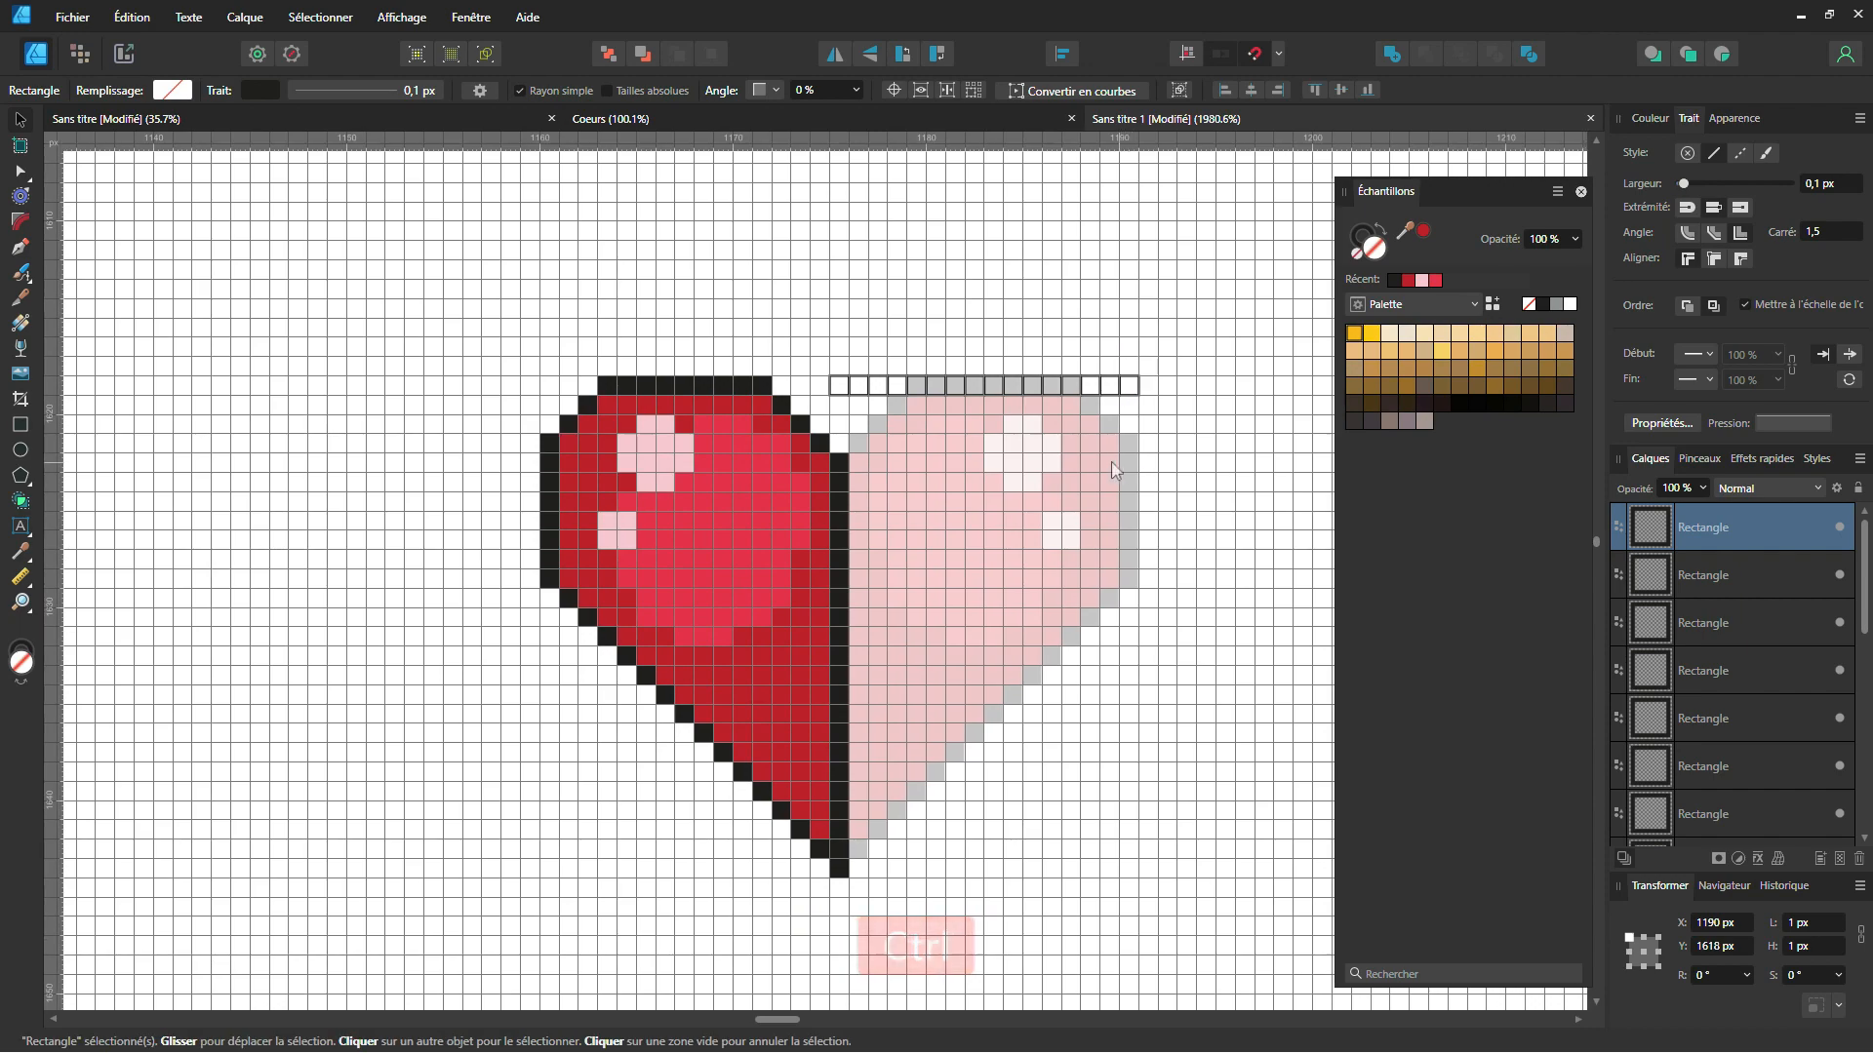
drag(1064, 275, 645, 371)
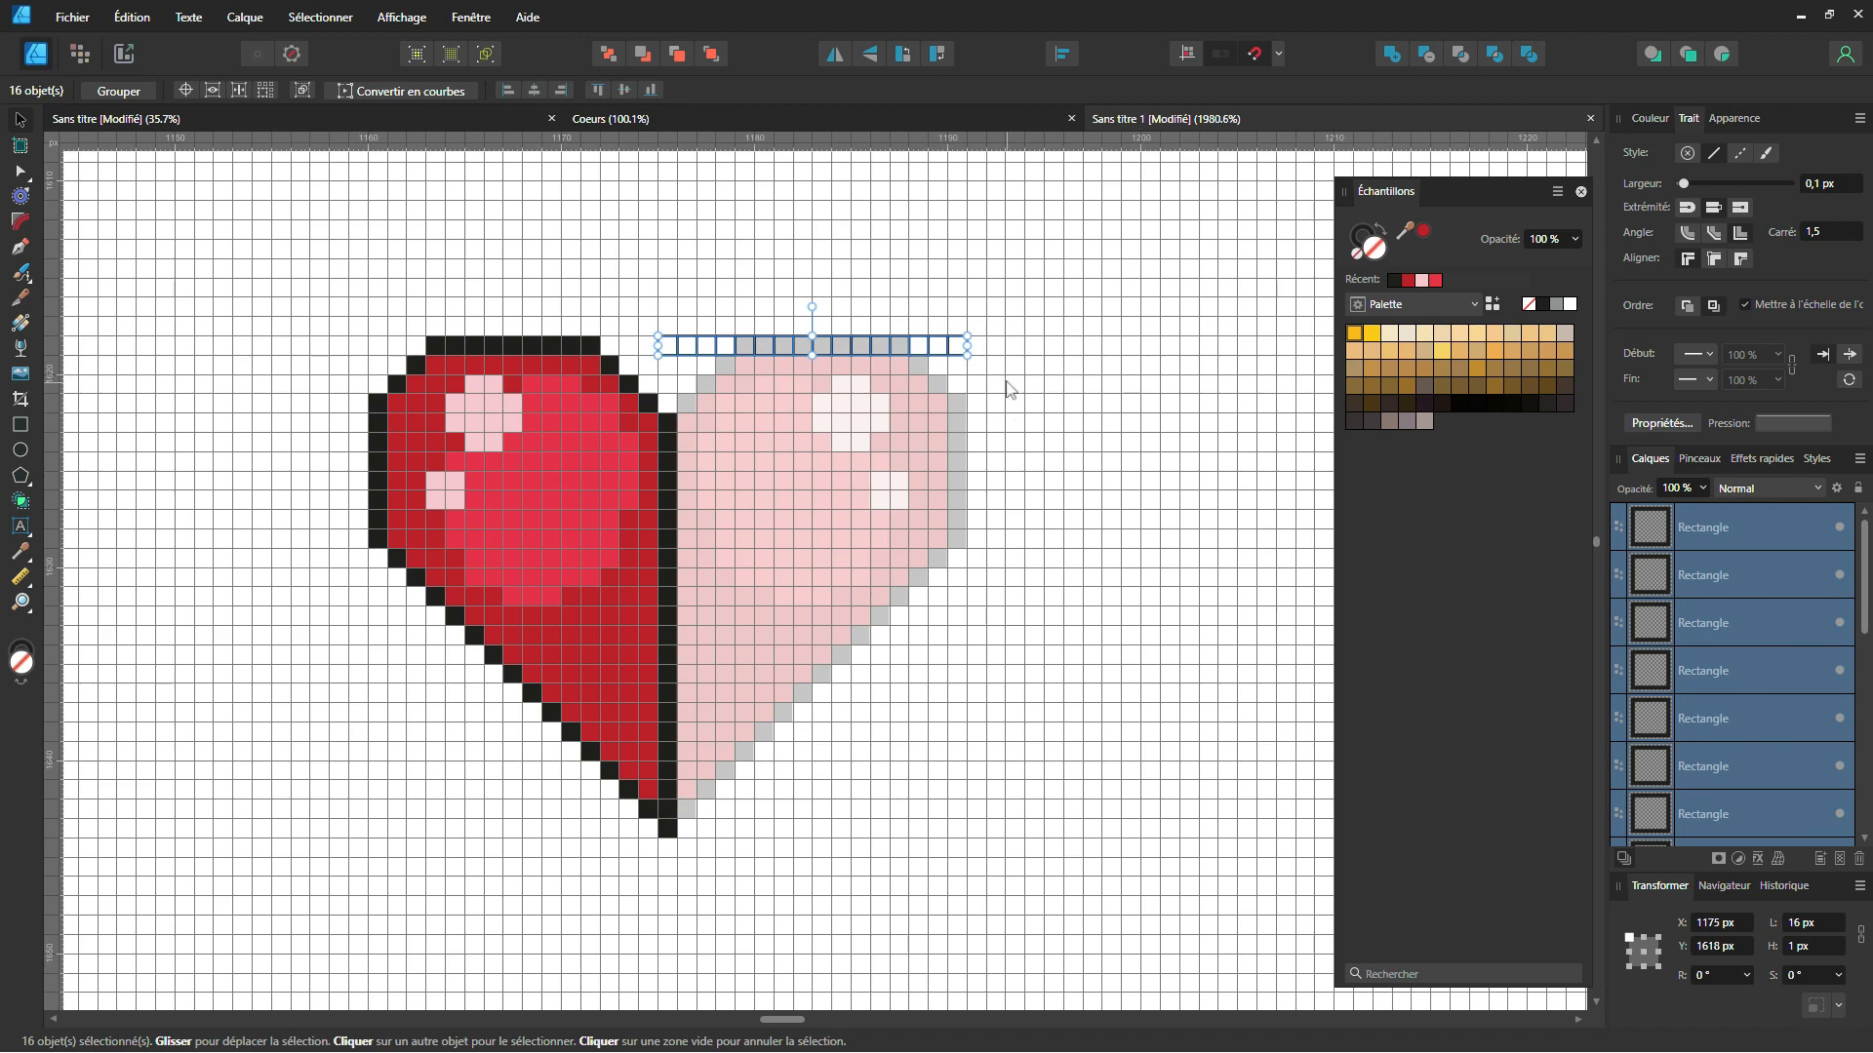
key(ctrl)
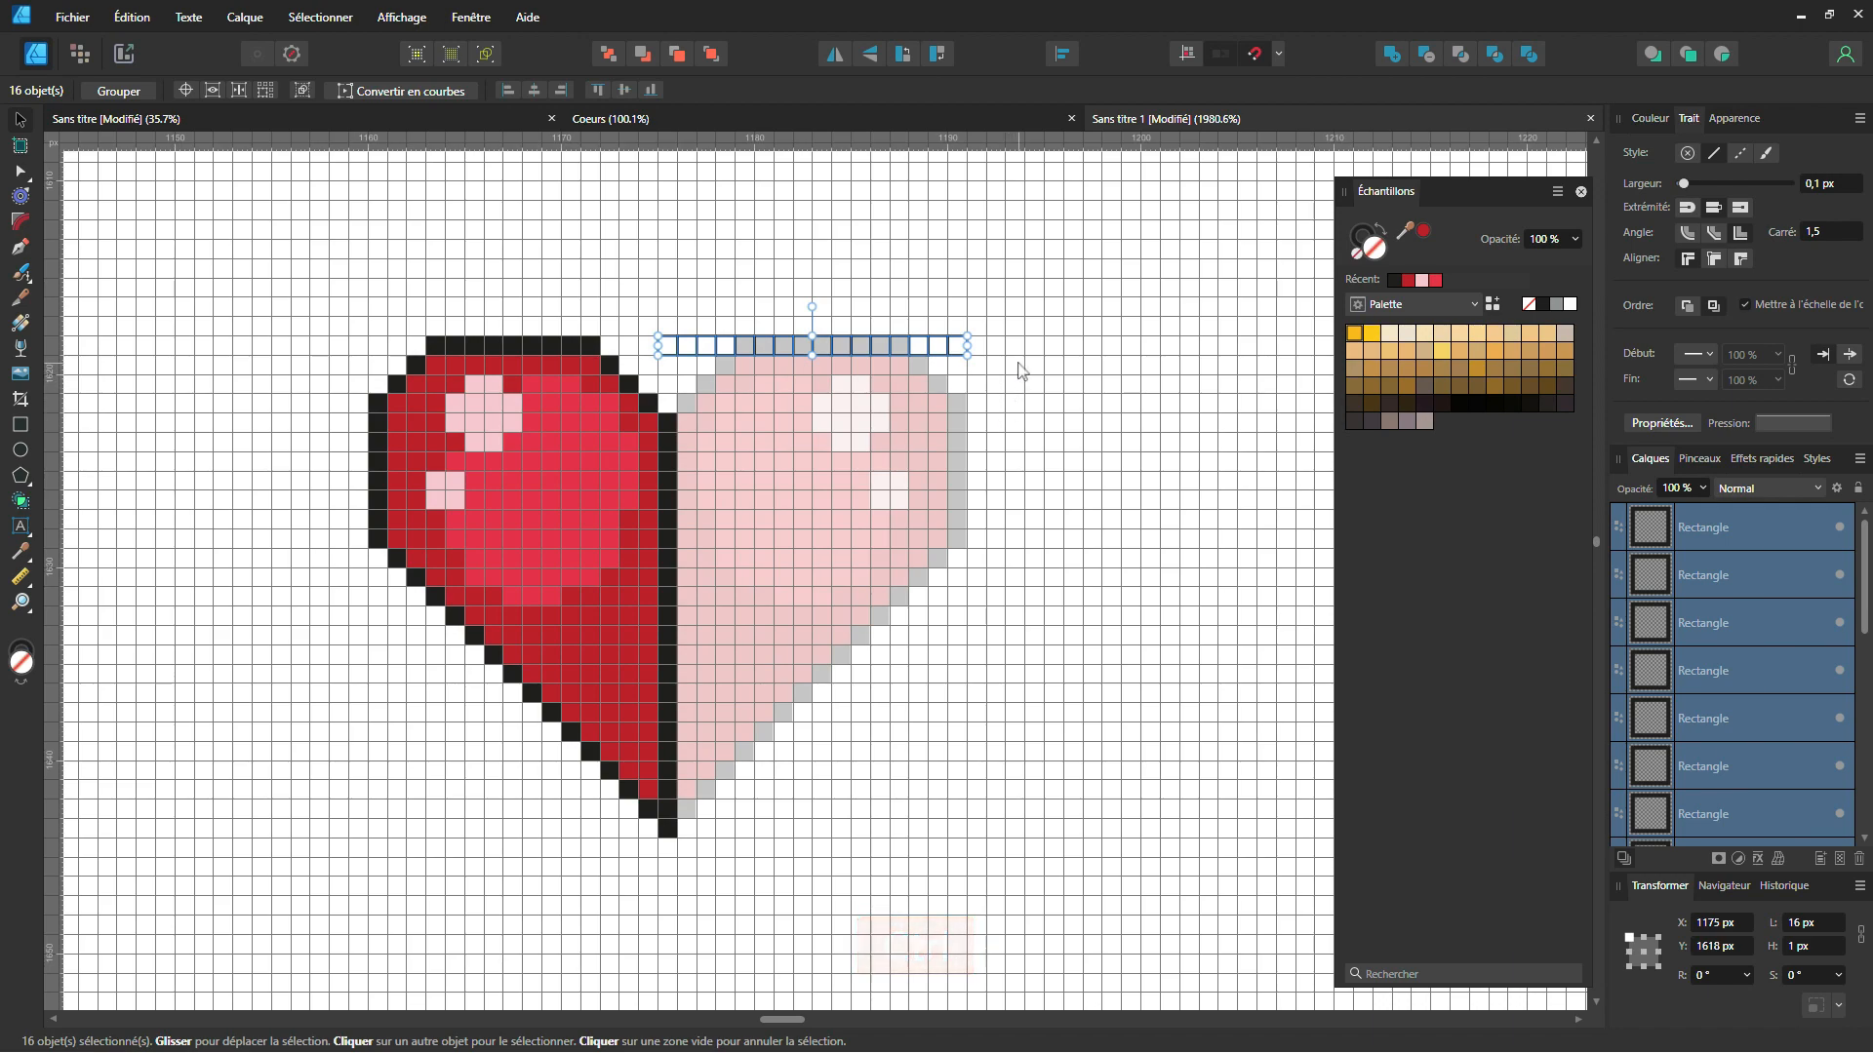
key(ctrl+g)
Step: Copy the row group one cell down and repeat the duplication to Y 1643, level with the heart's tip
scroll(939, 357, up, 3)
drag(889, 364, 956, 417)
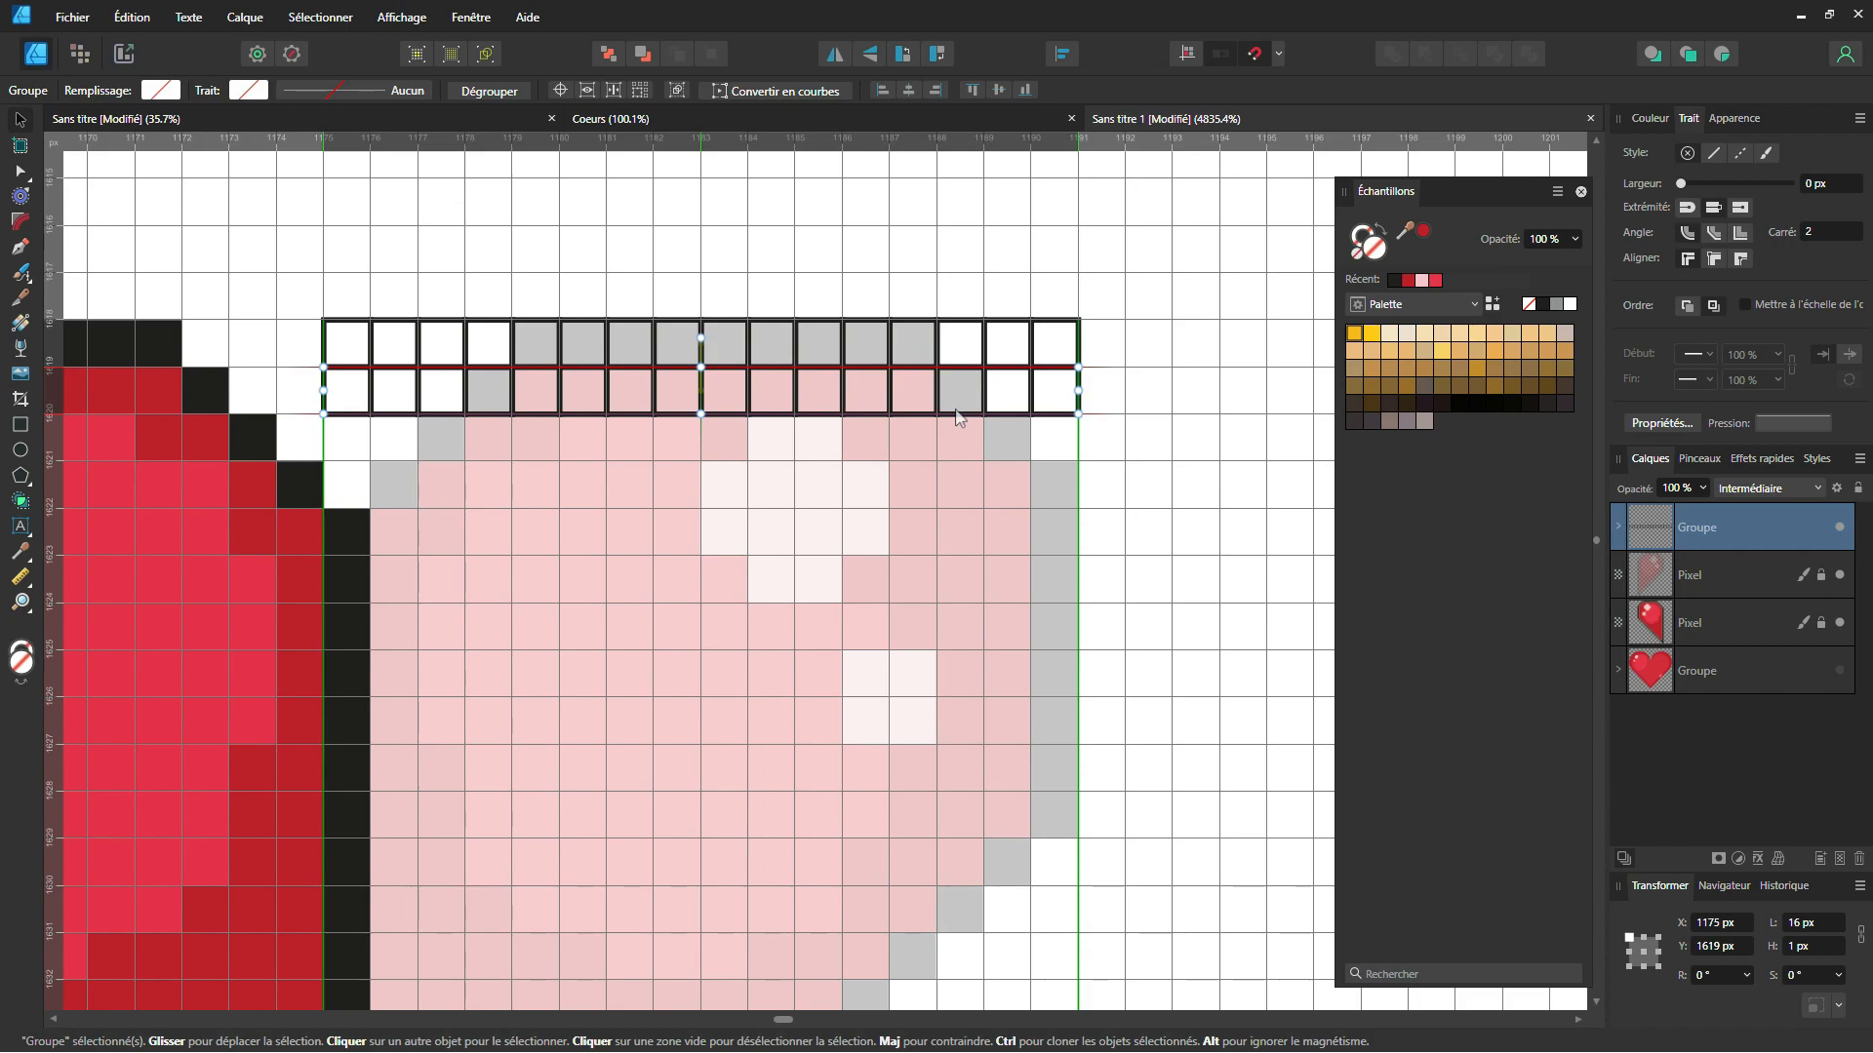
scroll(954, 458, down, 2)
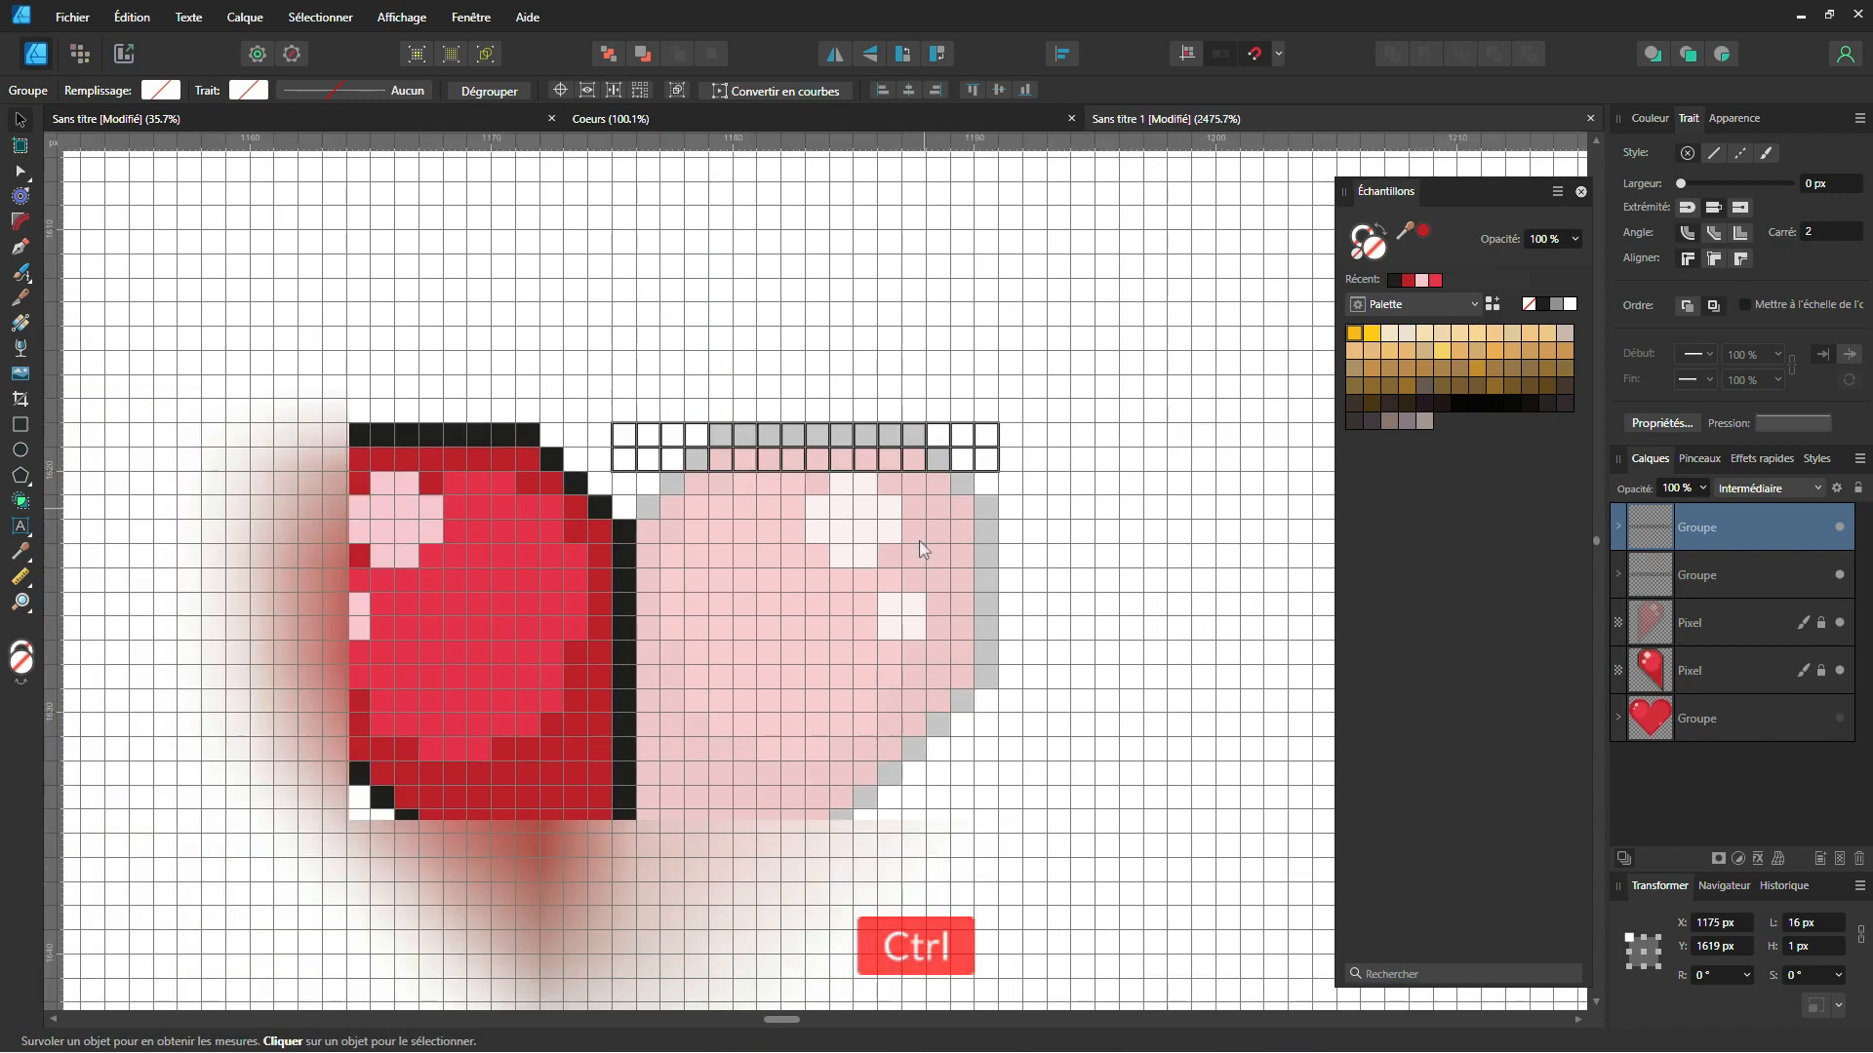
scroll(997, 307, down, 1)
drag(983, 351, 963, 379)
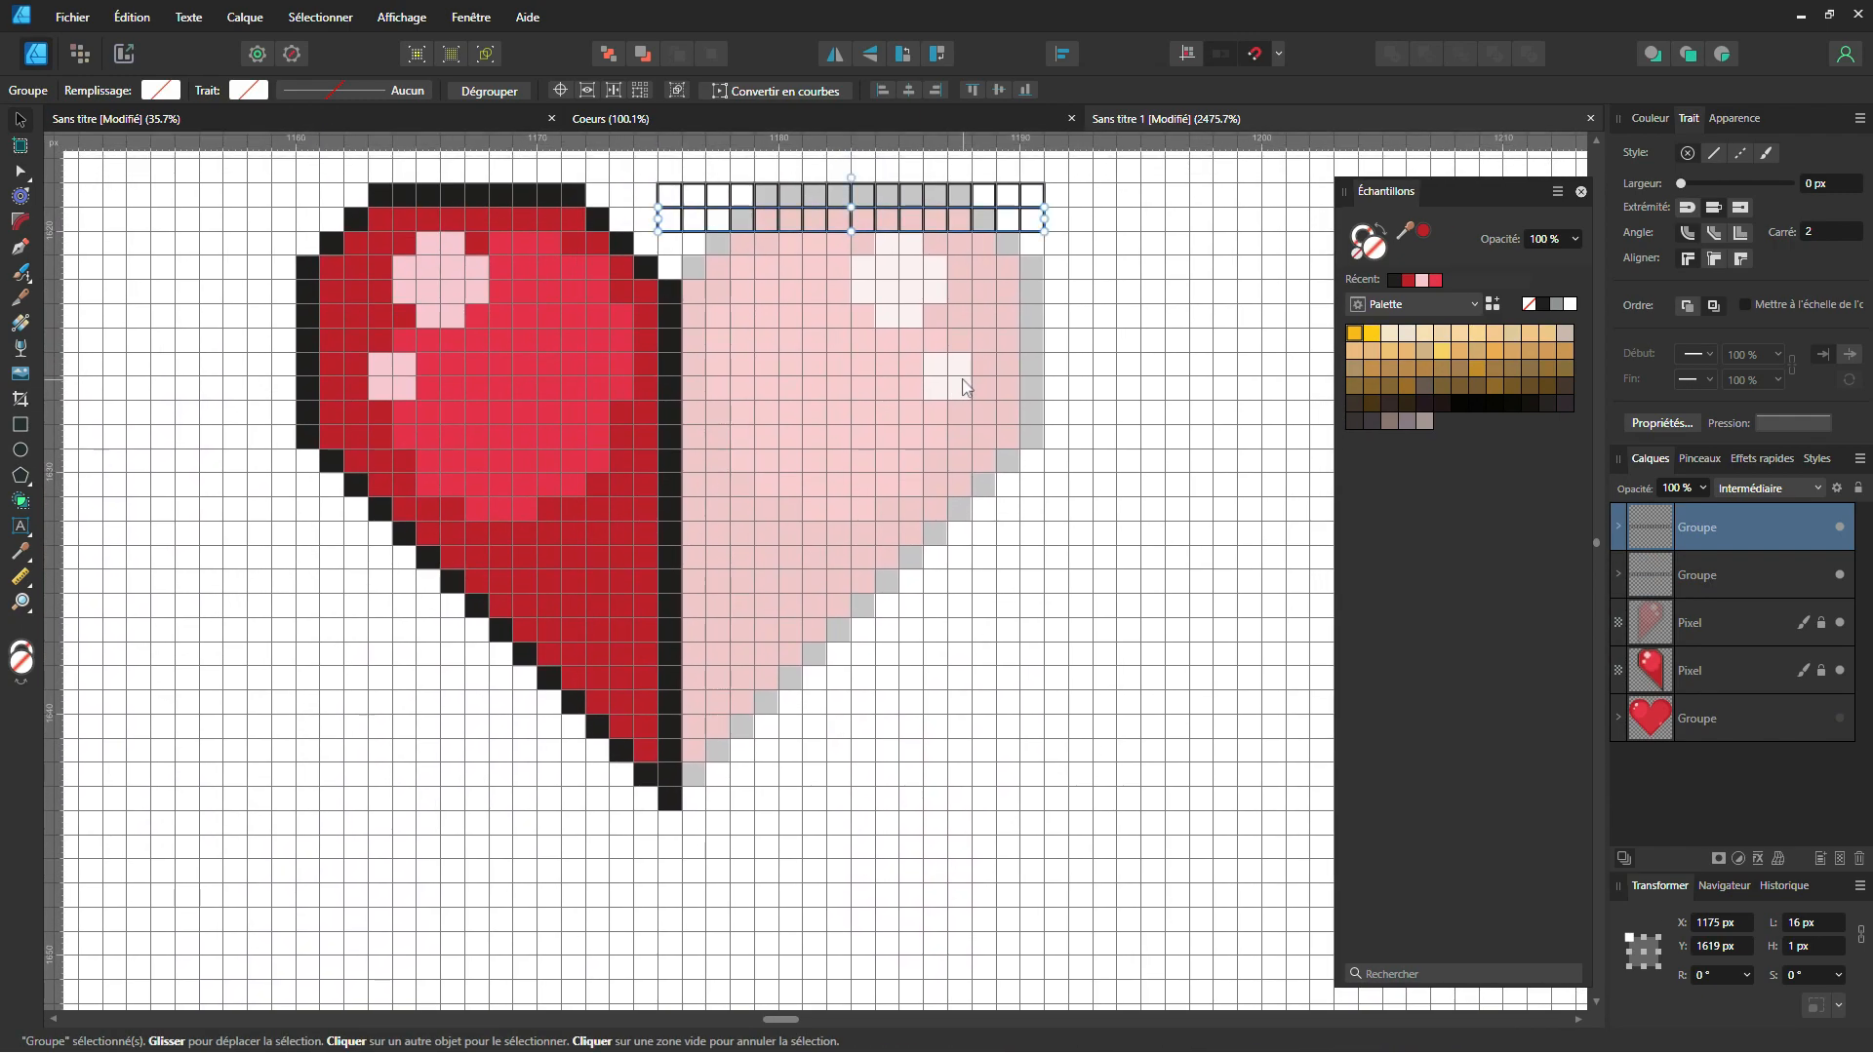
key(ctrl+j)
key(ctrl+j)
key(ctrl+j)
key(ctrl+j)
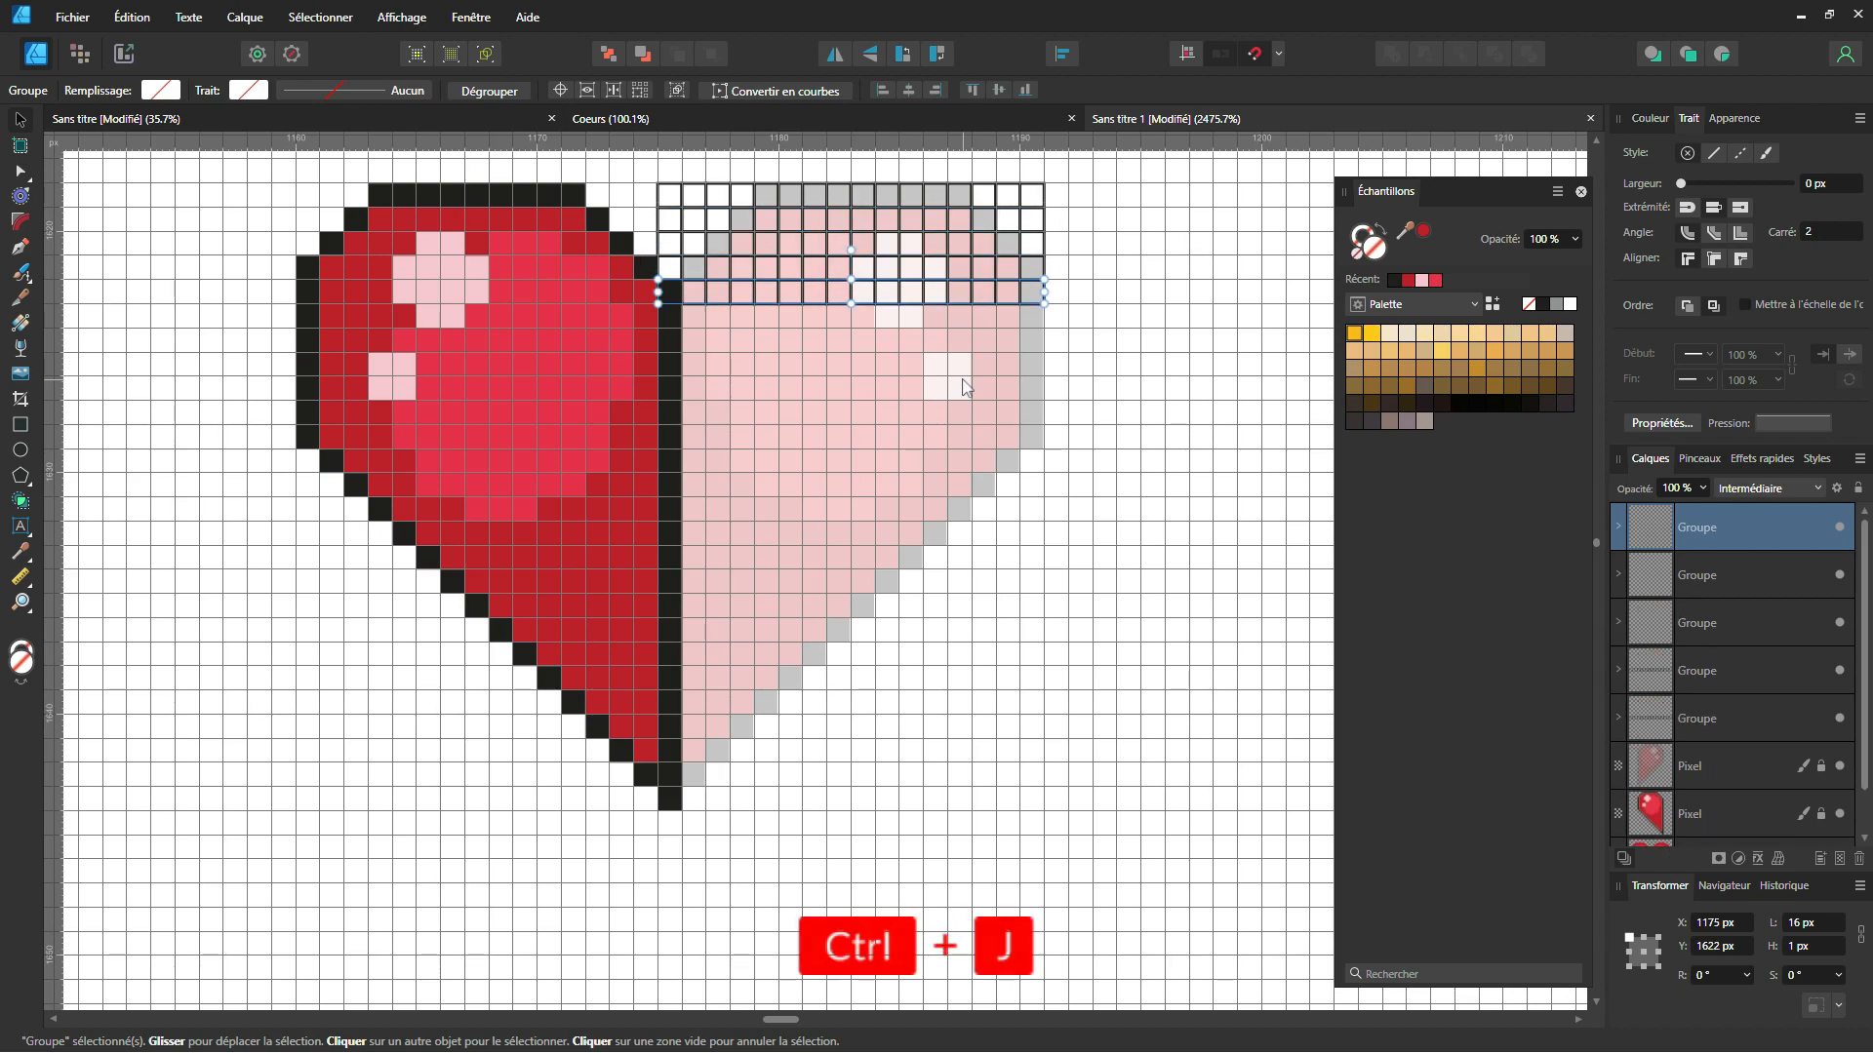
key(ctrl+j)
key(ctrl+j)
key(ctrl+j)
key(ctrl+j)
key(ctrl+j)
key(ctrl+j)
key(ctrl+j)
key(ctrl+j)
key(ctrl+j)
key(ctrl+j)
key(ctrl+j)
key(ctrl+j)
key(ctrl+j)
key(ctrl+j)
key(ctrl+j)
key(ctrl+j)
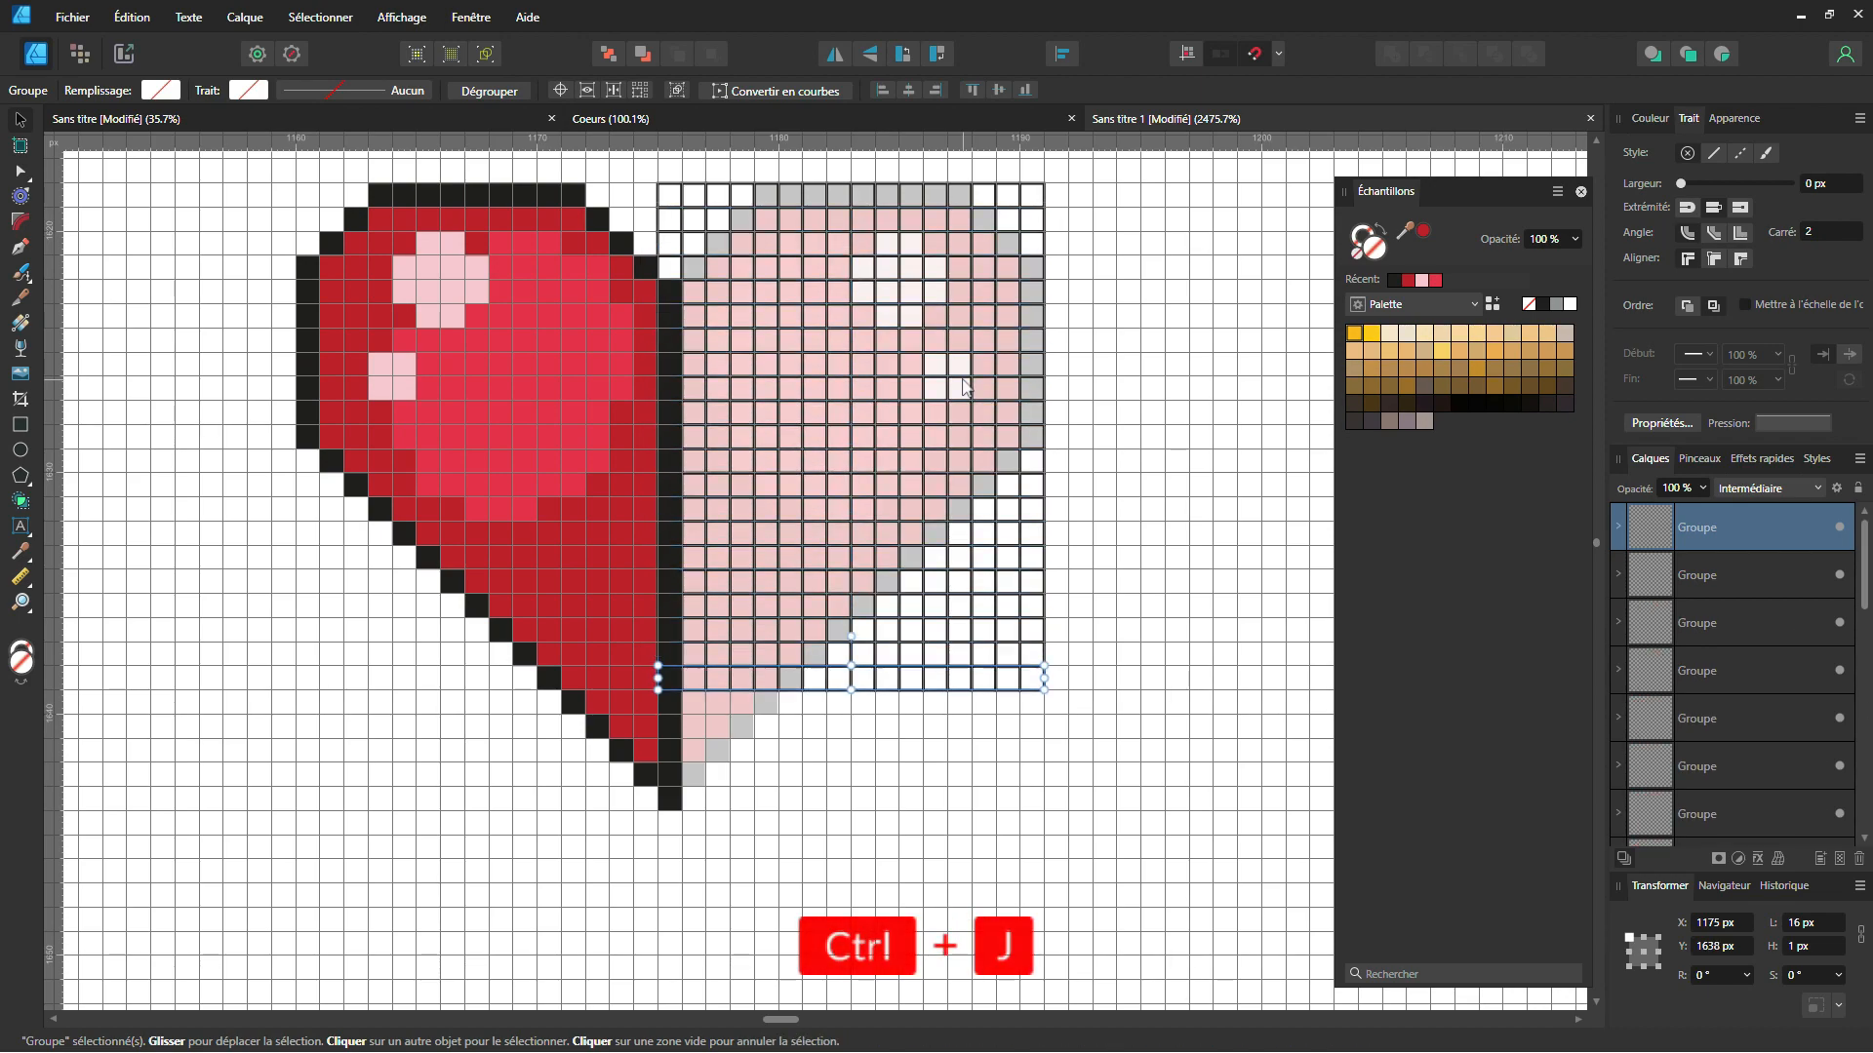
key(ctrl+j)
key(ctrl+j)
key(ctrl+j)
key(ctrl+j)
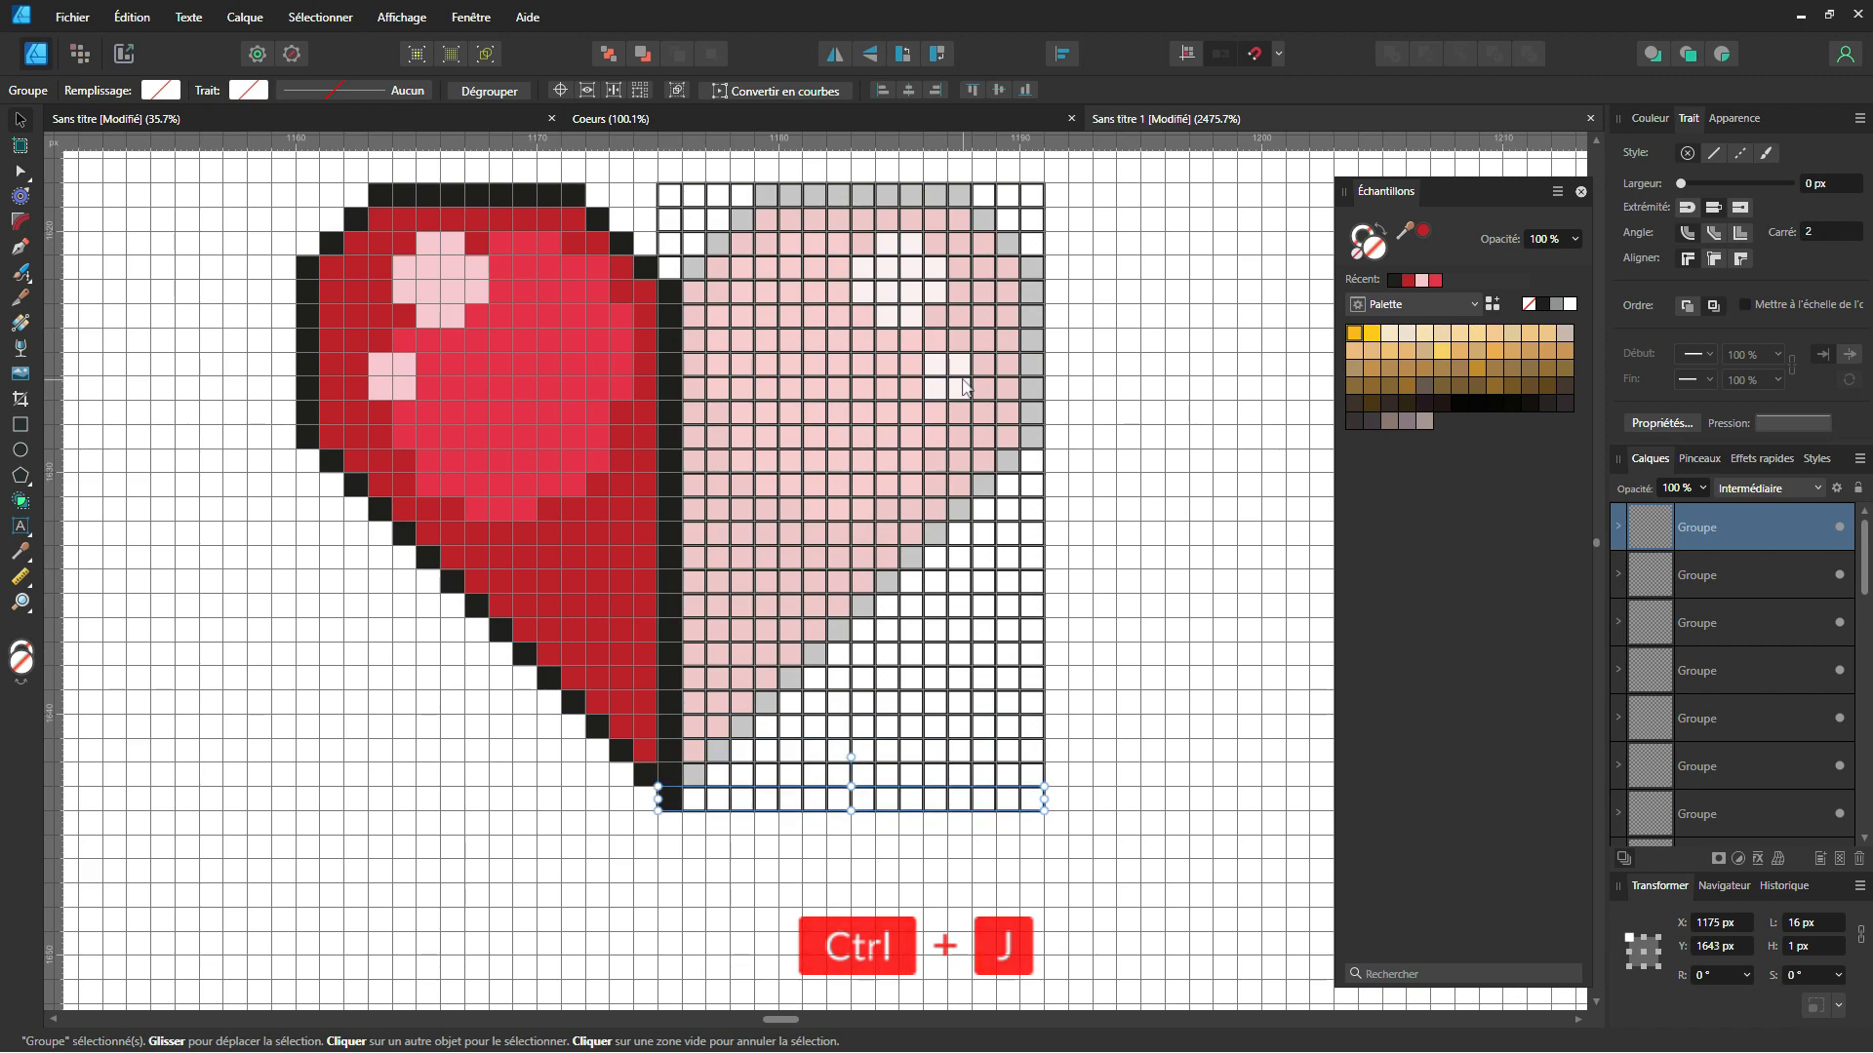
Step: Hide the faded mirrored pixel layer beneath the vector grid
scroll(964, 386, up, 2)
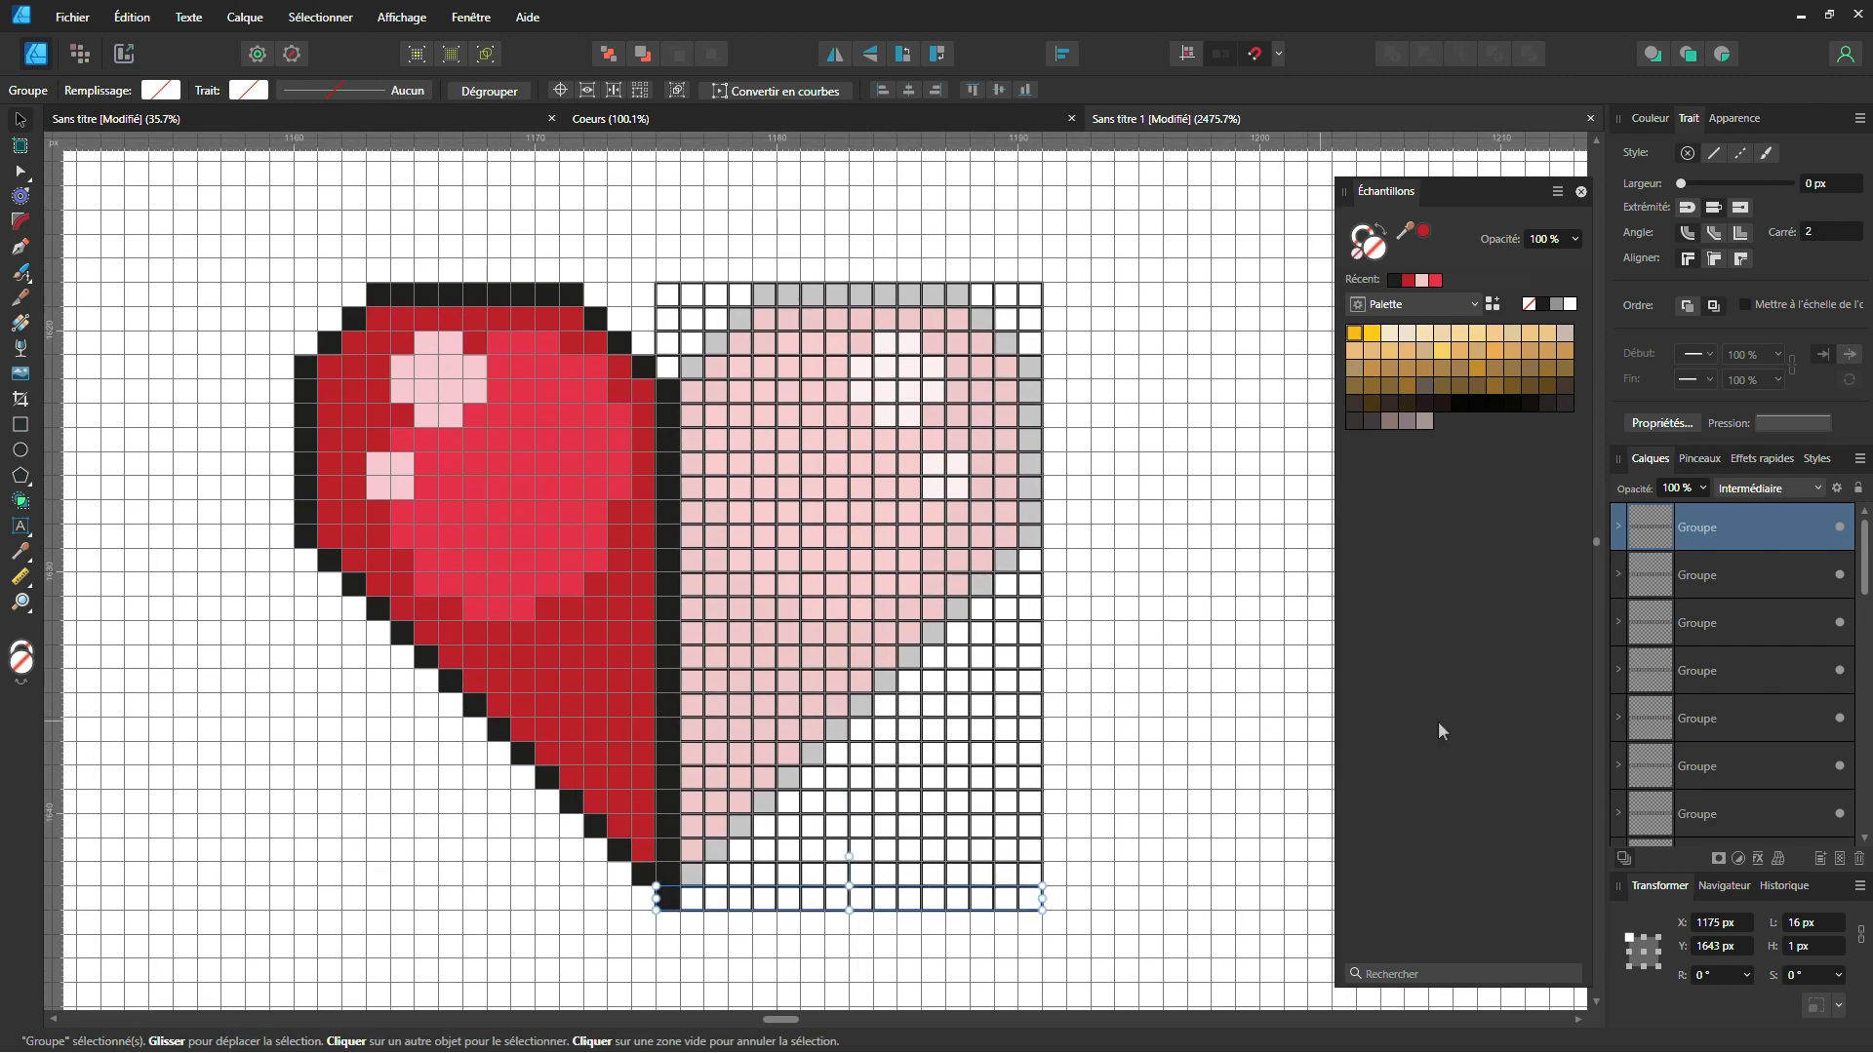
scroll(1670, 673, down, 5)
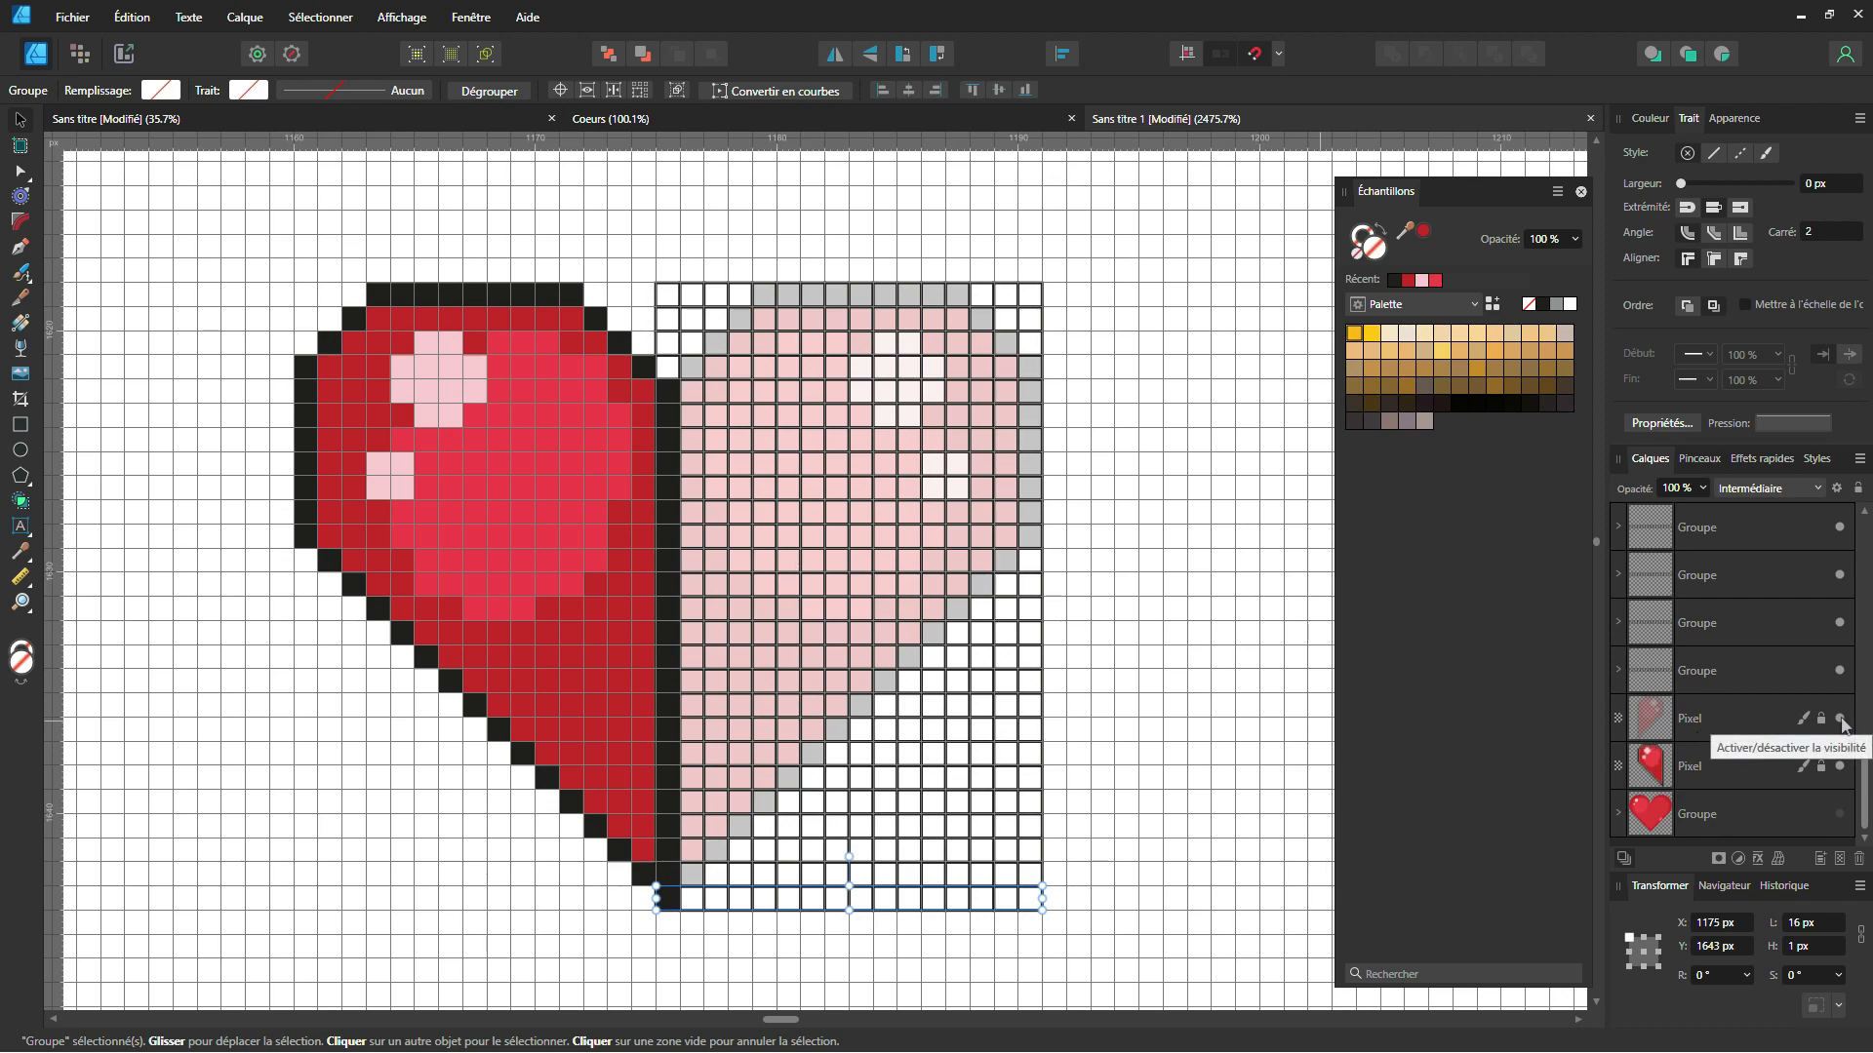
click(1840, 720)
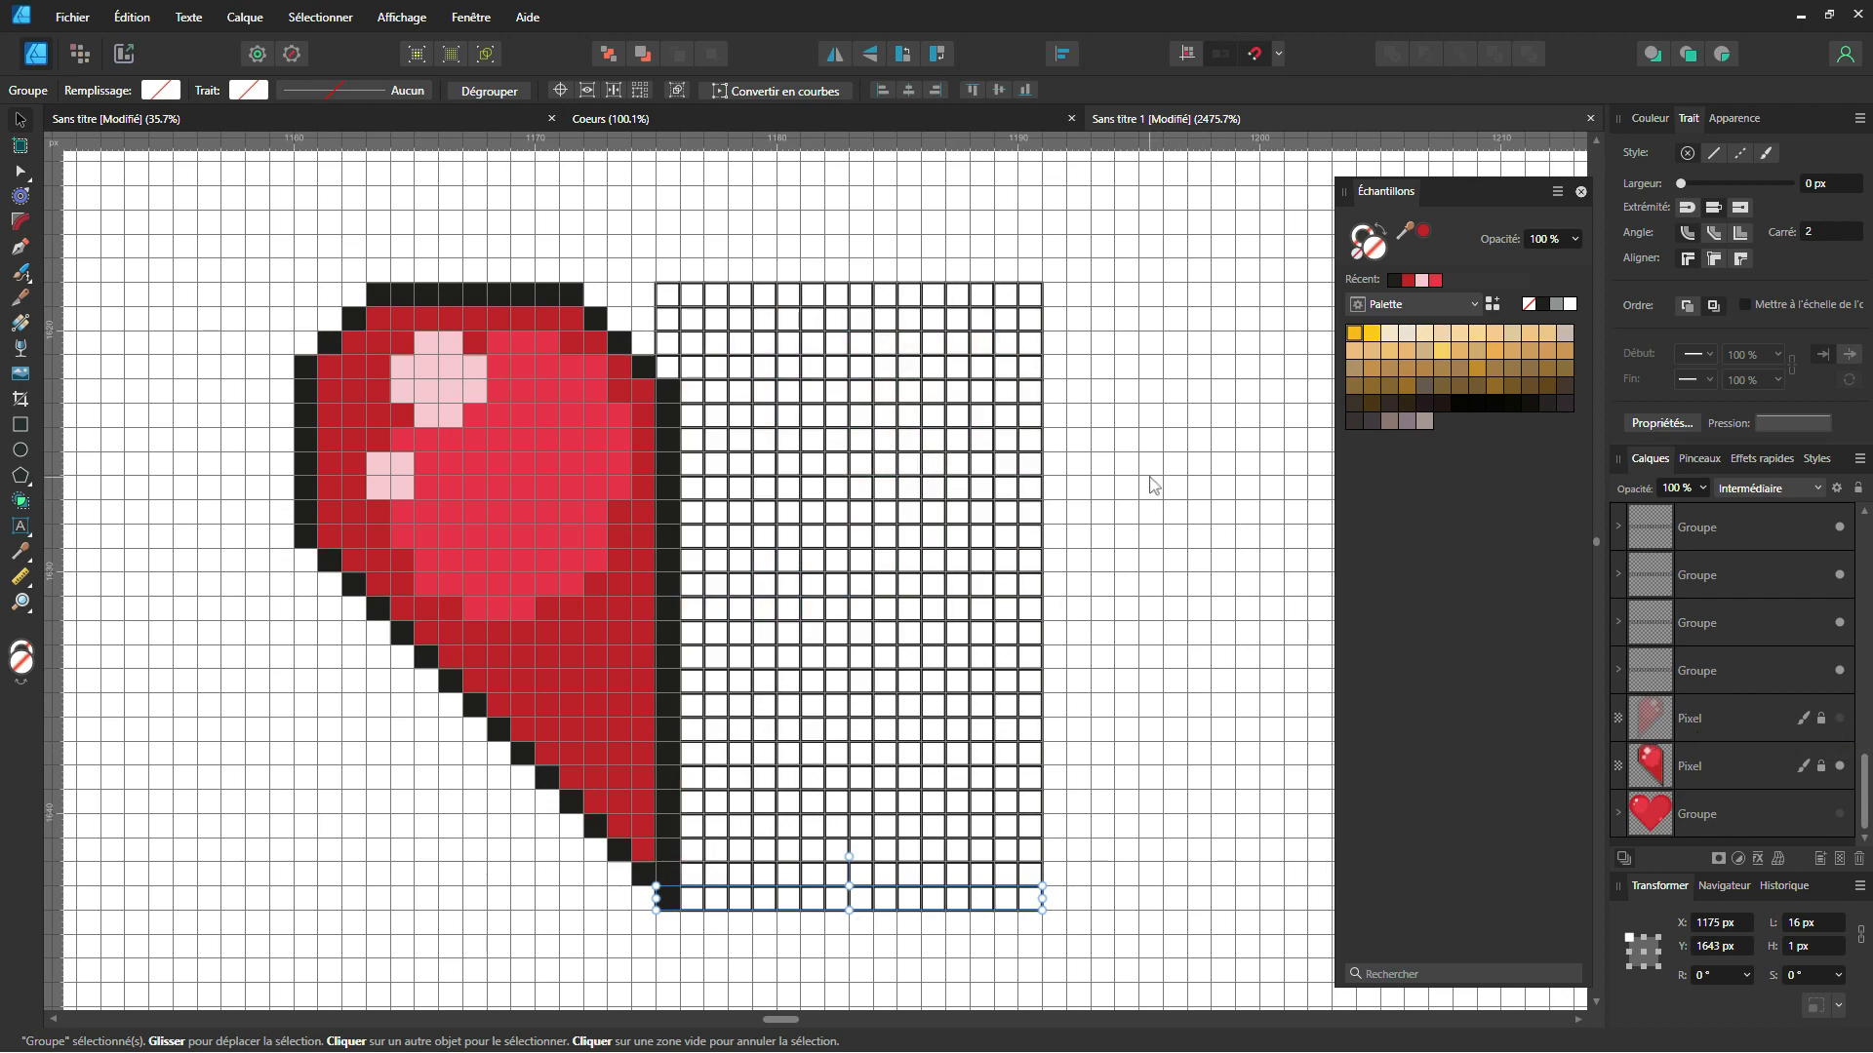
Step: Select all 26 row groups in the layer stack and combine them into a single group
click(1713, 665)
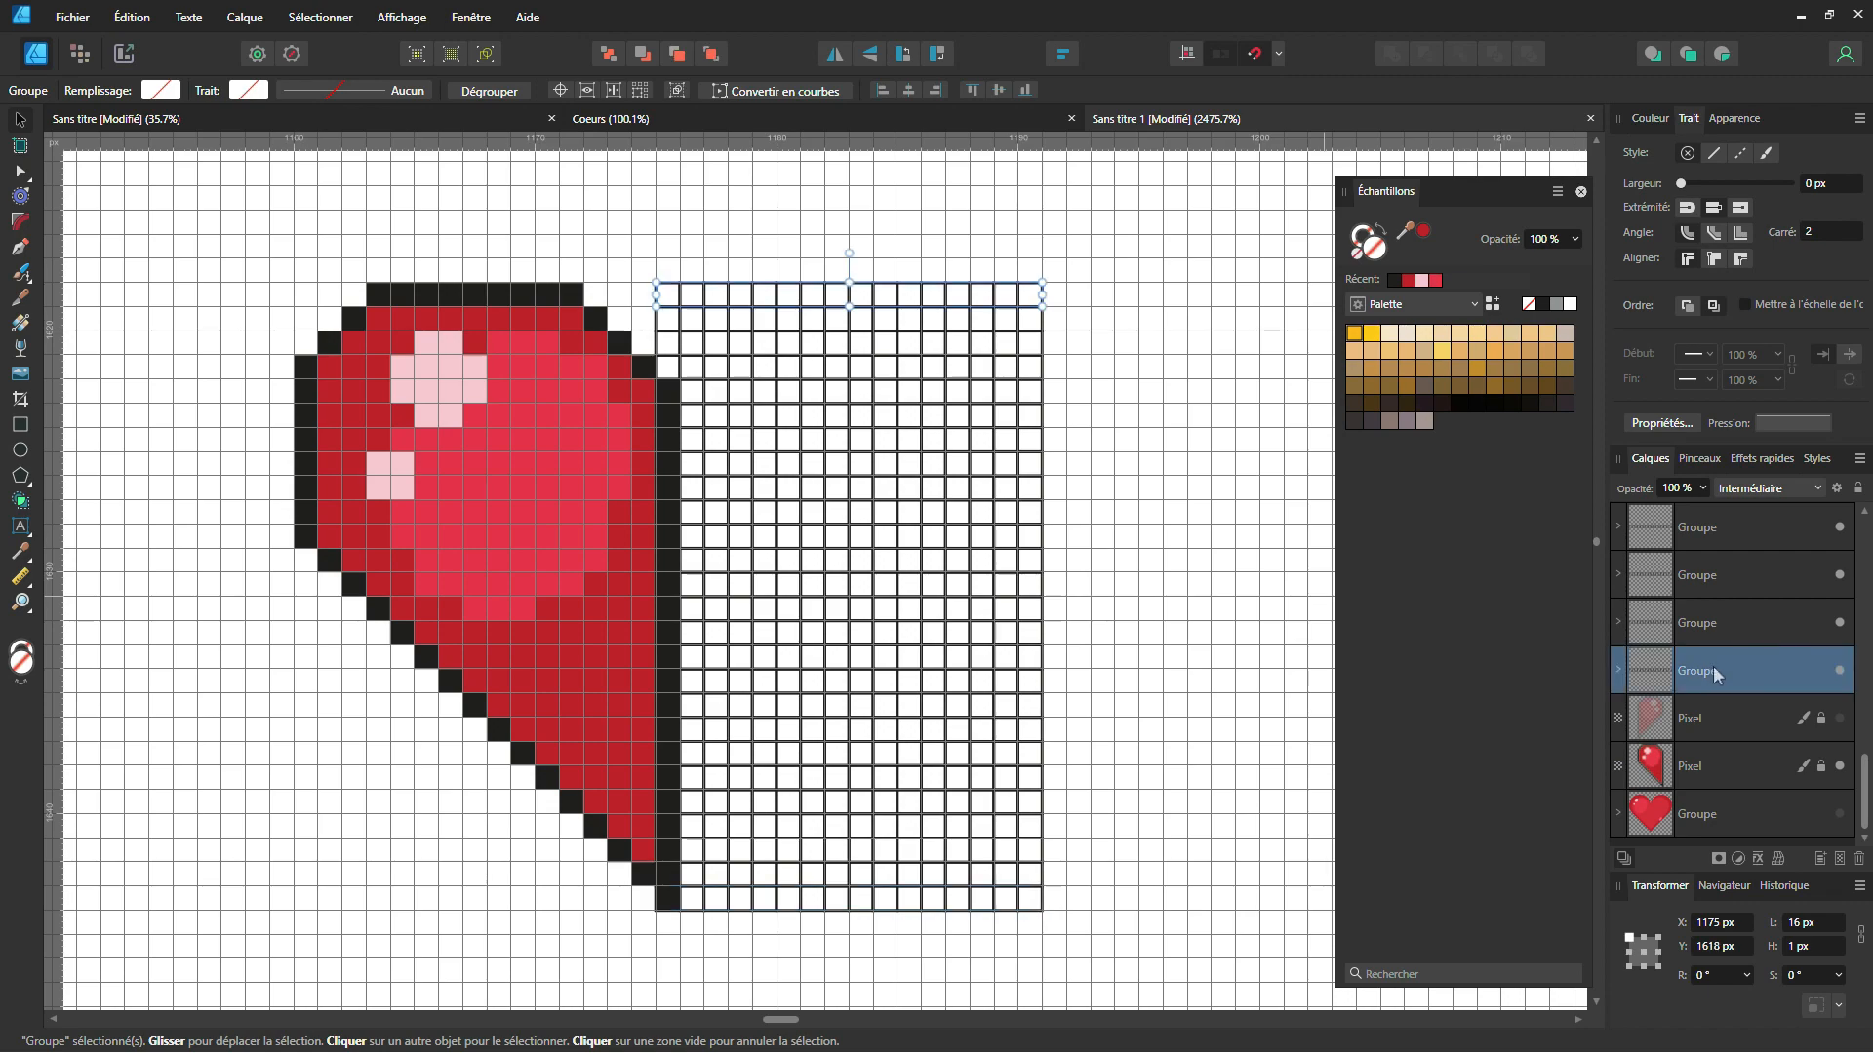
scroll(1720, 660, up, 3)
scroll(1721, 660, up, 2)
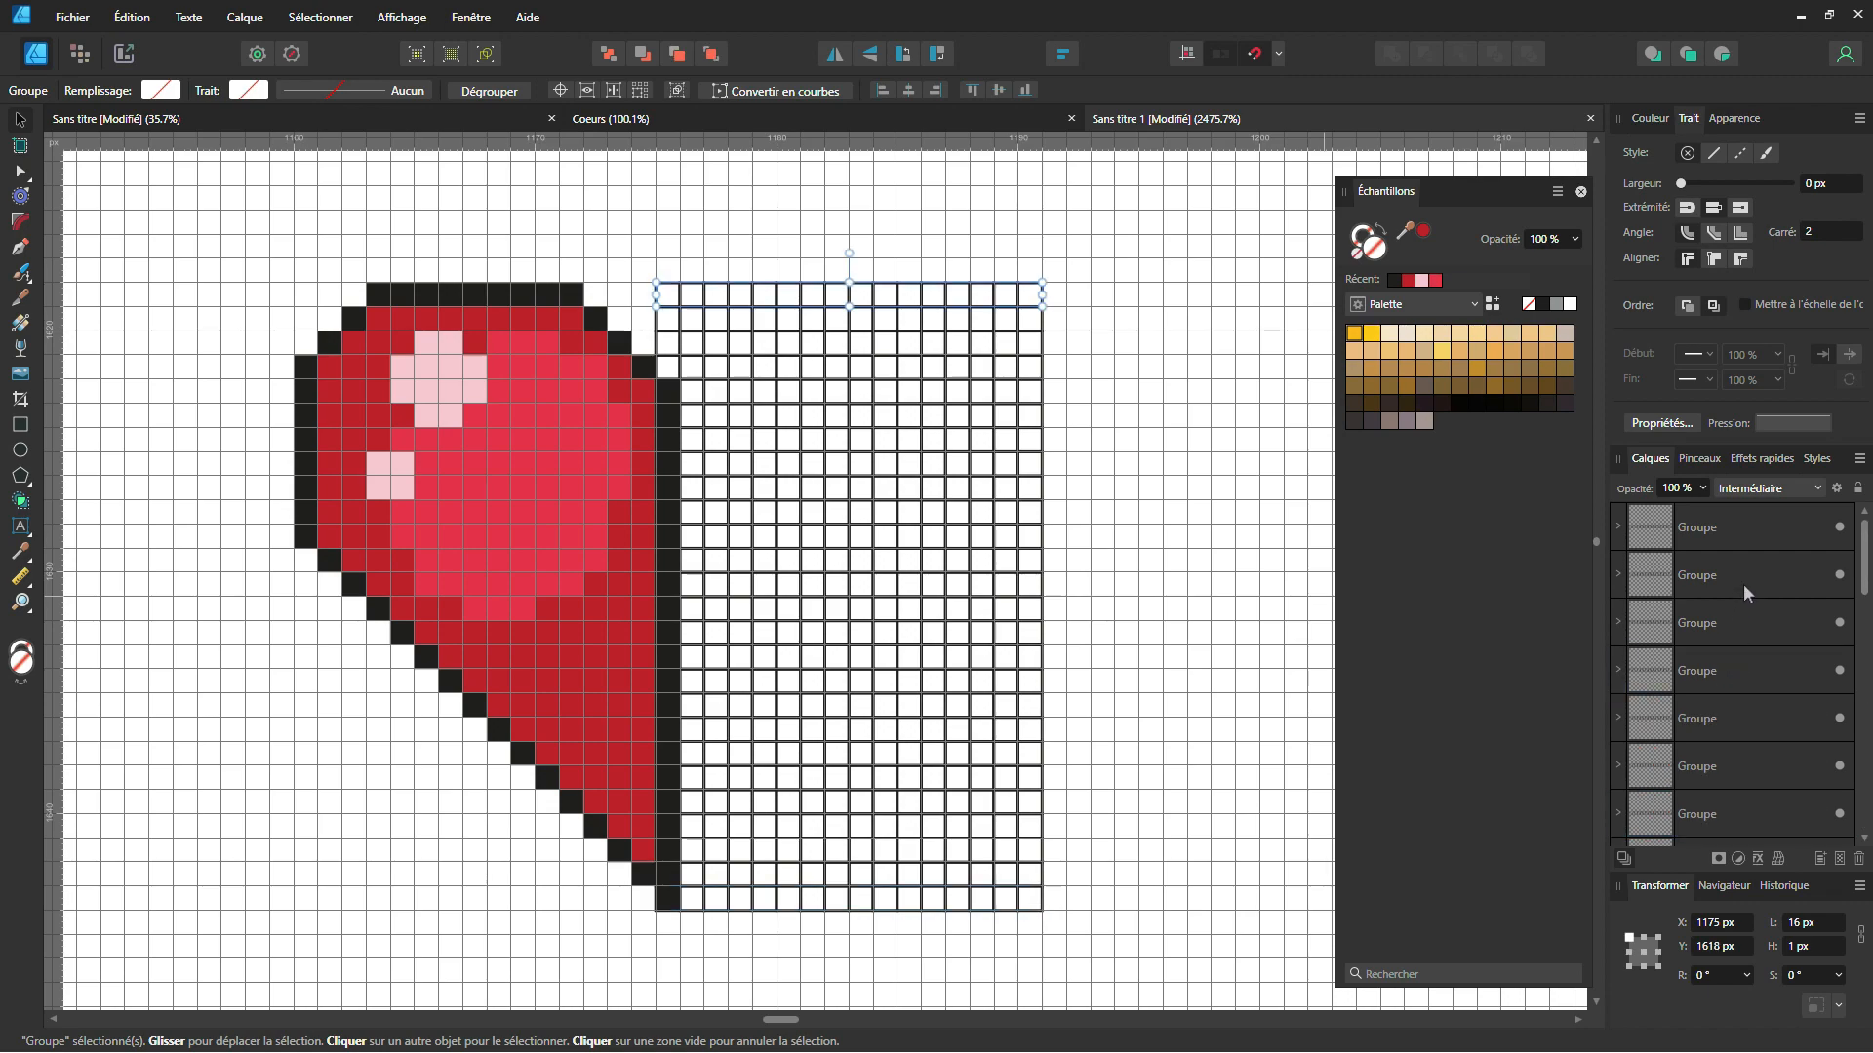
key(shift)
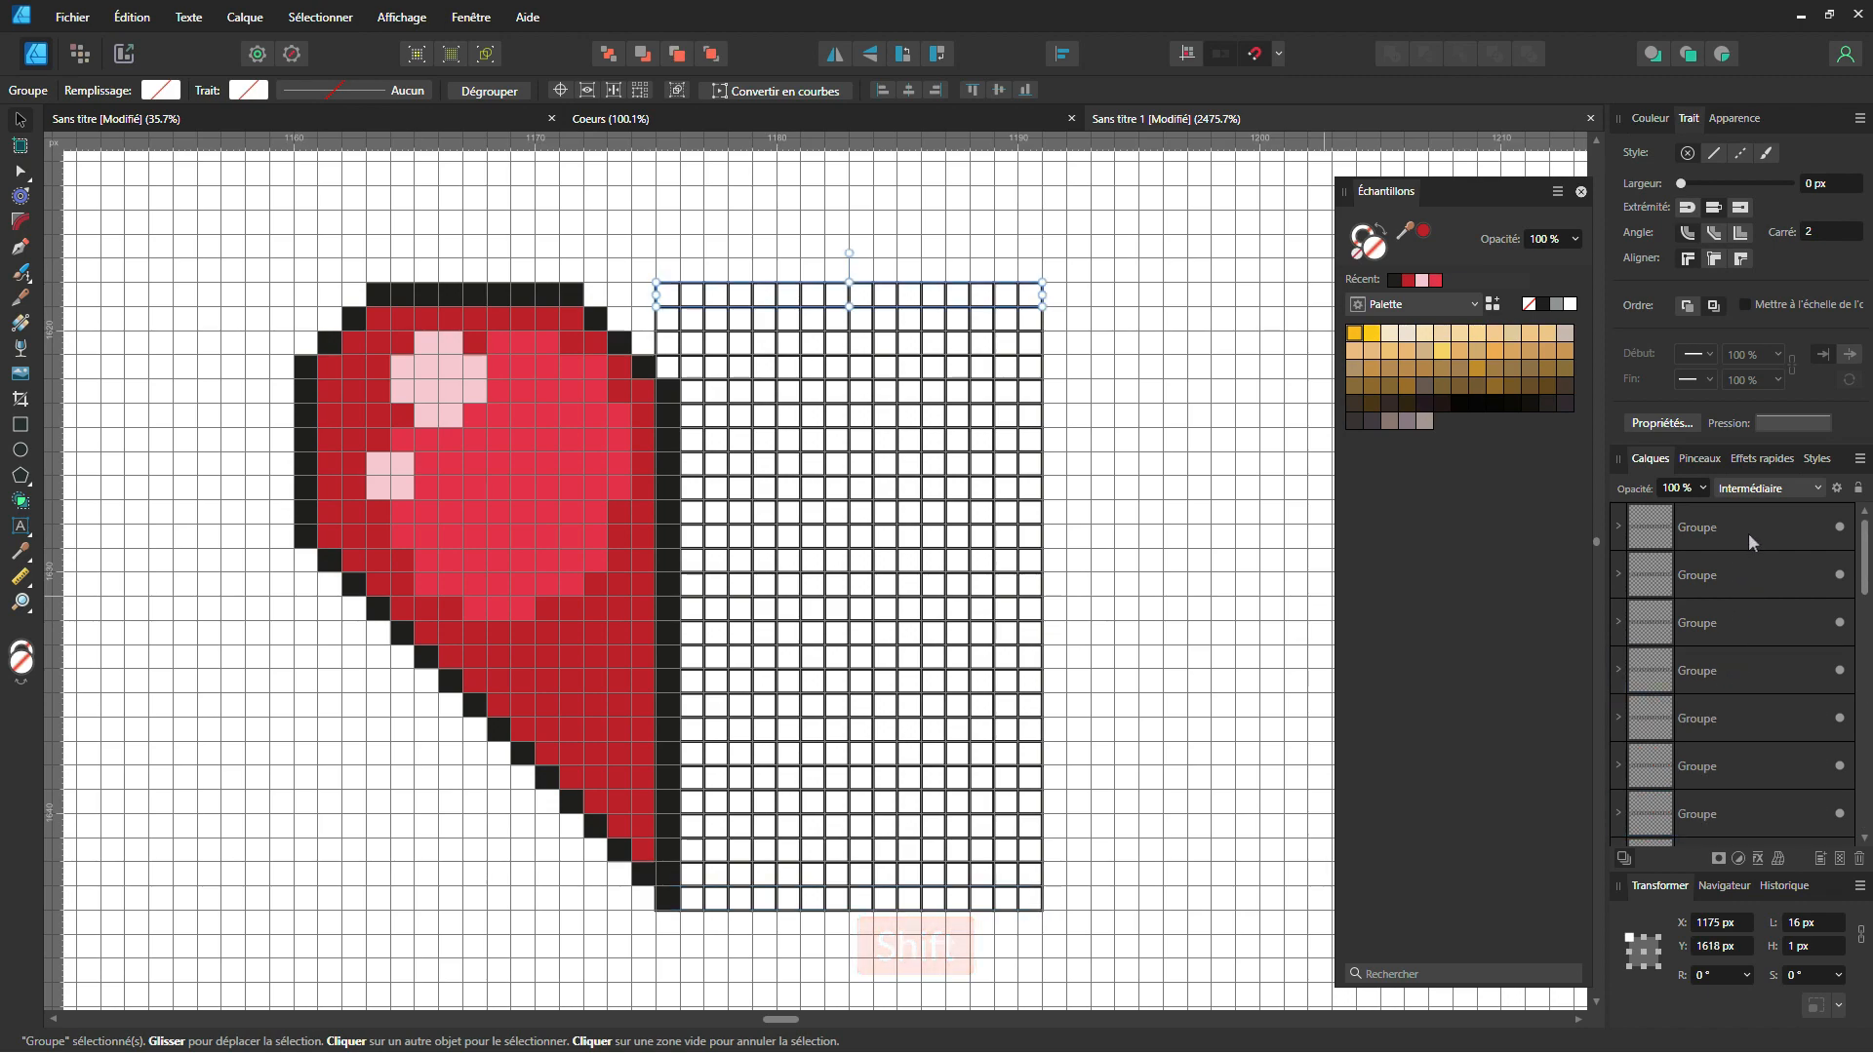
key(shift)
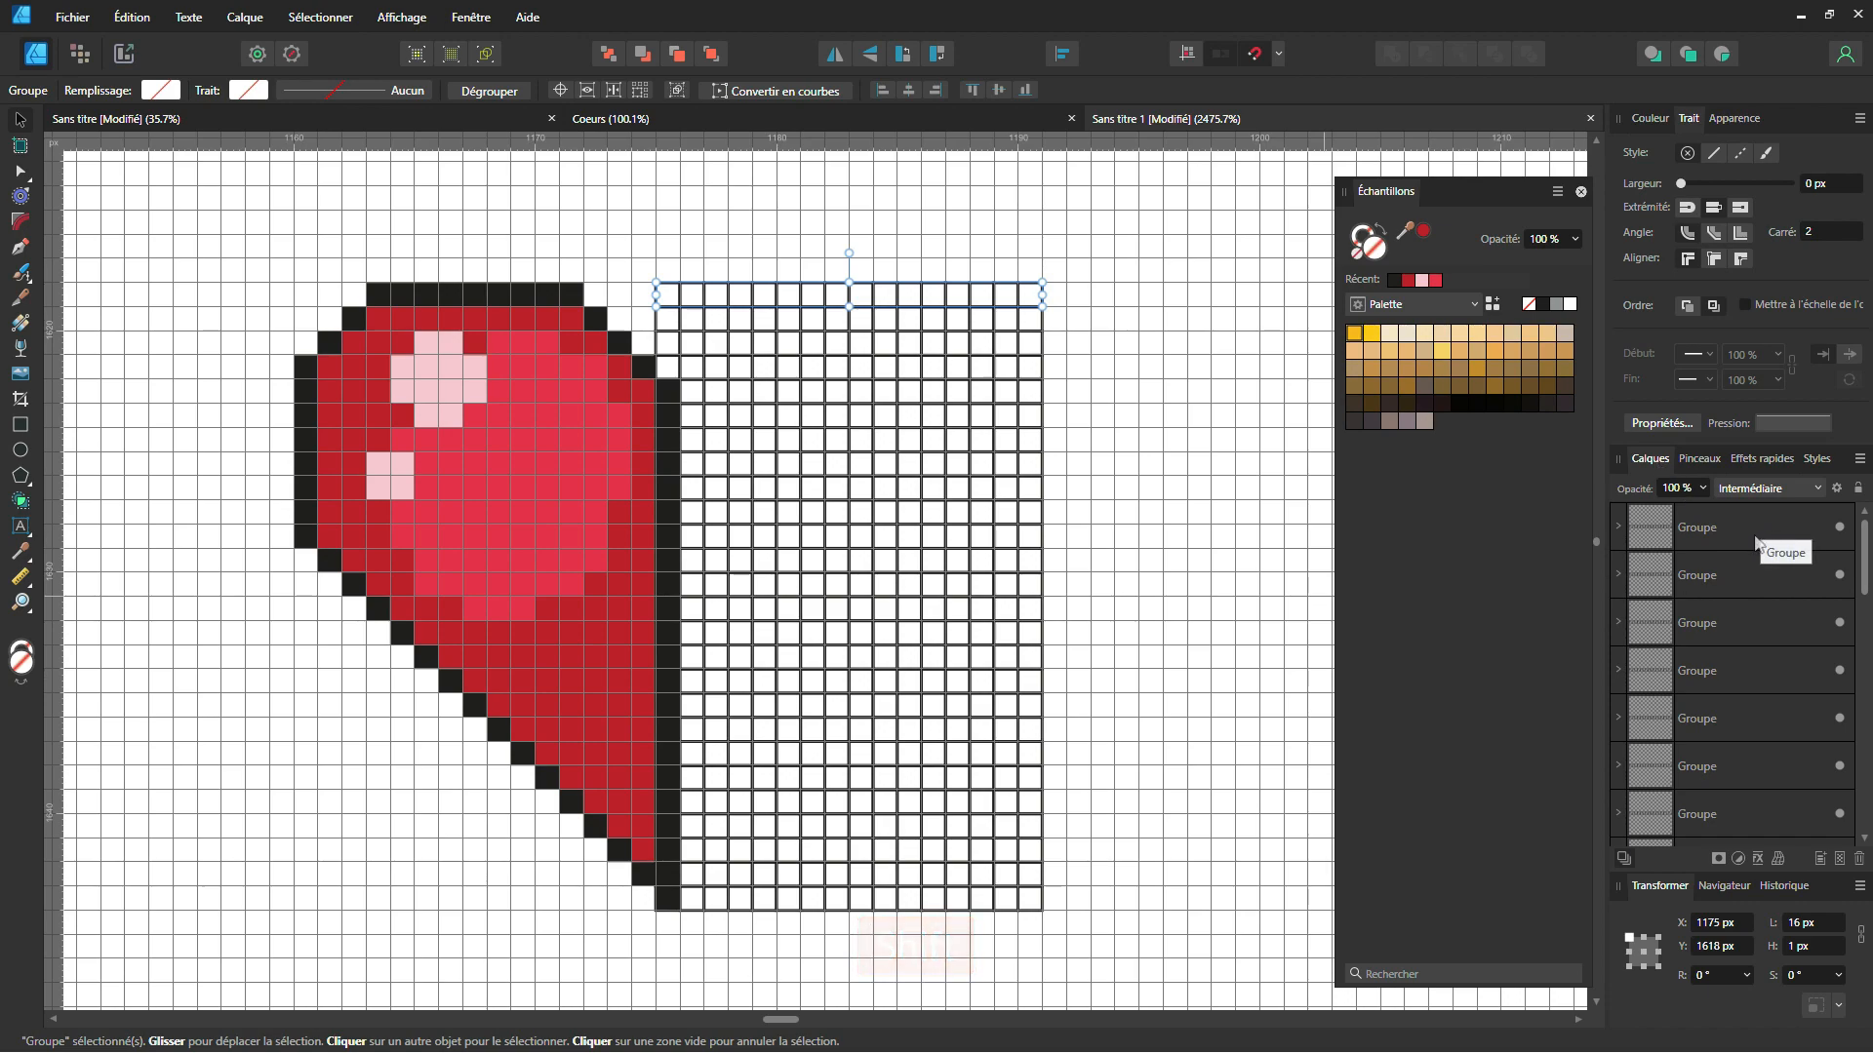
scroll(1747, 615, down, 3)
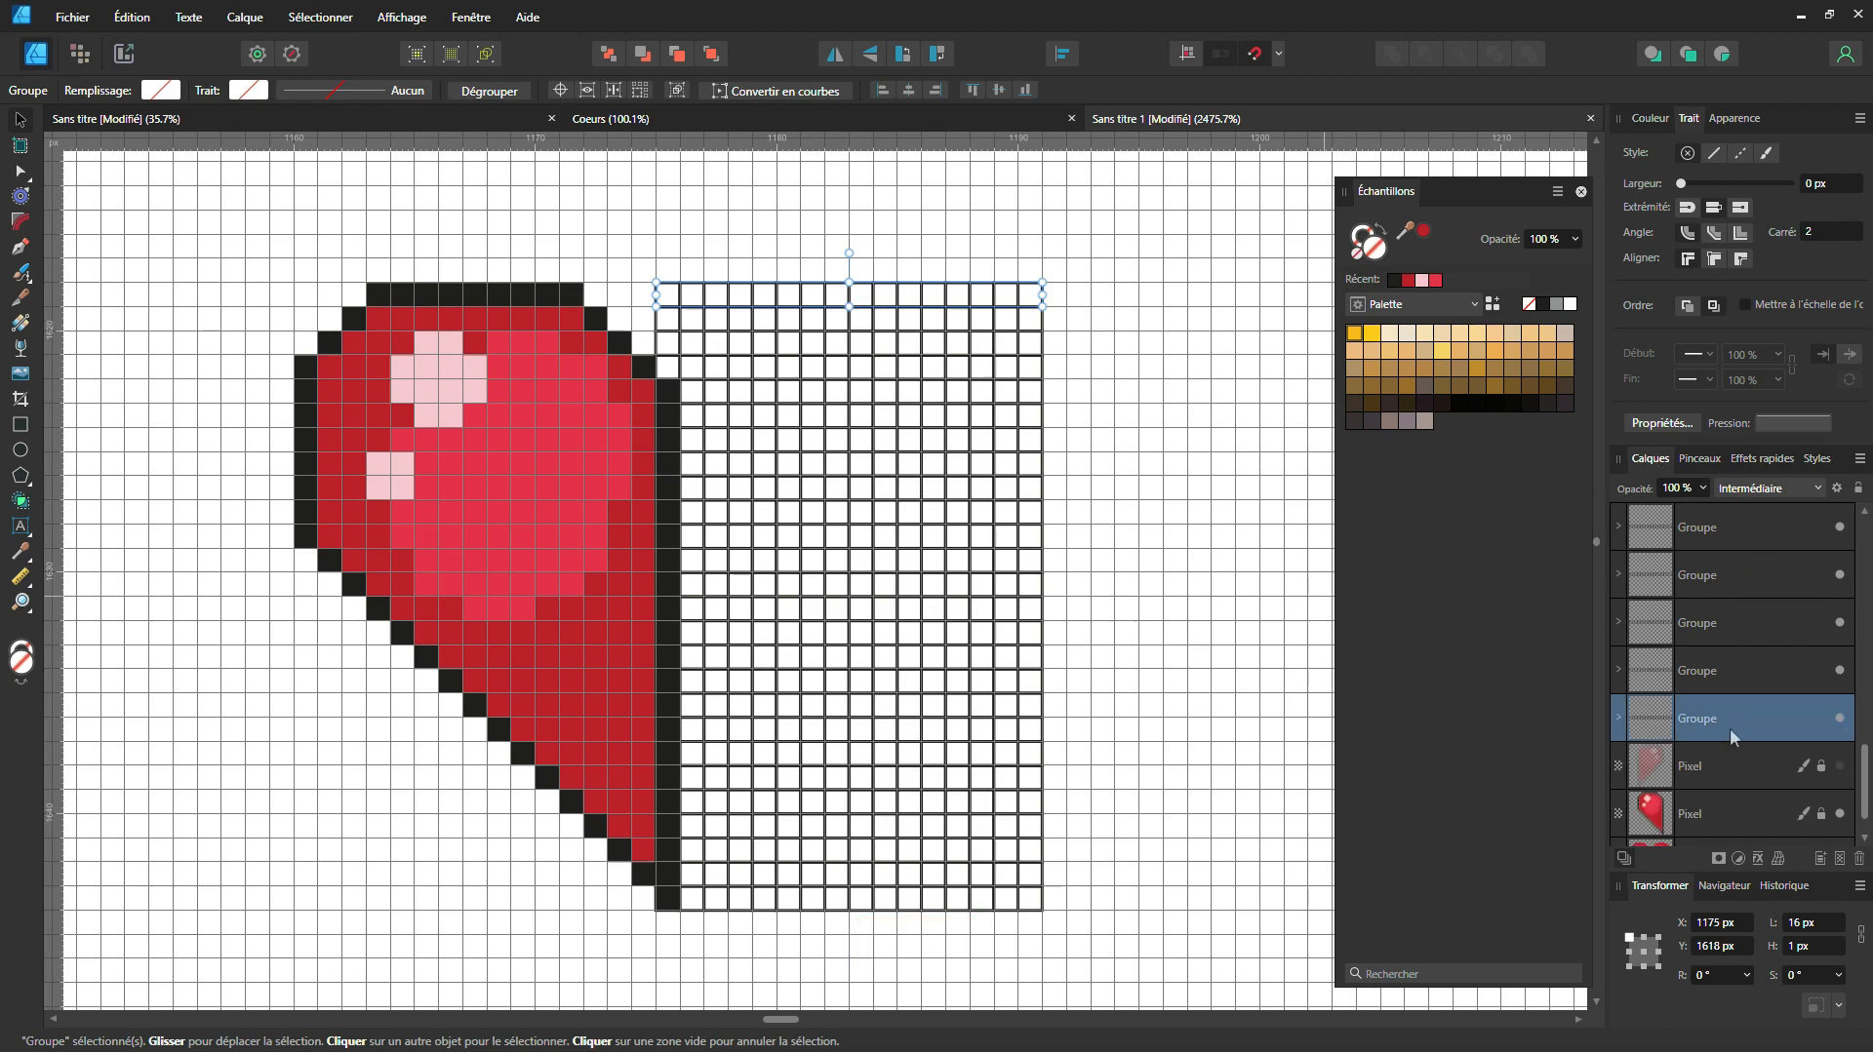
scroll(1737, 717, up, 3)
key(shift)
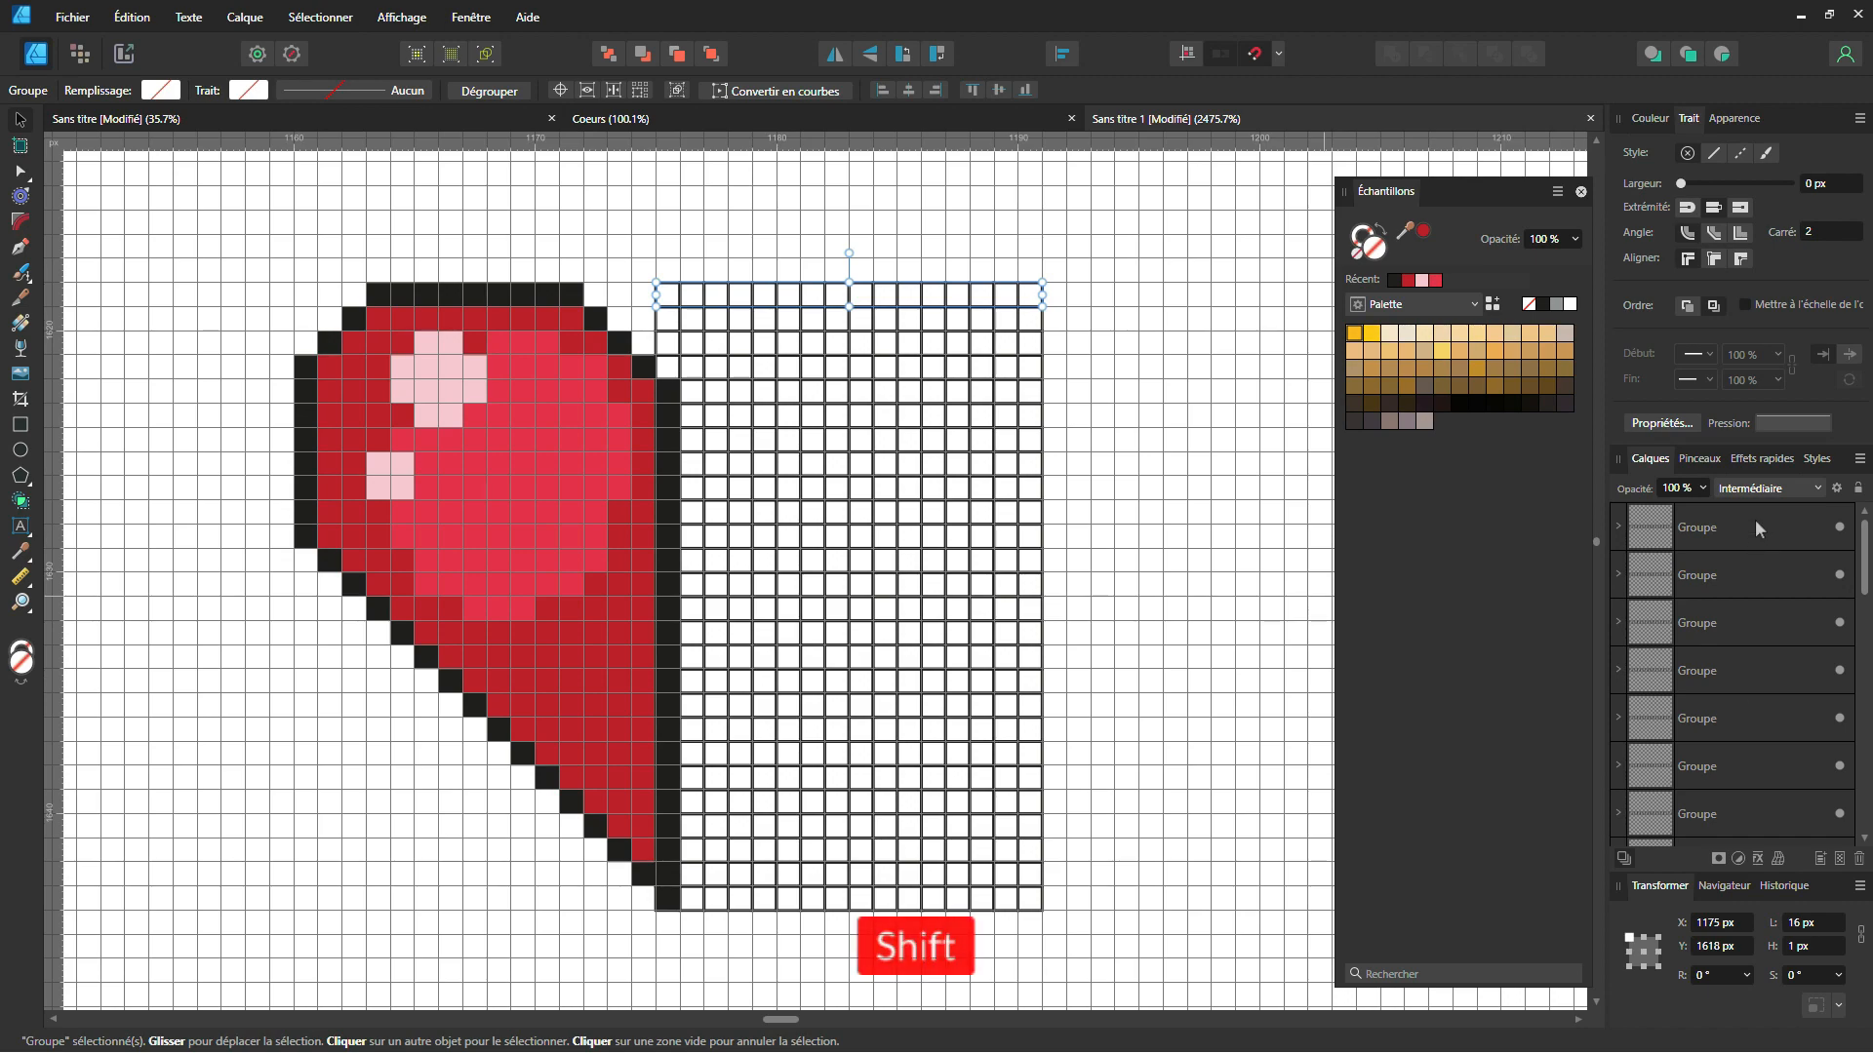
shift+click(1754, 529)
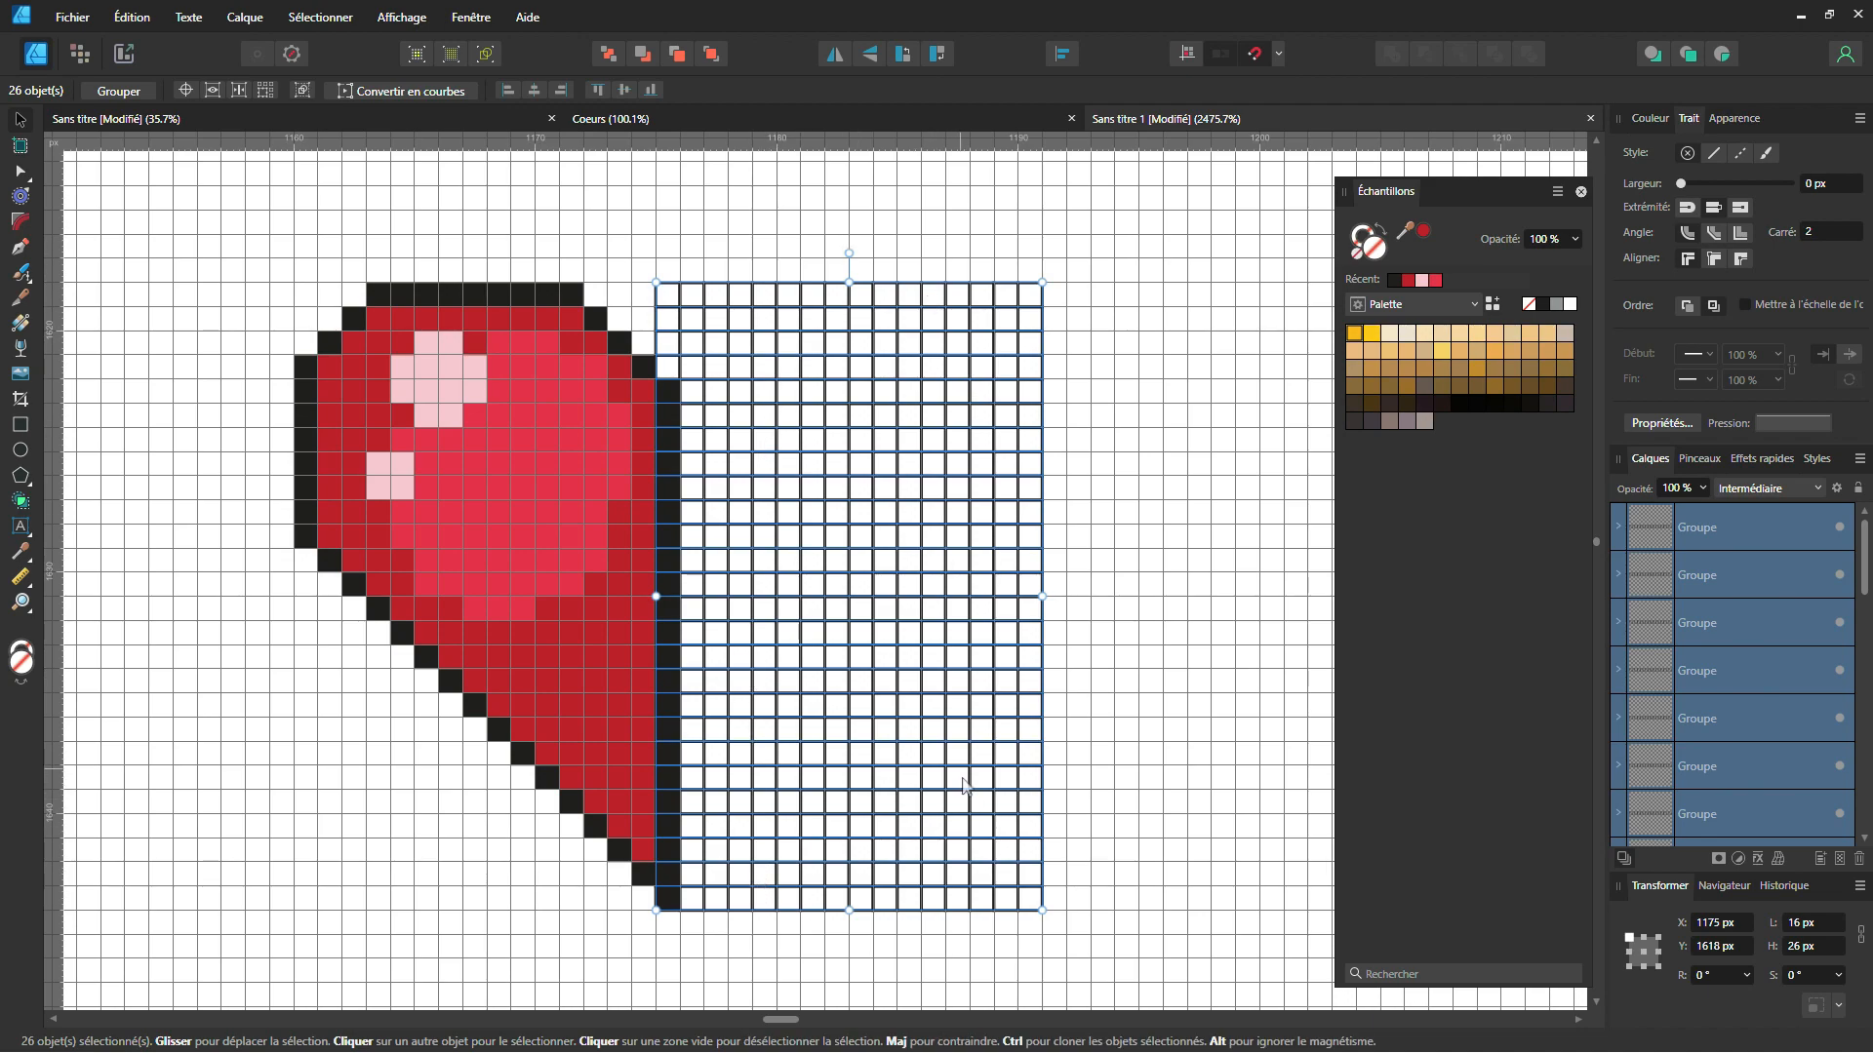
key(ctrl)
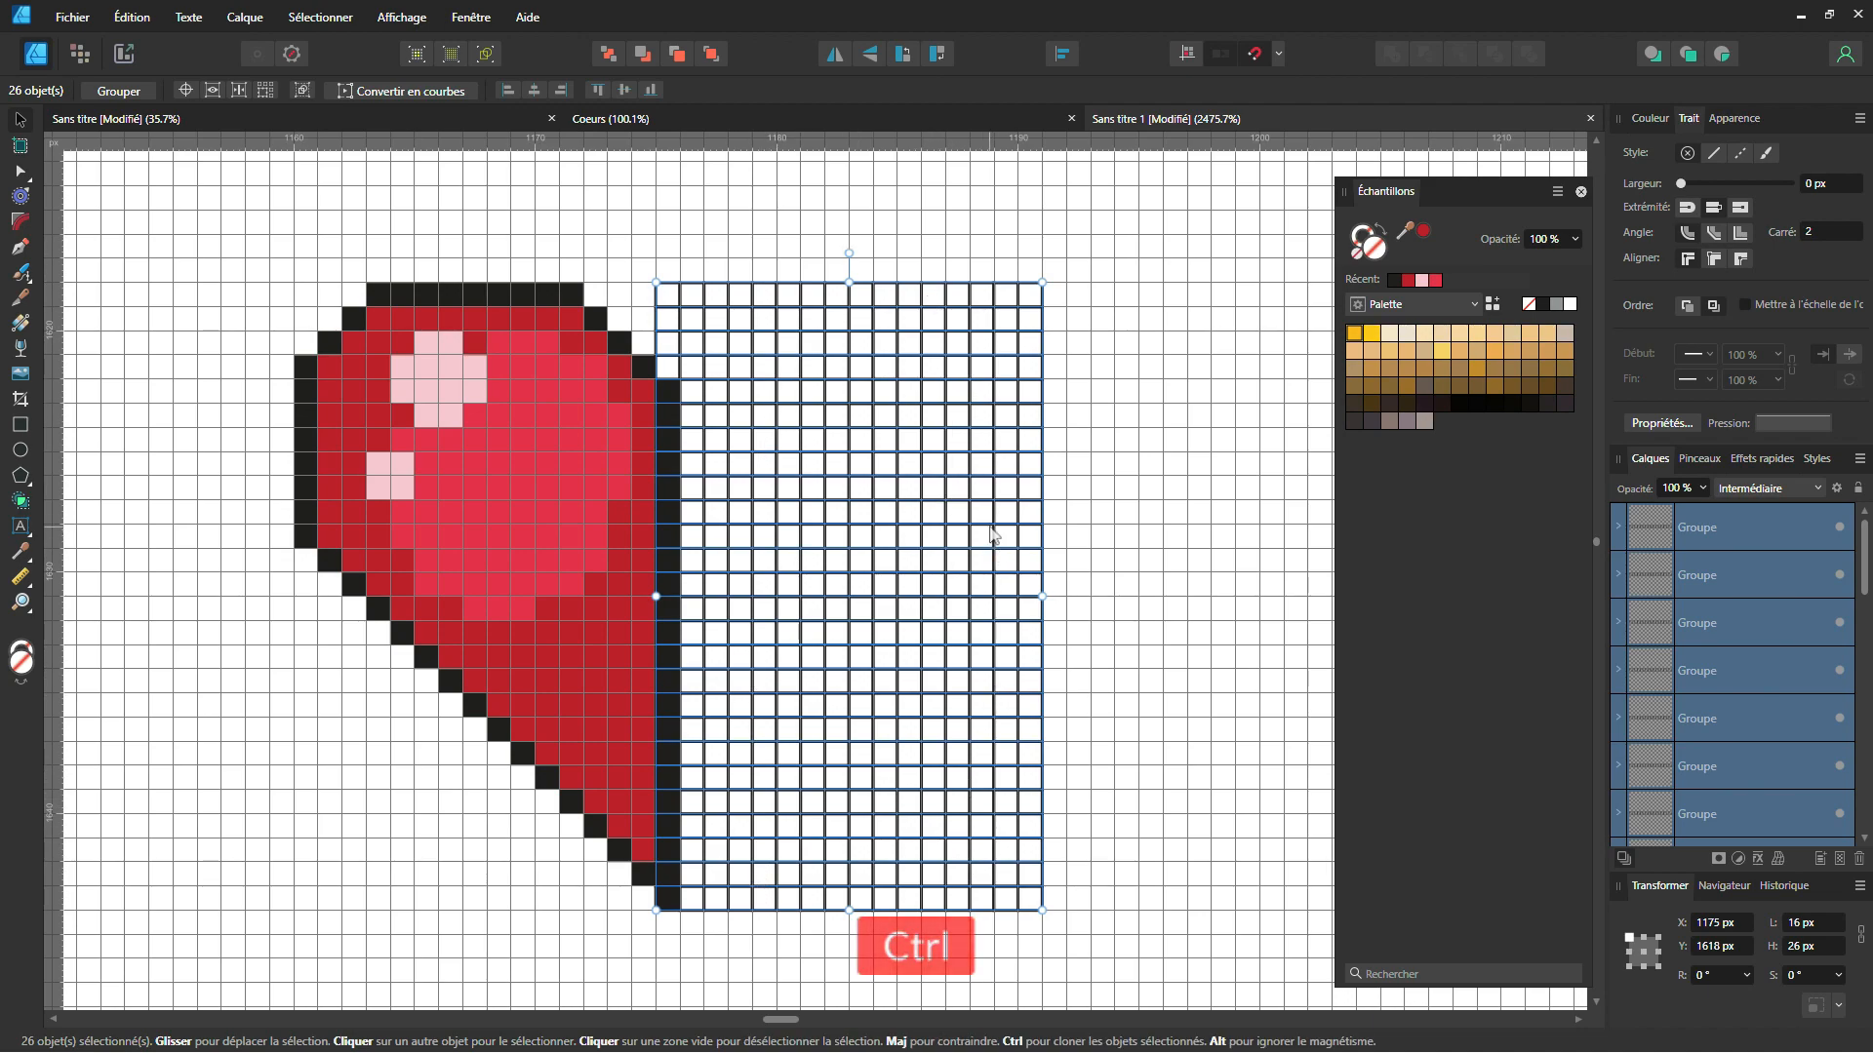
key(ctrl+g)
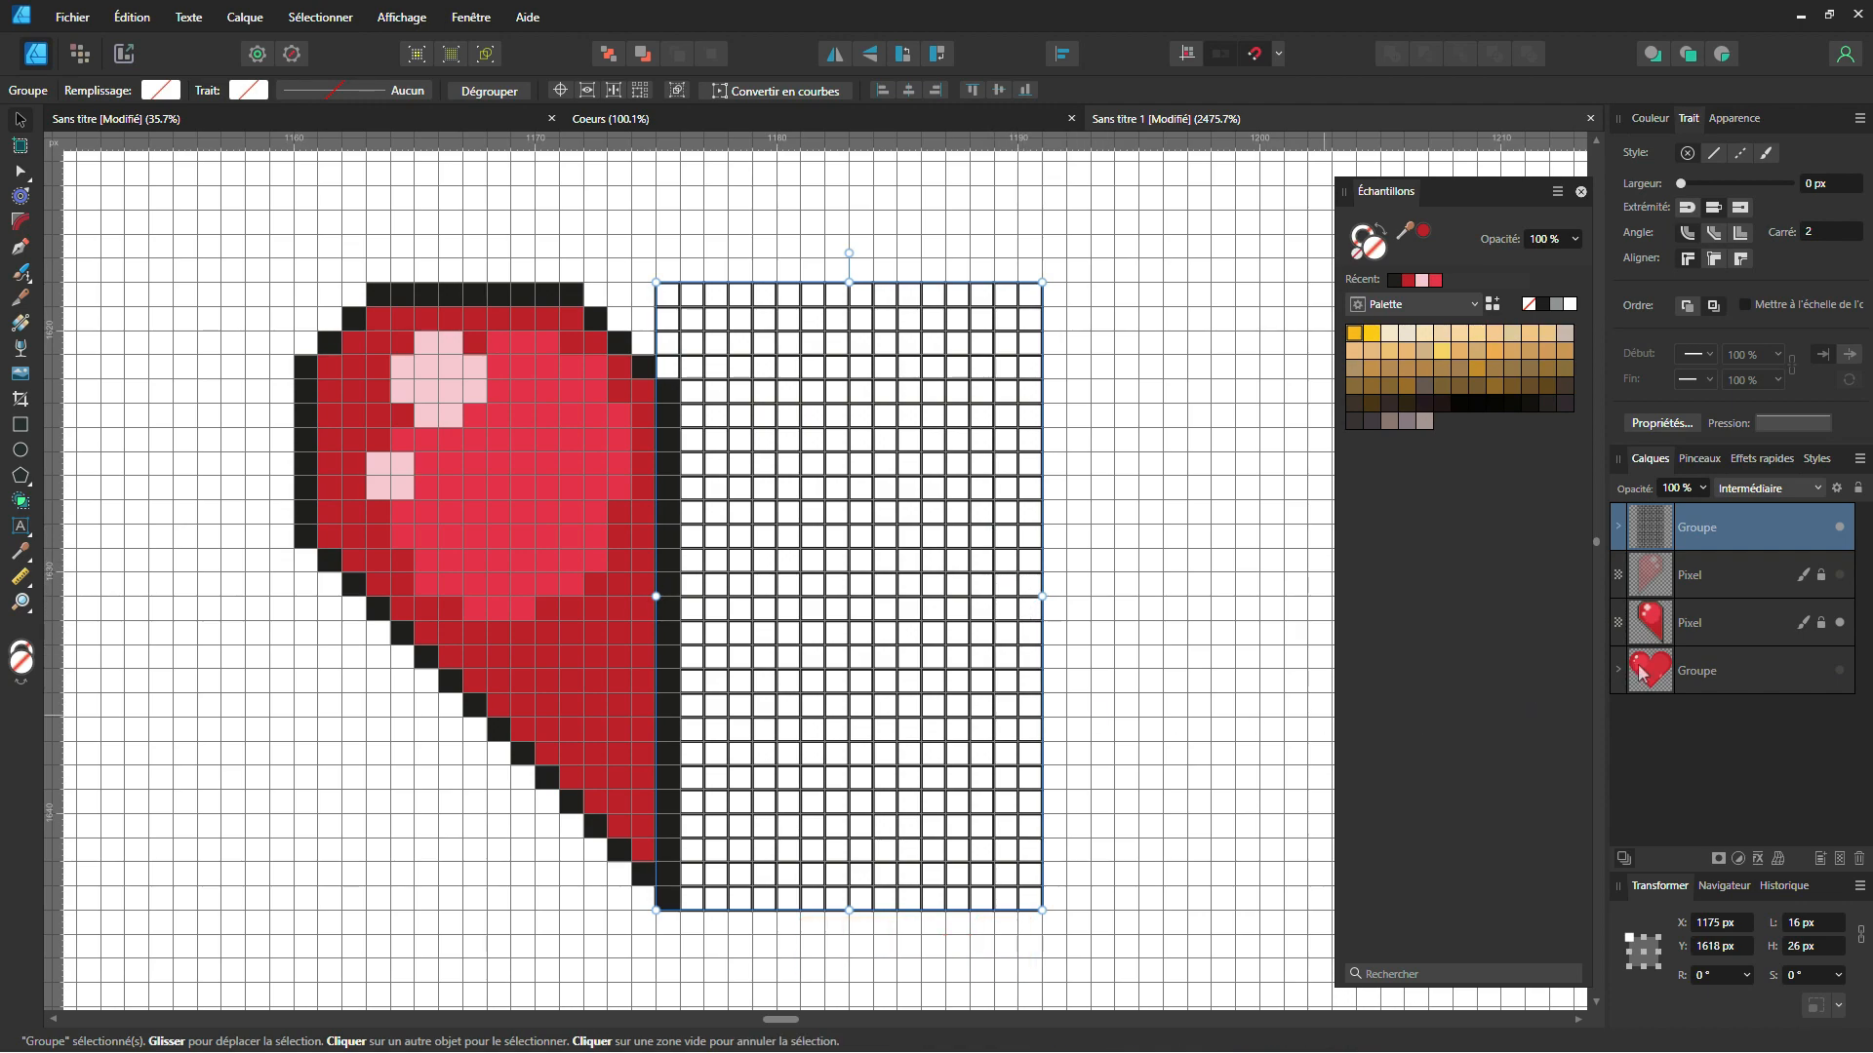
Step: Erase the black vertical column along the inner edge of the half heart's pixel layer, keeping its top pixel and the tip pixel
click(1659, 624)
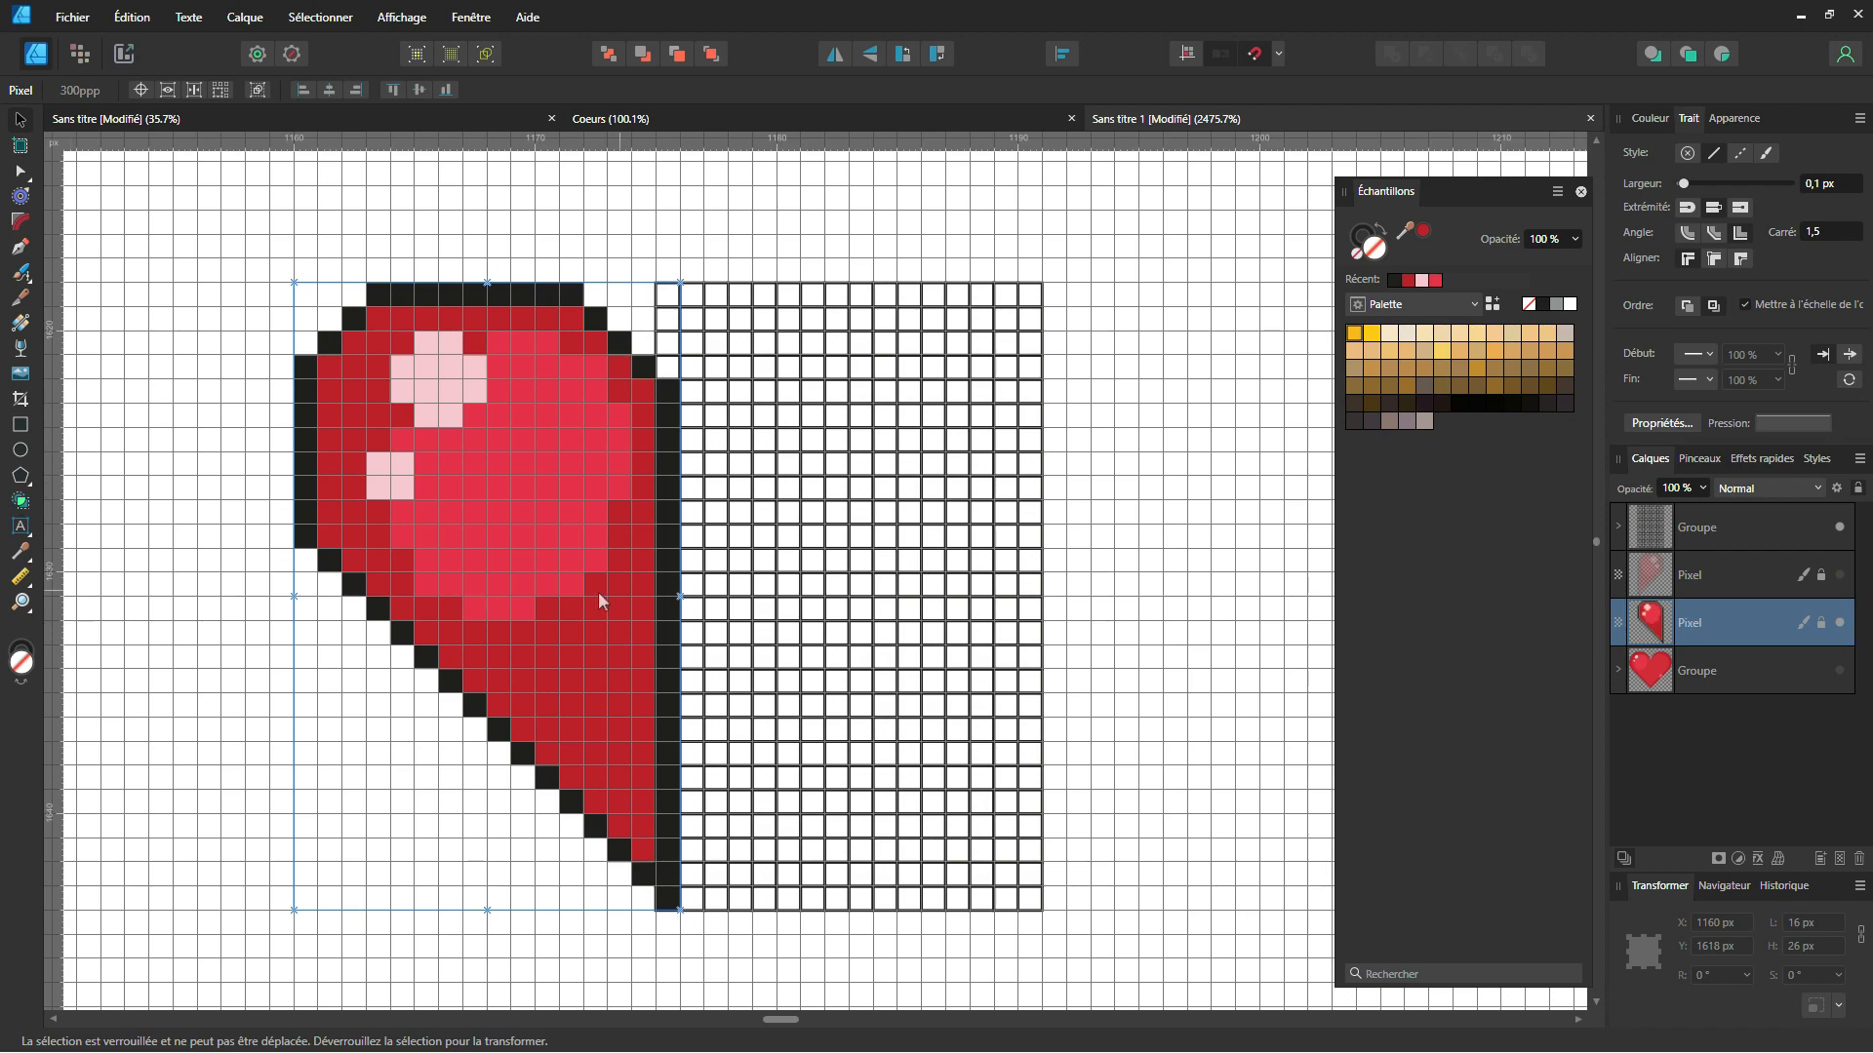
click(82, 55)
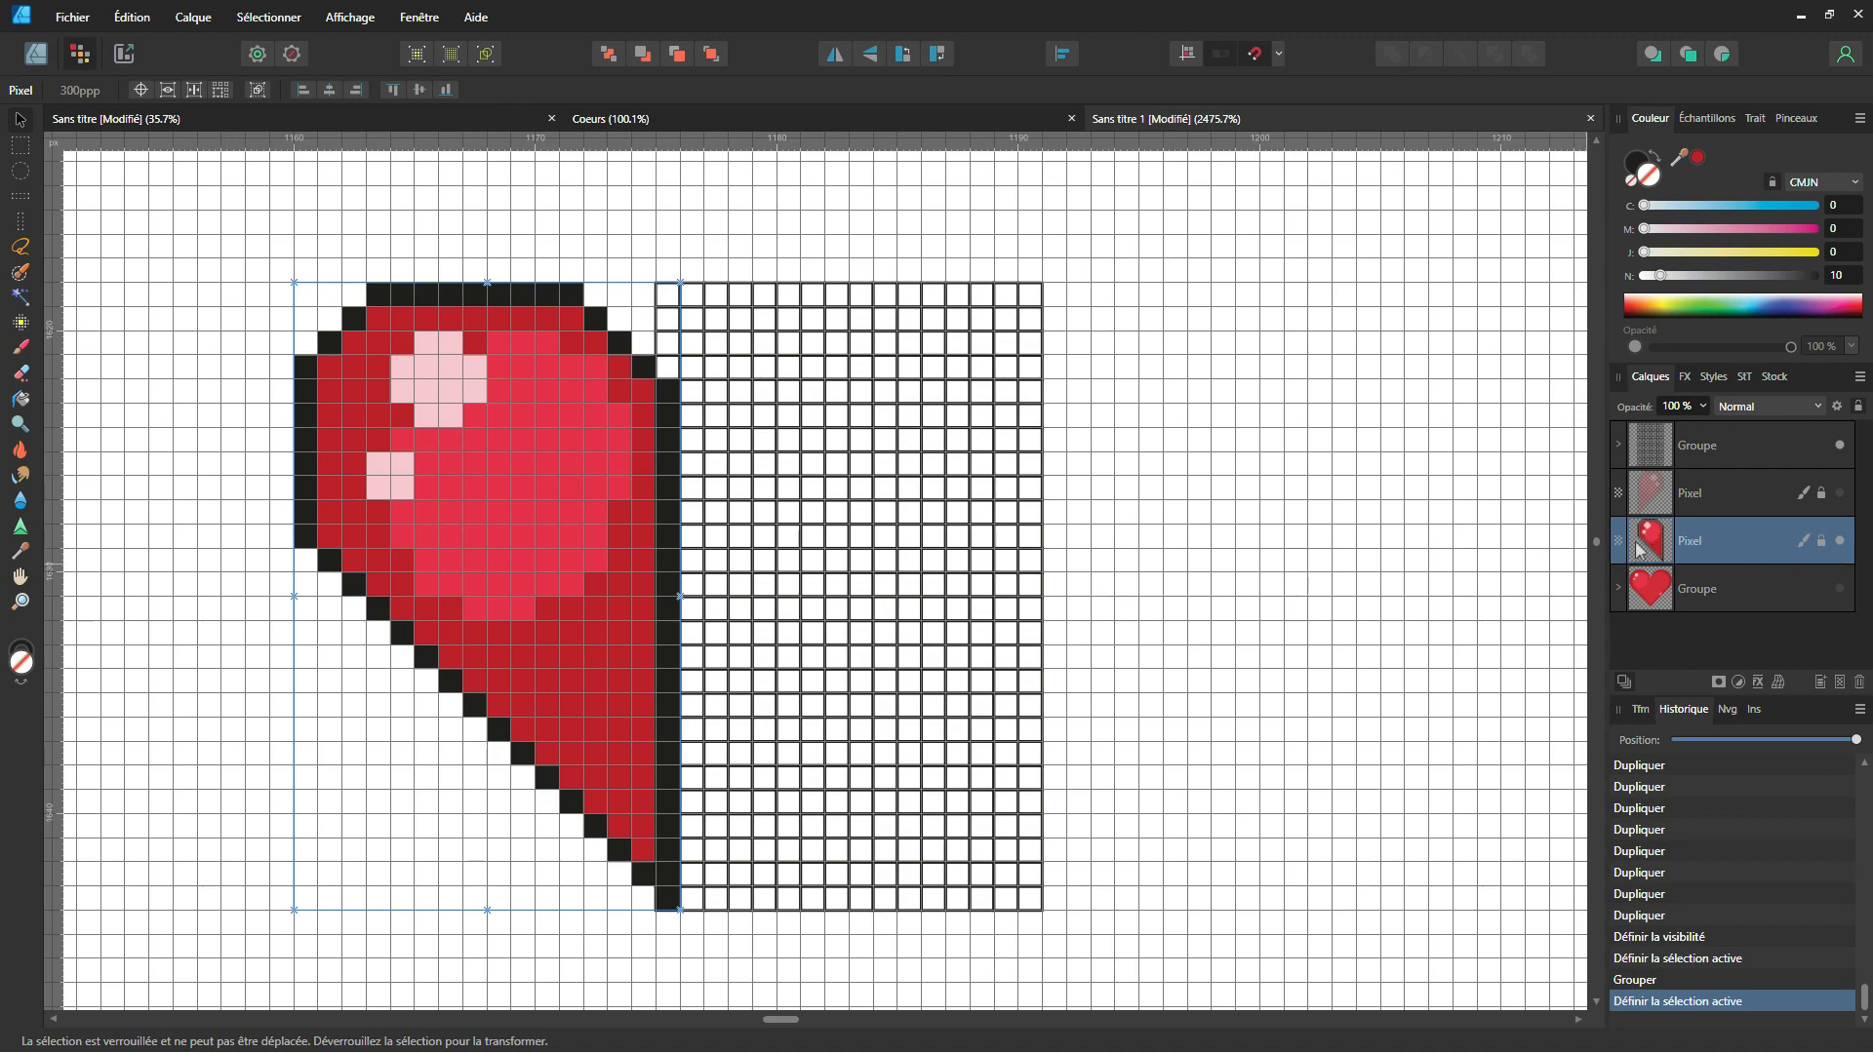
click(19, 324)
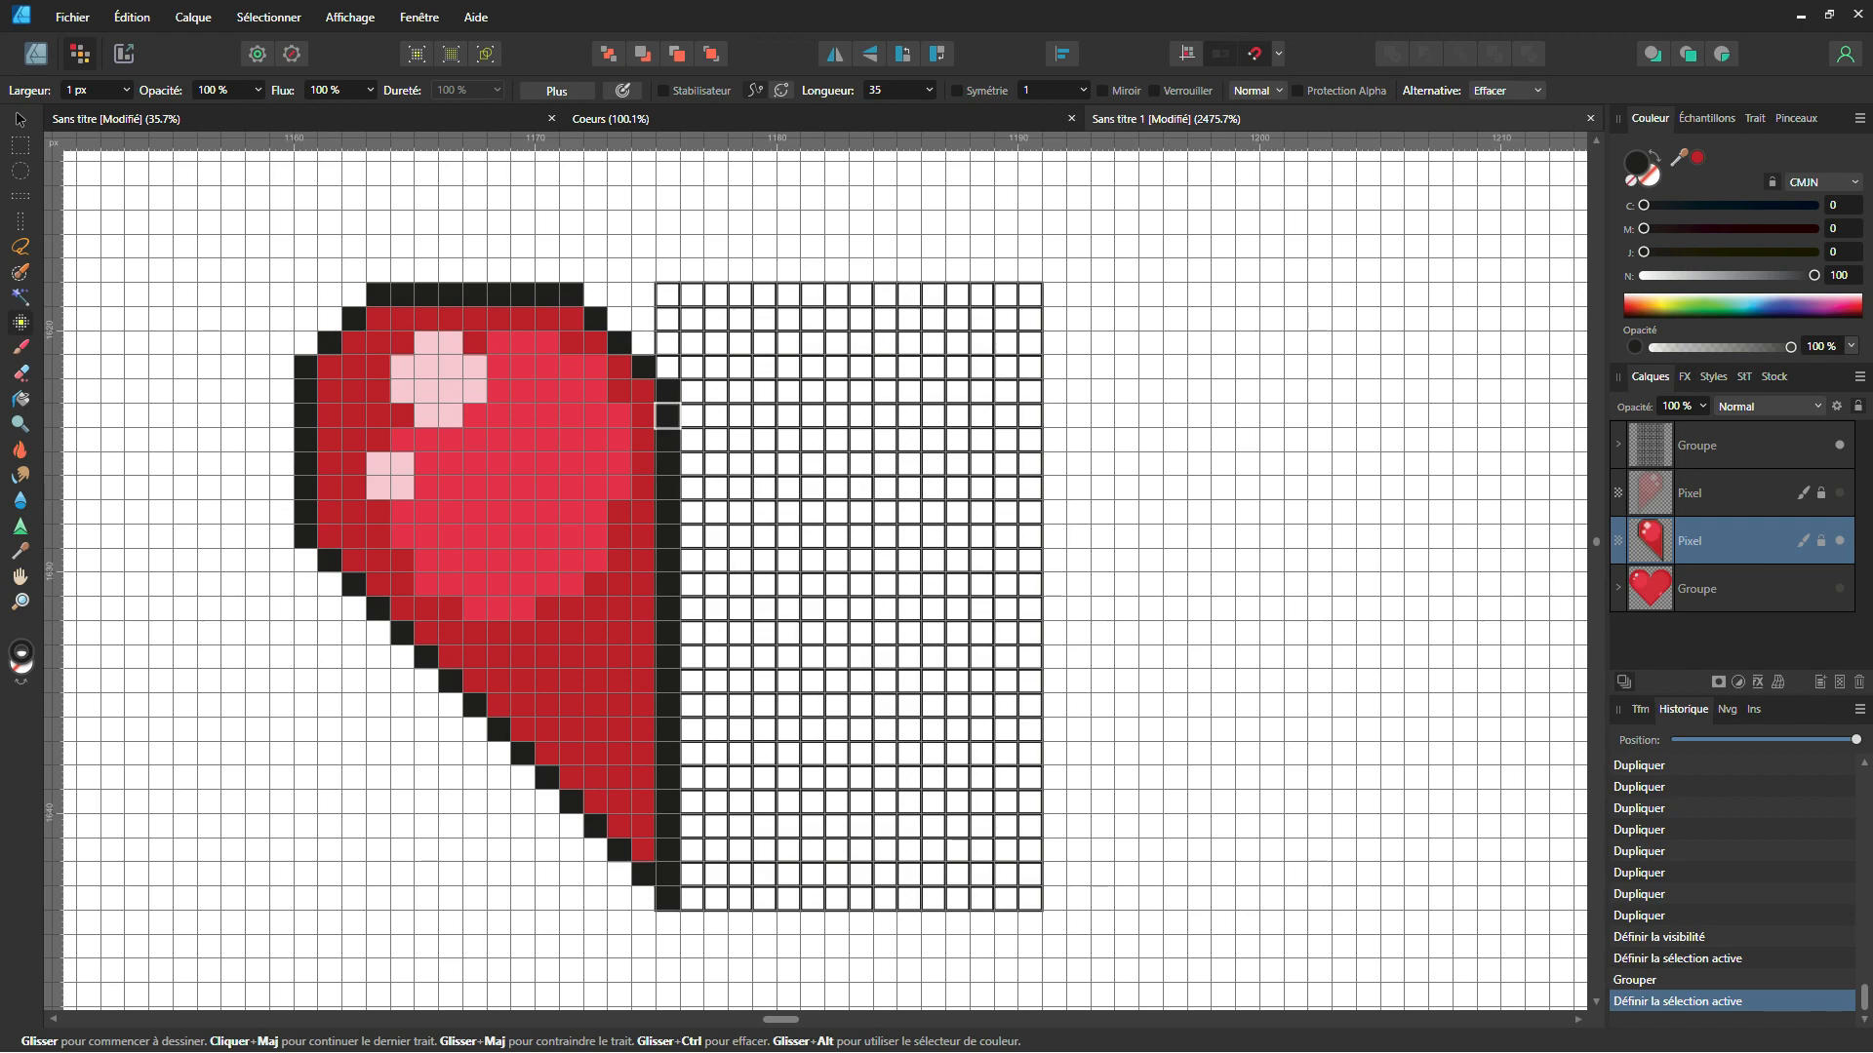
click(668, 392)
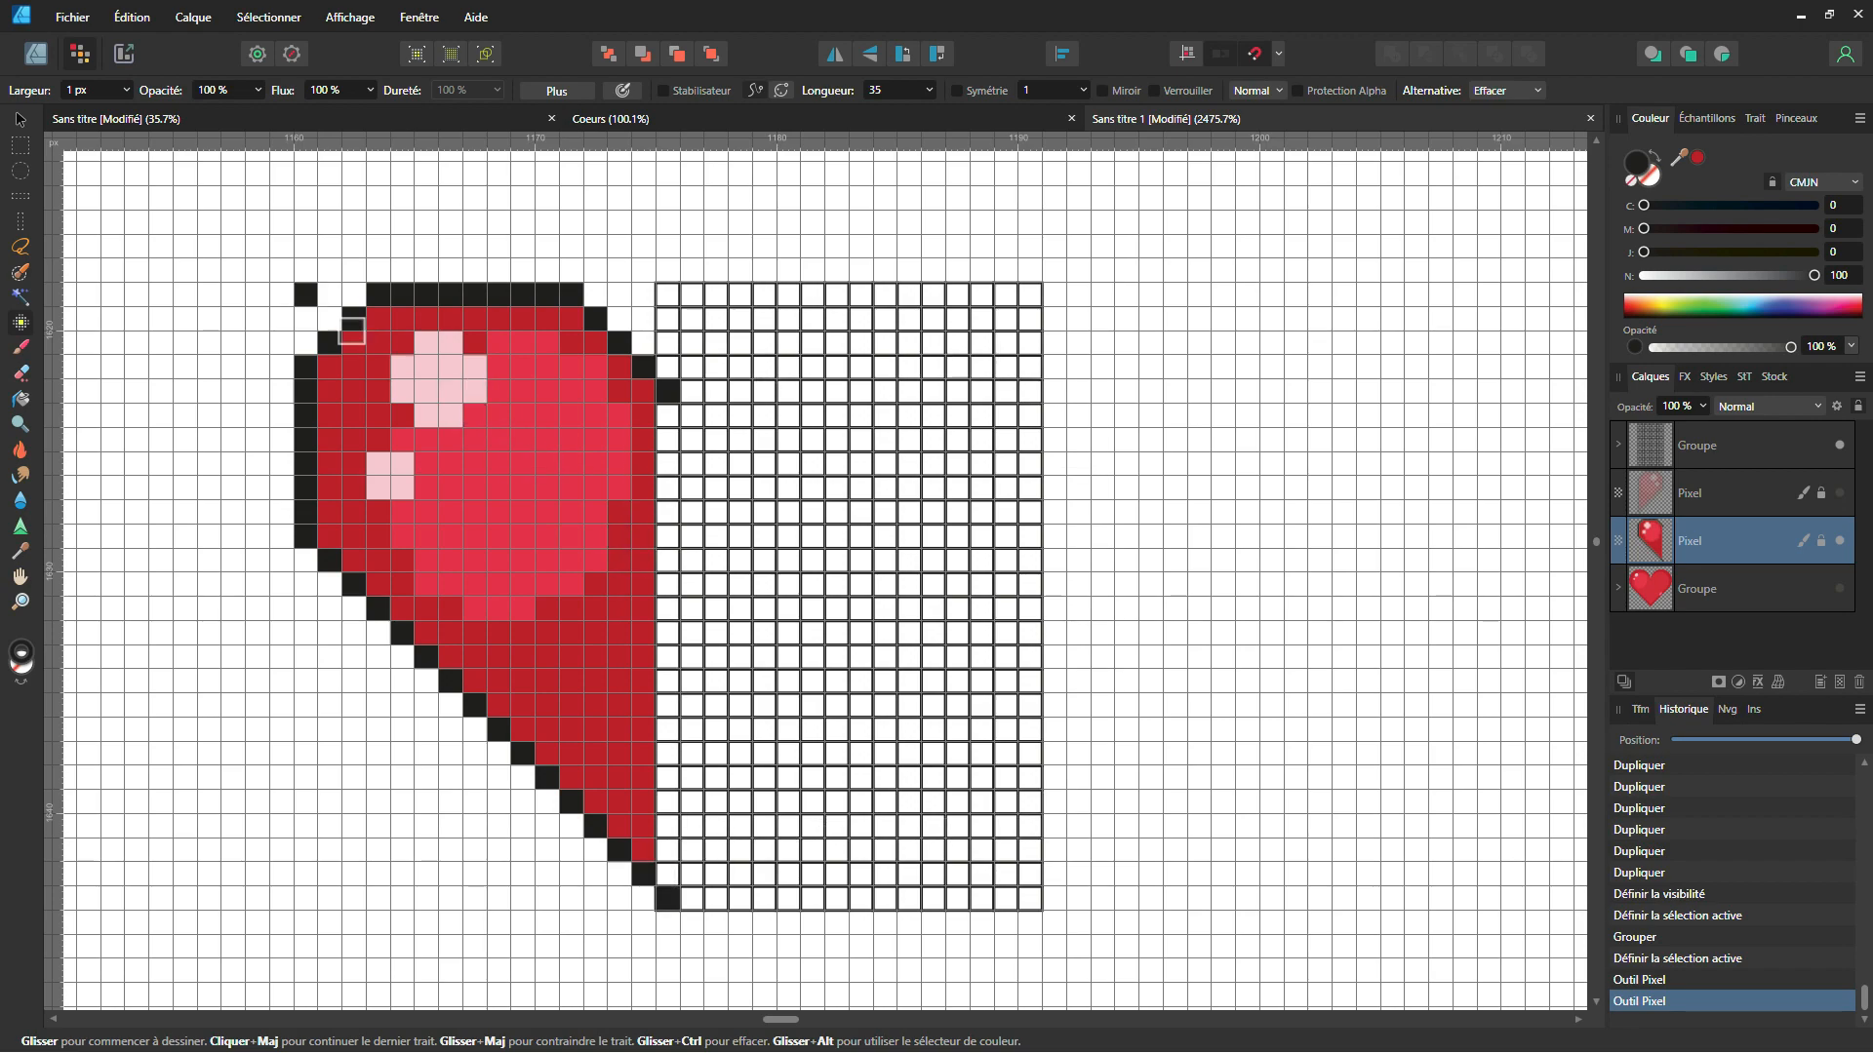
click(19, 119)
Step: Turn off the display of the document grid
scroll(956, 597, down, 3)
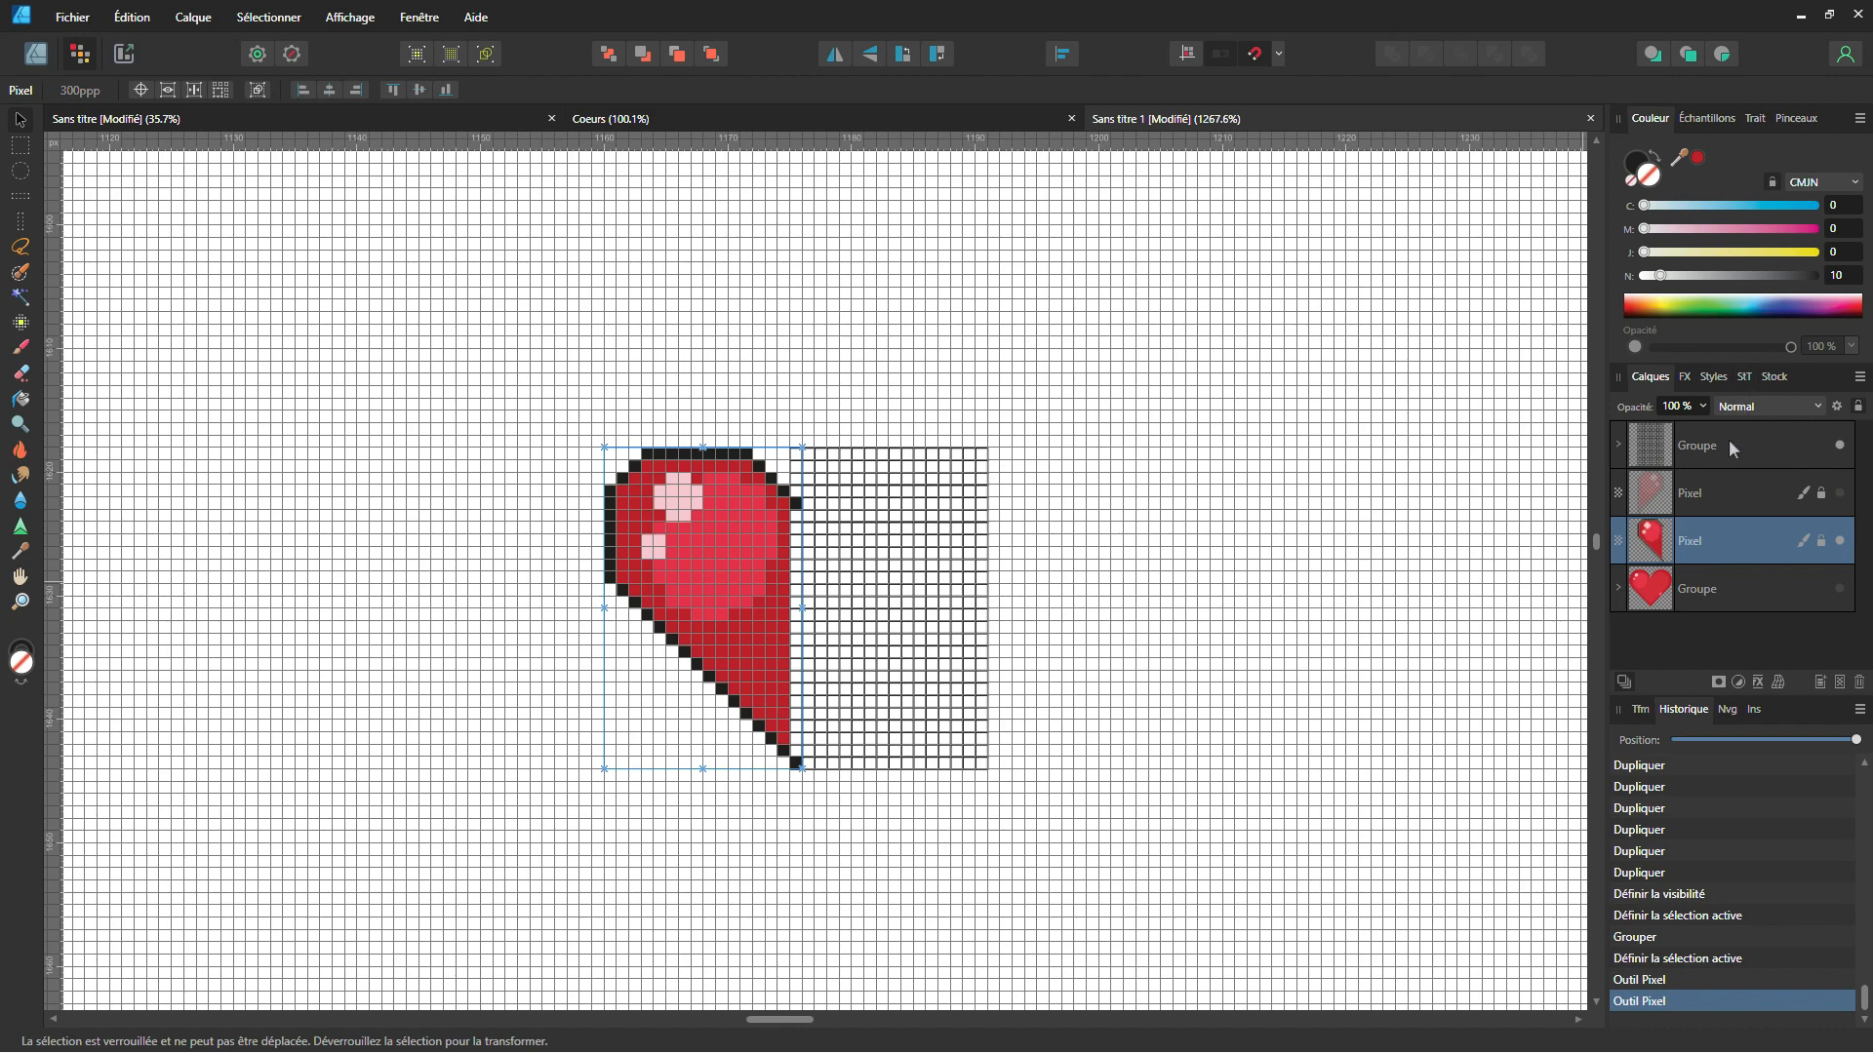
click(350, 17)
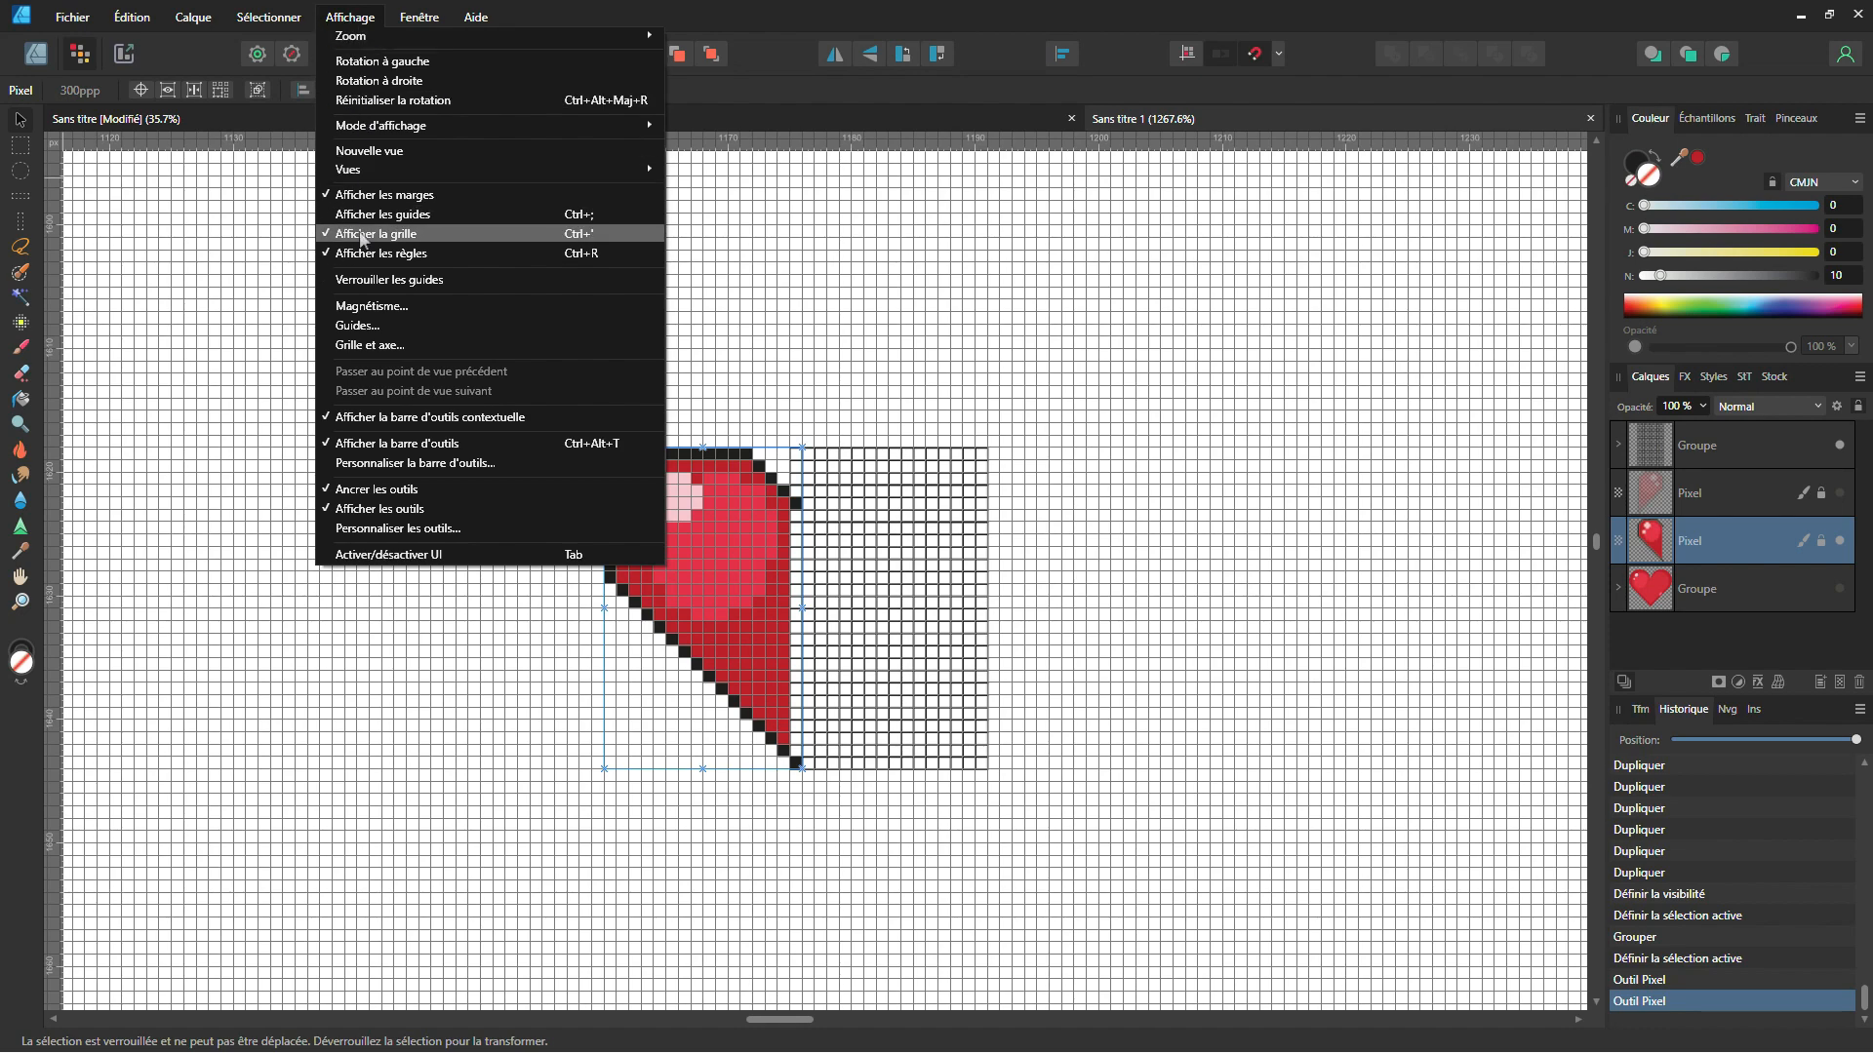
click(360, 236)
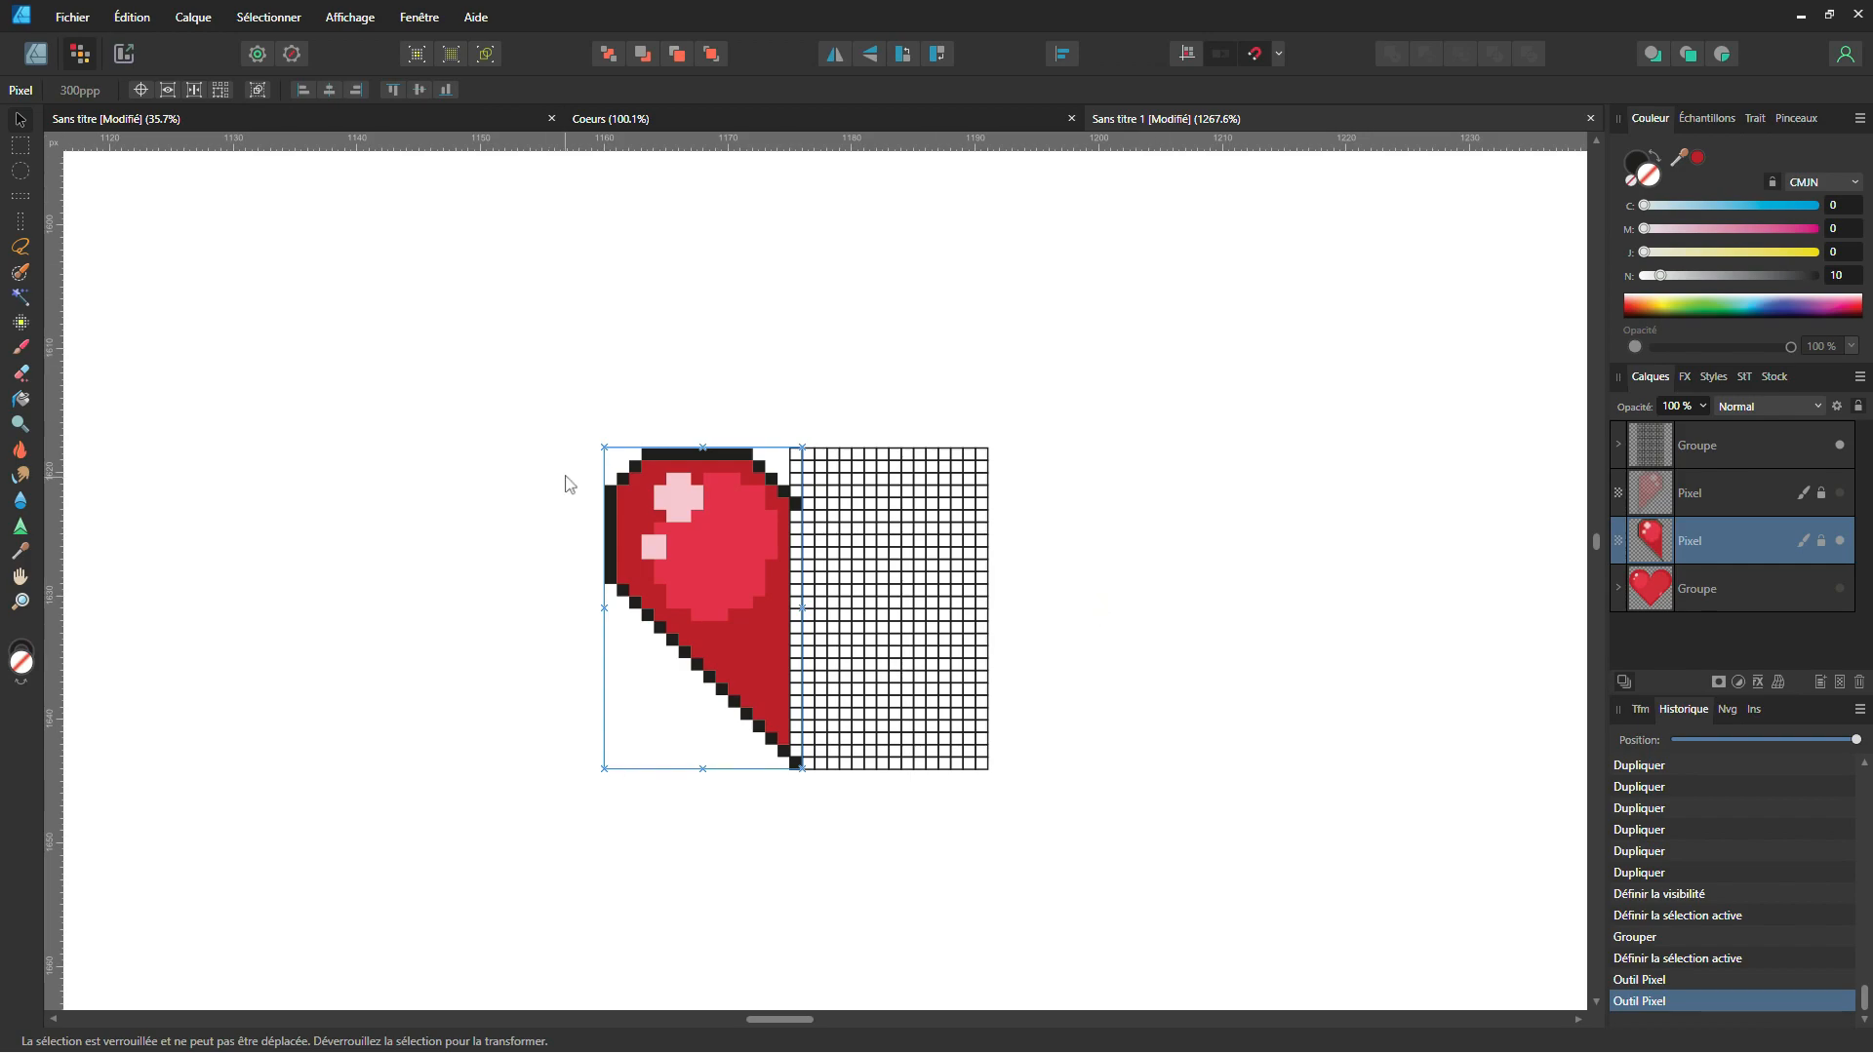
Step: Unlock the half heart's pixel layer and group it with the vector grid
click(1823, 544)
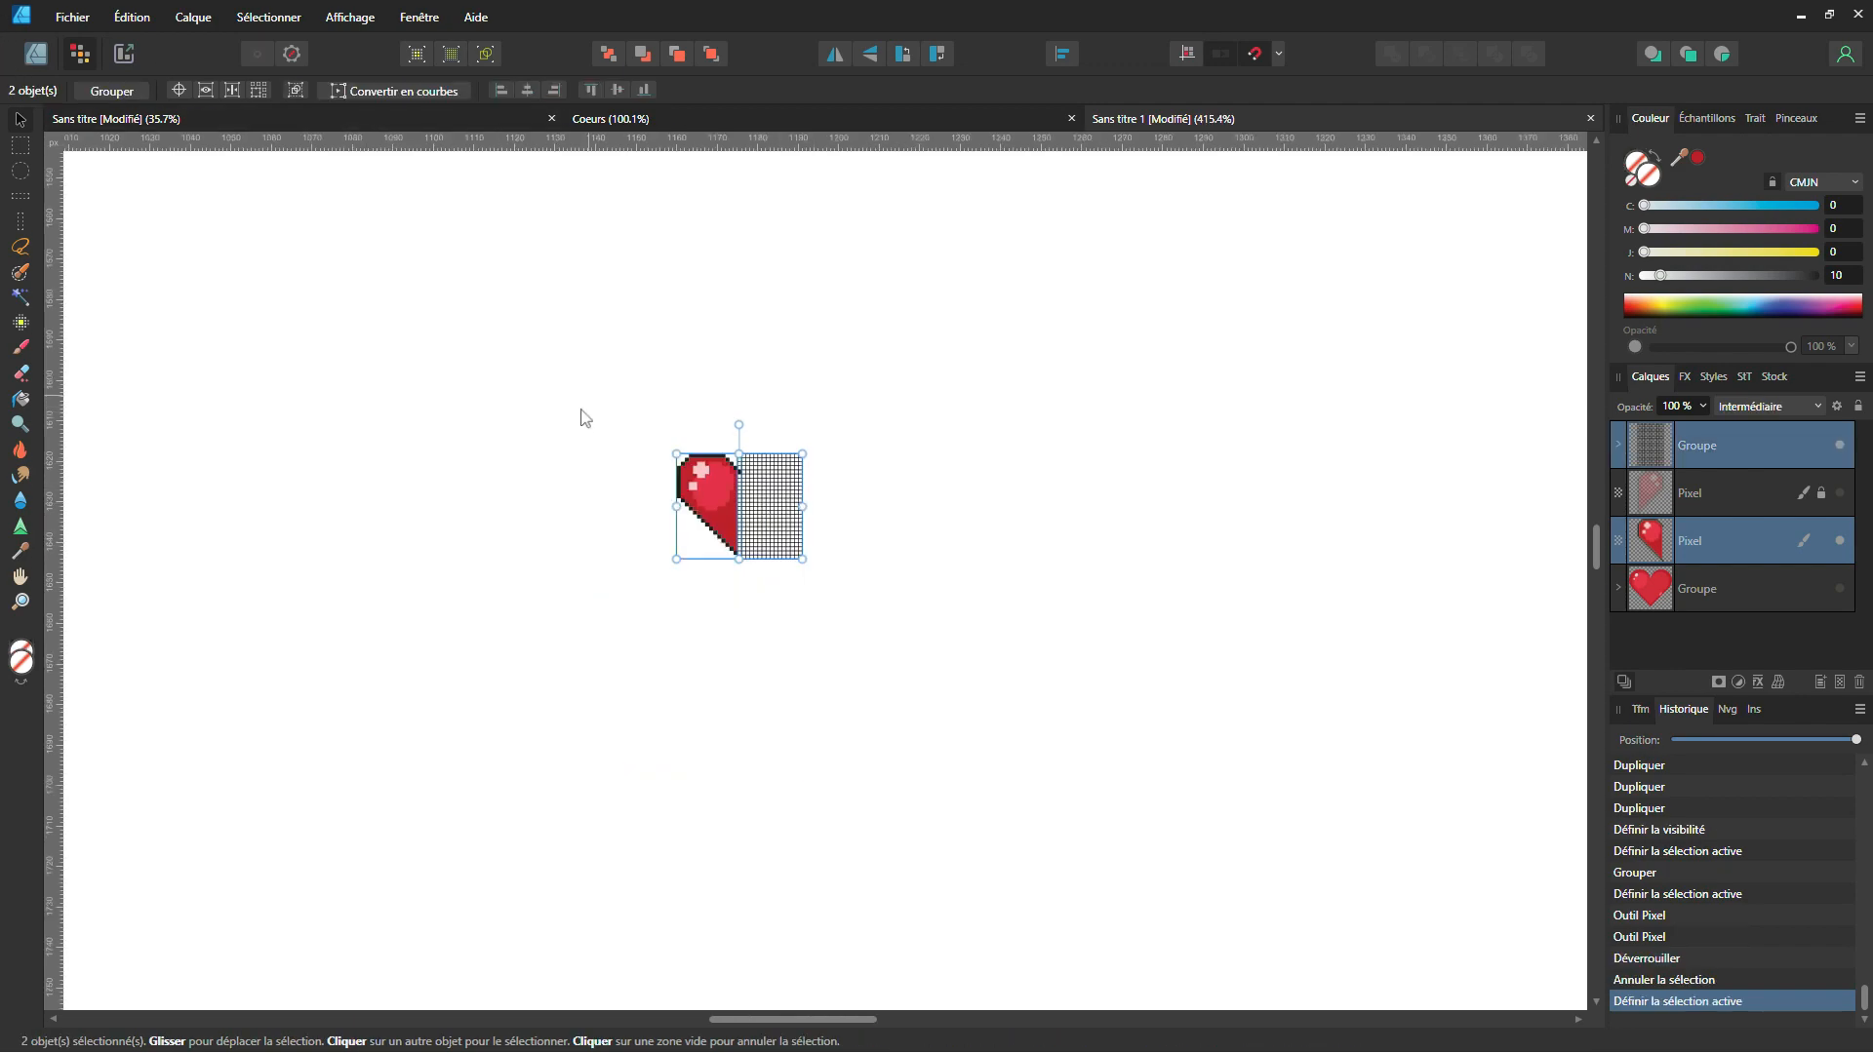
key(ctrl+g)
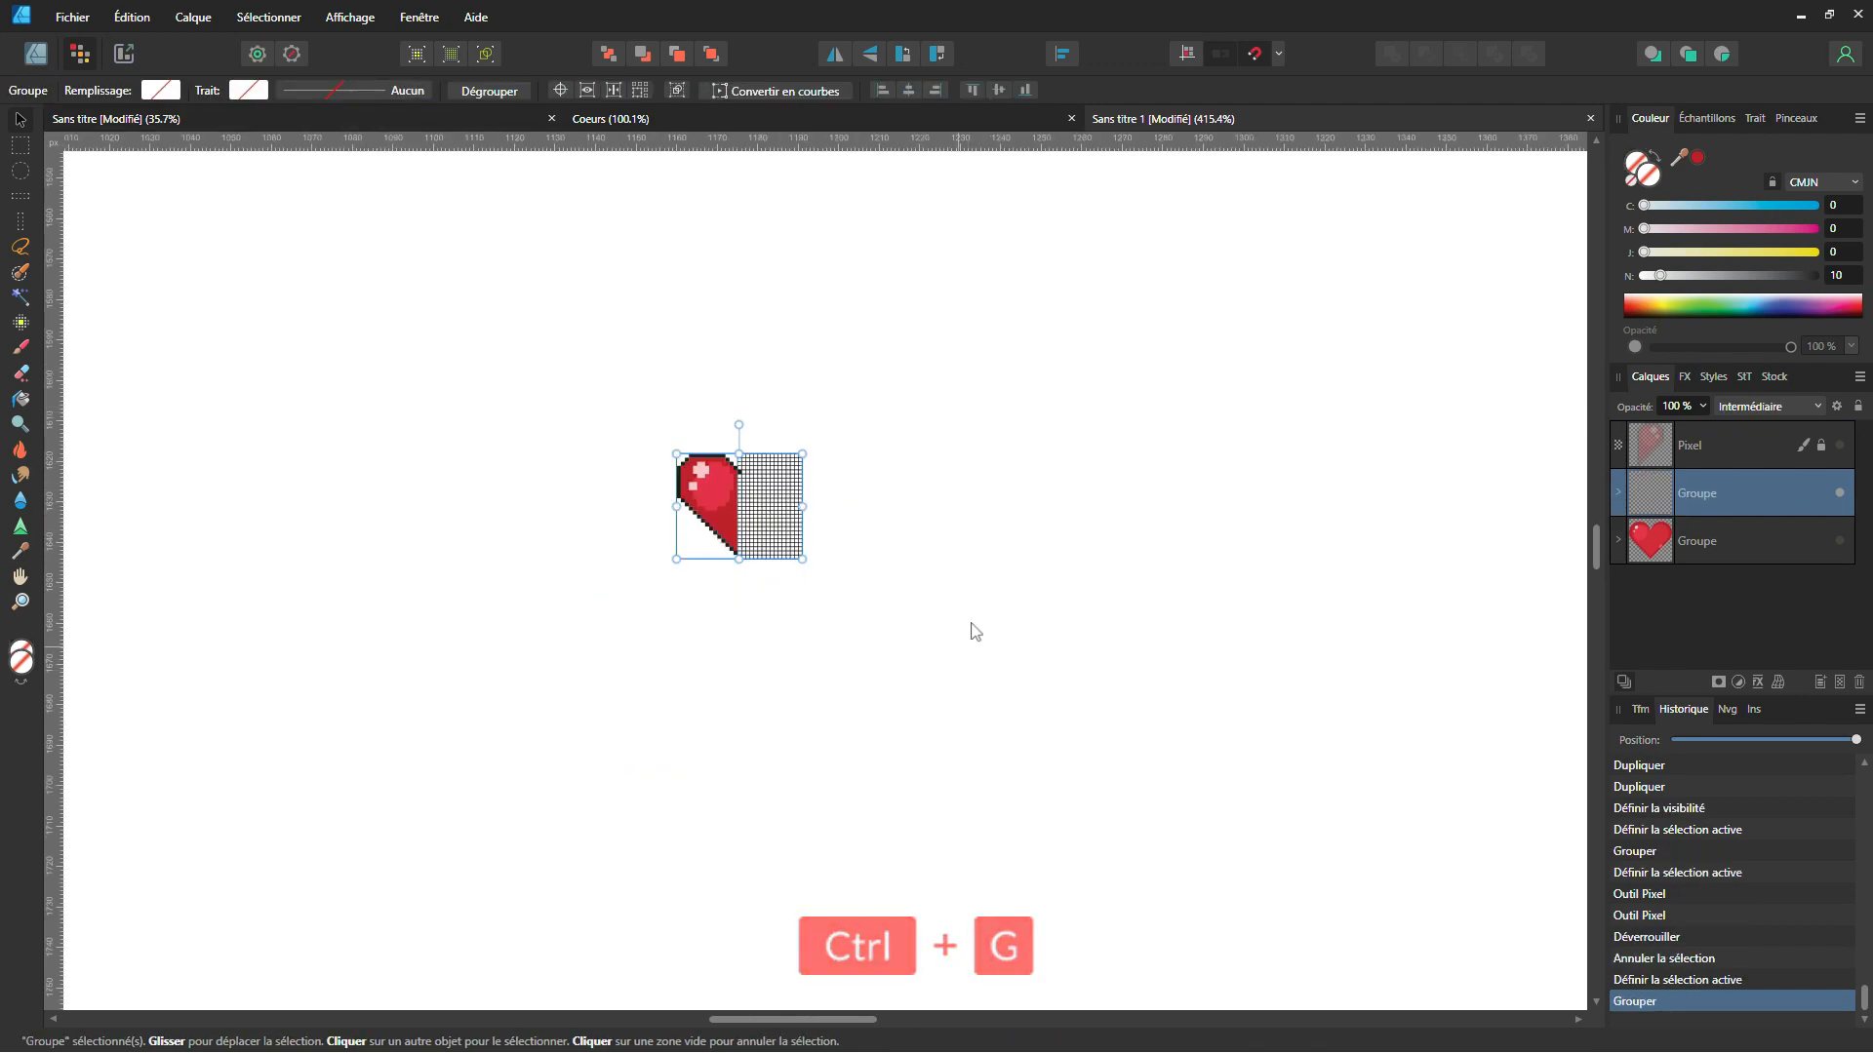
Step: Scale the combined half heart and vector grid group to a width of 1000 px with its proportions locked
scroll(966, 636, down, 3)
scroll(965, 638, down, 1)
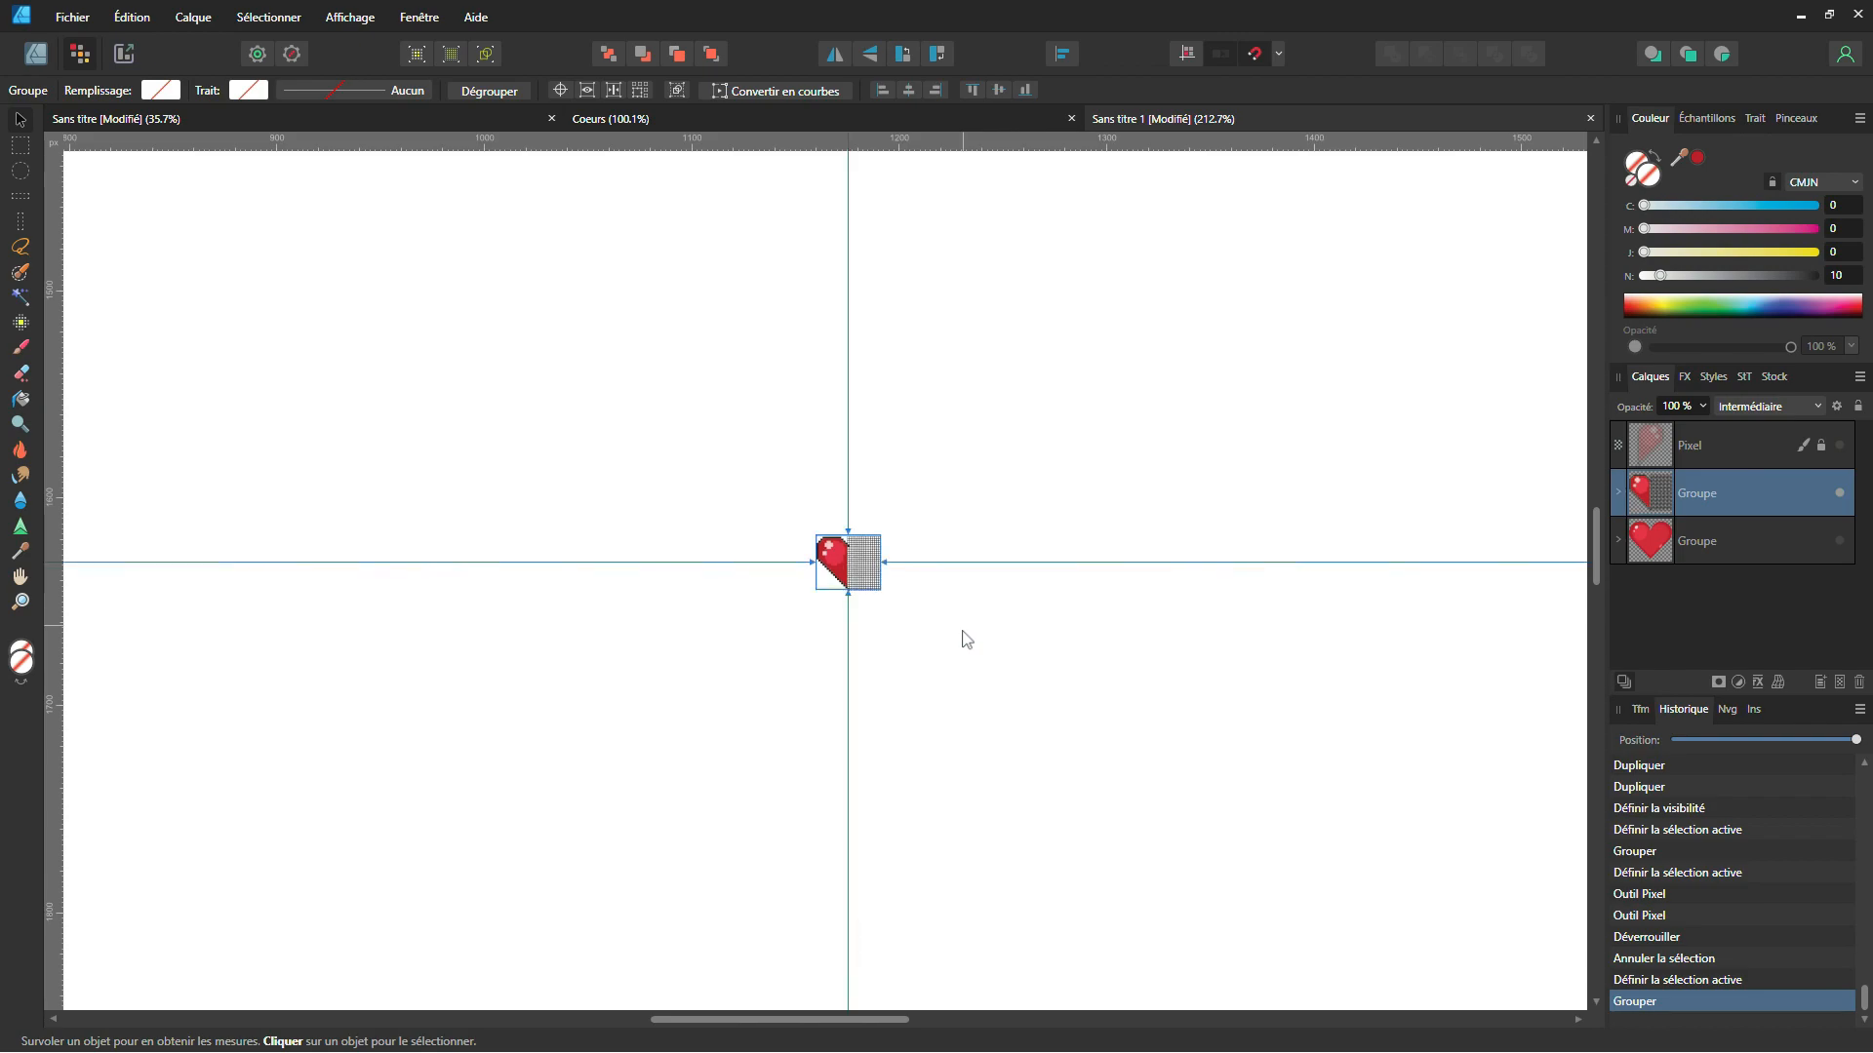
scroll(975, 645, down, 4)
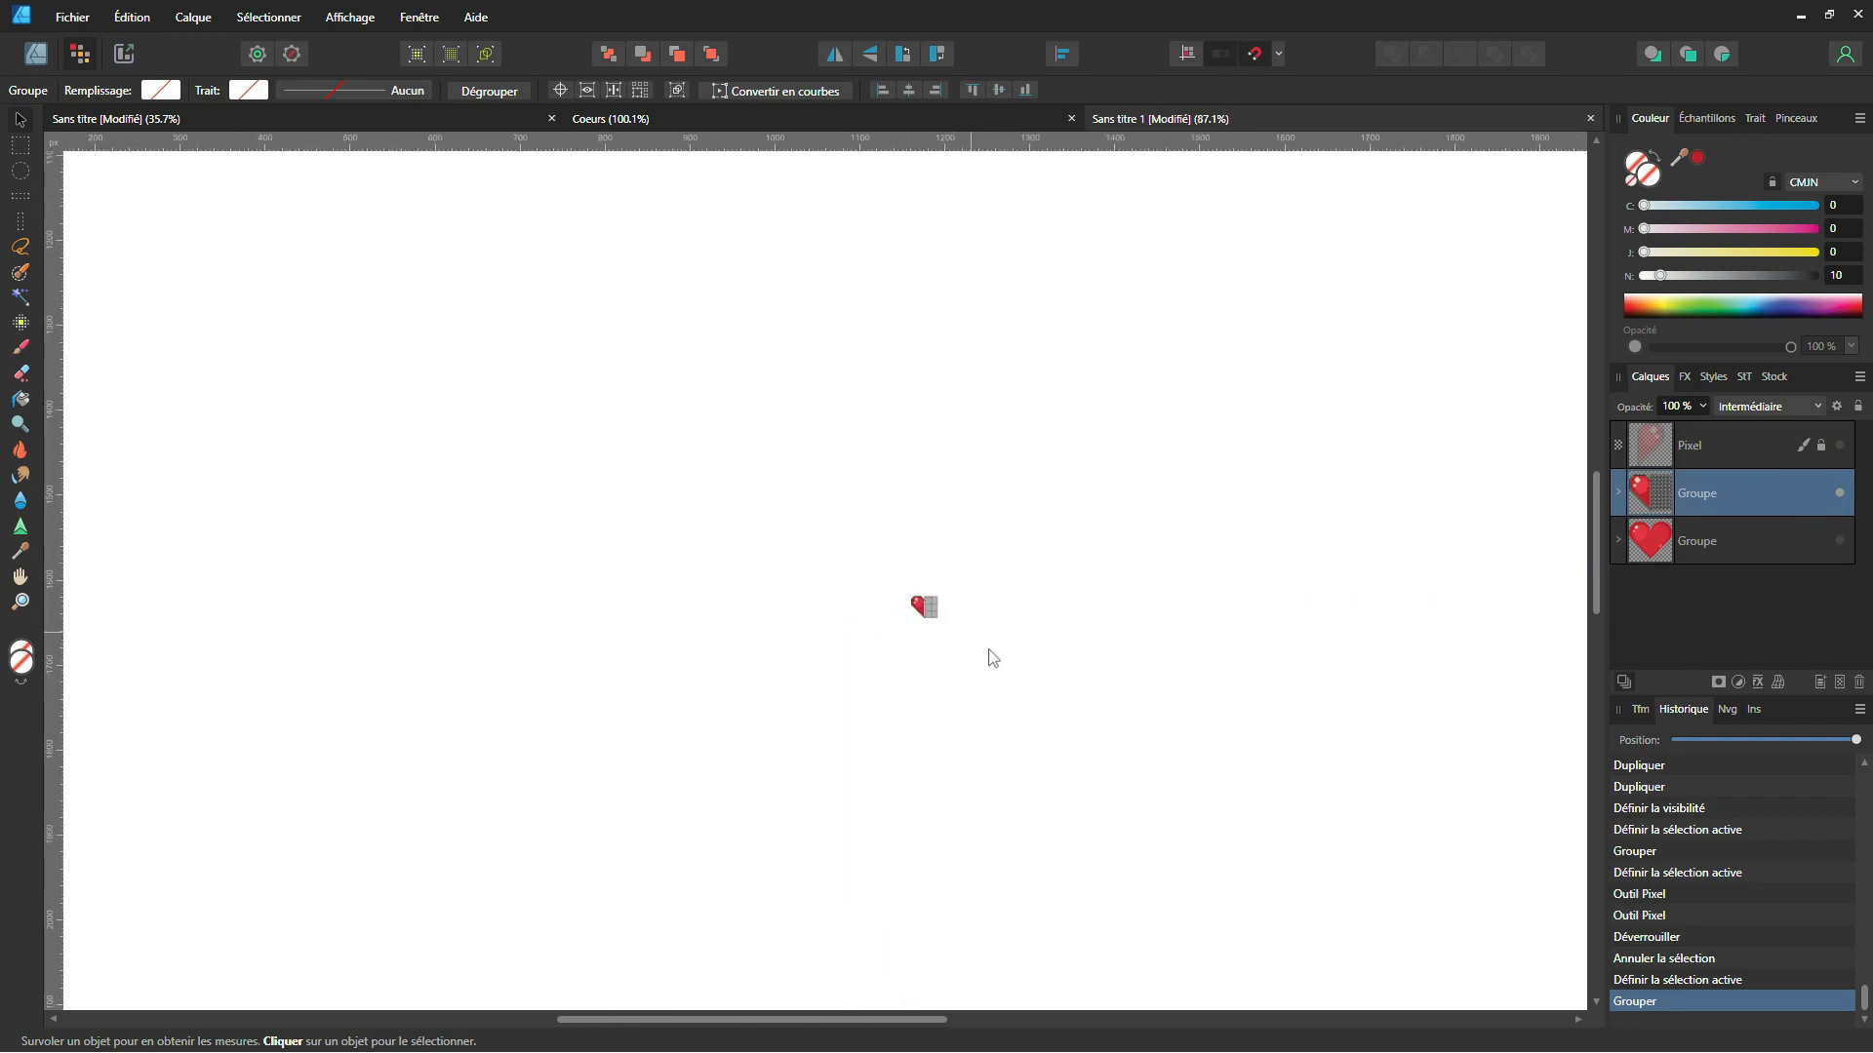
scroll(876, 591, down, 3)
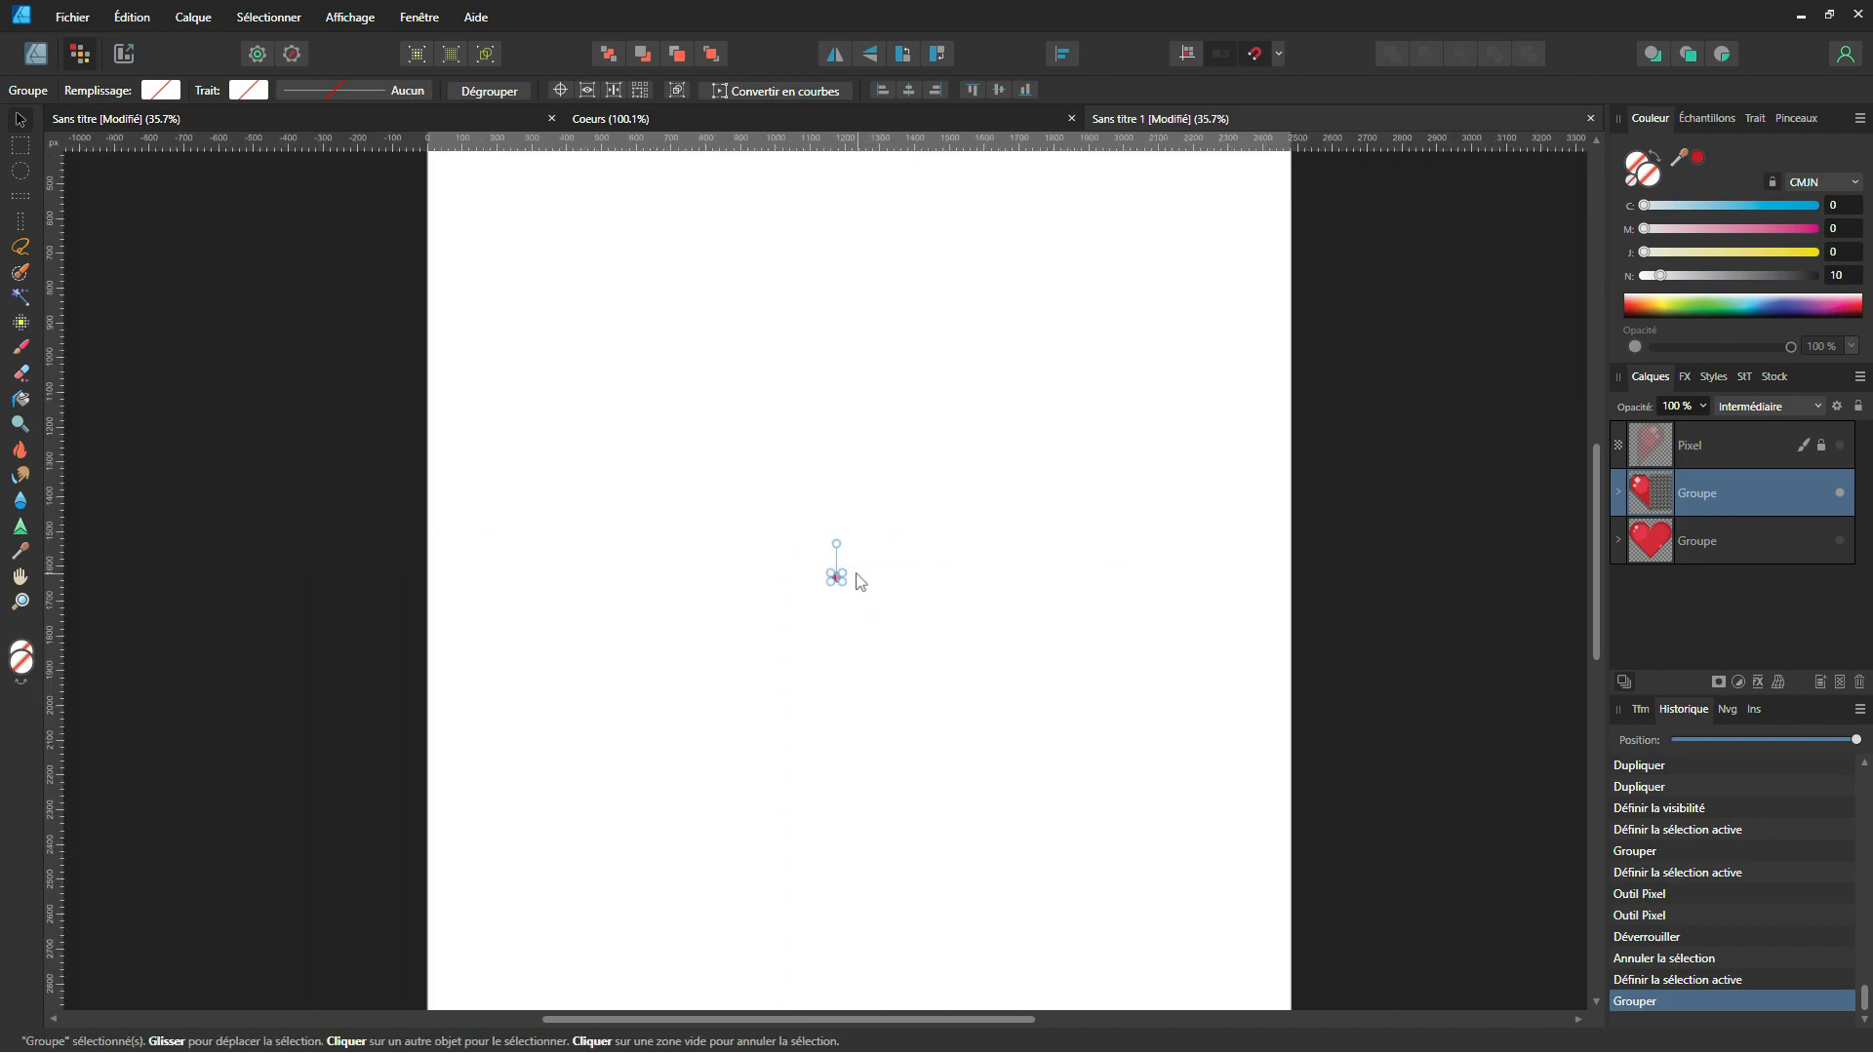
click(1640, 713)
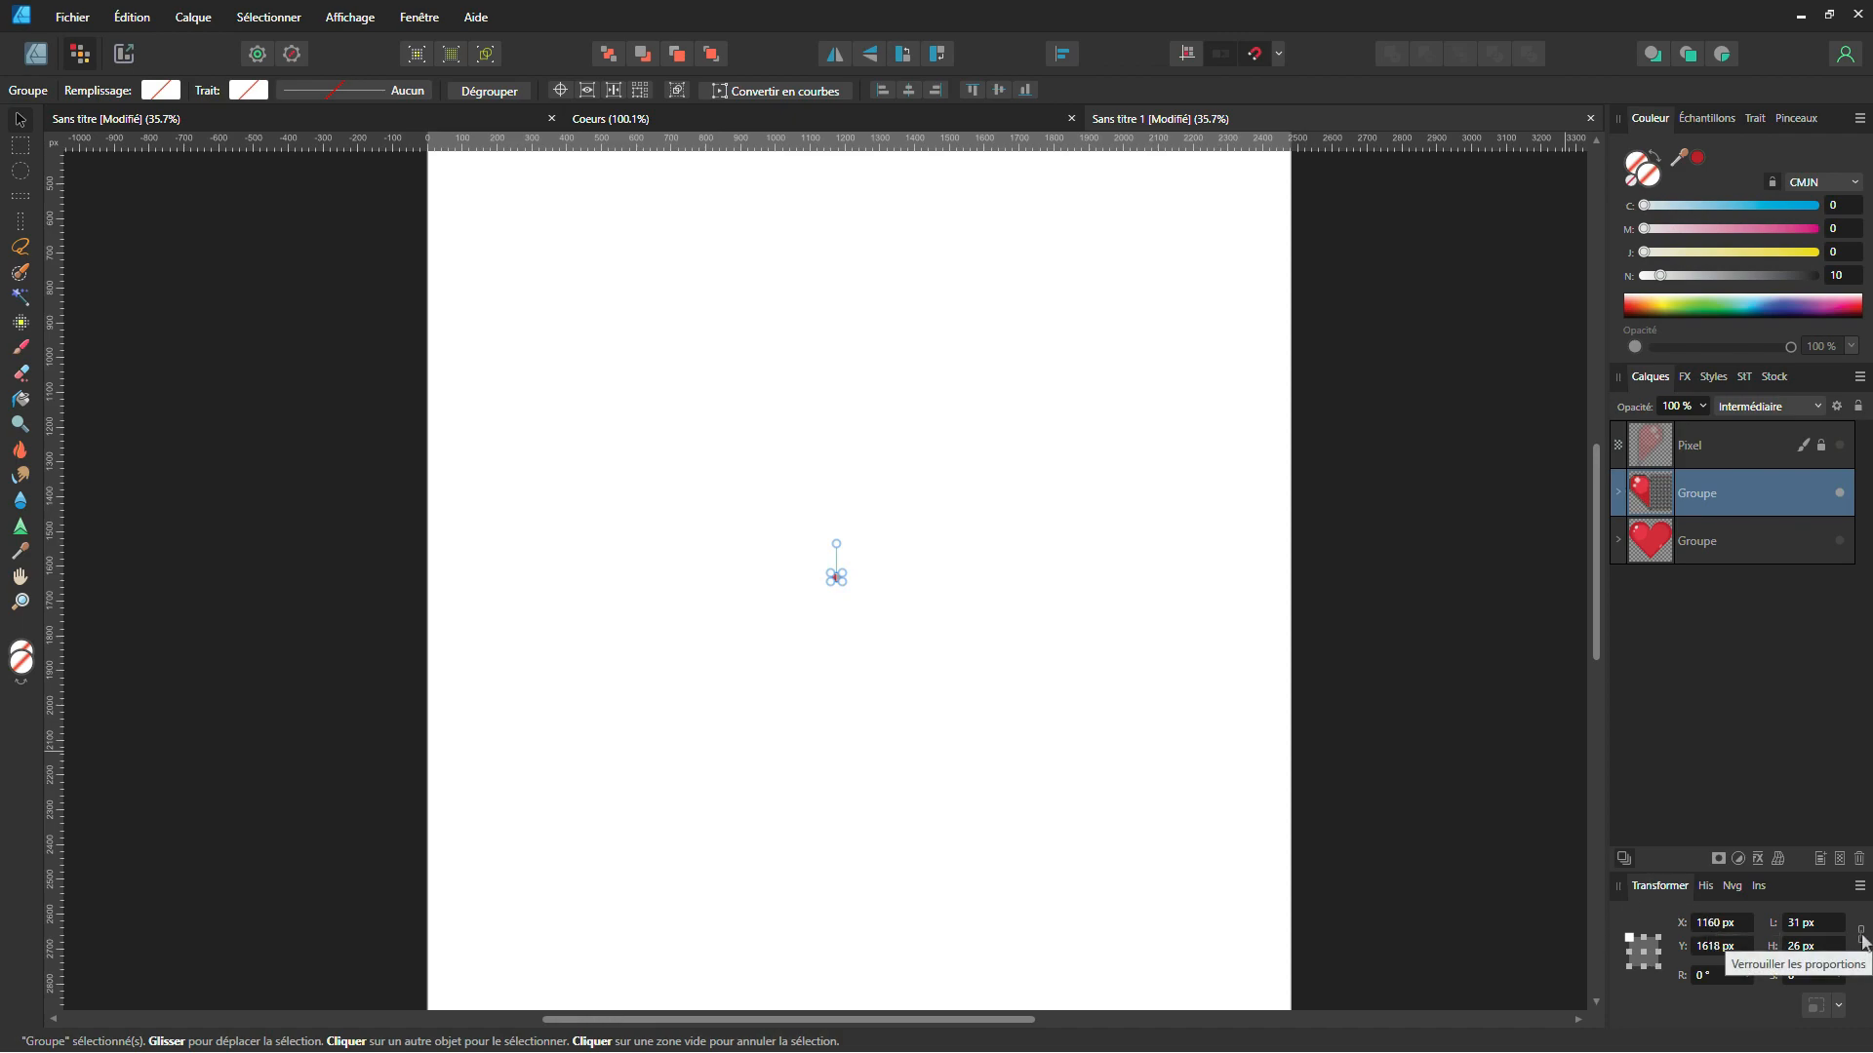
click(1820, 923)
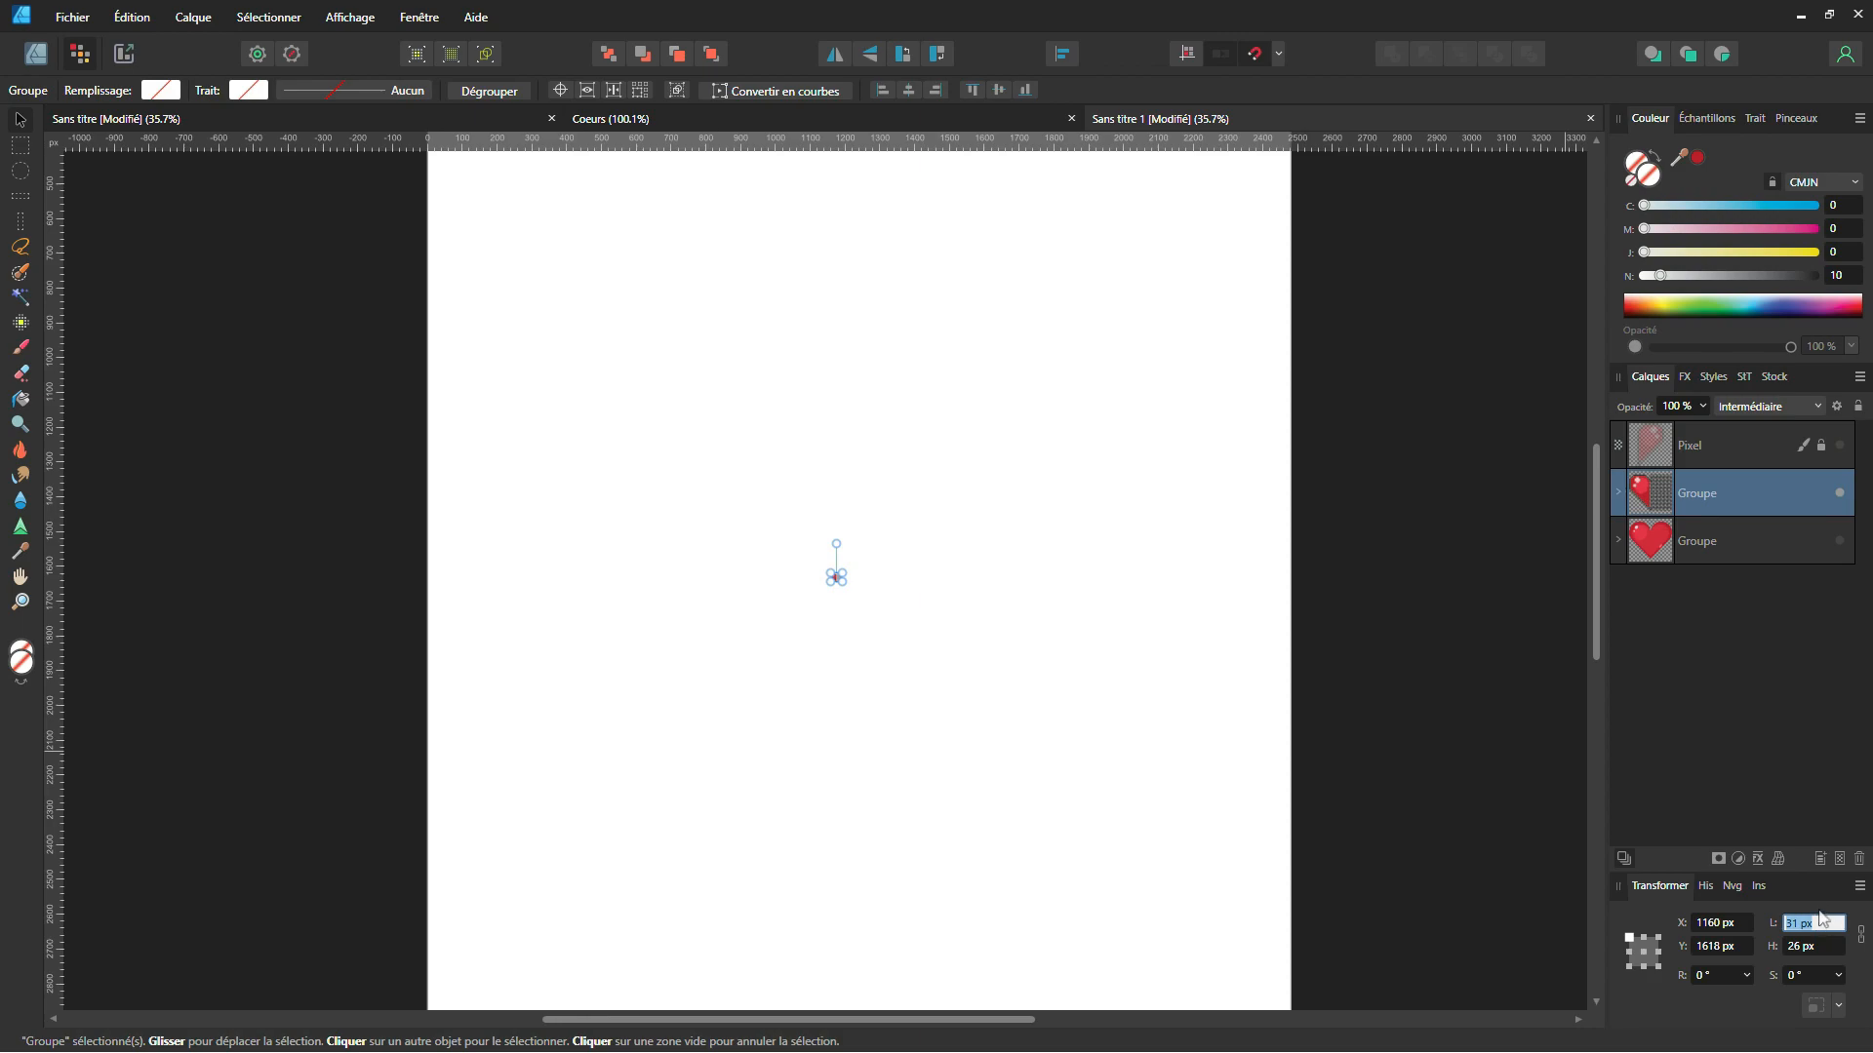
text(1000)
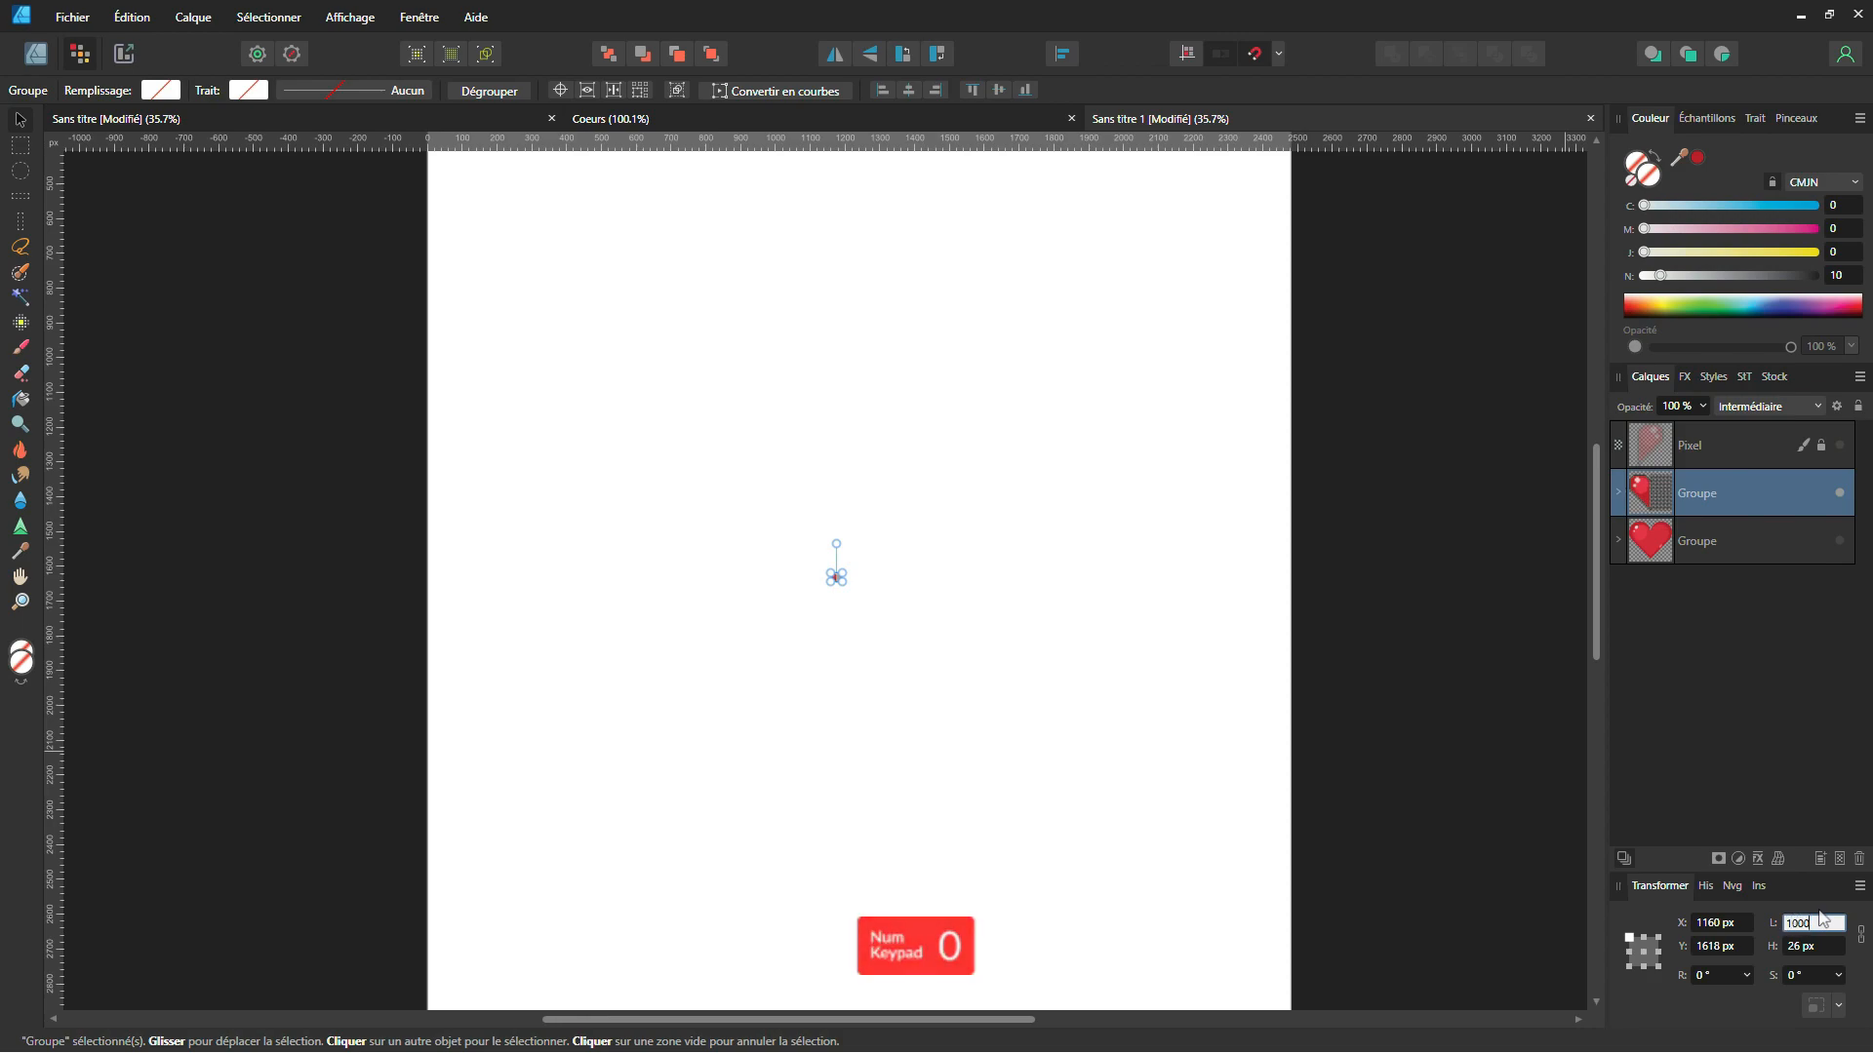
key(Return)
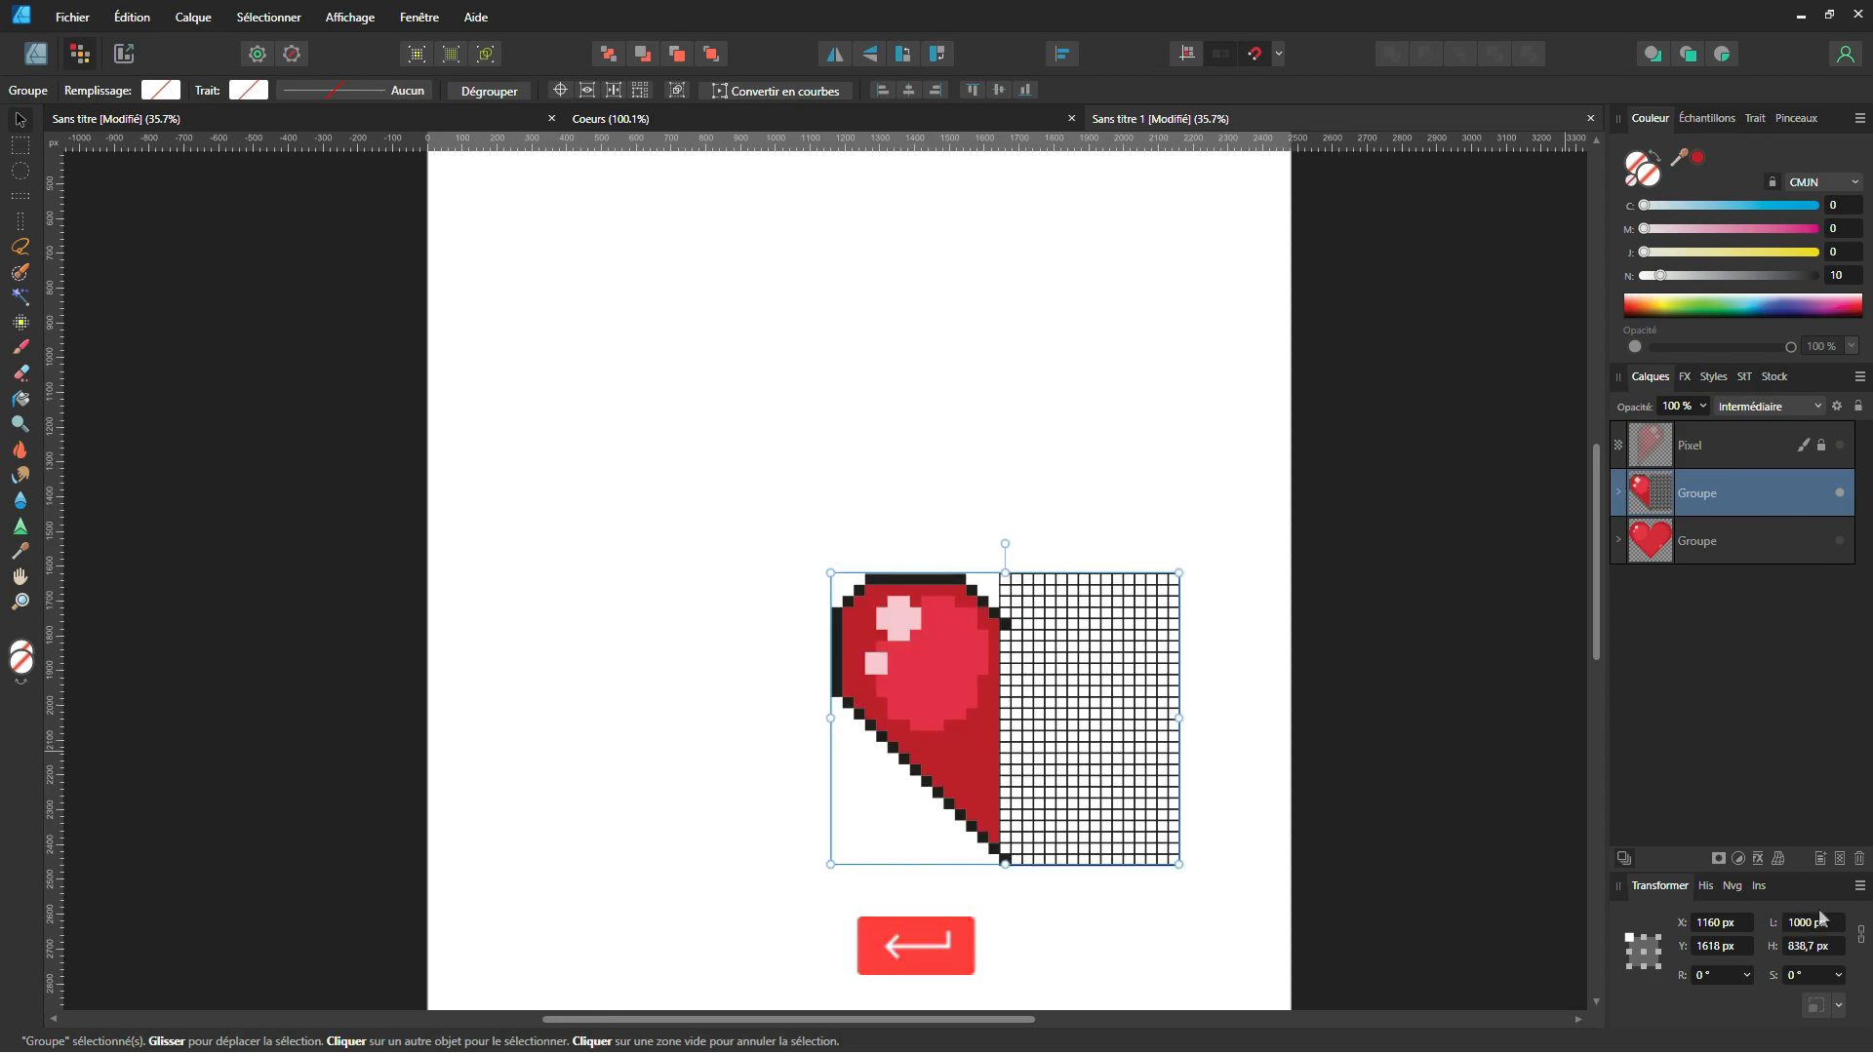
Step: Centre the 1000 px wide group horizontally and vertically on the page
scroll(905, 636, down, 2)
drag(905, 635, 874, 565)
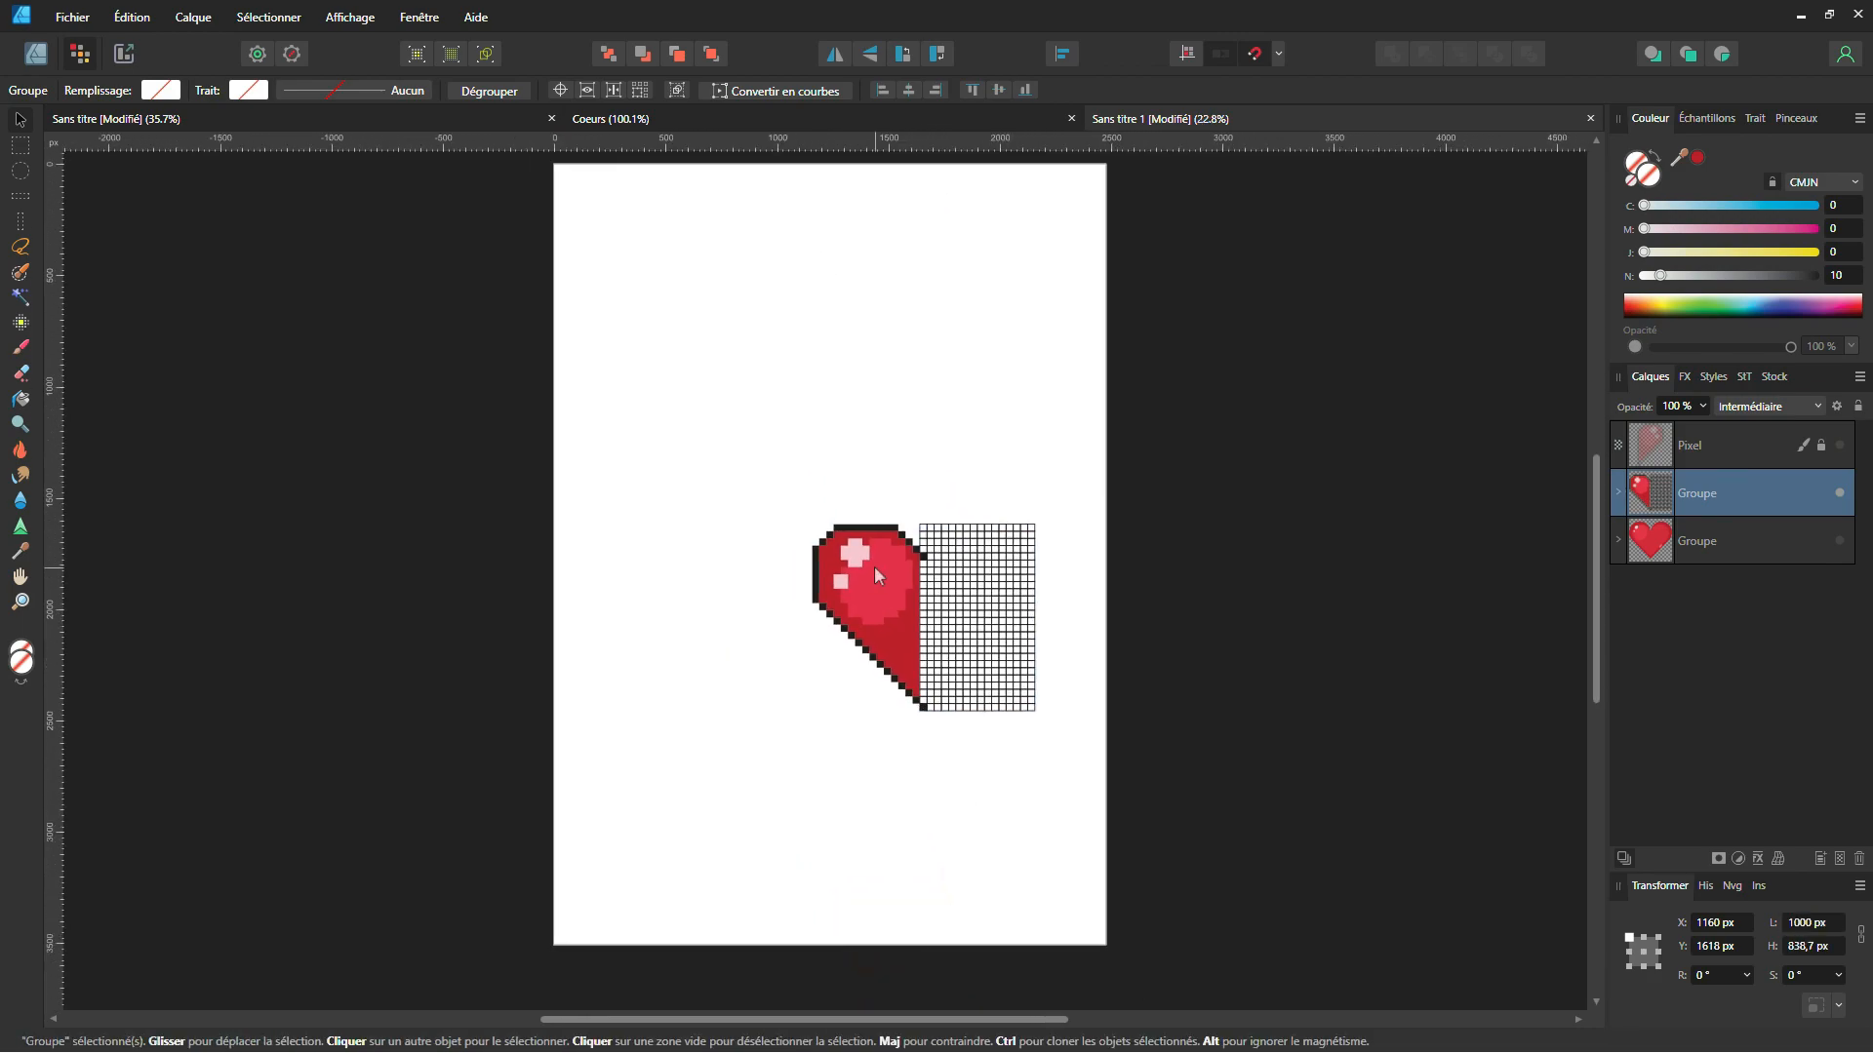
click(1062, 54)
click(1105, 119)
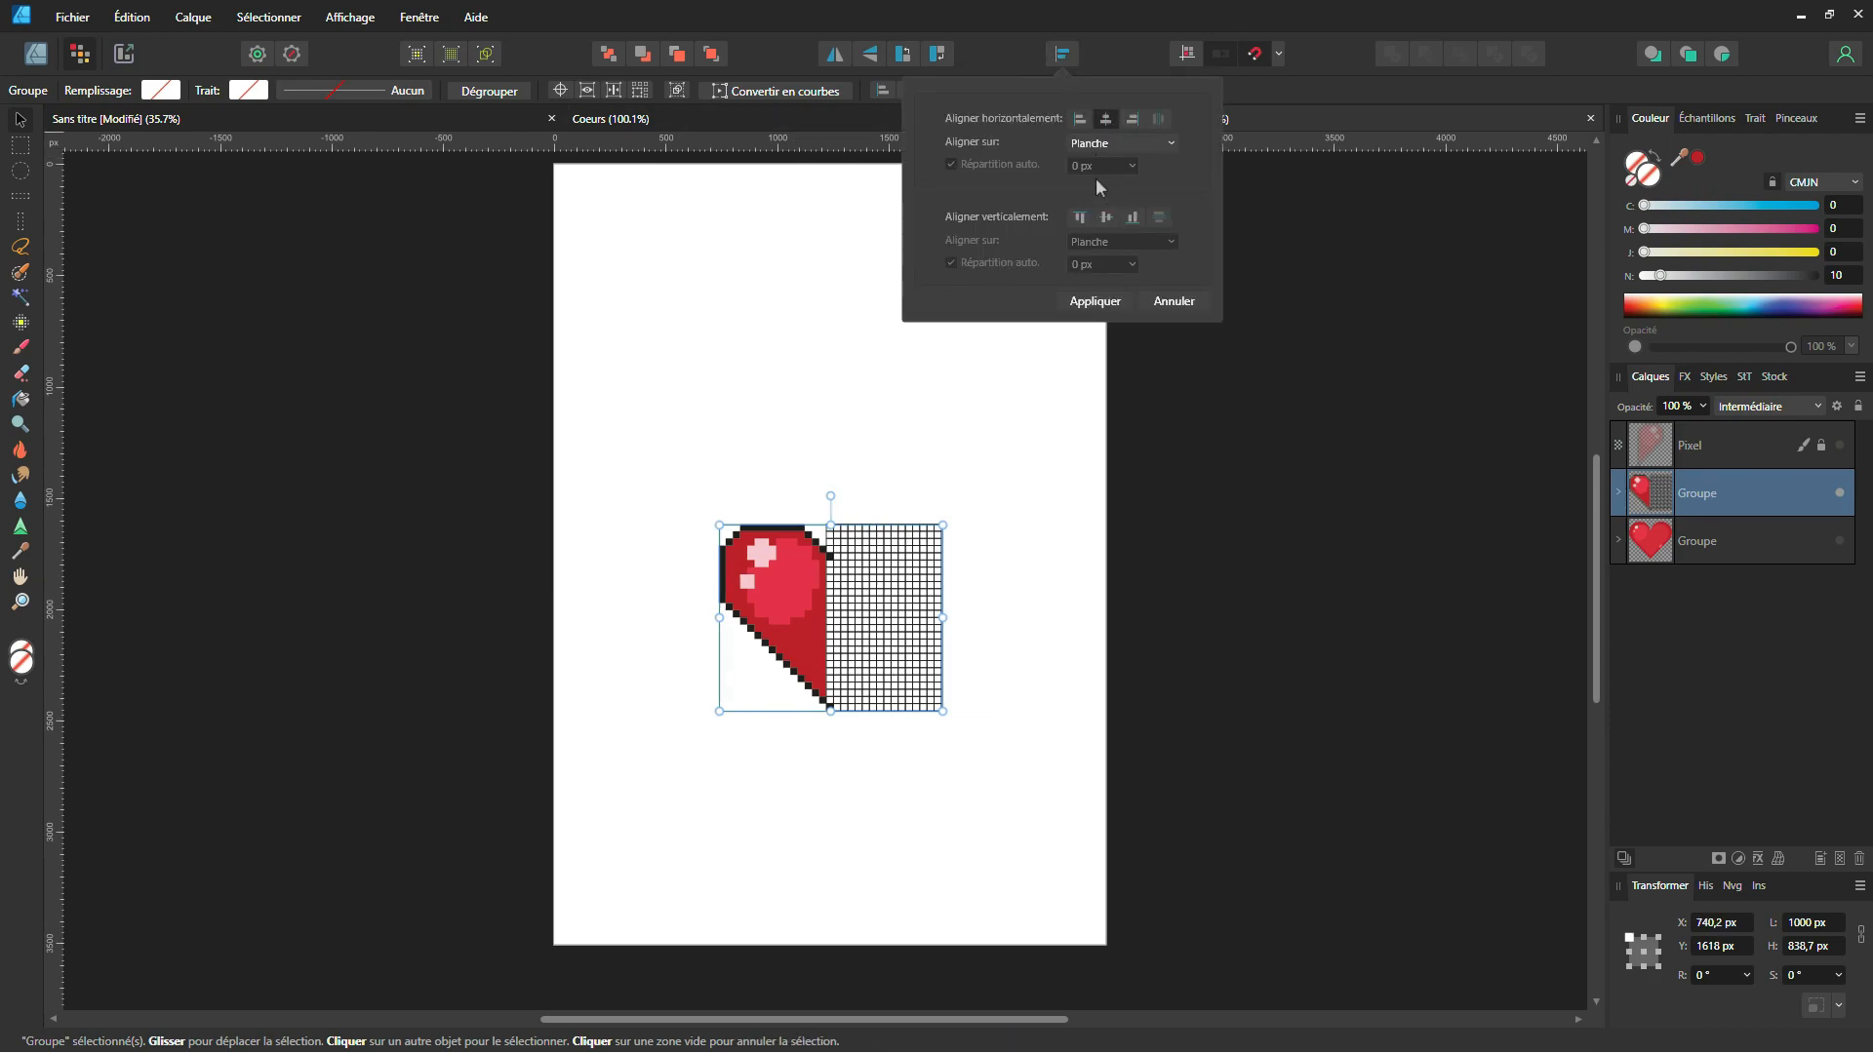
click(1105, 218)
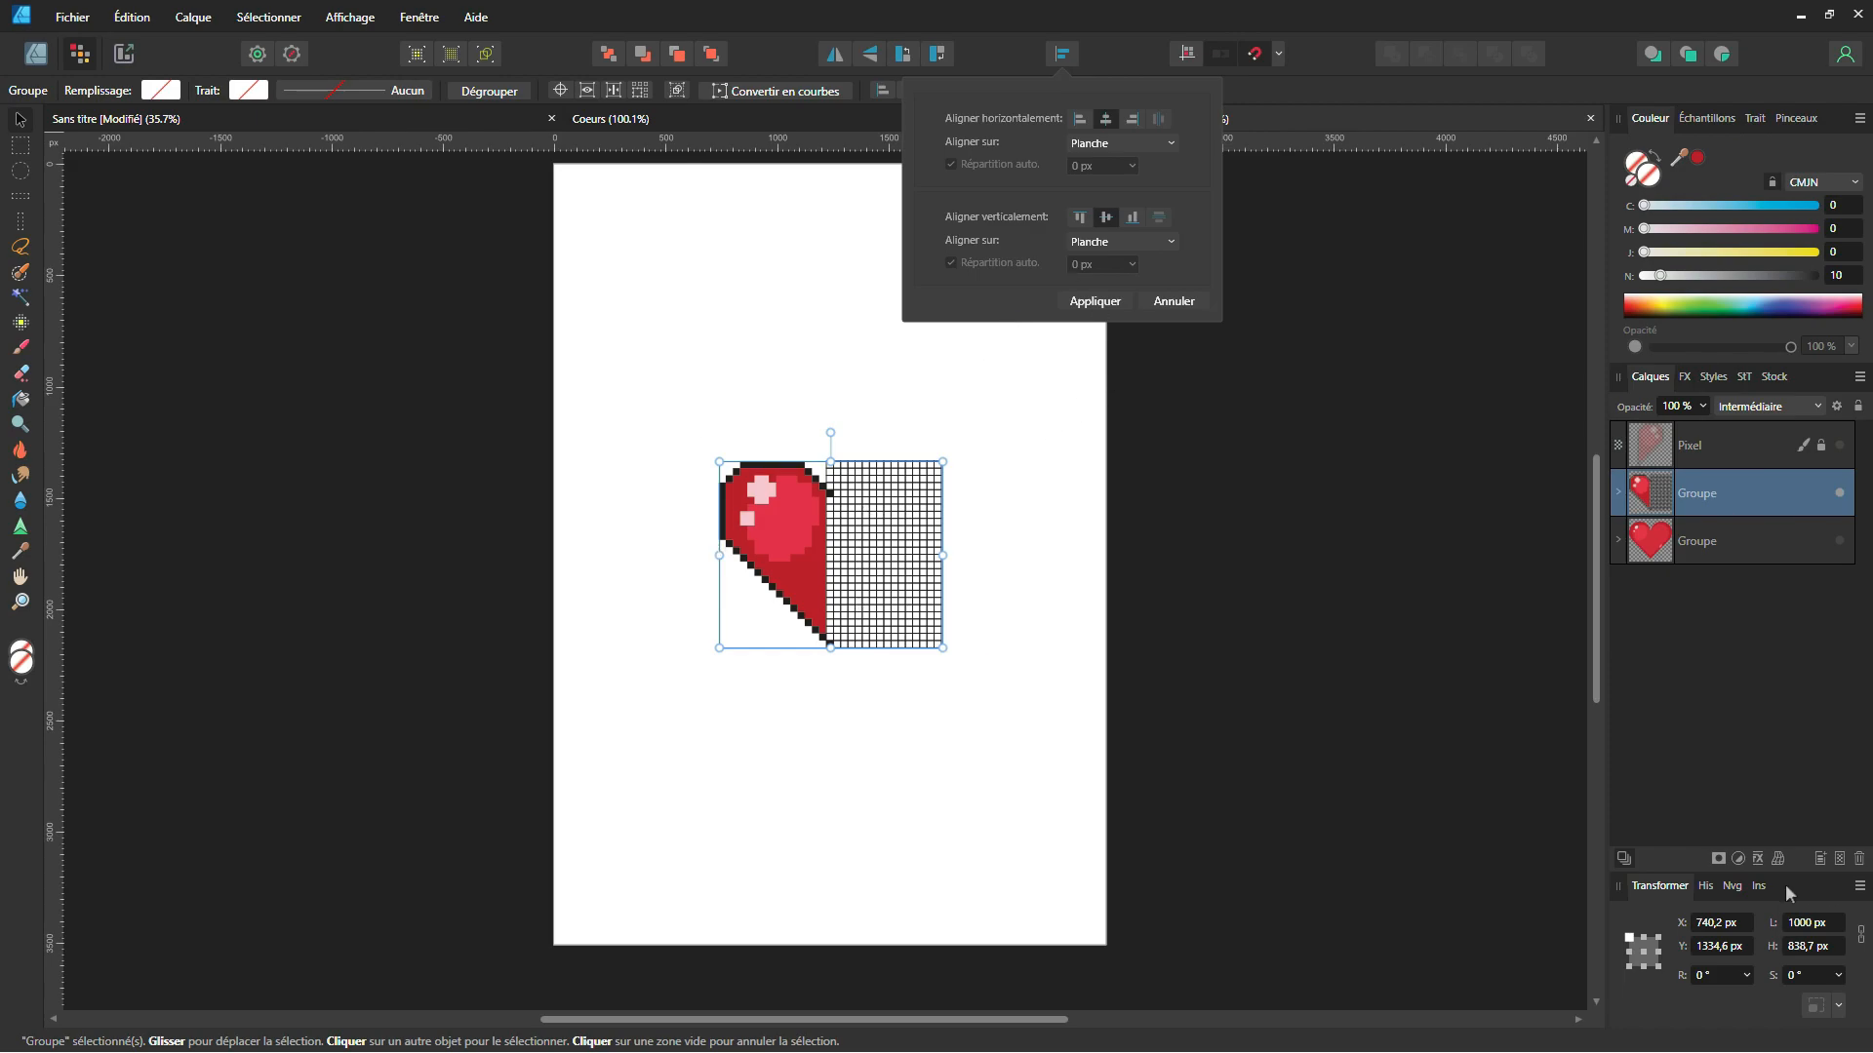
Step: Enlarge the half heart and grid group proportionally to a width of 1500 px
click(1815, 925)
click(1821, 934)
text(1500)
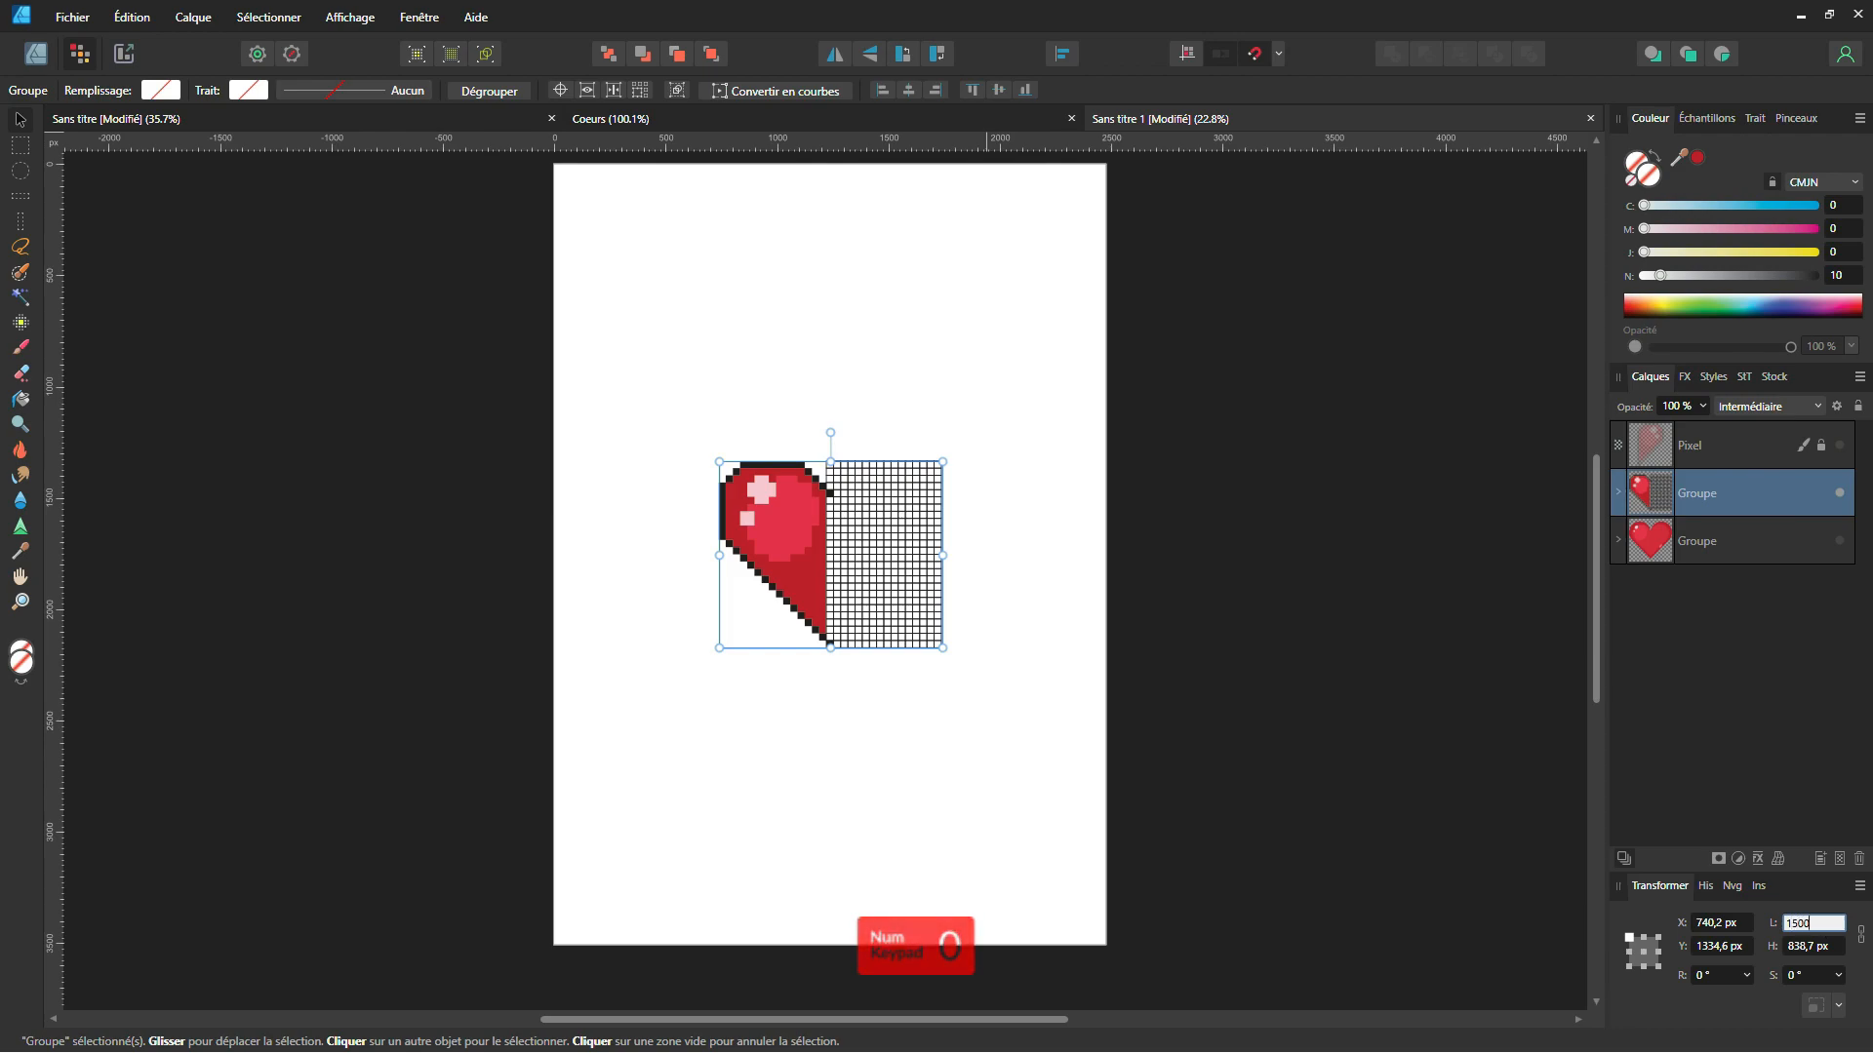
key(Return)
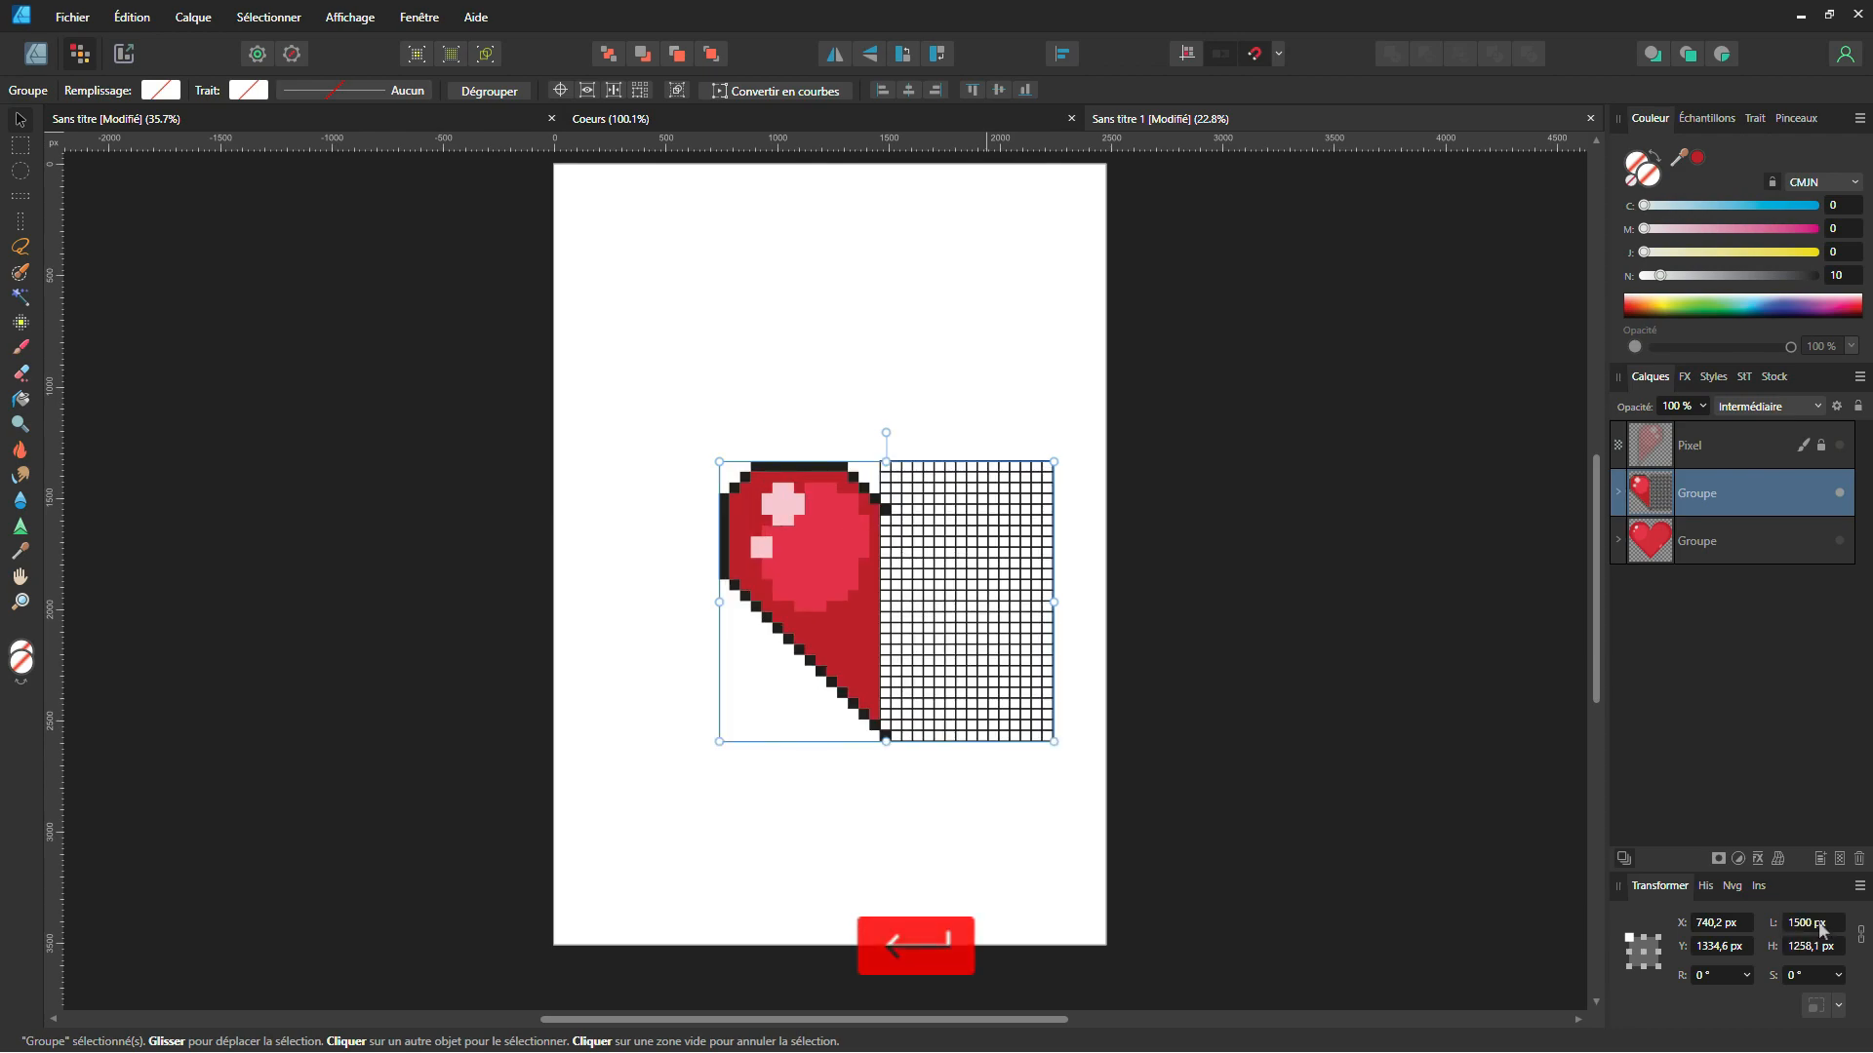
Step: Centre the enlarged group horizontally and vertically on the page and clear the selection
click(1065, 54)
click(1106, 119)
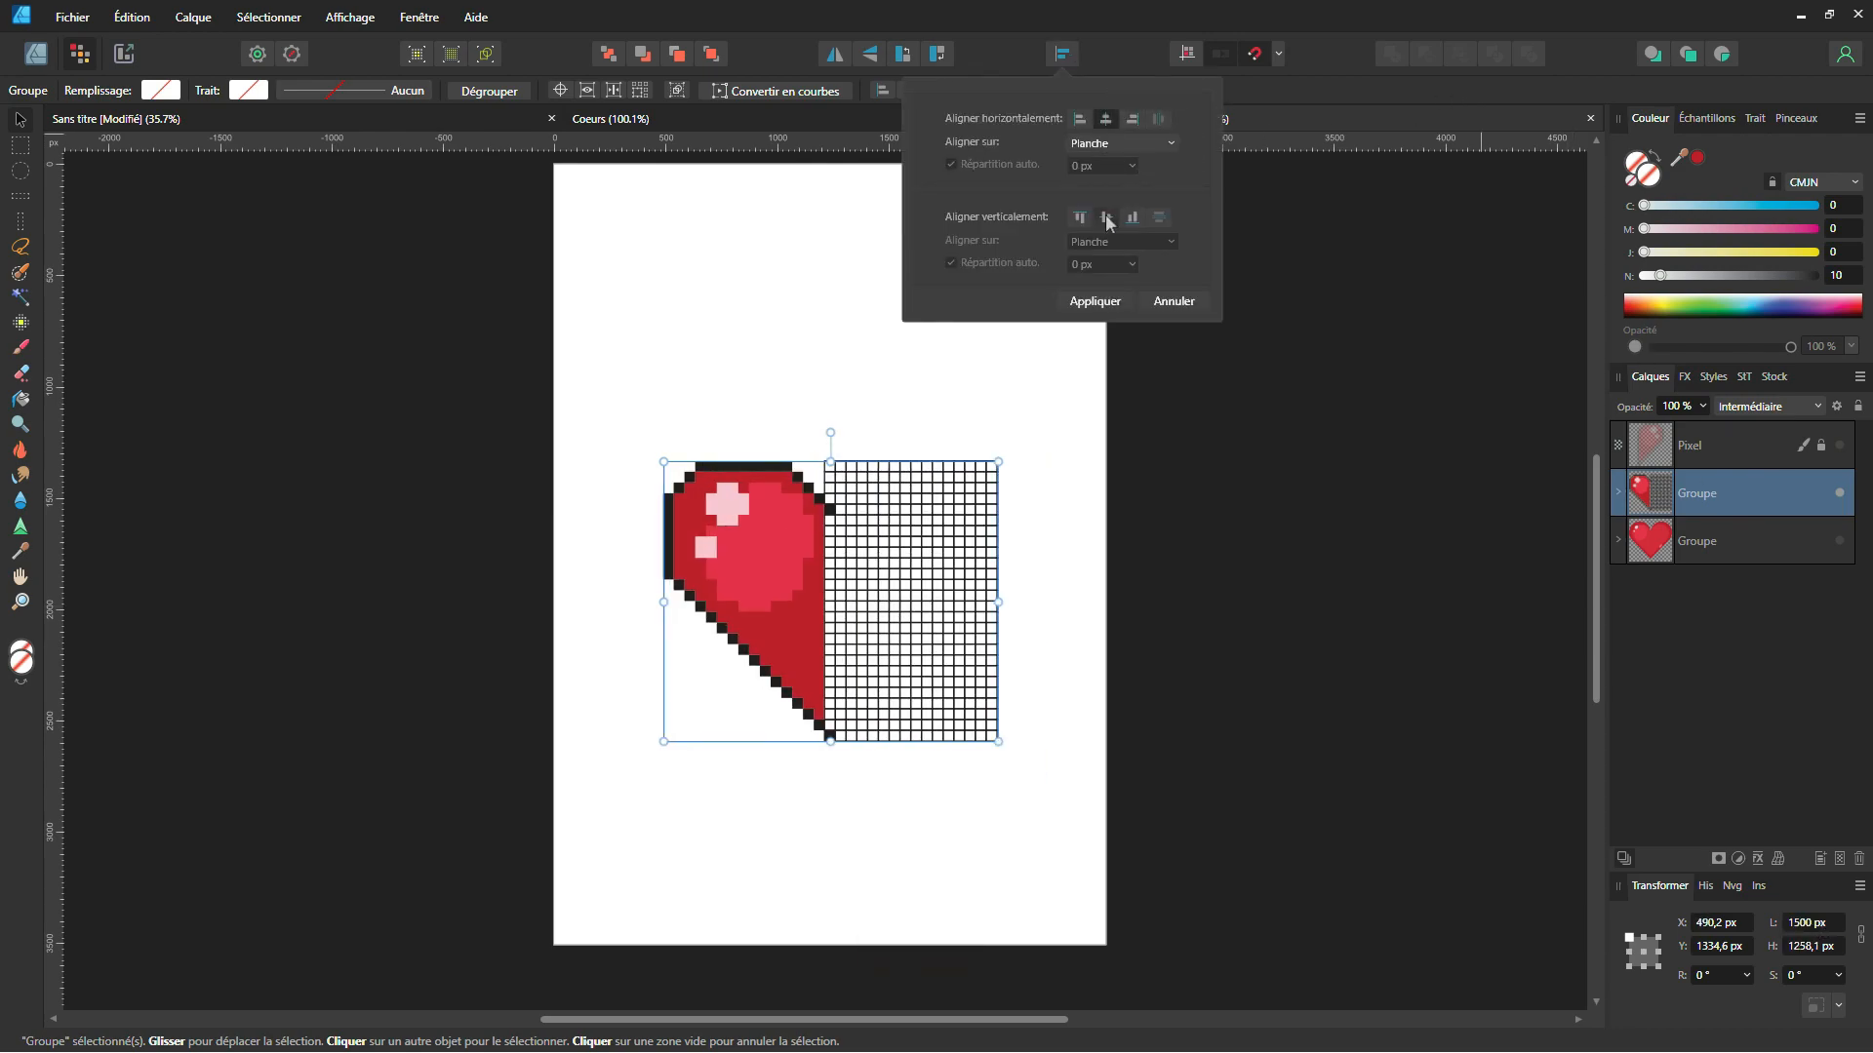
click(1106, 217)
click(18, 119)
click(634, 322)
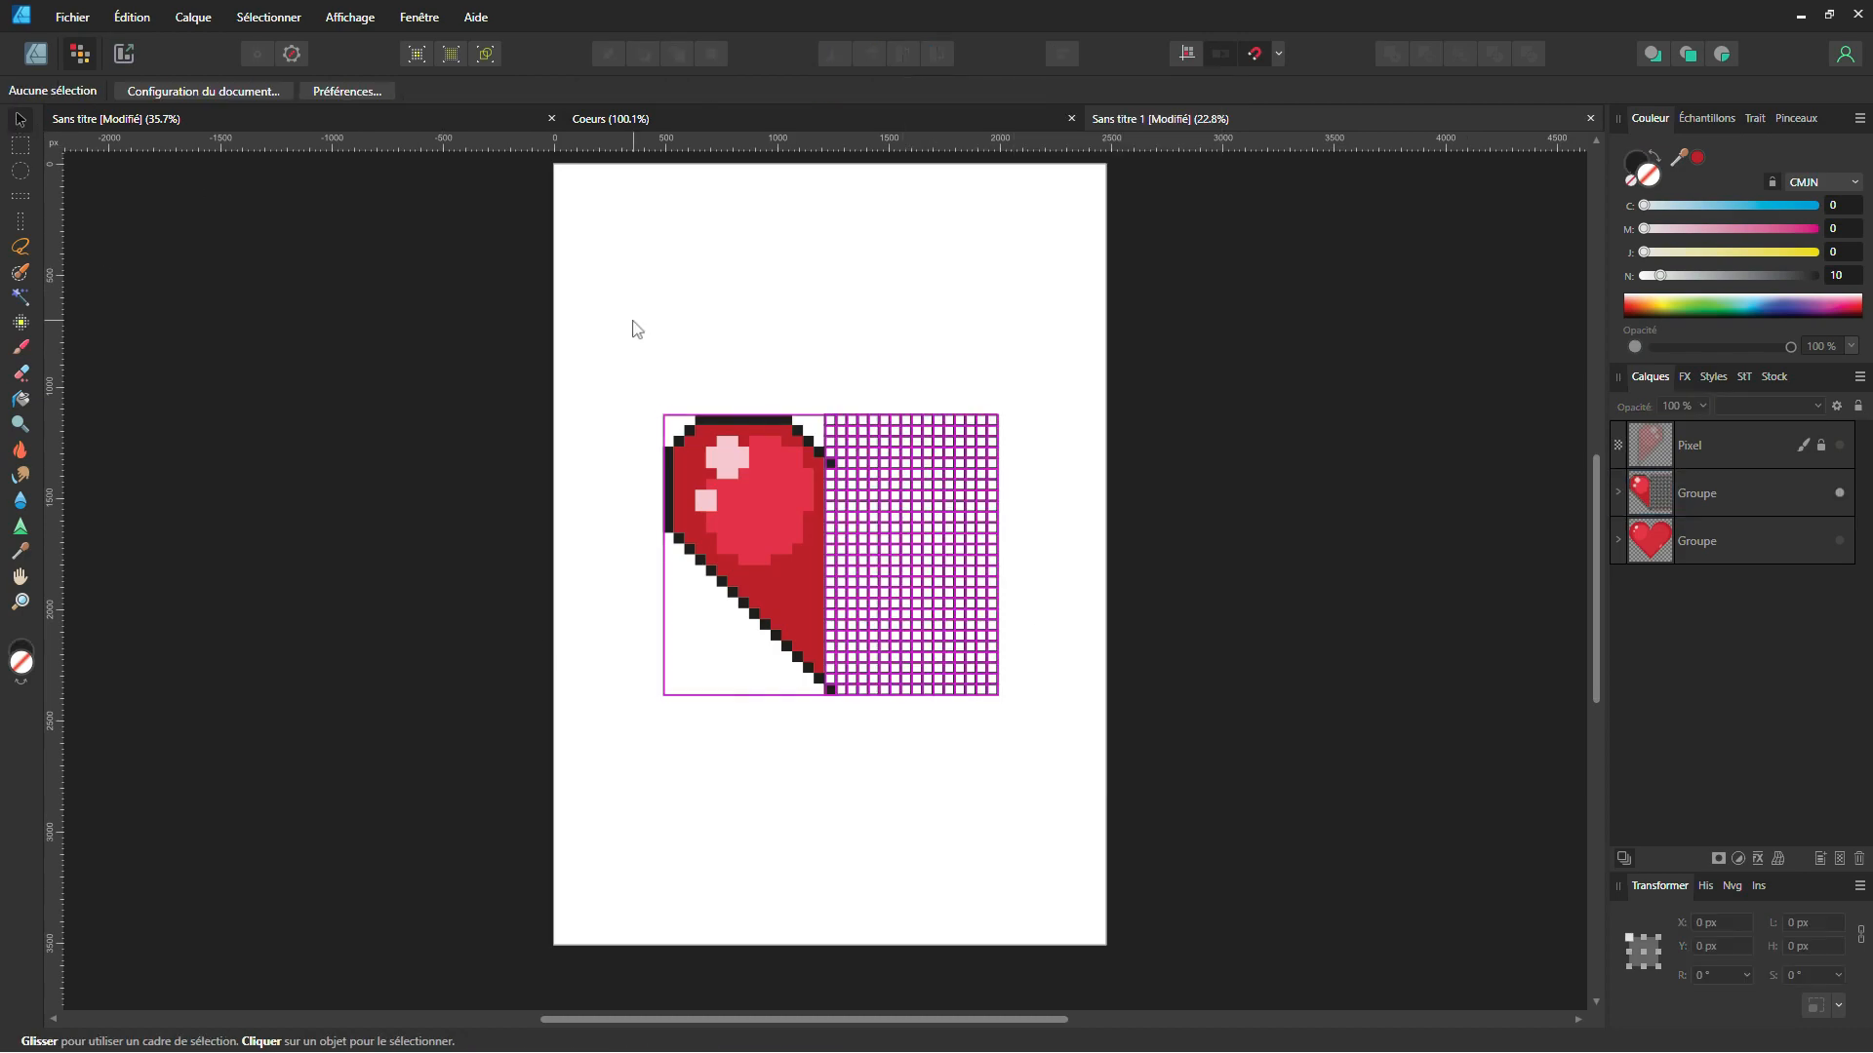